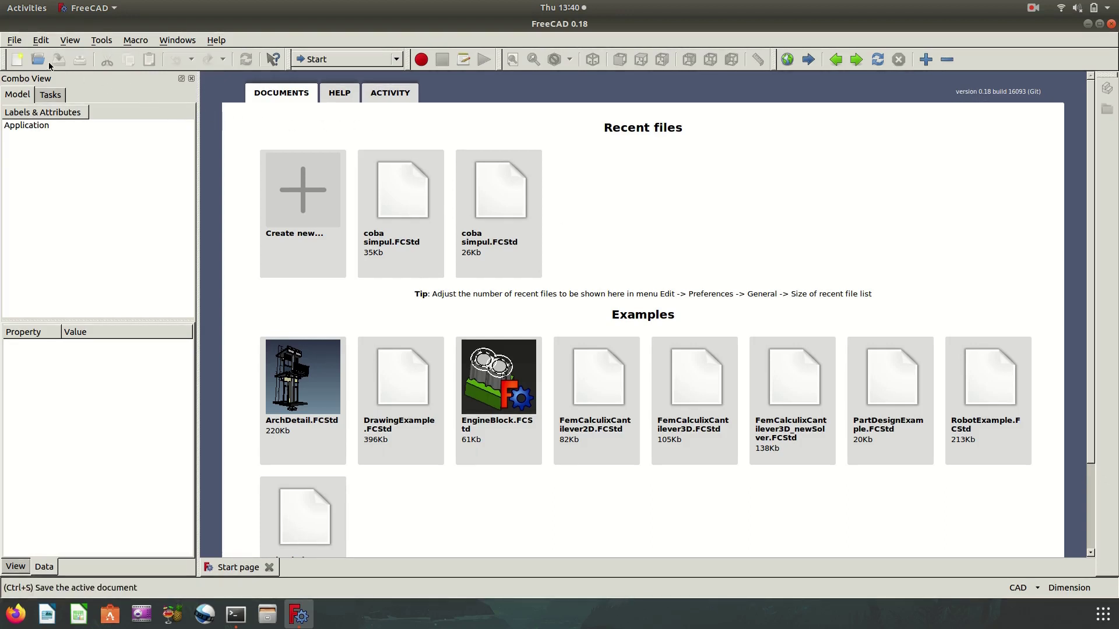
Close all documents, create a new empty document and activate the Part Design workbench.
{"action": "left_click", "coordinate": [14, 39]}
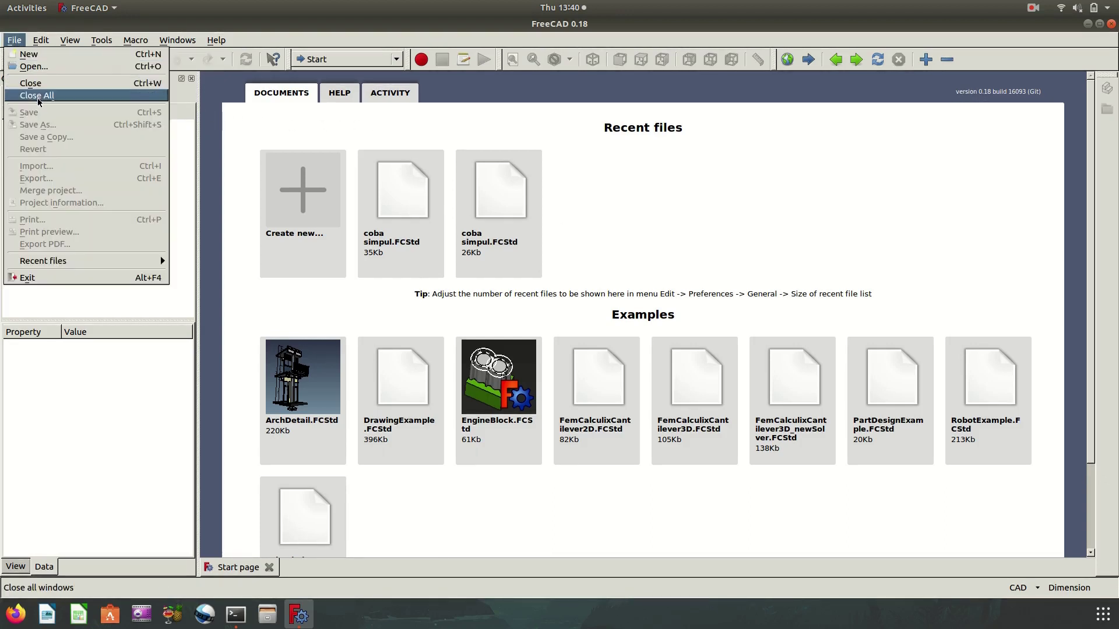
{"action": "left_click", "coordinate": [38, 95]}
{"action": "left_click", "coordinate": [14, 40]}
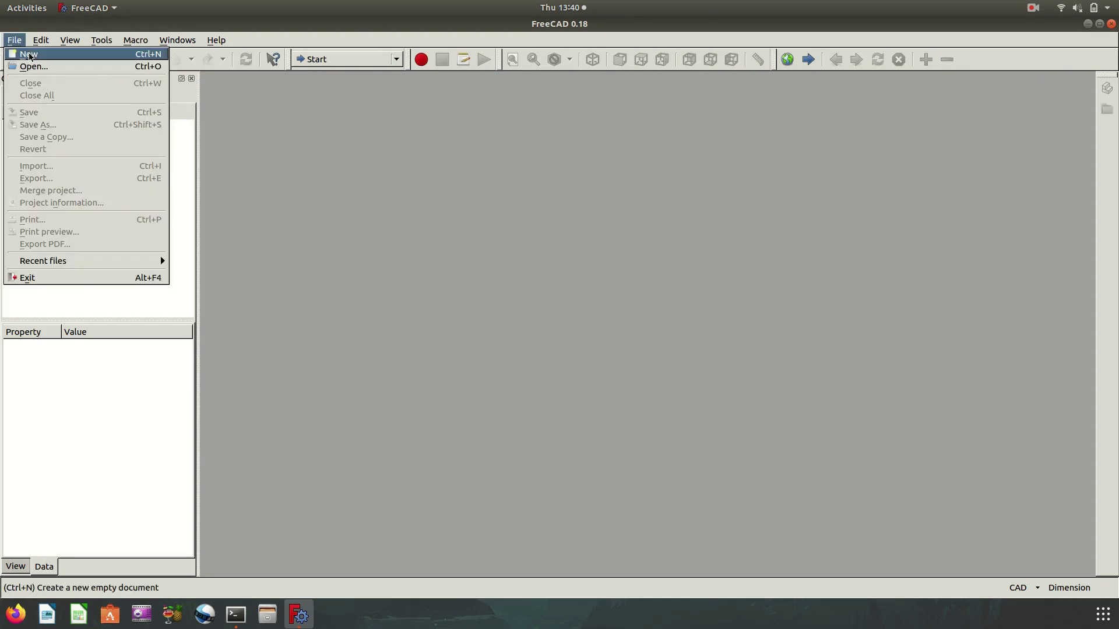
{"action": "left_click", "coordinate": [31, 59]}
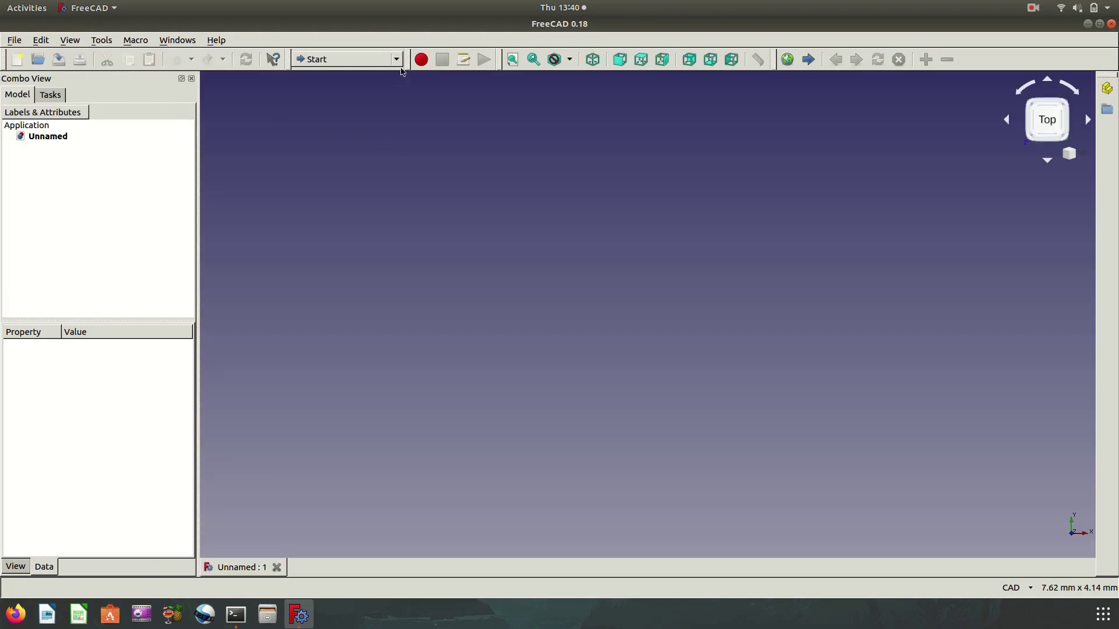
{"action": "left_click", "coordinate": [396, 60]}
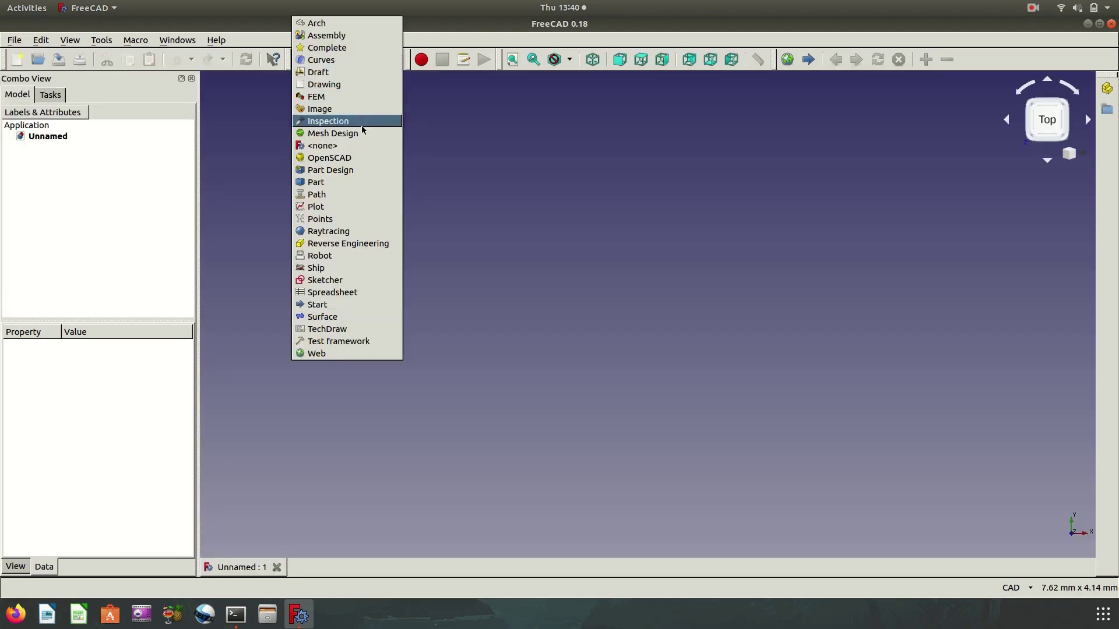
{"action": "left_click", "coordinate": [349, 169]}
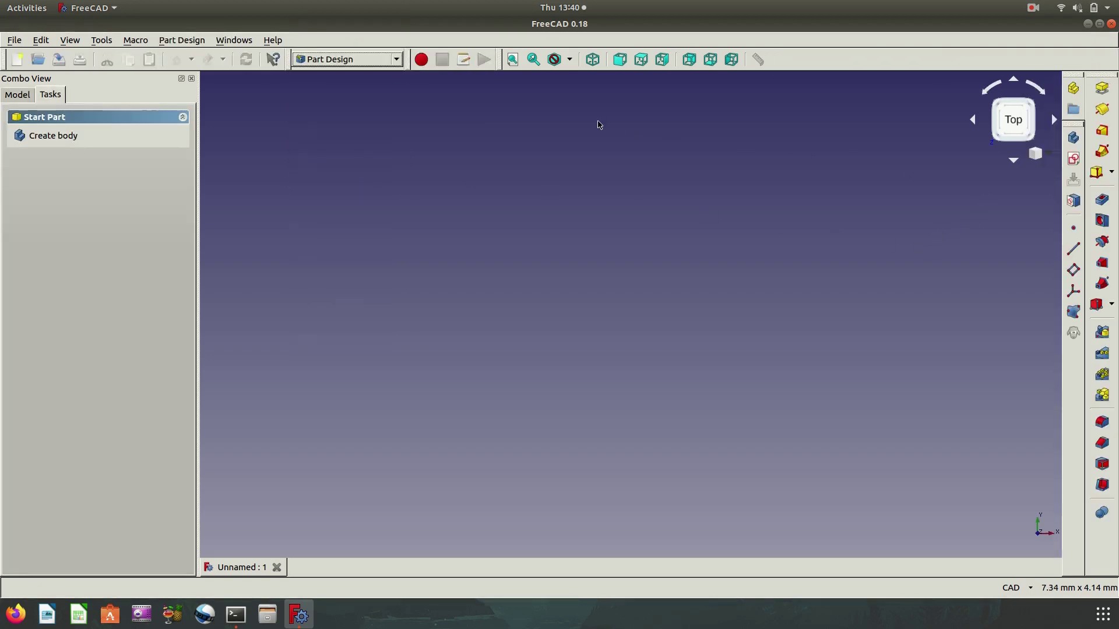
In isometric view, create a body with a new sketch on YZ_Plane.
{"action": "left_click", "coordinate": [593, 60]}
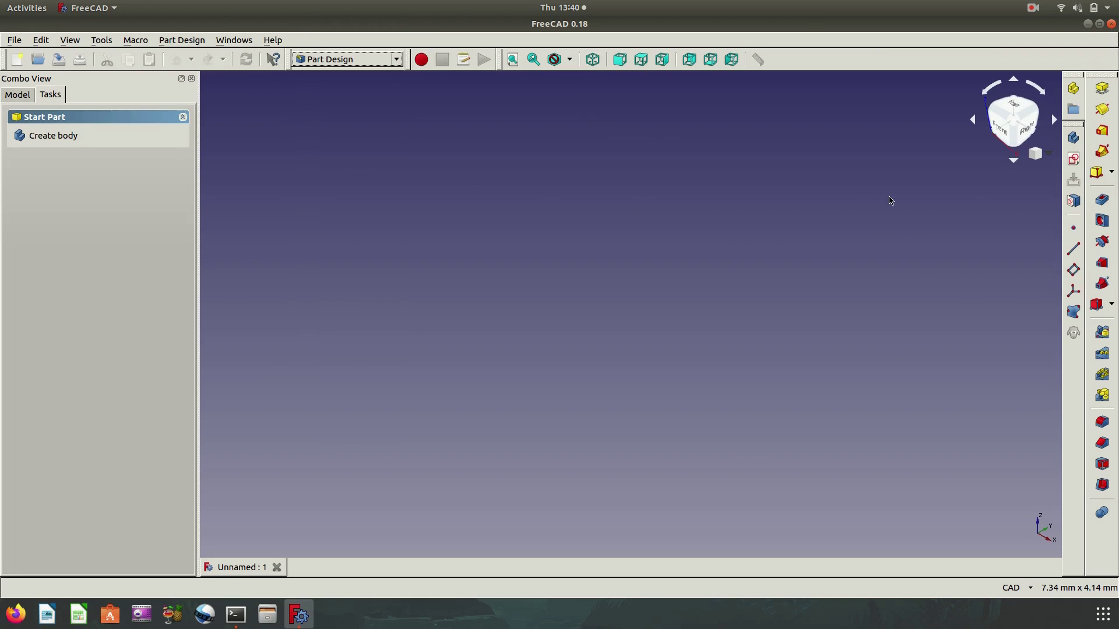
{"action": "left_click", "coordinate": [1073, 159]}
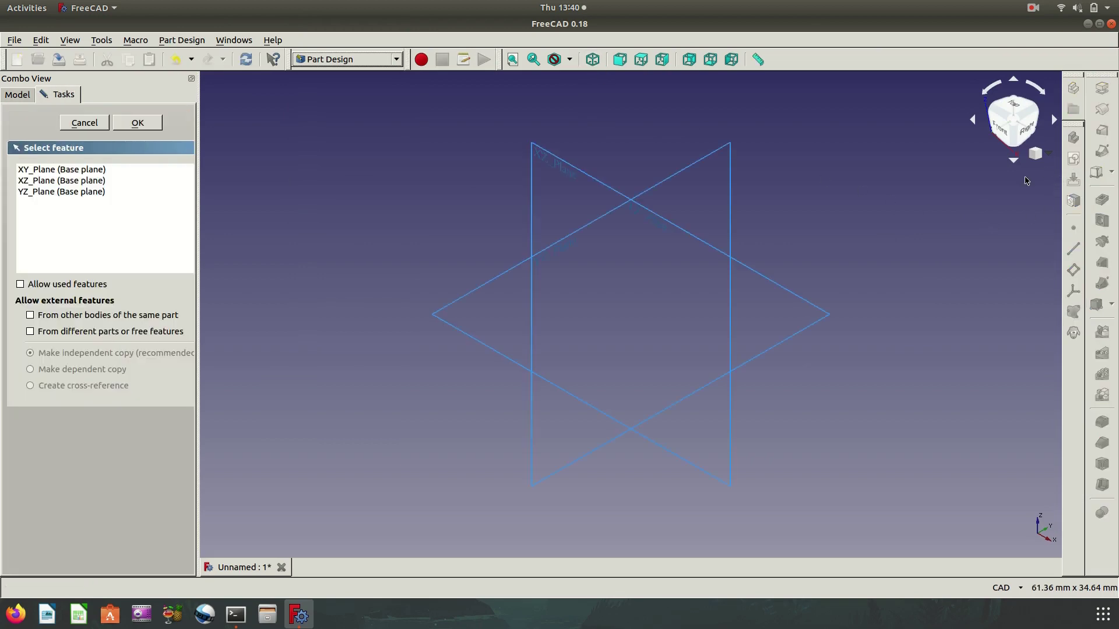
{"action": "left_click", "coordinate": [730, 213]}
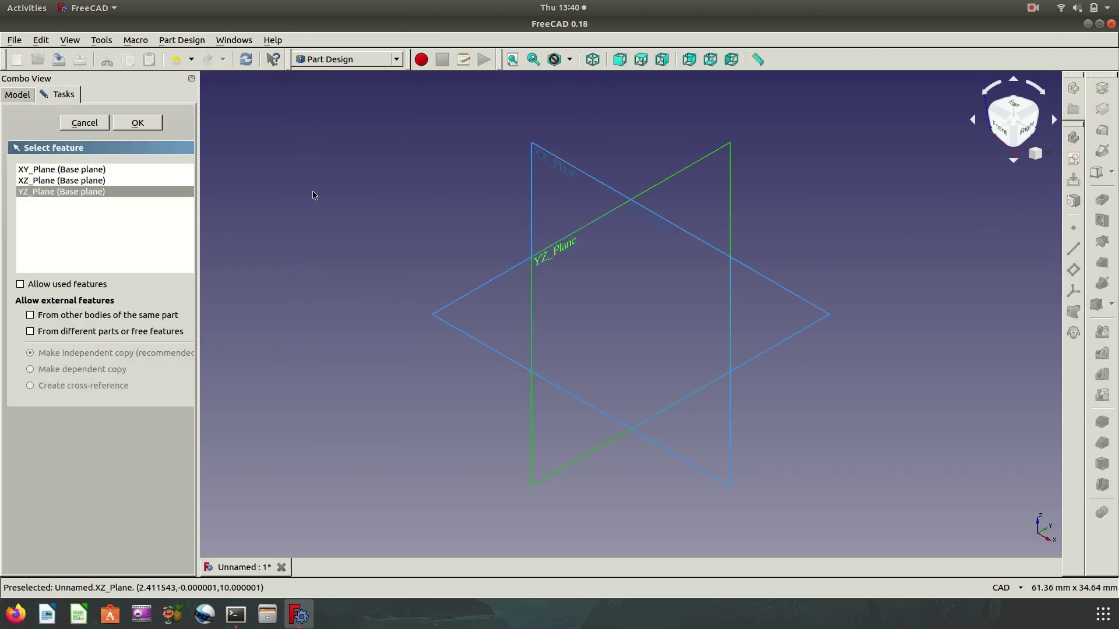
{"action": "left_click", "coordinate": [146, 123]}
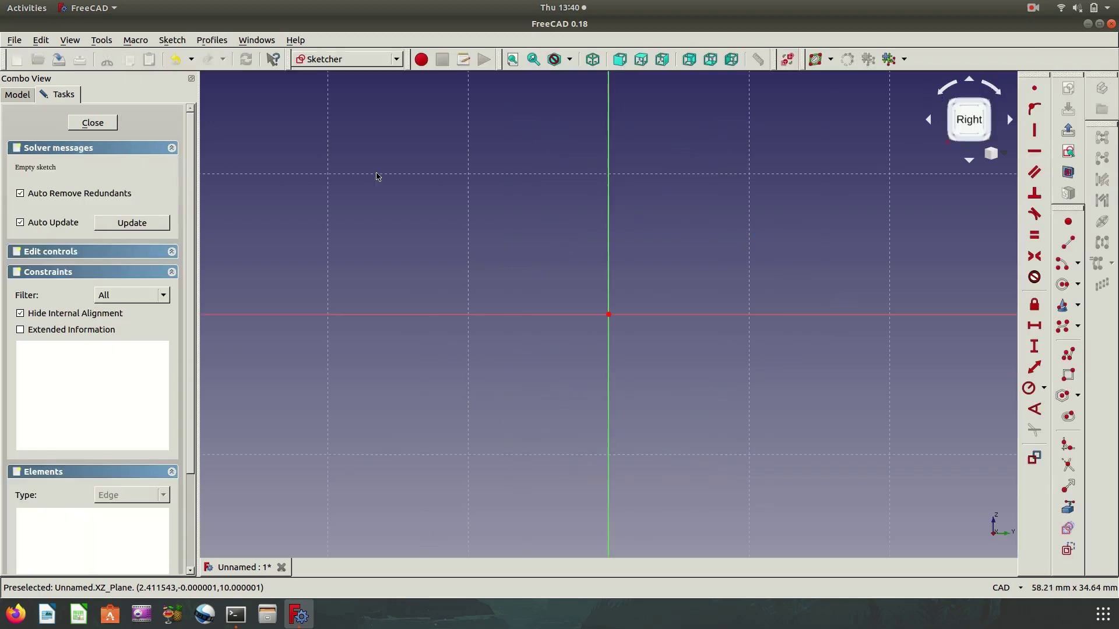
{"action": "scroll", "coordinate": [583, 355], "scroll_direction": "down", "scroll_amount": 10}
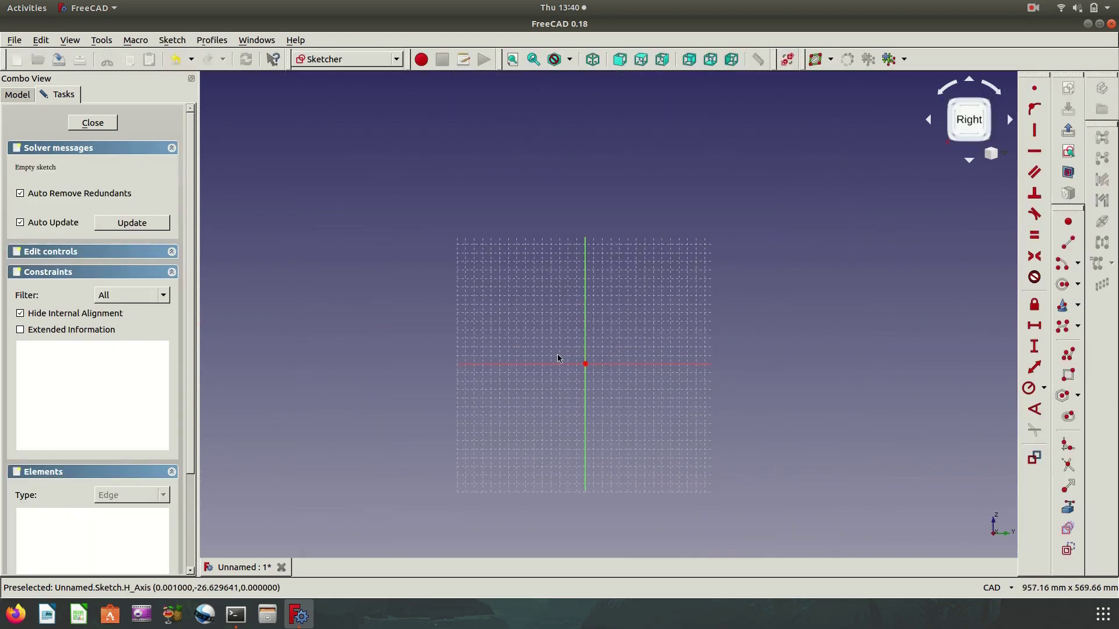
{"action": "scroll", "coordinate": [559, 361], "scroll_direction": "up", "scroll_amount": 2}
{"action": "scroll", "coordinate": [622, 359], "scroll_direction": "up", "scroll_amount": 2}
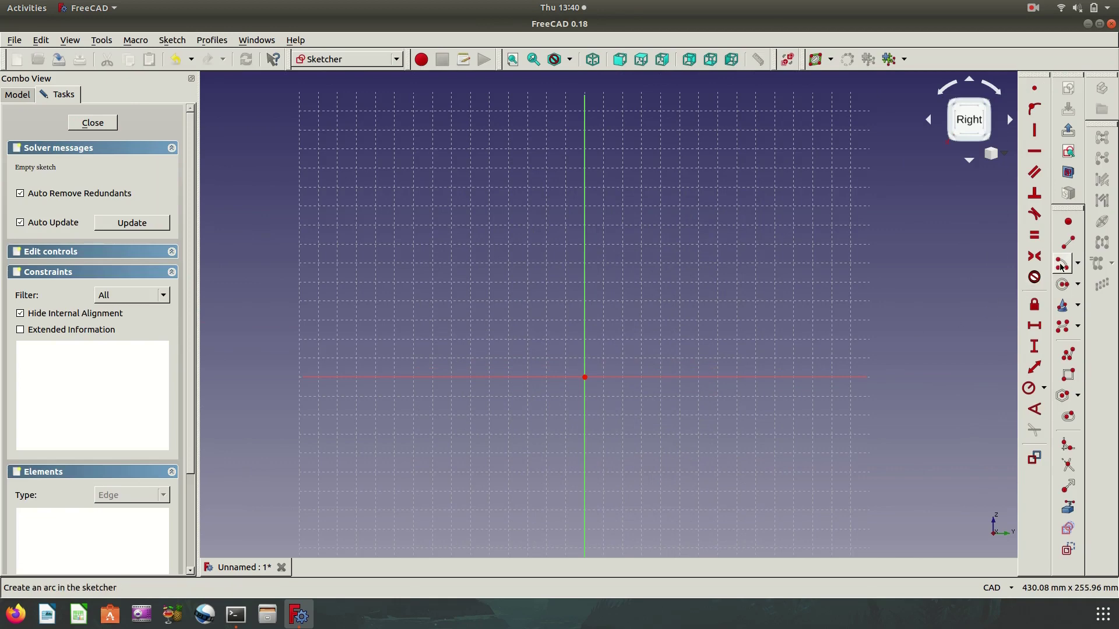
Draw a centre-point arc and put its upper endpoint on the vertical axis.
{"action": "left_click", "coordinate": [1062, 262]}
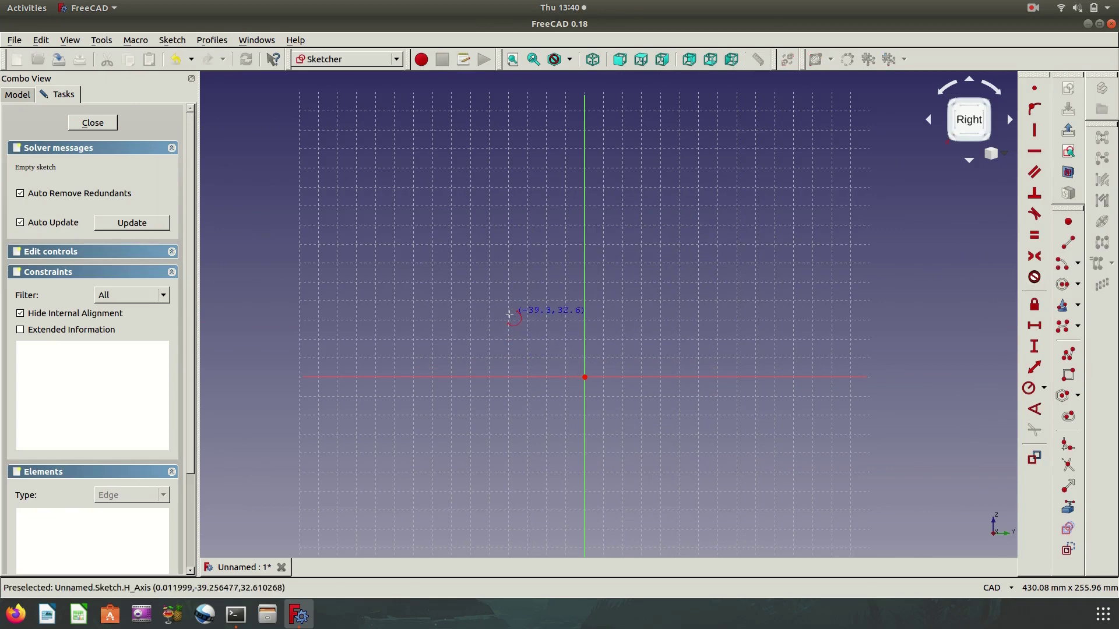
{"action": "left_click", "coordinate": [508, 315]}
{"action": "left_click", "coordinate": [503, 376]}
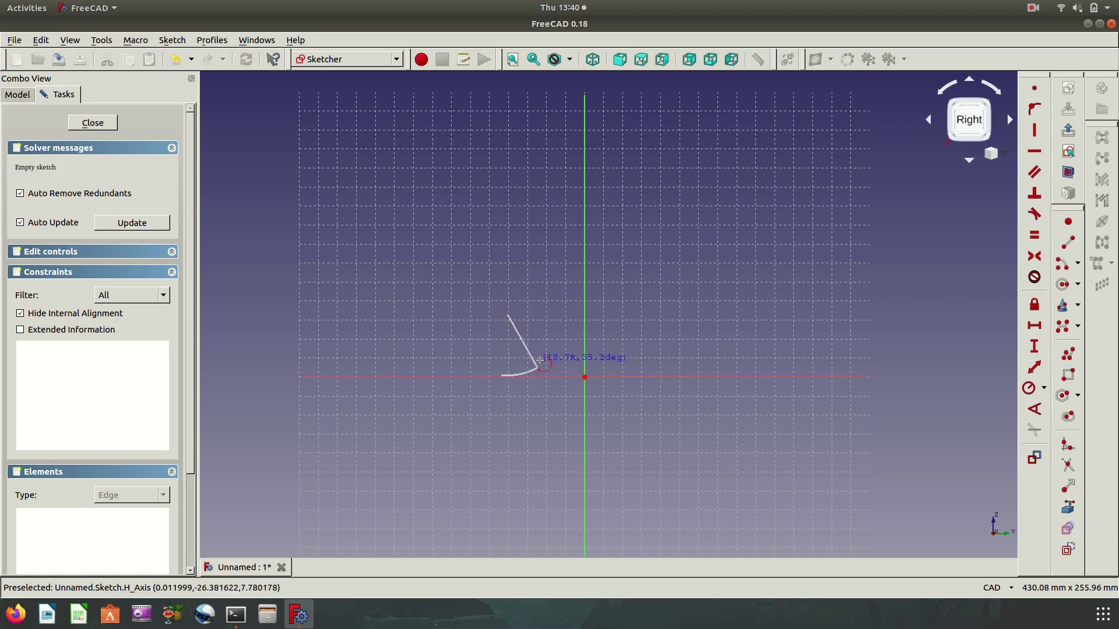
{"action": "left_click", "coordinate": [582, 299]}
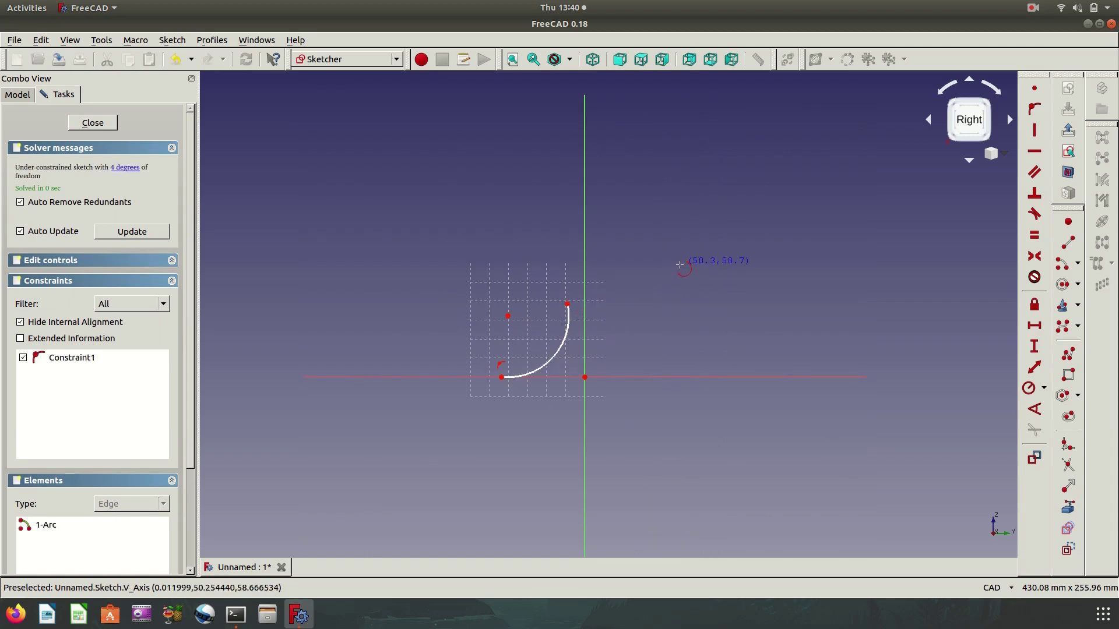
{"action": "scroll", "coordinate": [540, 348], "scroll_direction": "up", "scroll_amount": 4}
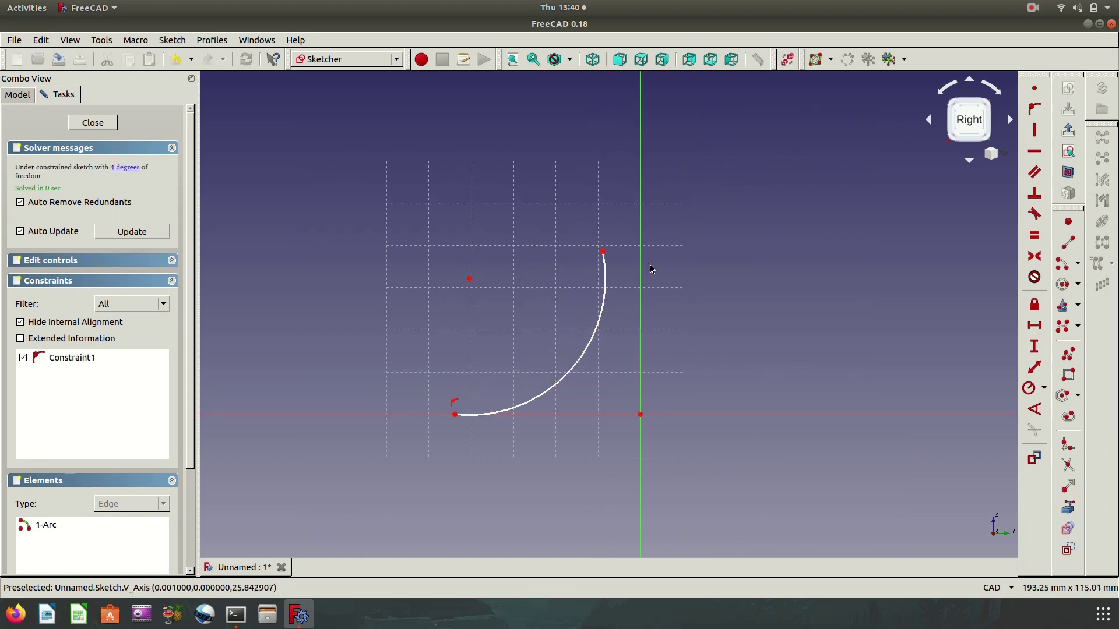
{"action": "left_click", "coordinate": [604, 252]}
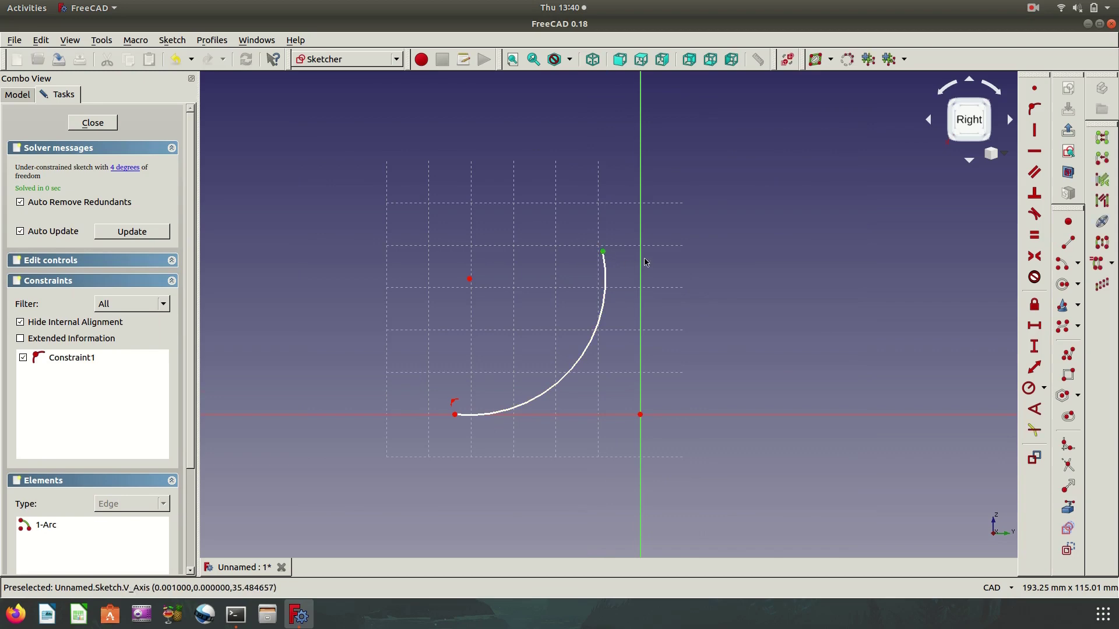
{"action": "left_click", "coordinate": [1032, 109]}
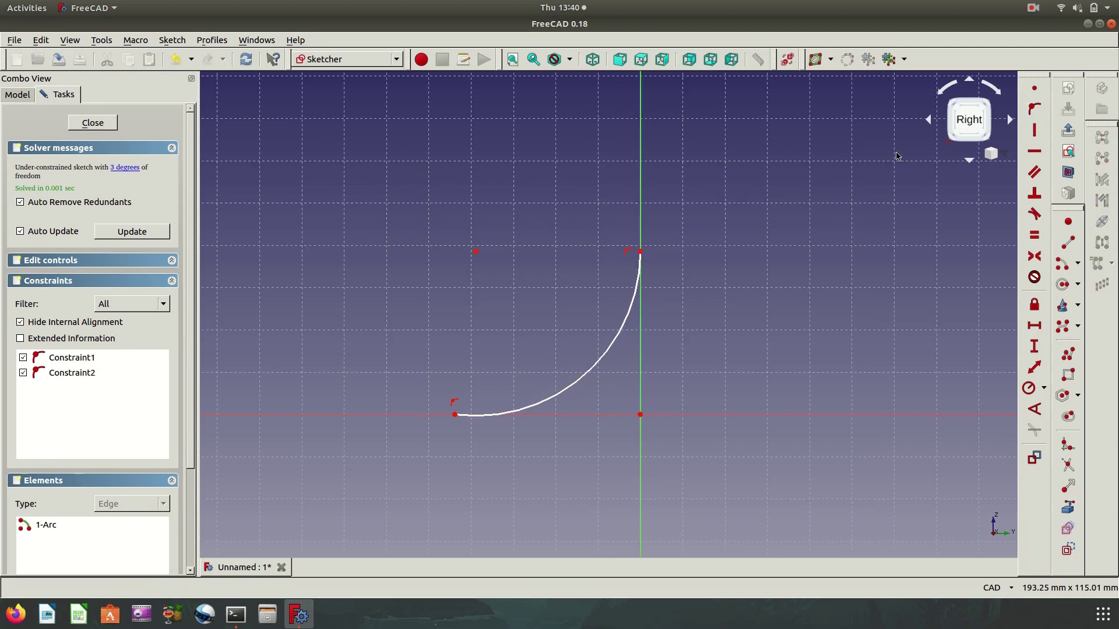
Give the arc a 50 mm radius and make it tangent to the horizontal axis.
{"action": "left_click", "coordinate": [609, 348]}
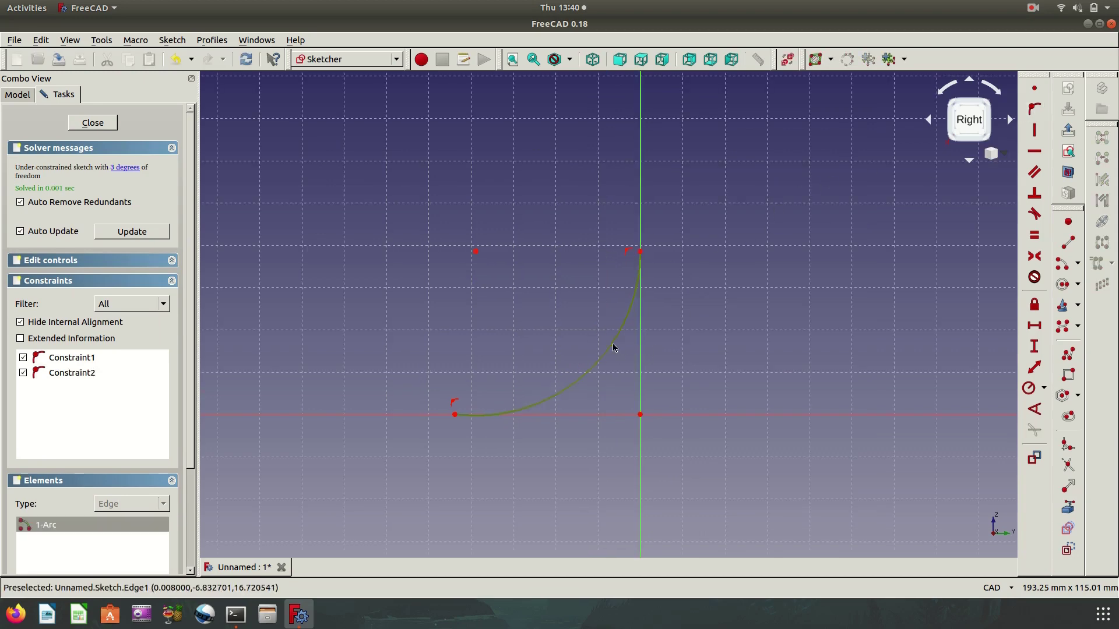
{"action": "left_click", "coordinate": [1029, 388]}
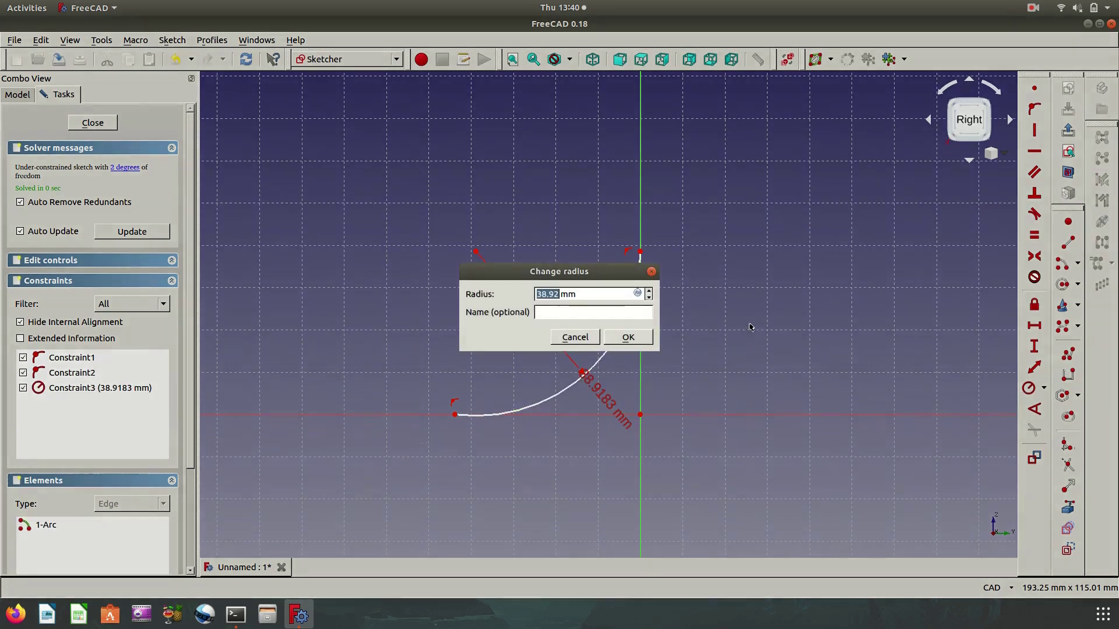
{"action": "type", "text": "50"}
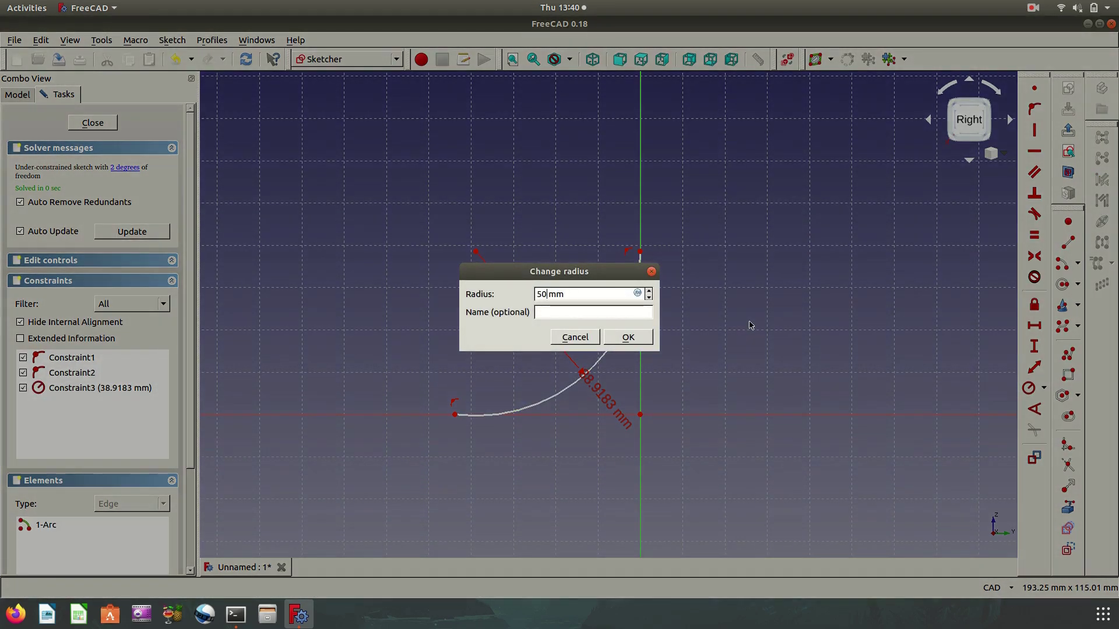
{"action": "left_click", "coordinate": [644, 338]}
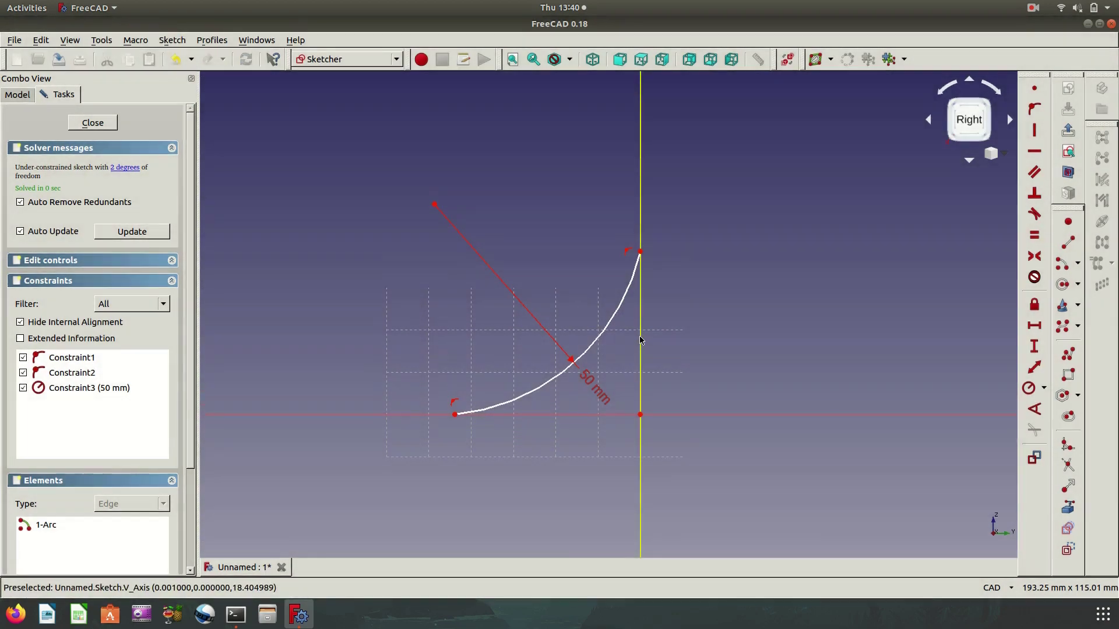
{"action": "left_click", "coordinate": [455, 415]}
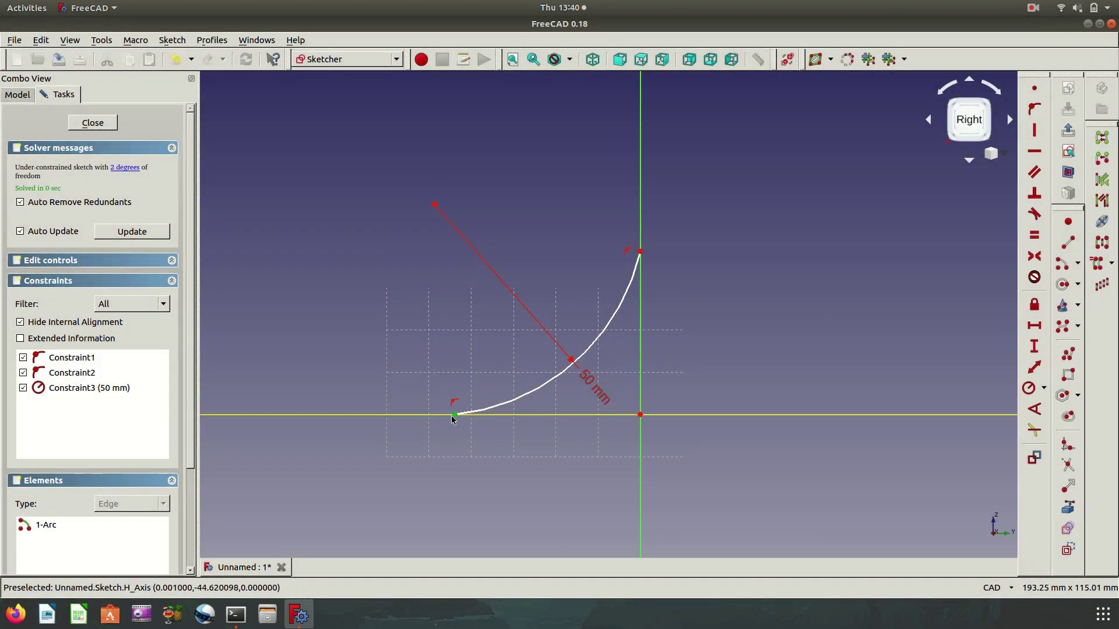
{"action": "left_click", "coordinate": [436, 416]}
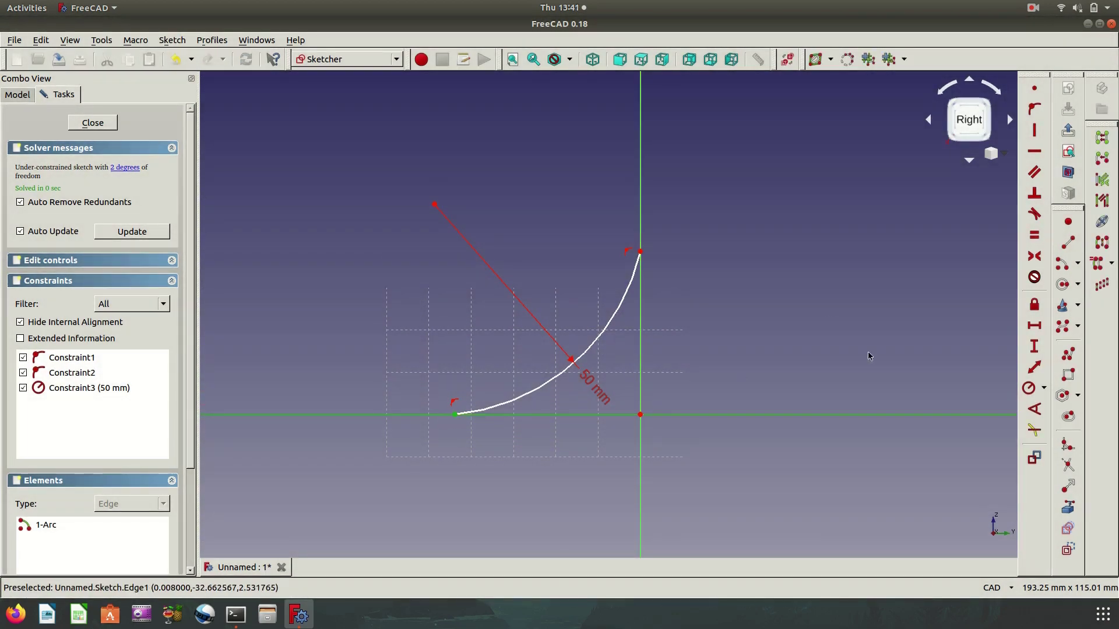
{"action": "left_click", "coordinate": [1036, 220]}
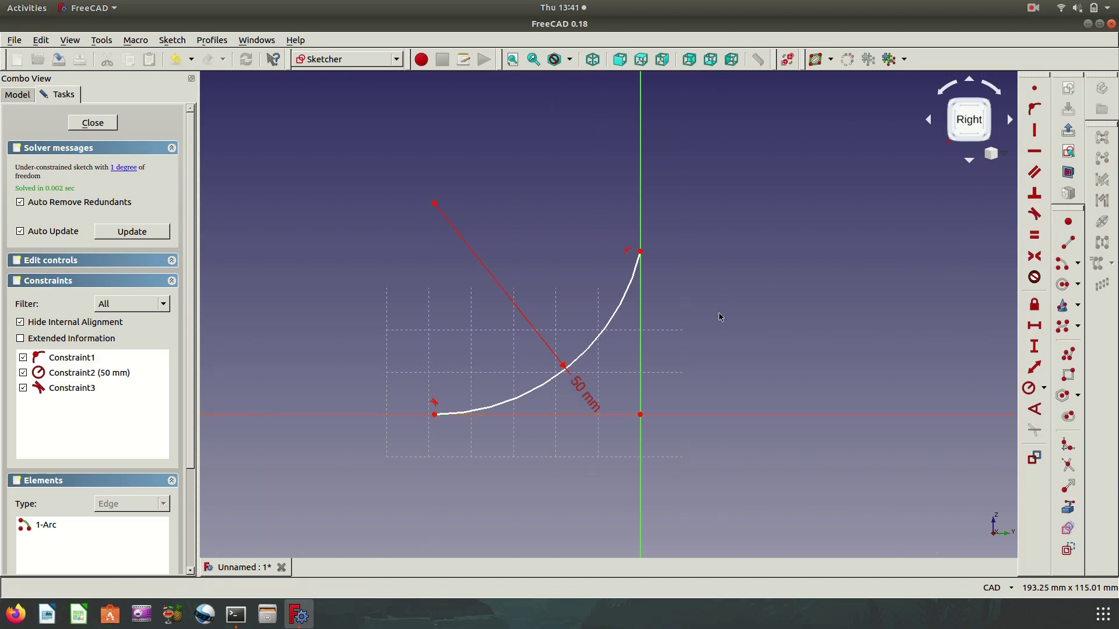
{"action": "left_click", "coordinate": [640, 252]}
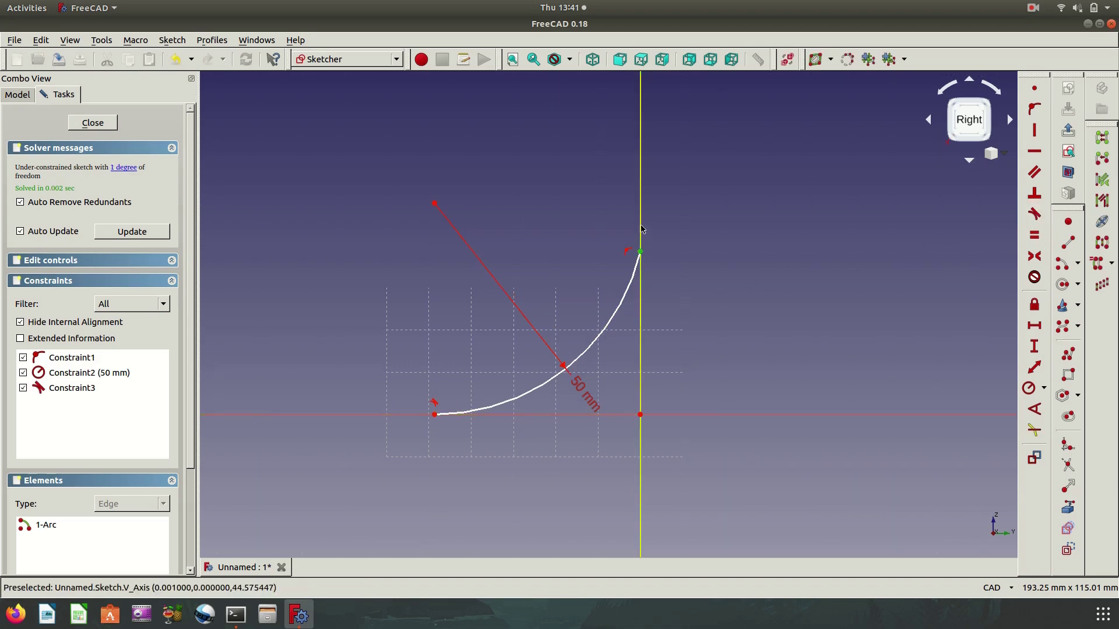
Make the arc tangent to the vertical axis and add a vertical line joined to its top end.
{"action": "left_click", "coordinate": [1035, 214]}
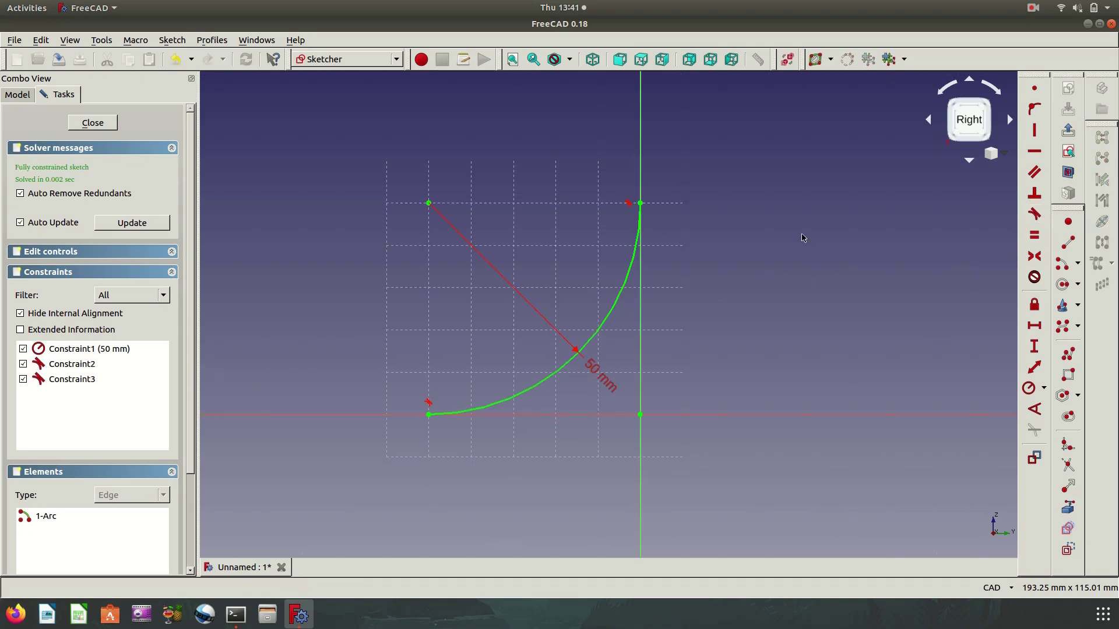
{"action": "scroll", "coordinate": [709, 353], "scroll_direction": "down", "scroll_amount": 5}
{"action": "scroll", "coordinate": [719, 301], "scroll_direction": "up", "scroll_amount": 2}
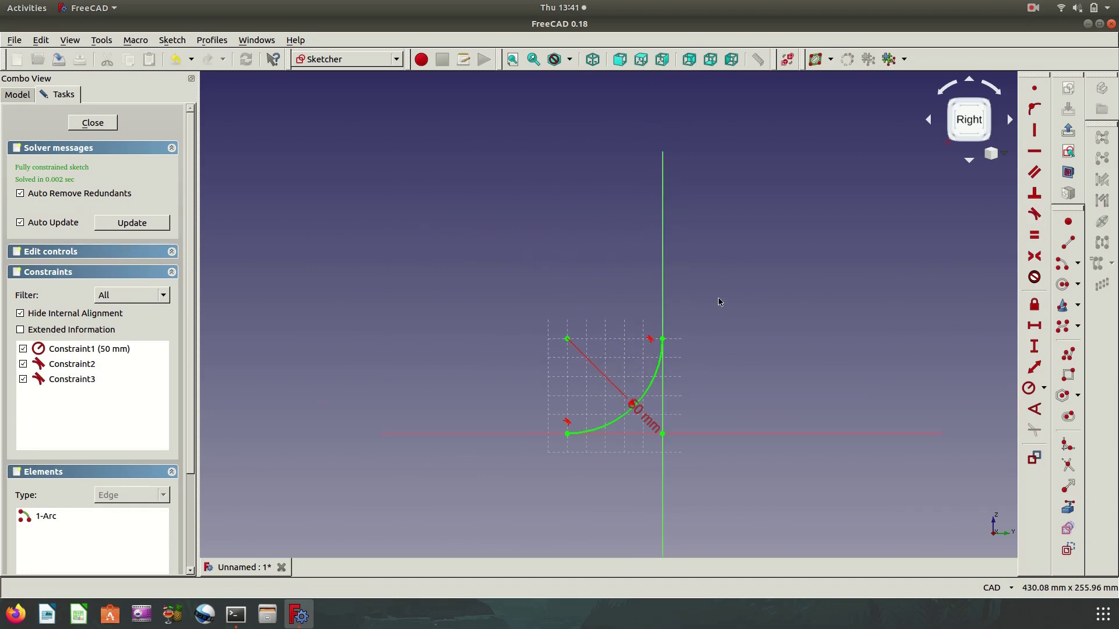
{"action": "left_click", "coordinate": [1068, 243]}
{"action": "left_click", "coordinate": [671, 332]}
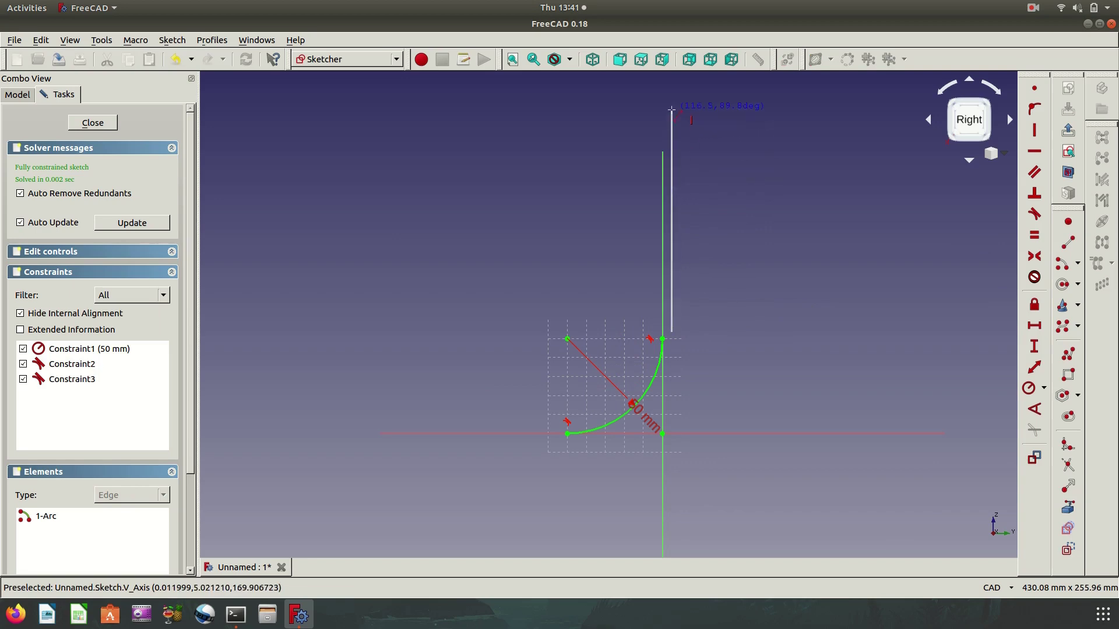
{"action": "left_click", "coordinate": [671, 111]}
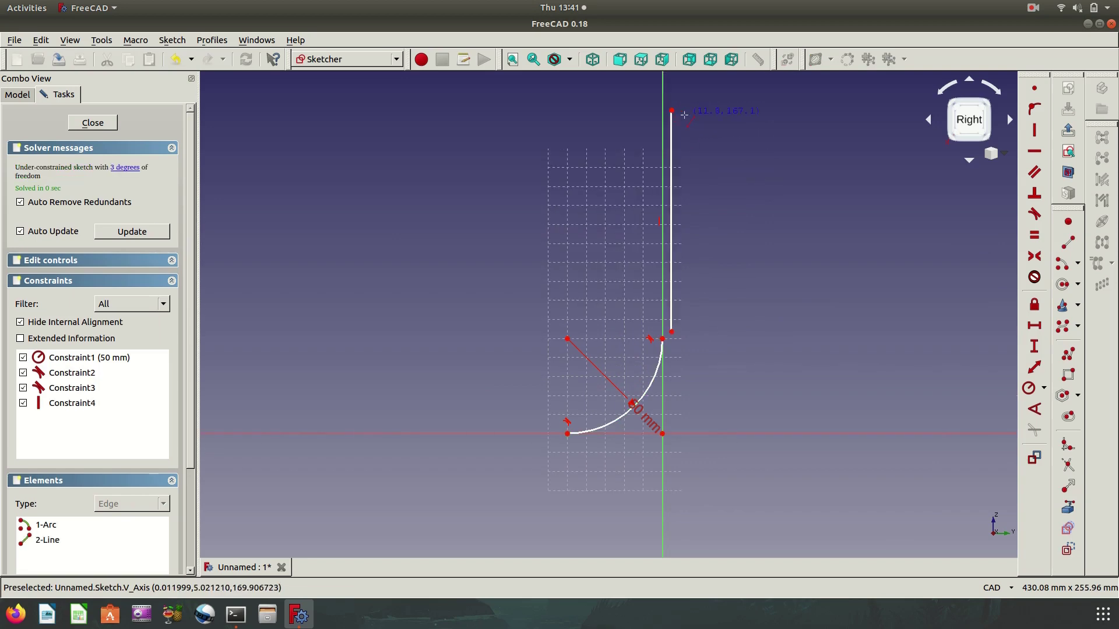
{"action": "left_click", "coordinate": [671, 331]}
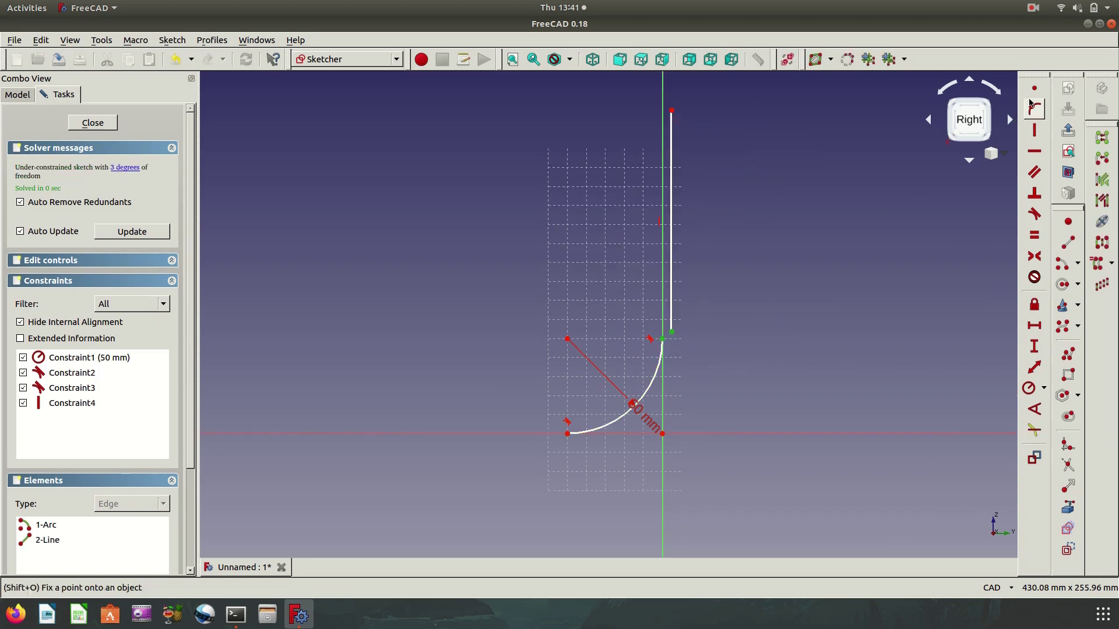
{"action": "left_click", "coordinate": [1034, 88]}
Constrain the vertical line's length to 100 mm.
{"action": "left_click", "coordinate": [665, 216]}
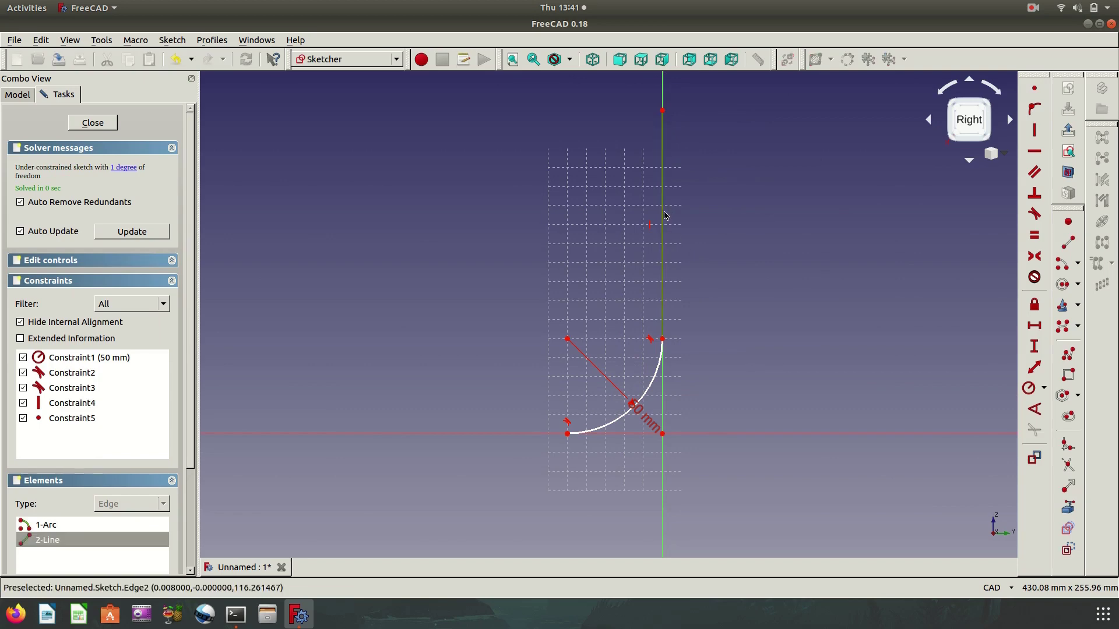
{"action": "left_click", "coordinate": [1034, 347]}
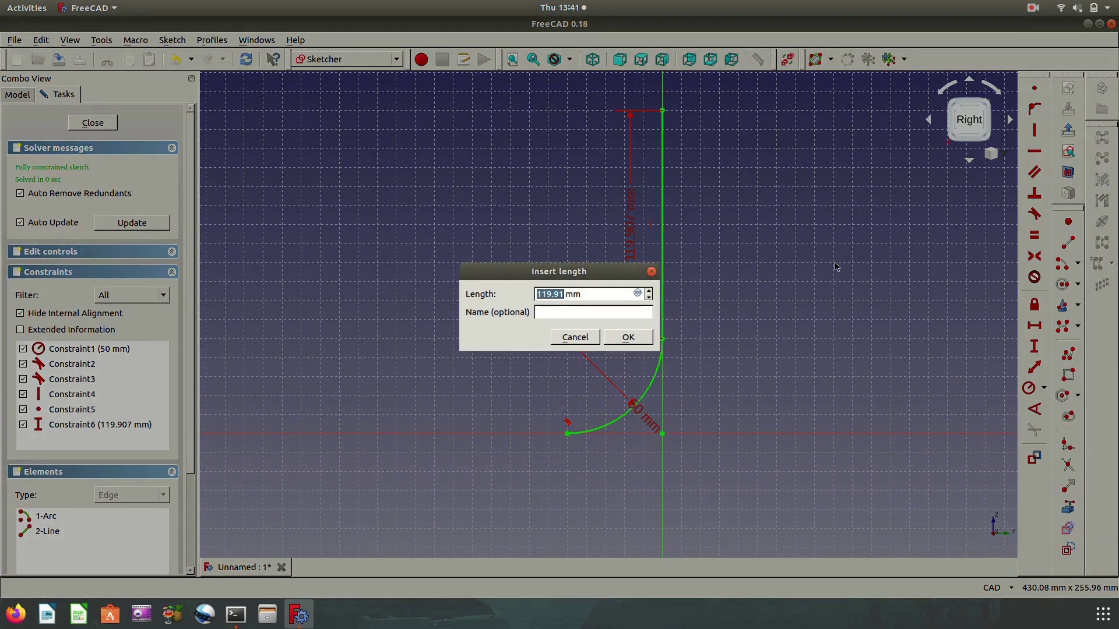
{"action": "type", "text": "100"}
{"action": "left_click", "coordinate": [640, 342]}
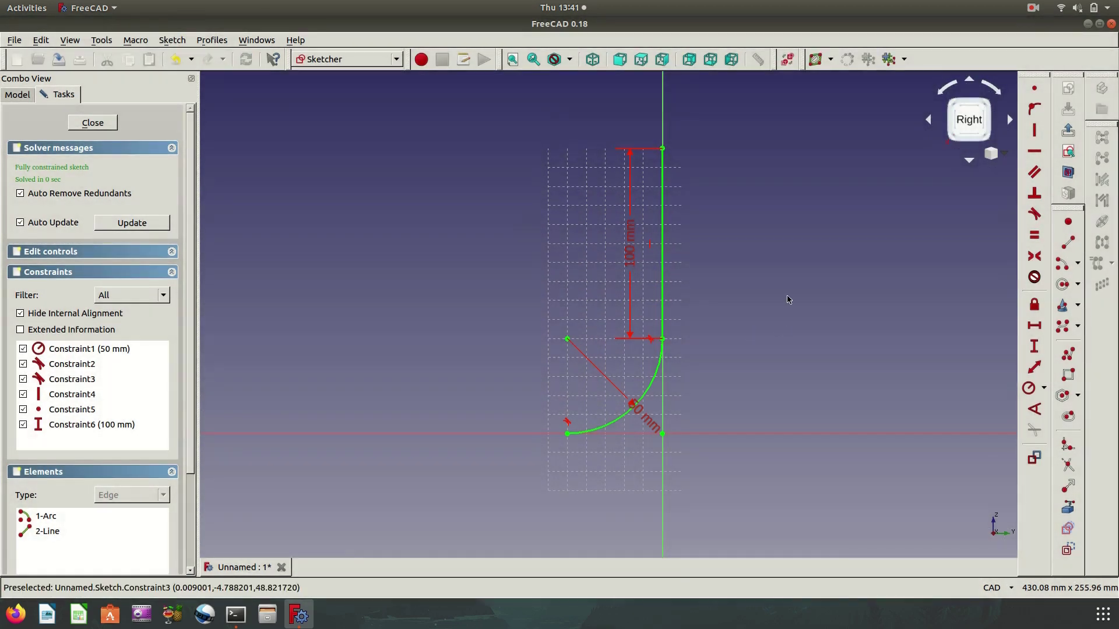
Close the path sketch, then start and cancel a datum plane.
{"action": "left_click", "coordinate": [1074, 133]}
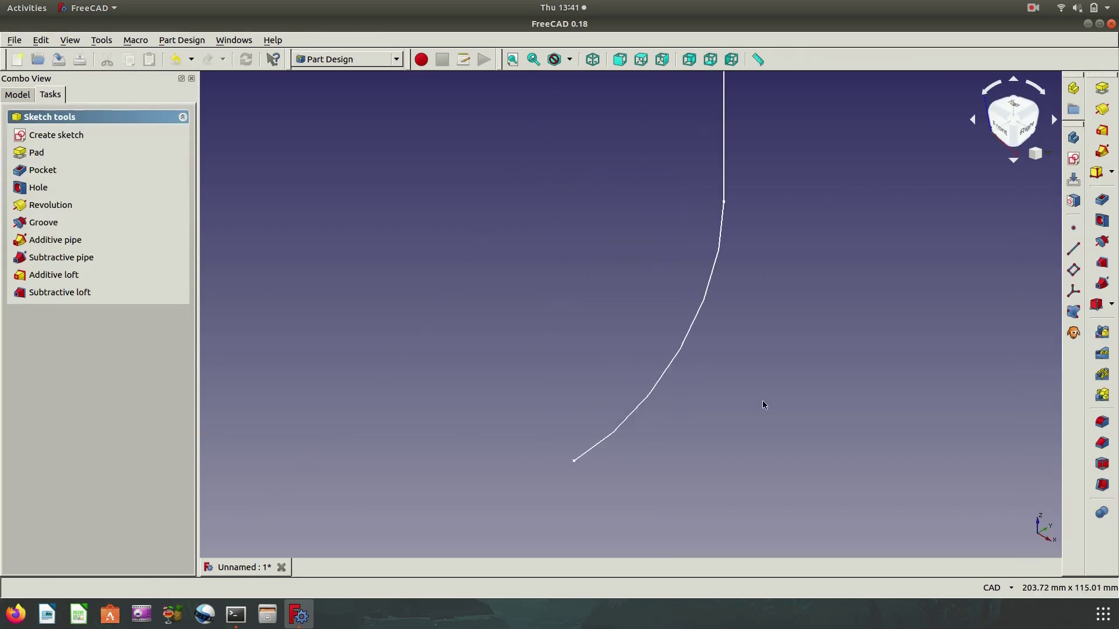
{"action": "scroll", "coordinate": [725, 320], "scroll_direction": "up", "scroll_amount": 2}
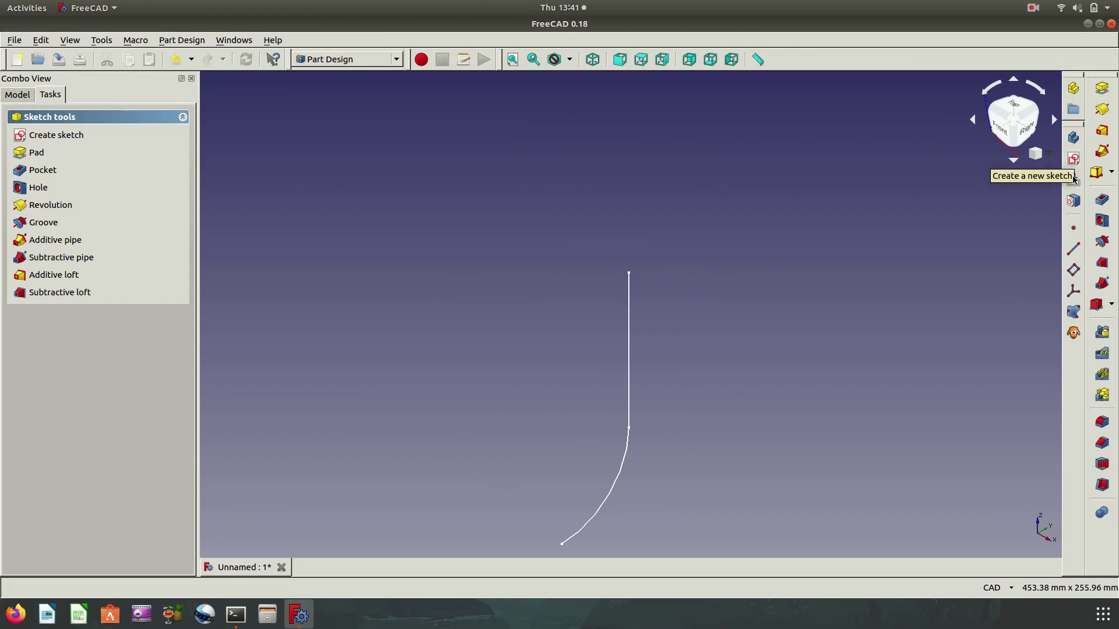
{"action": "left_click", "coordinate": [1074, 269]}
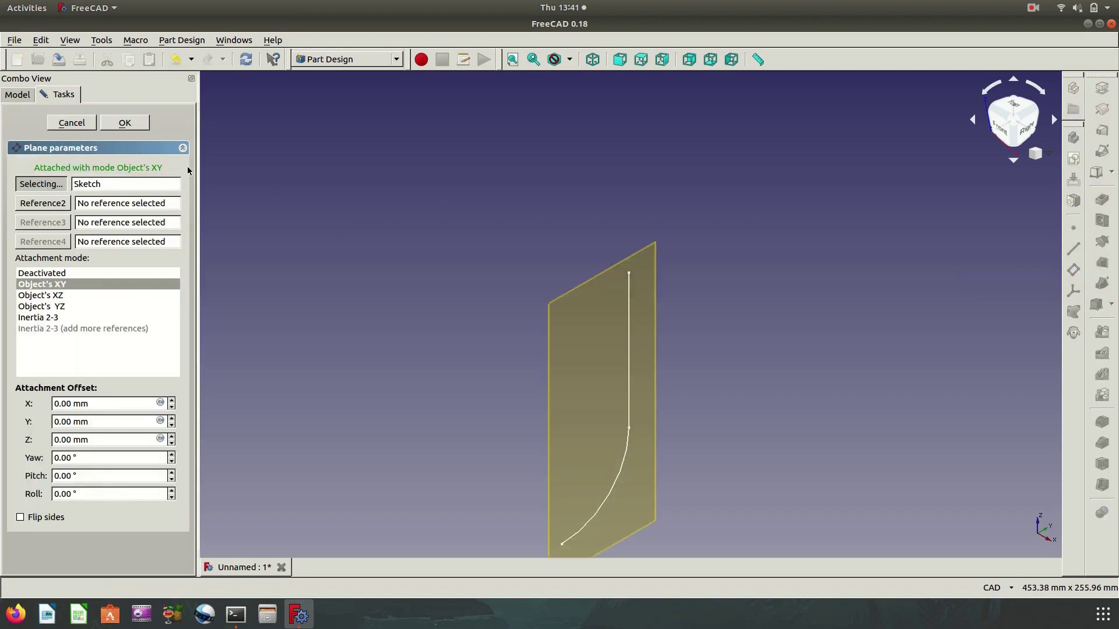
{"action": "left_click", "coordinate": [72, 123]}
Create a datum plane attached to XY_Plane with a 150 mm Z offset.
{"action": "left_click", "coordinate": [18, 94]}
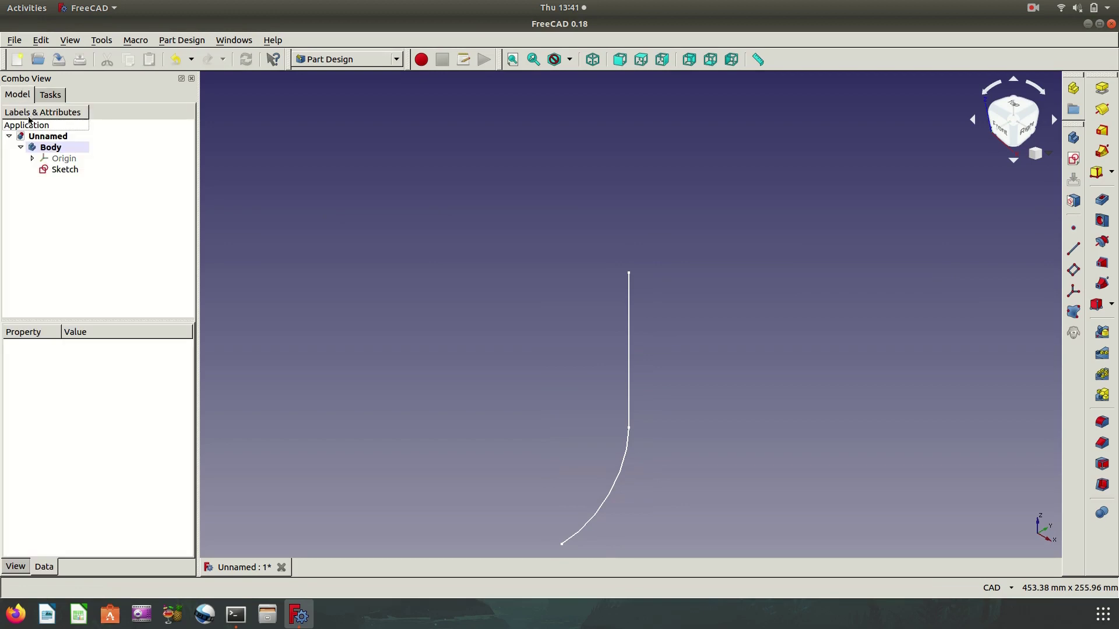
{"action": "left_click", "coordinate": [57, 158]}
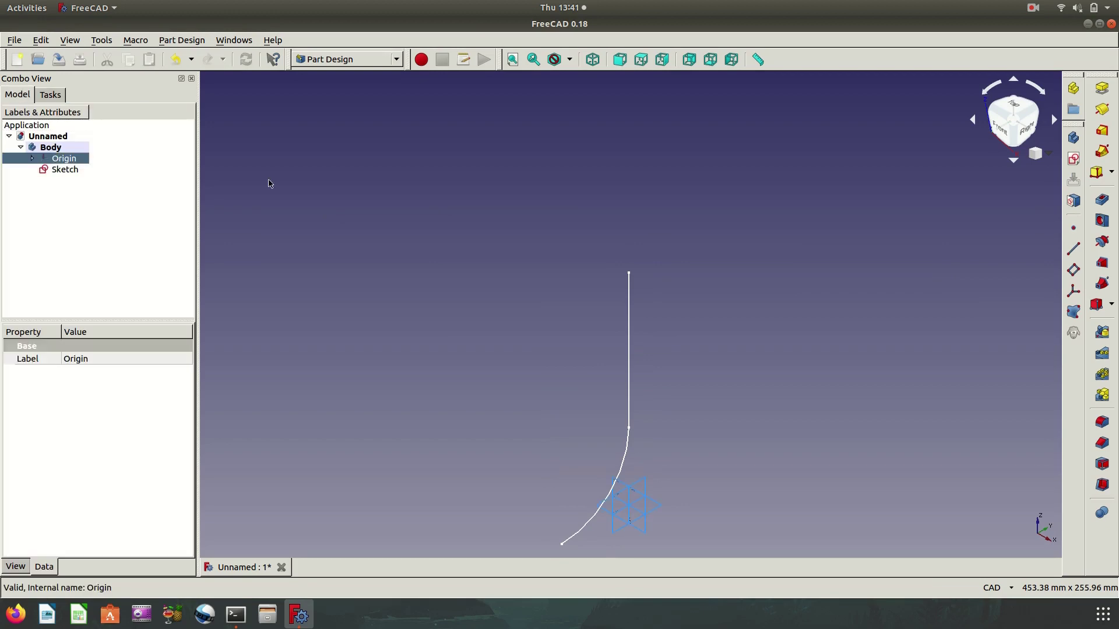
{"action": "middle_click_drag", "start_coordinate": [607, 287], "coordinate": [604, 209]}
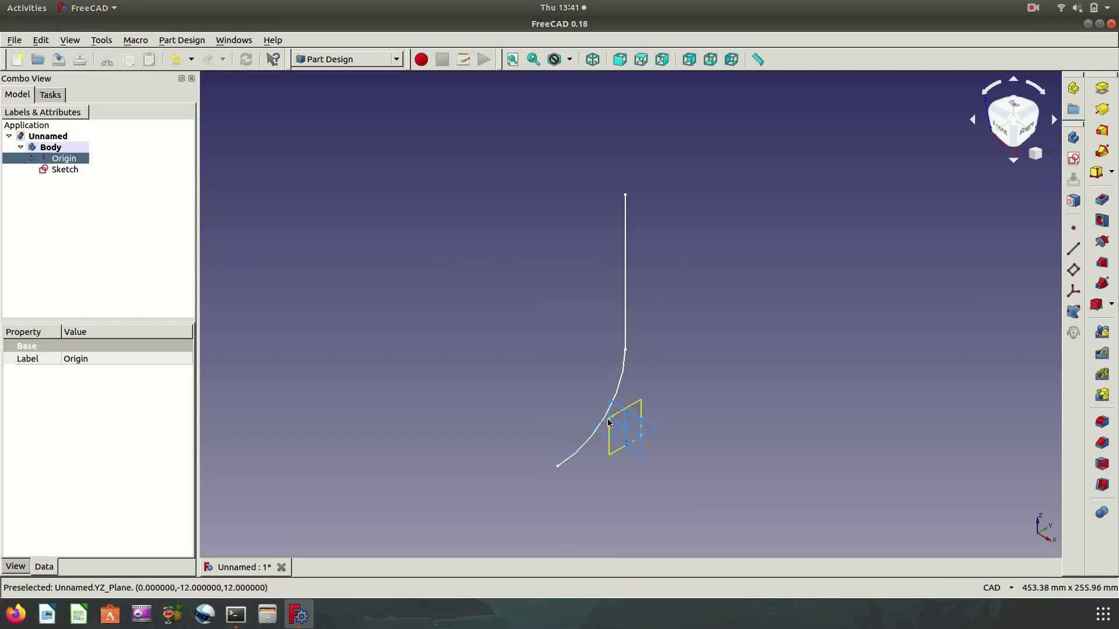
{"action": "left_click", "coordinate": [654, 430]}
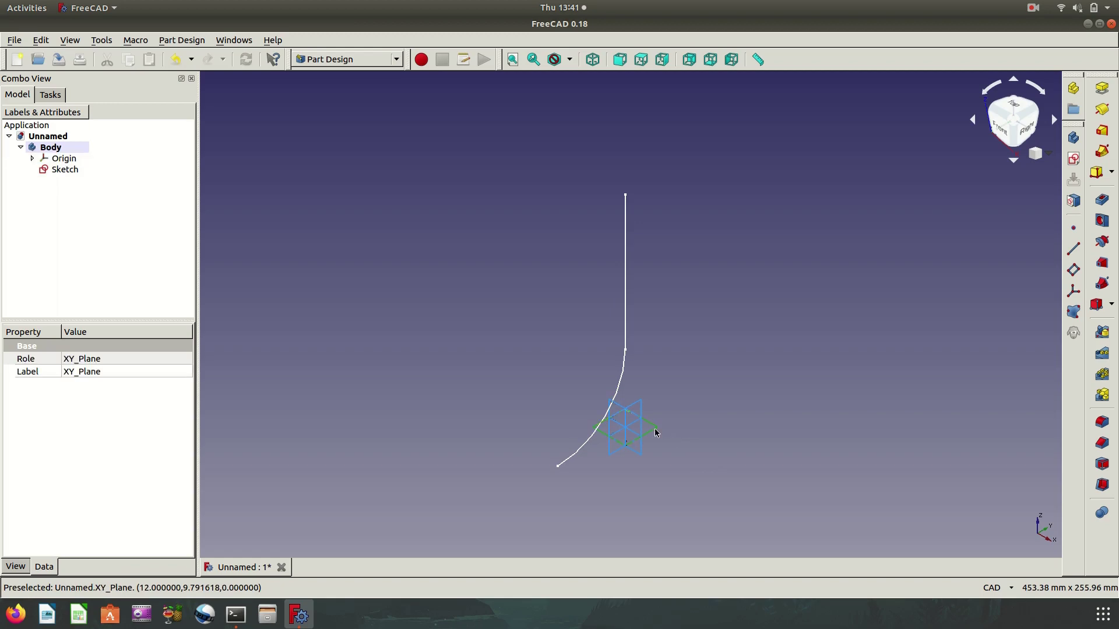
{"action": "left_click", "coordinate": [1074, 270]}
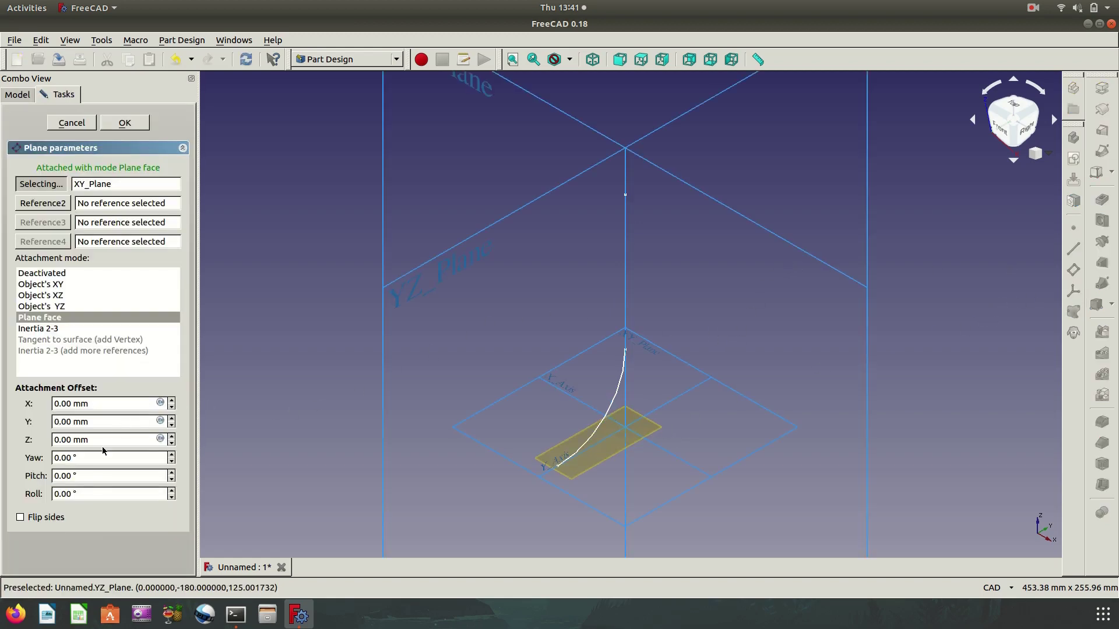
{"action": "left_click_drag", "start_coordinate": [95, 441], "coordinate": [48, 441]}
{"action": "type", "text": "15"}
{"action": "type", "text": "0"}
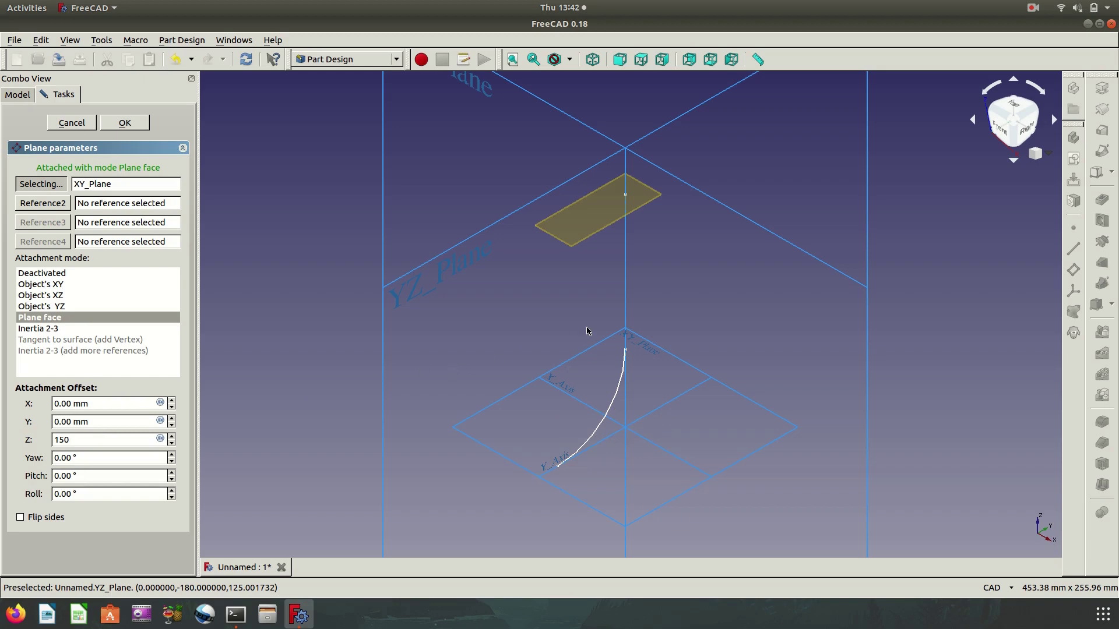
{"action": "scroll", "coordinate": [586, 325], "scroll_direction": "down", "scroll_amount": 2}
{"action": "left_click", "coordinate": [124, 120]}
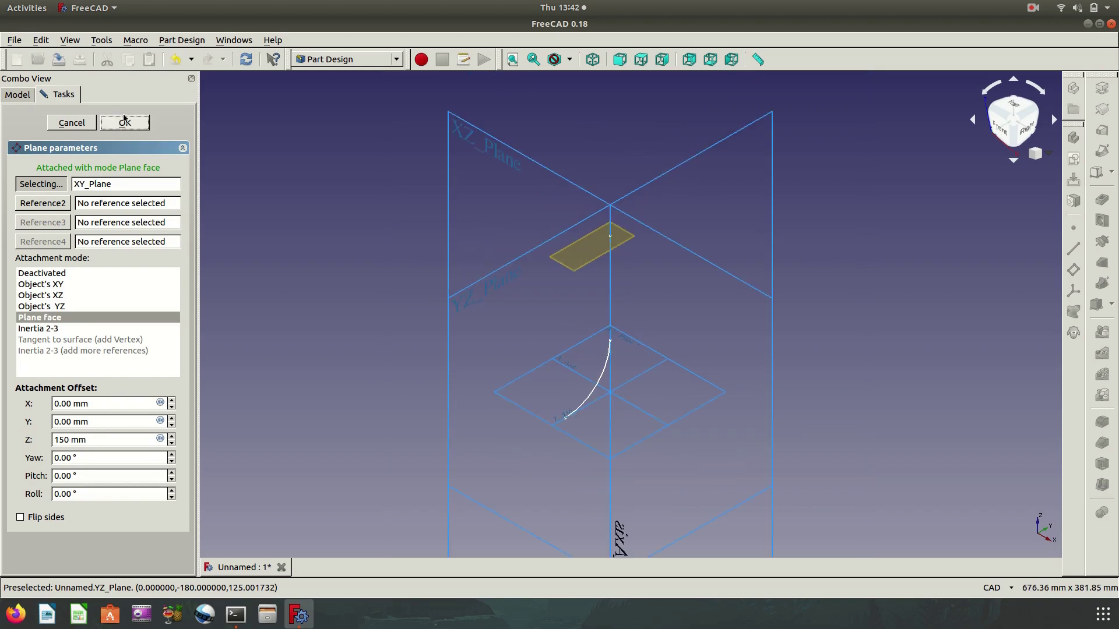
{"action": "left_click", "coordinate": [591, 247]}
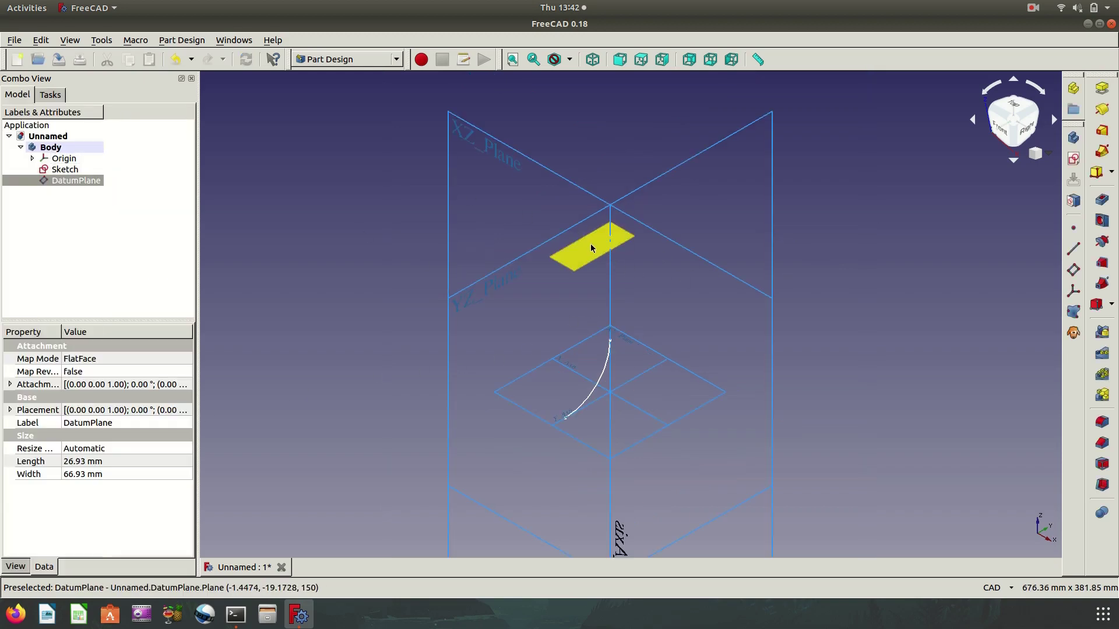
Start a sketch on the datum plane and draw a circle centred on the origin.
{"action": "left_click", "coordinate": [1073, 158]}
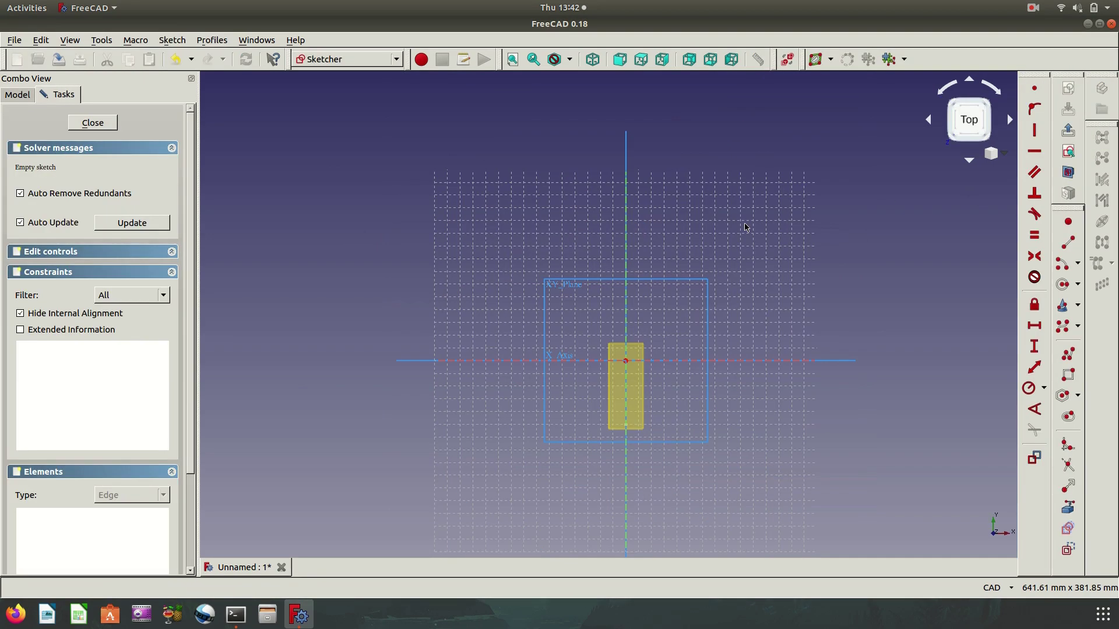
{"action": "scroll", "coordinate": [650, 358], "scroll_direction": "up", "scroll_amount": 3}
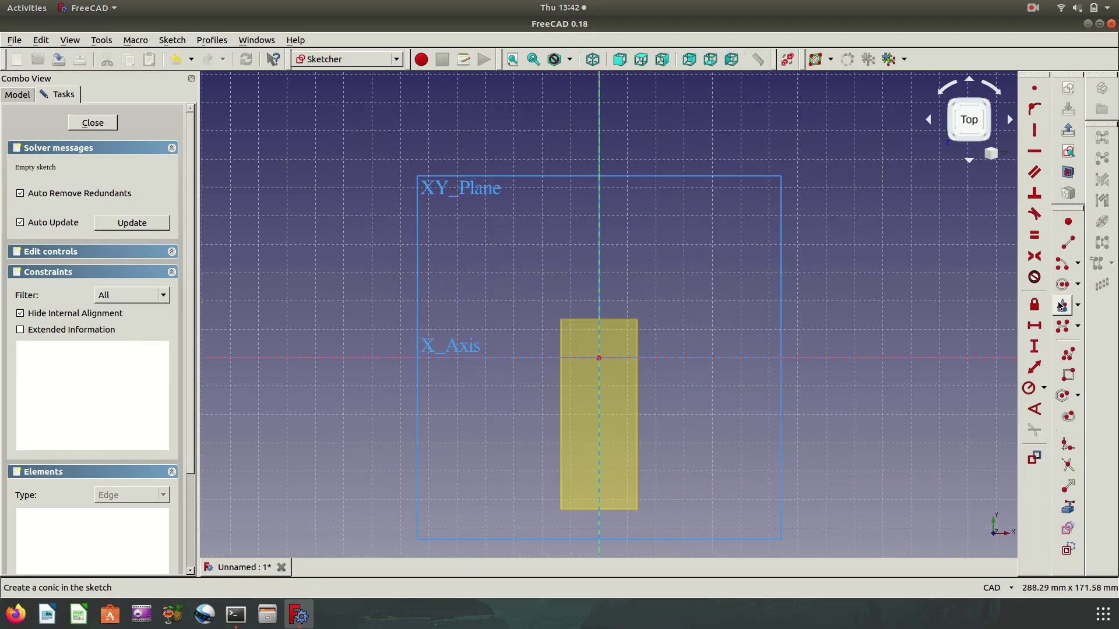
{"action": "left_click", "coordinate": [1061, 286]}
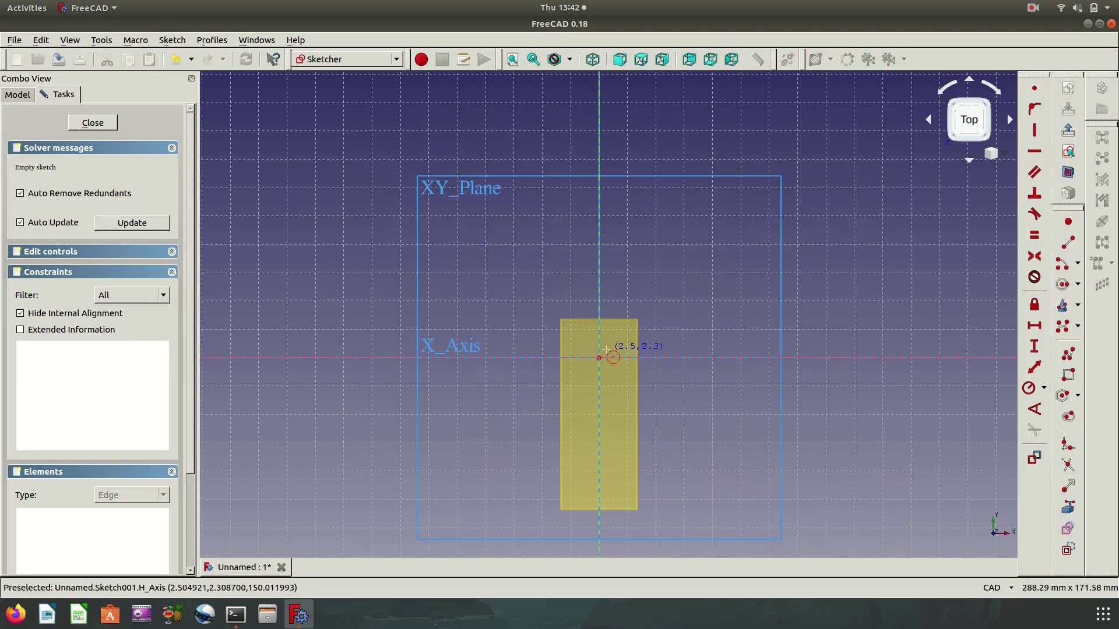
{"action": "left_click", "coordinate": [606, 350]}
{"action": "left_click", "coordinate": [658, 397]}
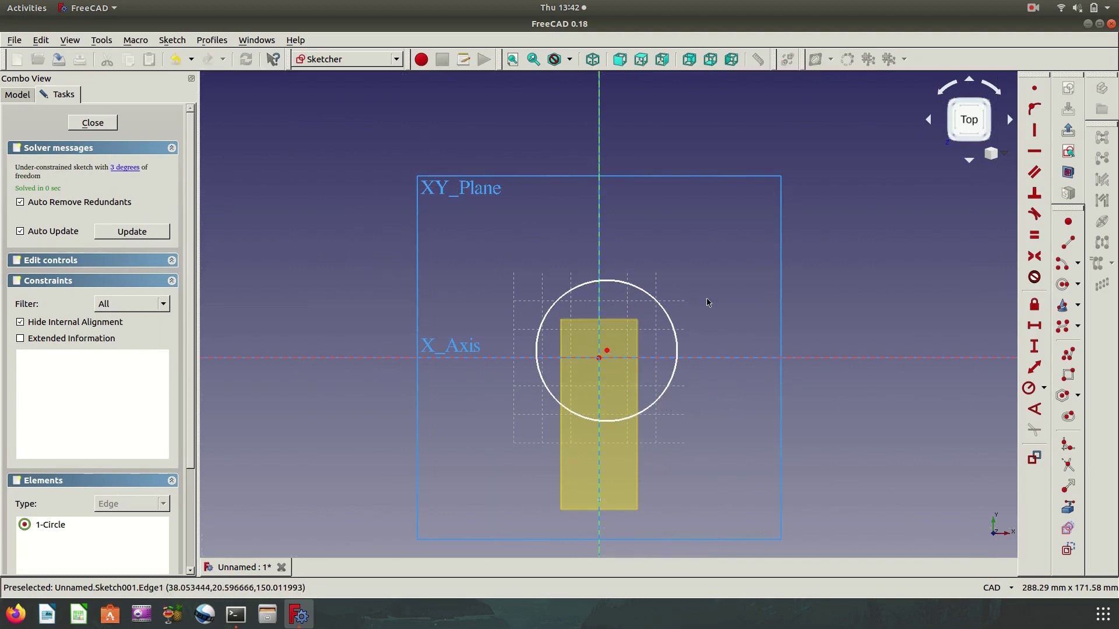
{"action": "left_click", "coordinate": [607, 351]}
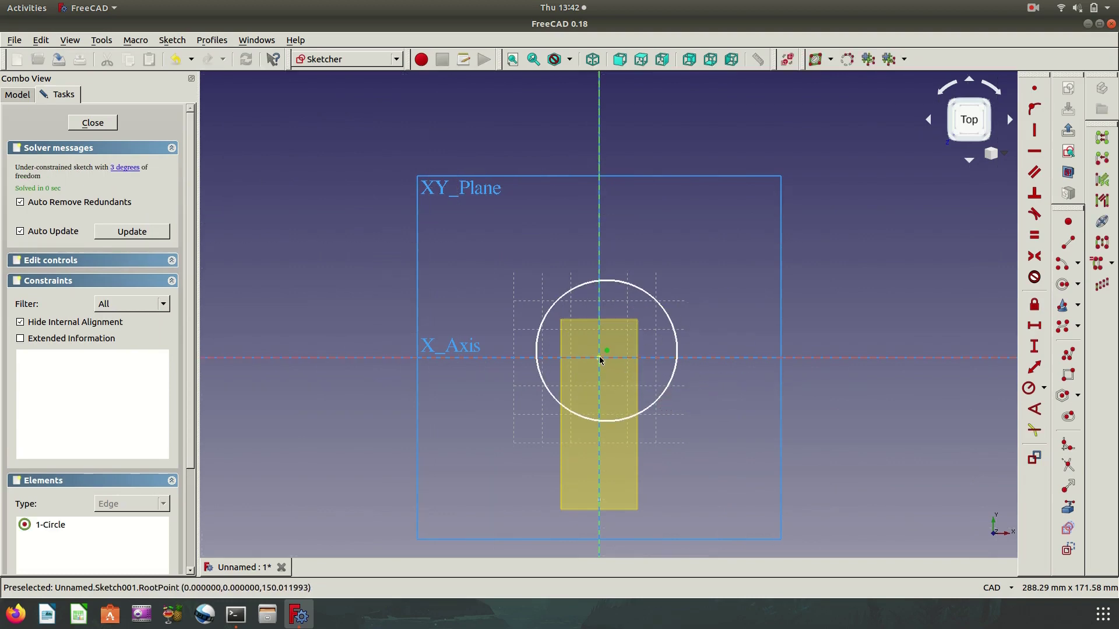
{"action": "left_click", "coordinate": [1034, 88]}
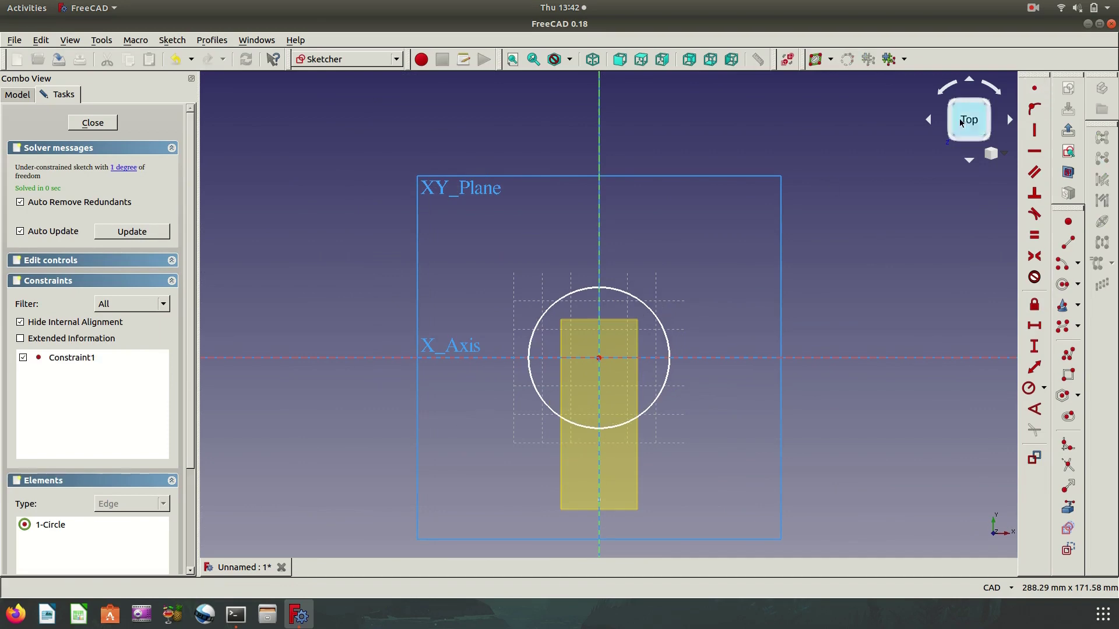
Set the circle's diameter to 50 mm and view the model isometrically.
{"action": "left_click", "coordinate": [658, 326]}
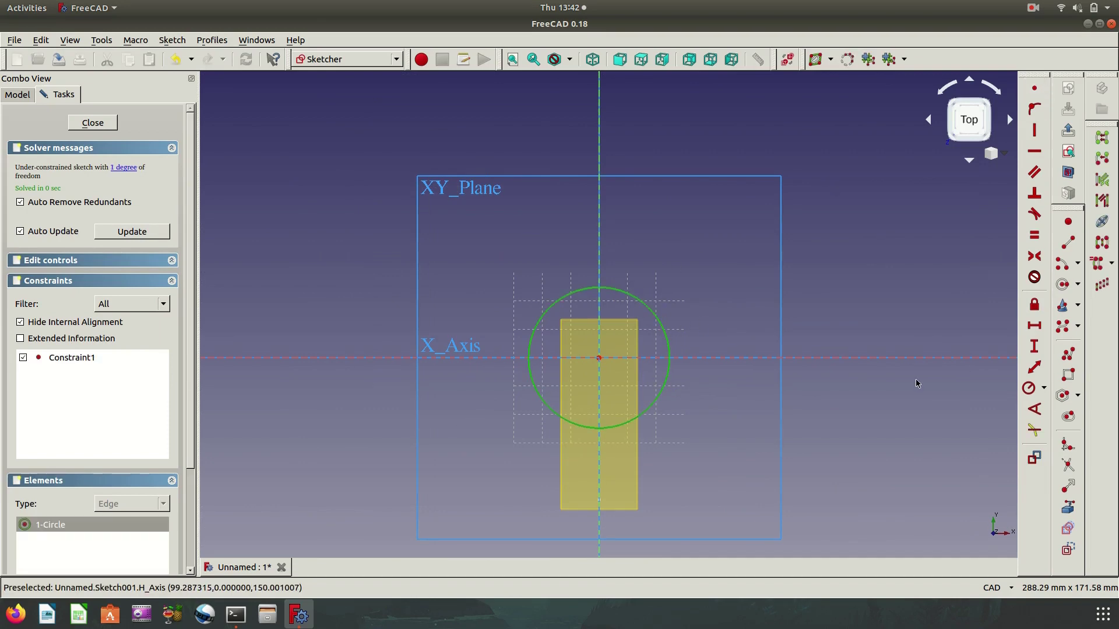
{"action": "left_click", "coordinate": [1044, 390]}
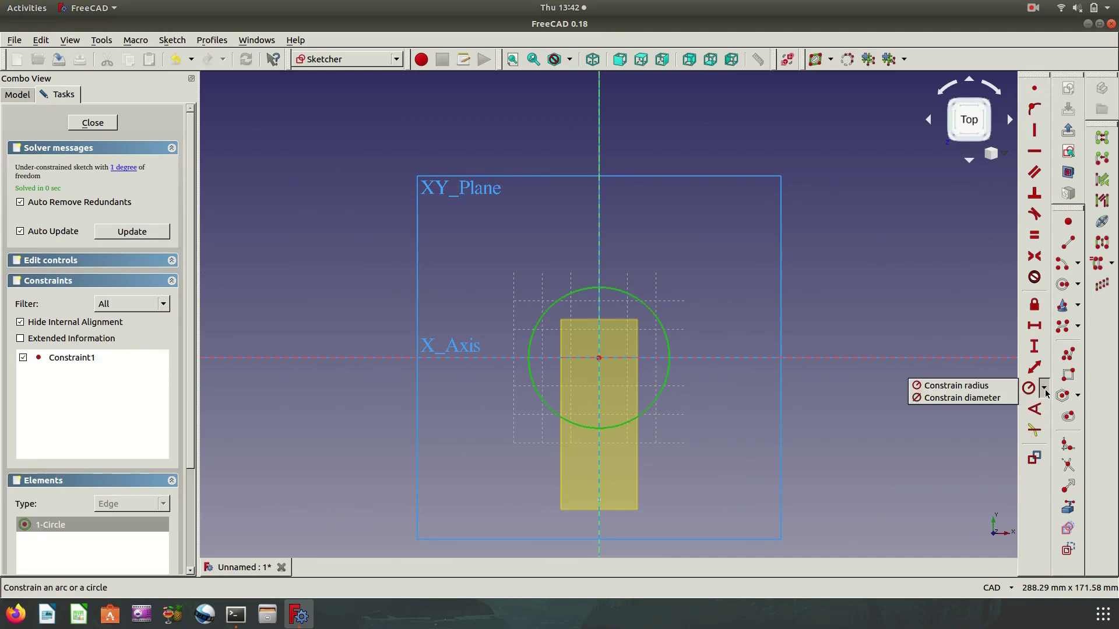
{"action": "left_click", "coordinate": [967, 400]}
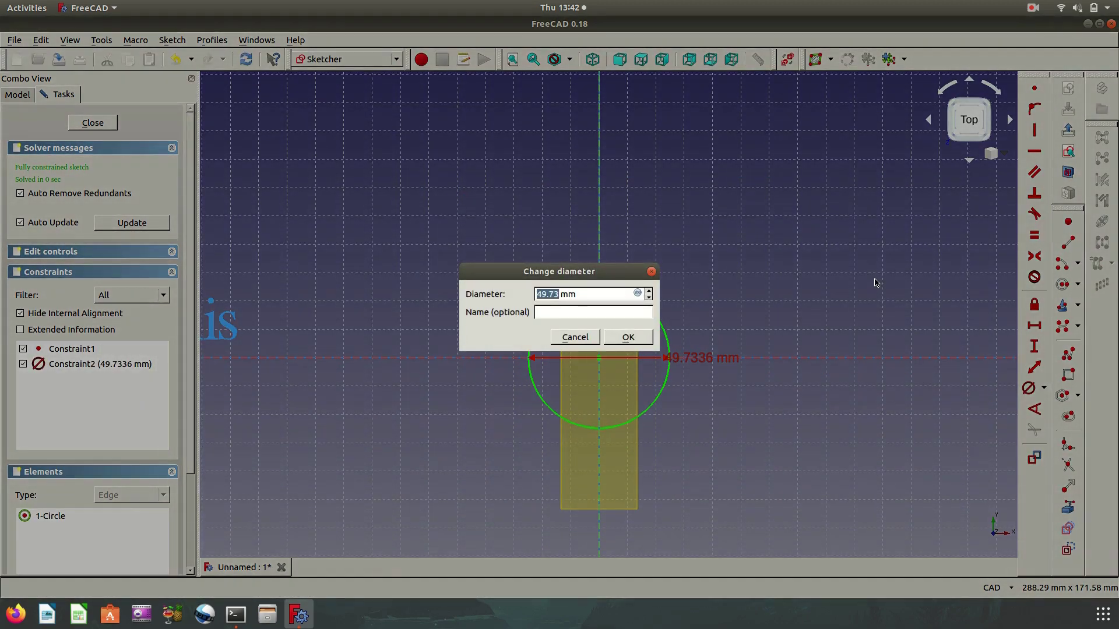
{"action": "type", "text": "50"}
{"action": "left_click", "coordinate": [628, 337]}
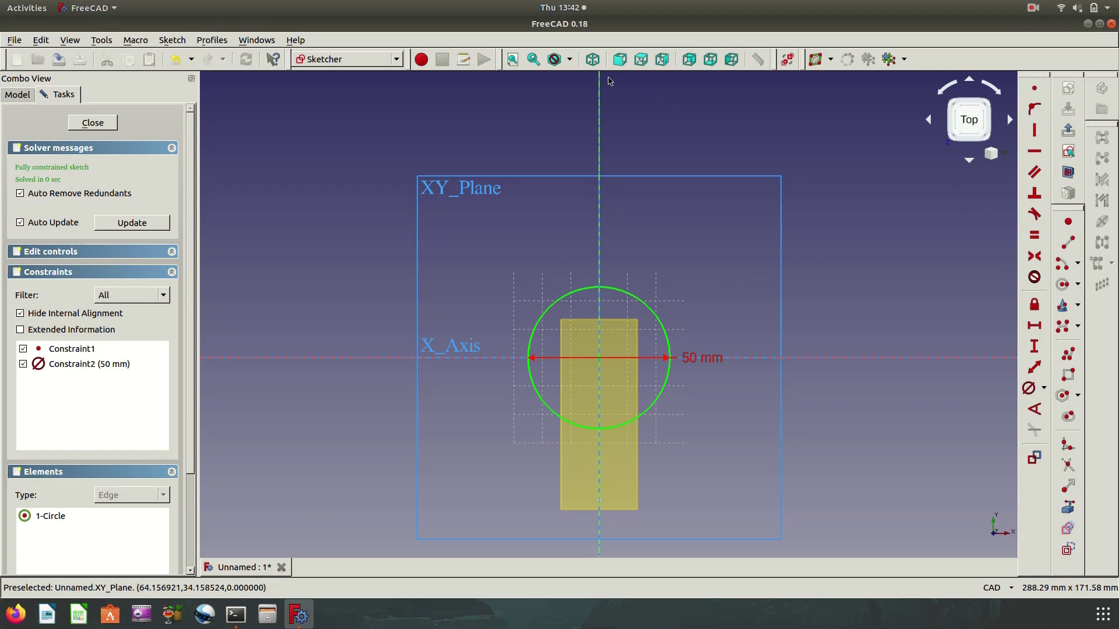
{"action": "left_click", "coordinate": [592, 59]}
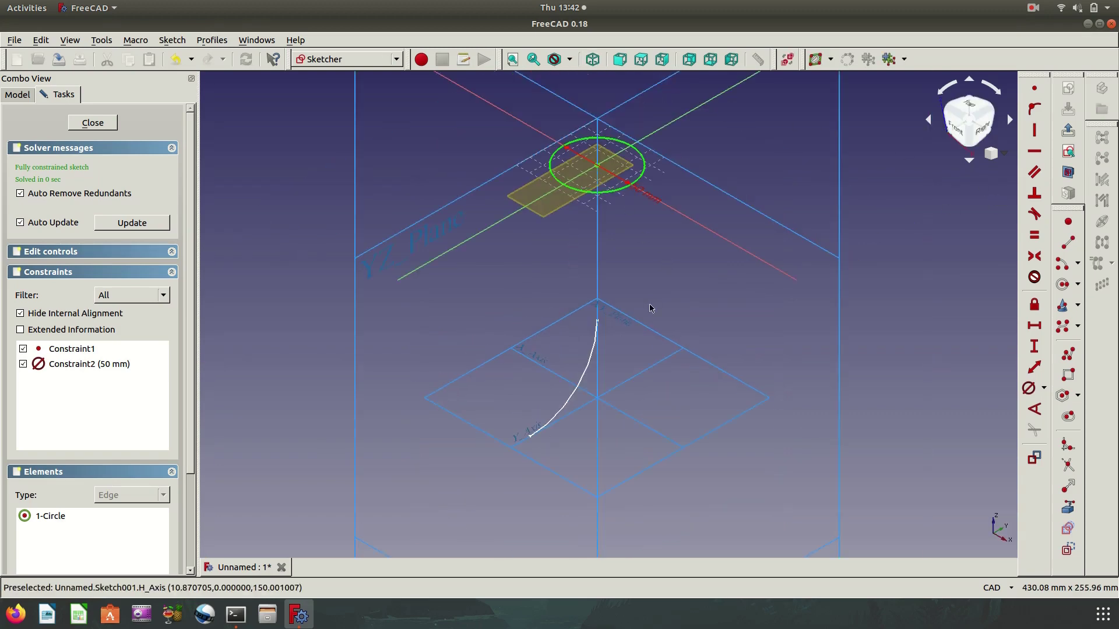
{"action": "scroll", "coordinate": [650, 309], "scroll_direction": "down", "scroll_amount": 2}
Close the circle sketch and hide the body's Origin.
{"action": "left_click", "coordinate": [1068, 130]}
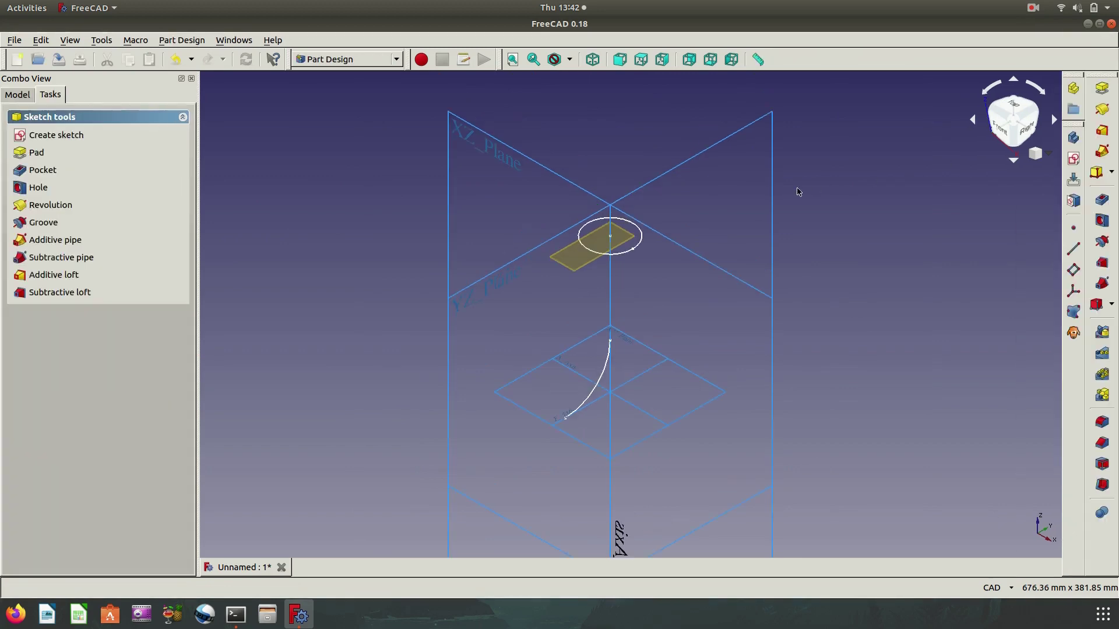
{"action": "left_click", "coordinate": [22, 96]}
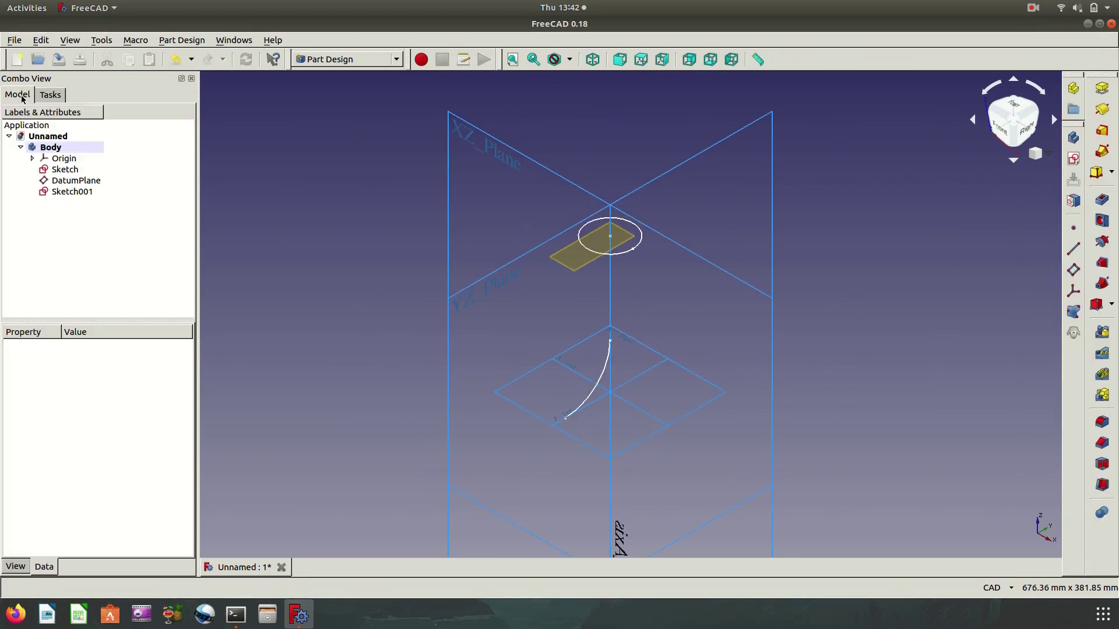
{"action": "left_click", "coordinate": [63, 159]}
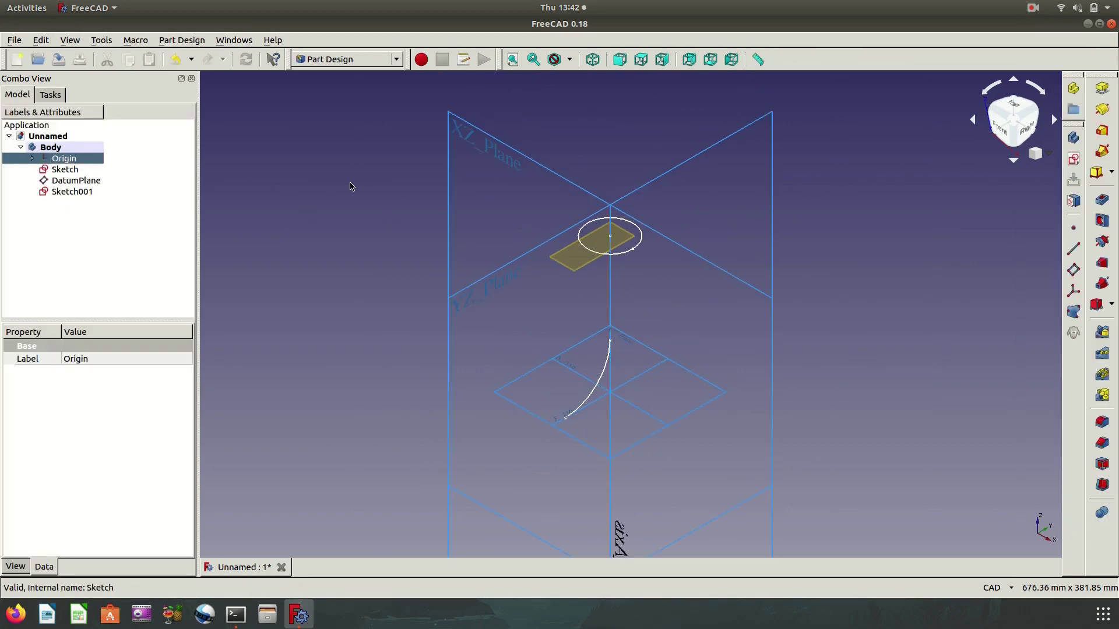
{"action": "key", "text": "space"}
{"action": "scroll", "coordinate": [662, 422], "scroll_direction": "down", "scroll_amount": 2}
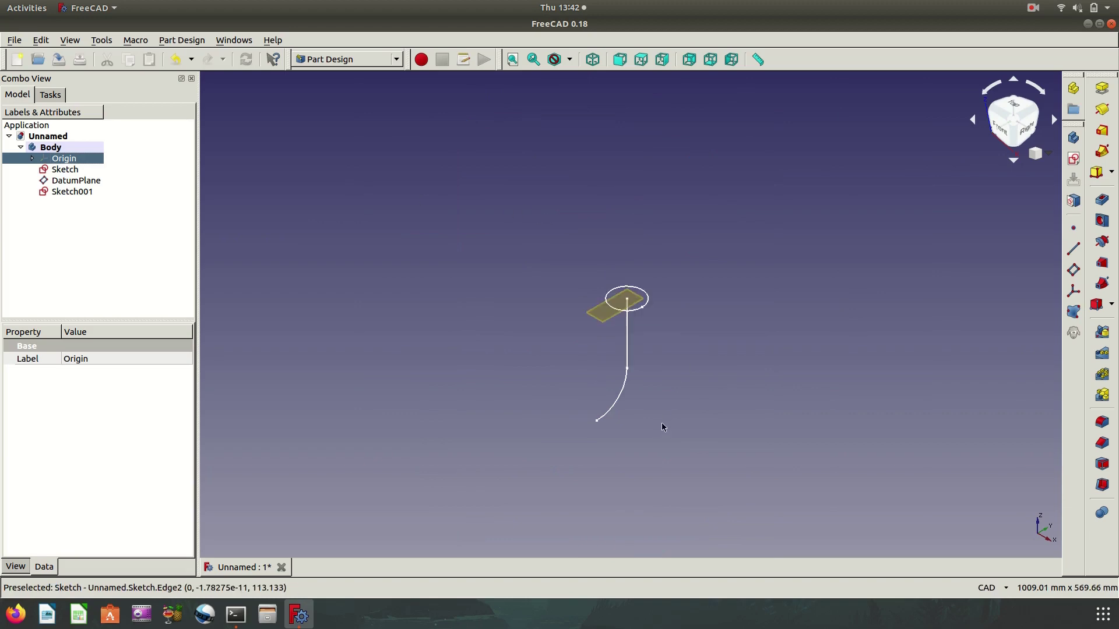
{"action": "scroll", "coordinate": [664, 380], "scroll_direction": "up", "scroll_amount": 2}
{"action": "scroll", "coordinate": [664, 380], "scroll_direction": "up", "scroll_amount": 3}
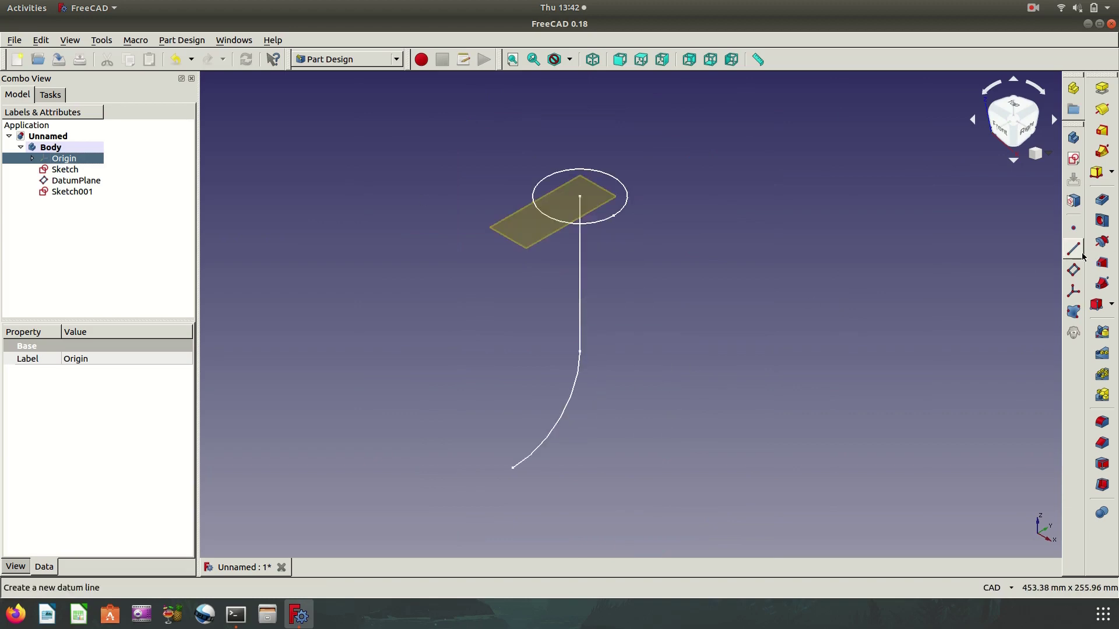
Sweep Sketch001 as a Subtractive Pipe along the vertical line and arc.
{"action": "left_click", "coordinate": [1105, 282]}
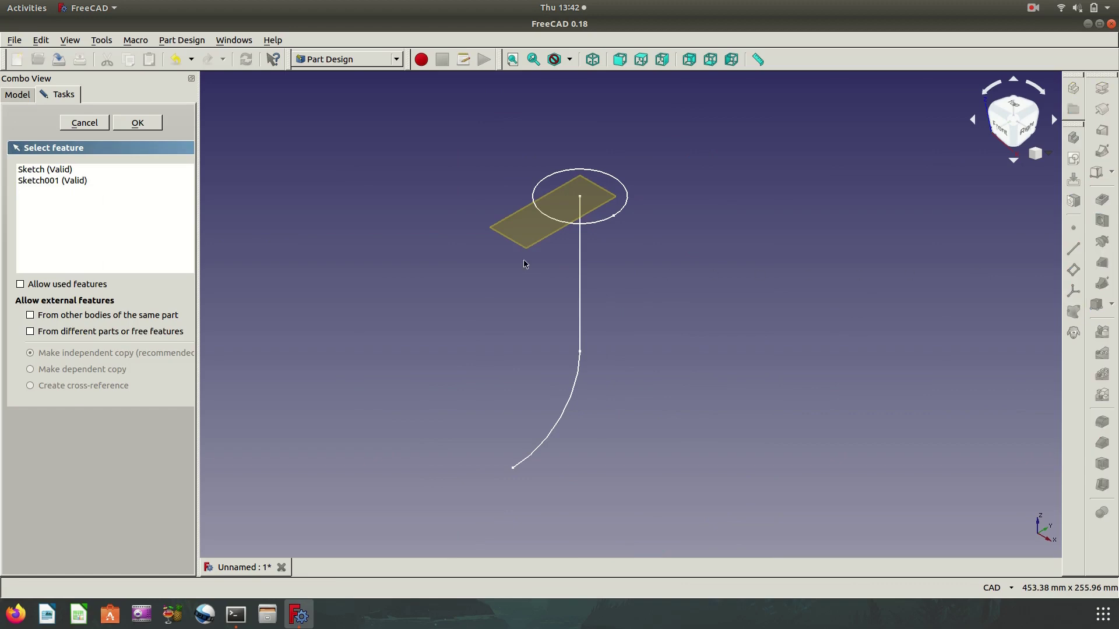
{"action": "left_click", "coordinate": [609, 219]}
{"action": "left_click", "coordinate": [138, 122]}
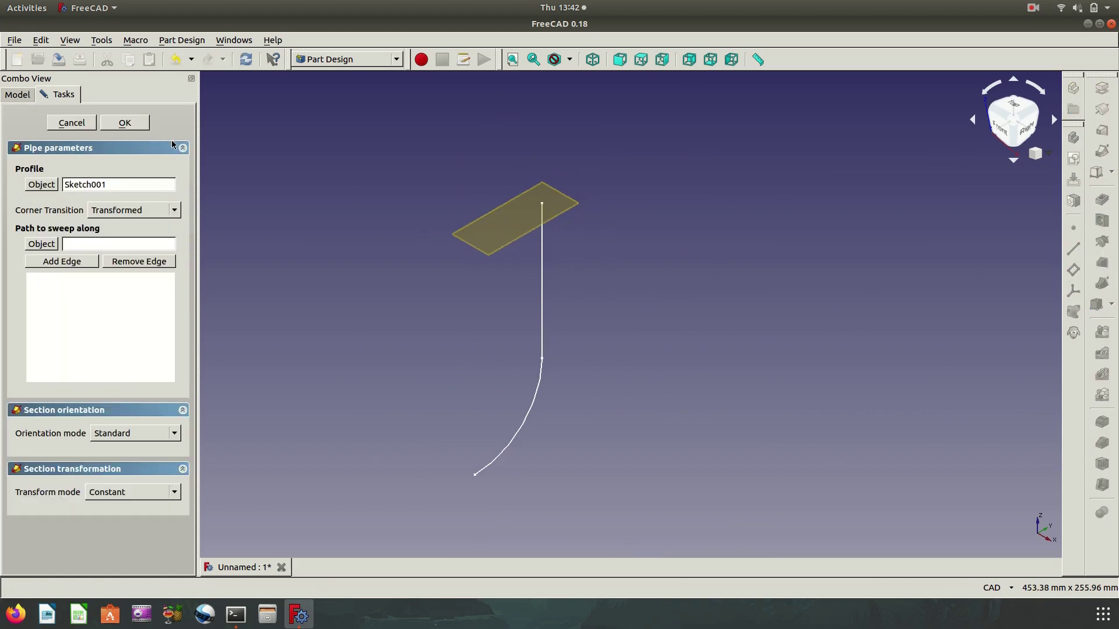
{"action": "left_click", "coordinate": [62, 261]}
{"action": "left_click", "coordinate": [543, 276]}
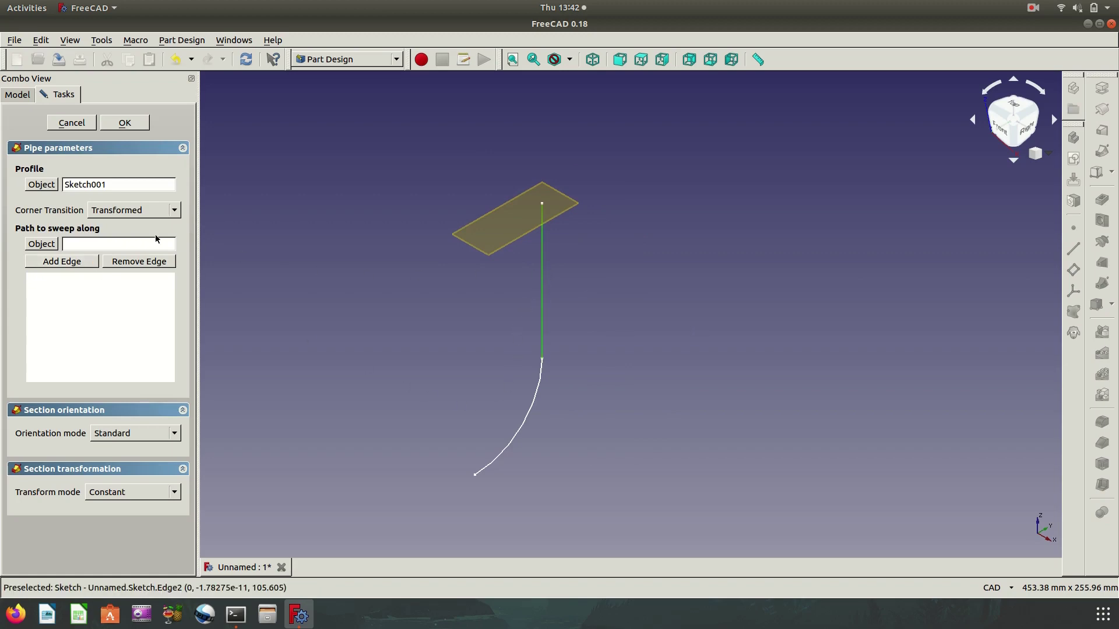
{"action": "left_click", "coordinate": [79, 262]}
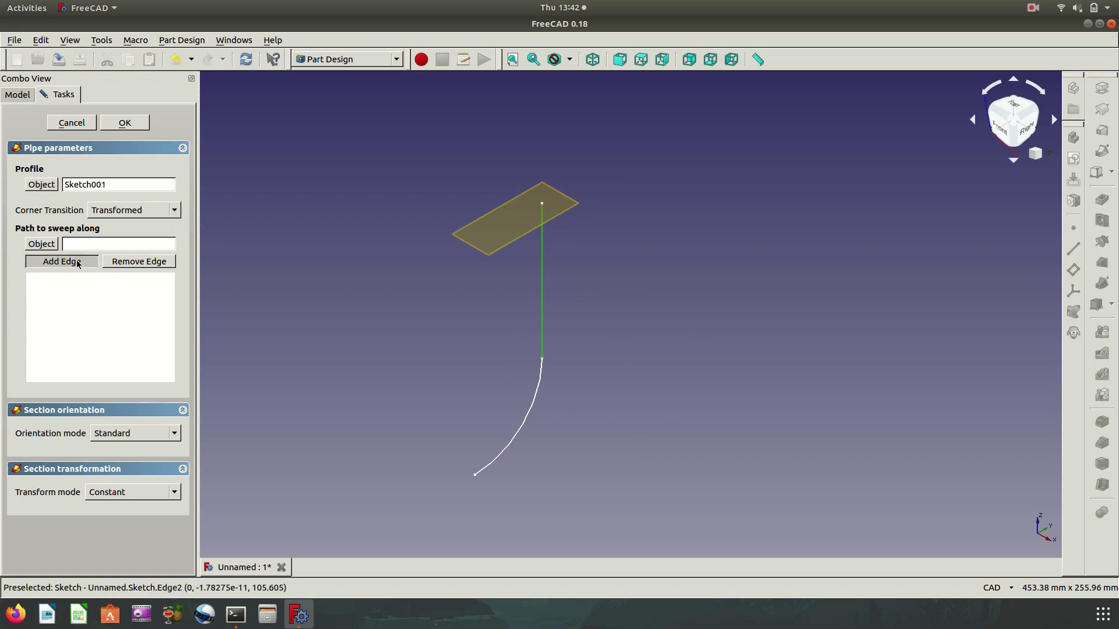
{"action": "left_click", "coordinate": [541, 298]}
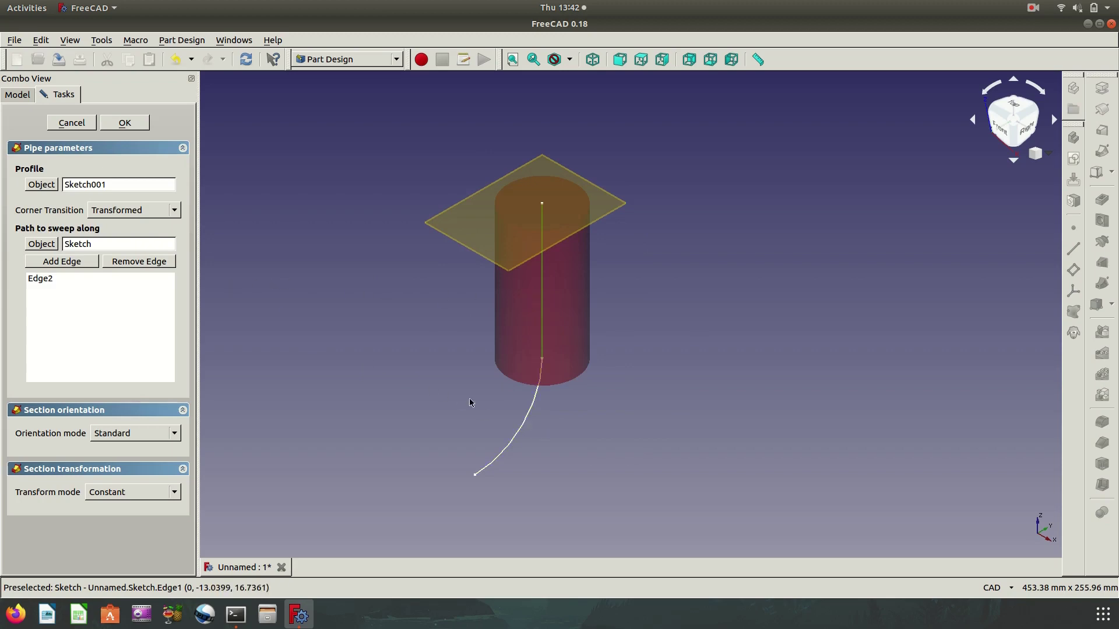
{"action": "left_click", "coordinate": [92, 265]}
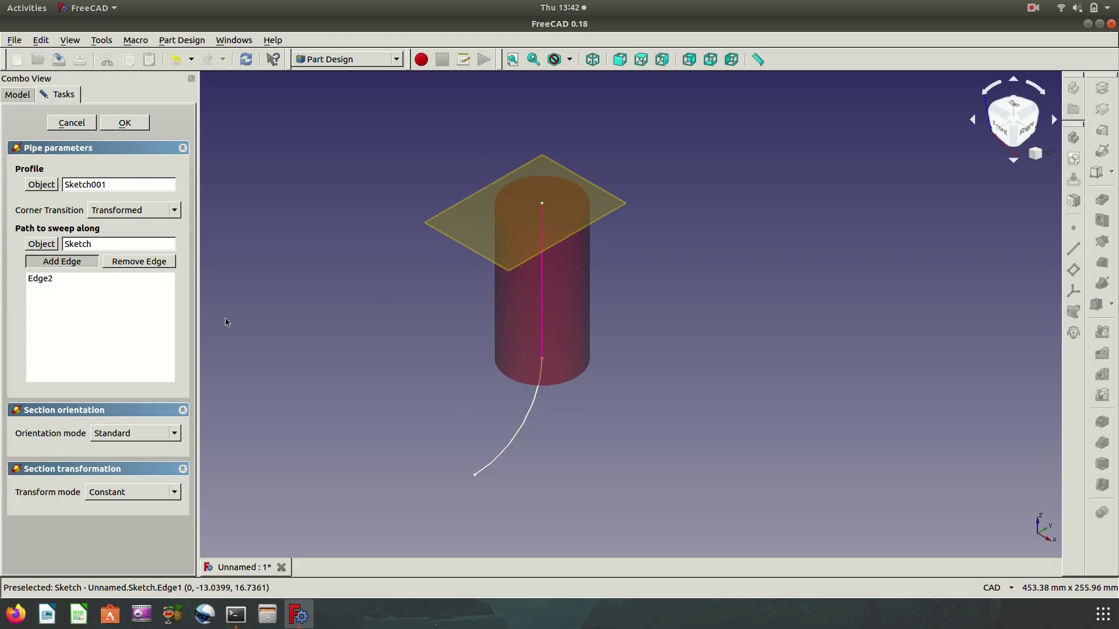
{"action": "left_click", "coordinate": [520, 428]}
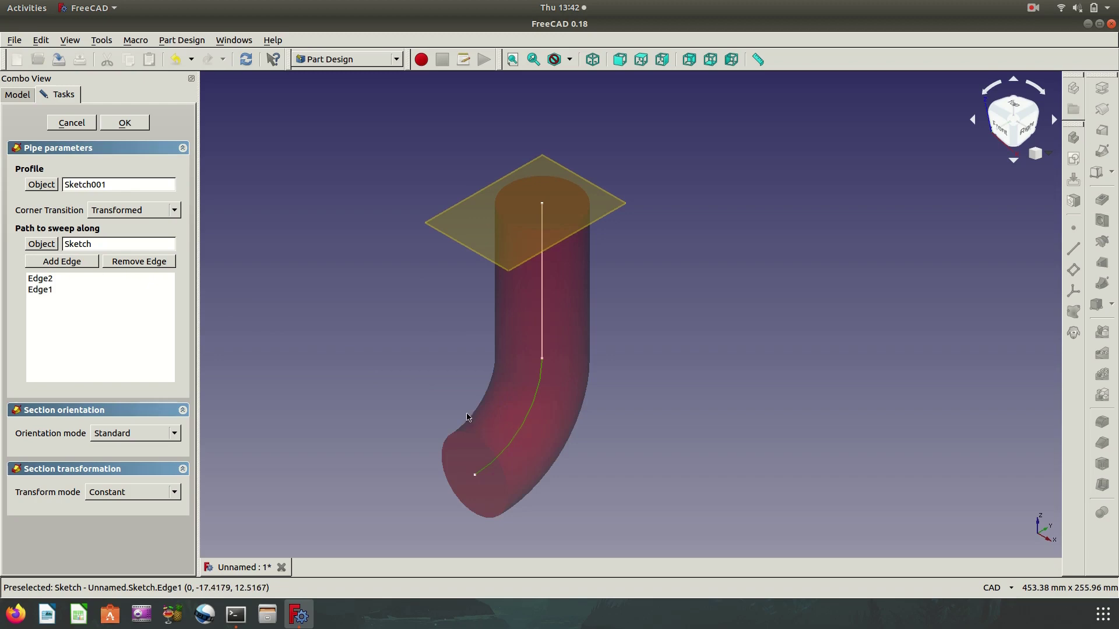
{"action": "left_click", "coordinate": [124, 123]}
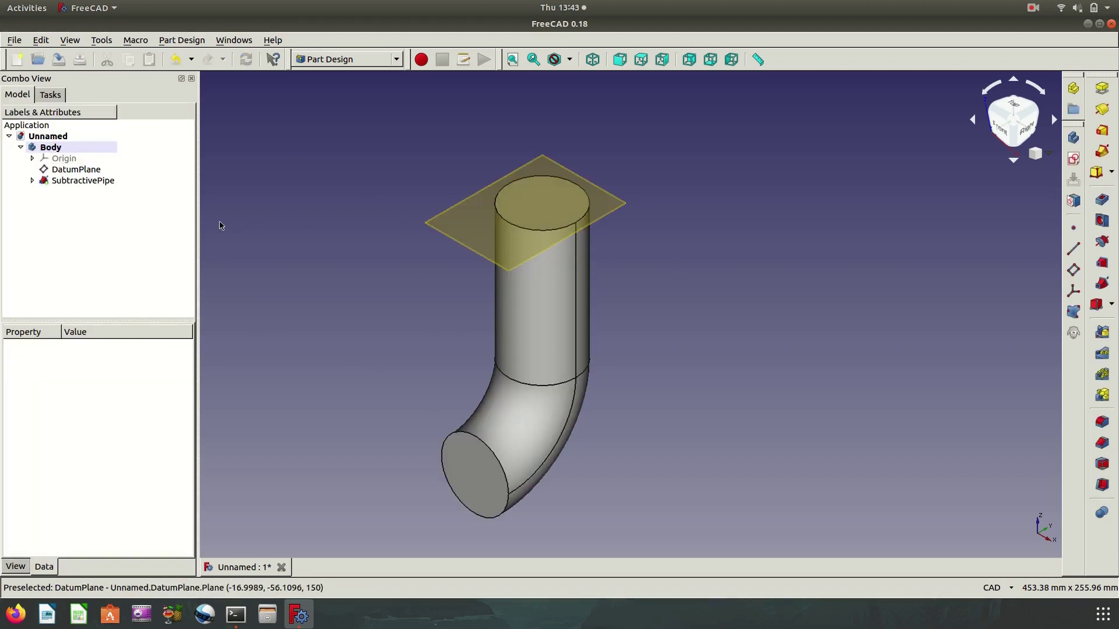
{"action": "left_click", "coordinate": [76, 169]}
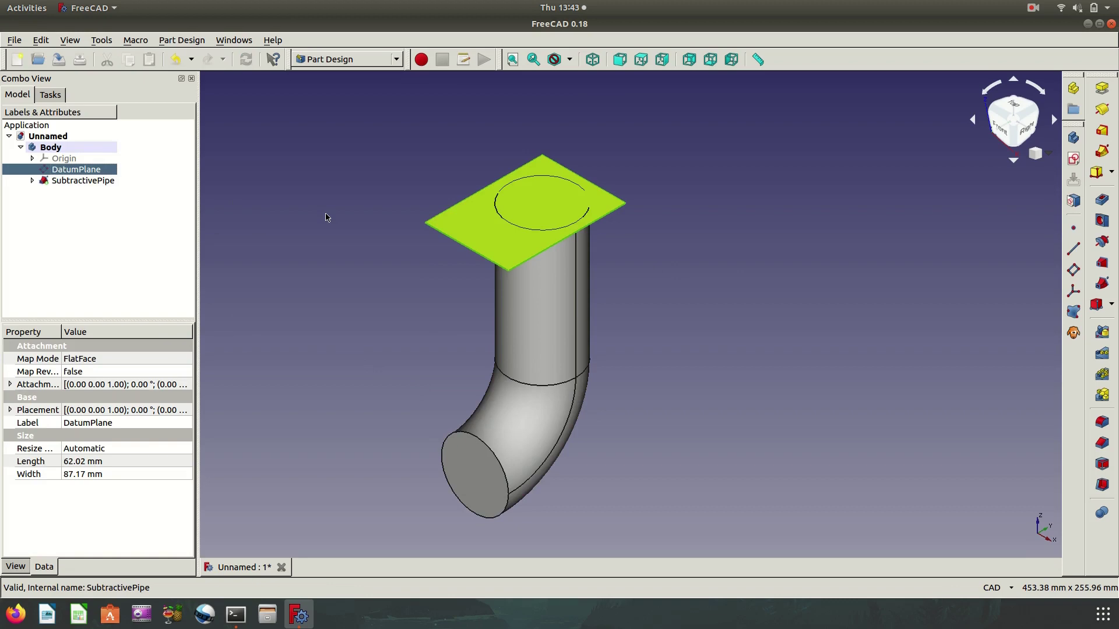
Hide the datum plane and create a new empty body, Body001.
{"action": "key", "text": "space"}
{"action": "mouse_move", "coordinate": [704, 317]}
{"action": "middle_mouse_down"}
{"action": "mouse_move", "coordinate": [594, 349]}
{"action": "mouse_move", "coordinate": [507, 325]}
{"action": "mouse_move", "coordinate": [778, 270]}
{"action": "mouse_move", "coordinate": [474, 355]}
{"action": "mouse_move", "coordinate": [699, 242]}
{"action": "mouse_move", "coordinate": [857, 252]}
{"action": "mouse_move", "coordinate": [618, 343]}
{"action": "mouse_move", "coordinate": [736, 324]}
{"action": "mouse_move", "coordinate": [669, 242]}
{"action": "mouse_move", "coordinate": [686, 324]}
{"action": "mouse_move", "coordinate": [641, 349]}
{"action": "middle_mouse_up"}
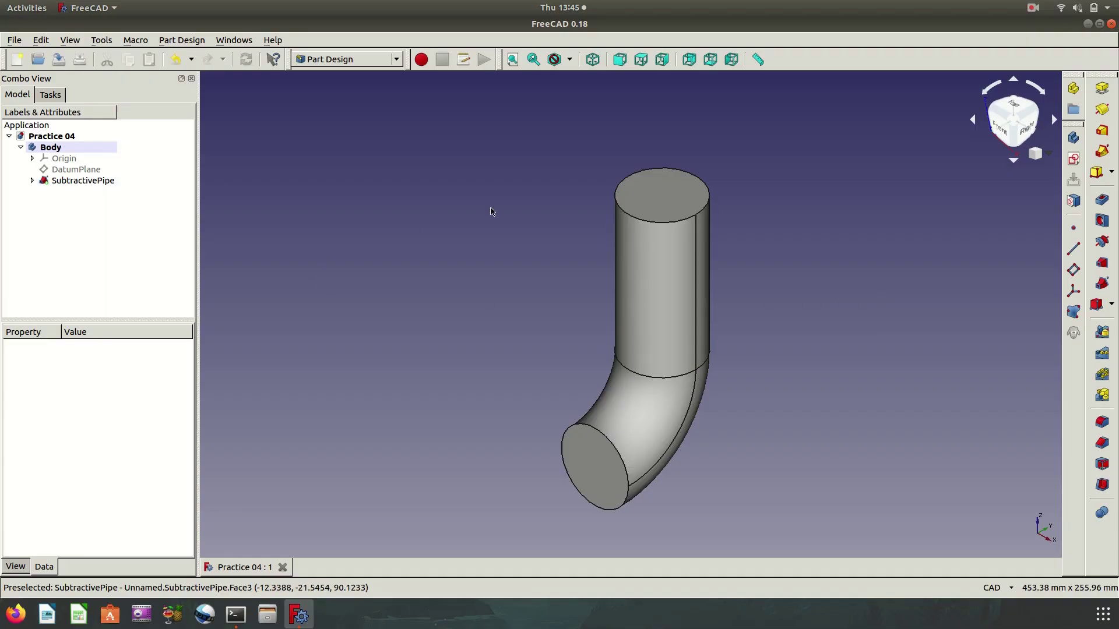
{"action": "left_click", "coordinate": [1074, 138]}
{"action": "scroll", "coordinate": [714, 274], "scroll_direction": "down", "scroll_amount": 10}
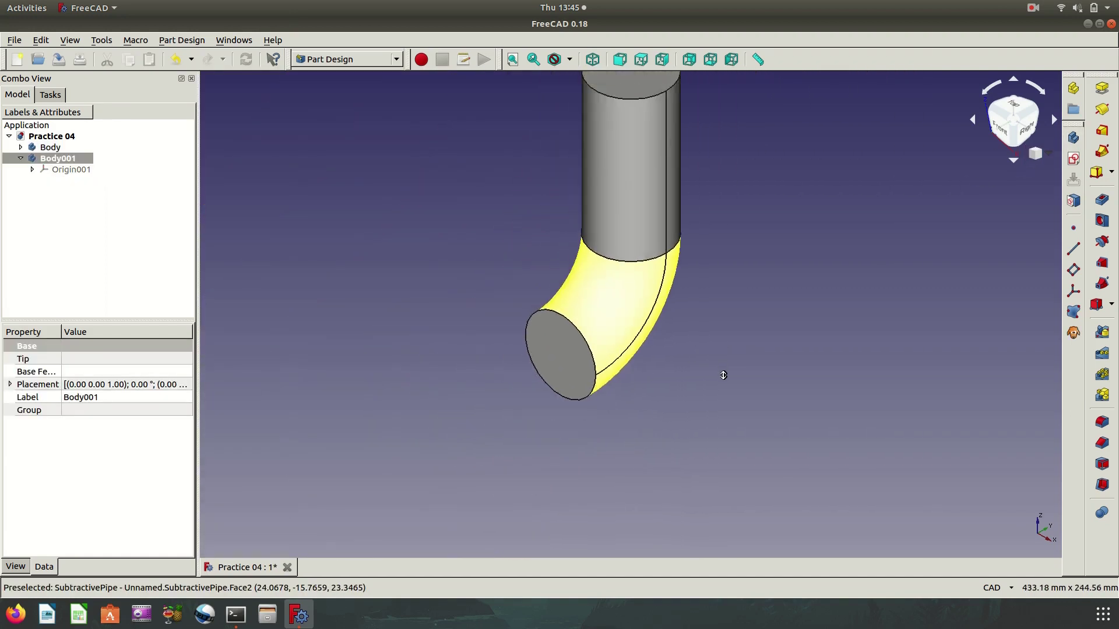
{"action": "mouse_move", "coordinate": [519, 338]}
{"action": "middle_mouse_down"}
{"action": "mouse_move", "coordinate": [617, 357]}
{"action": "mouse_move", "coordinate": [513, 348]}
{"action": "mouse_move", "coordinate": [577, 147]}
{"action": "middle_mouse_up"}
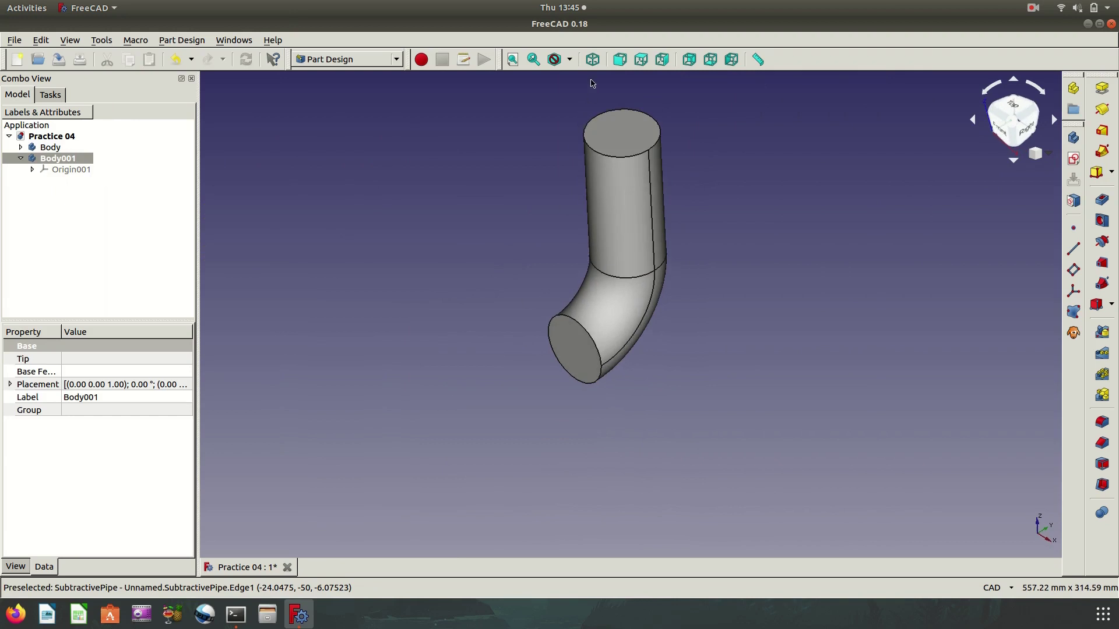
{"action": "middle_click_drag", "start_coordinate": [593, 84], "coordinate": [470, 189]}
Switch the draw style to Wireframe and select Body001's XY plane.
{"action": "left_click", "coordinate": [69, 169]}
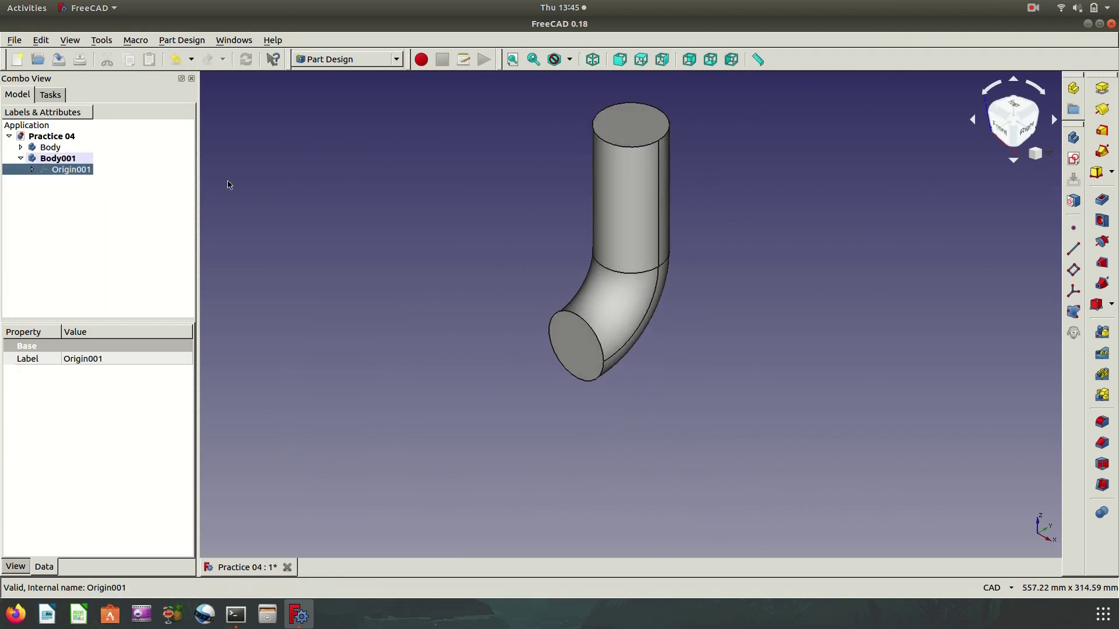
{"action": "left_click", "coordinate": [817, 355]}
{"action": "left_click", "coordinate": [569, 59]}
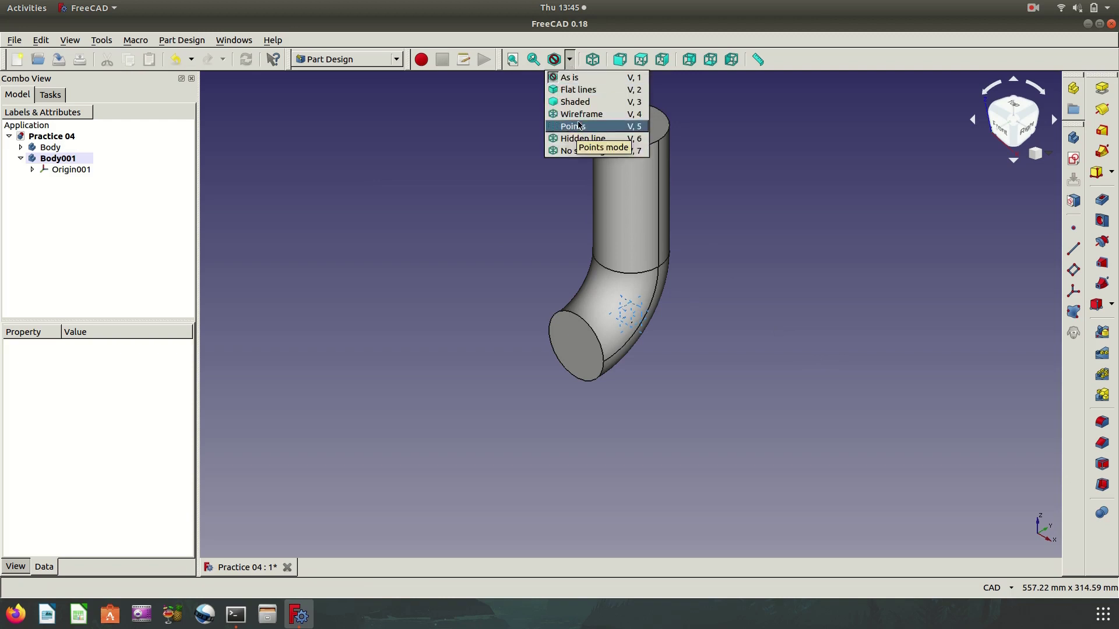
{"action": "left_click", "coordinate": [578, 115]}
{"action": "middle_click_drag", "start_coordinate": [746, 335], "coordinate": [754, 320], "text": "ctrl"}
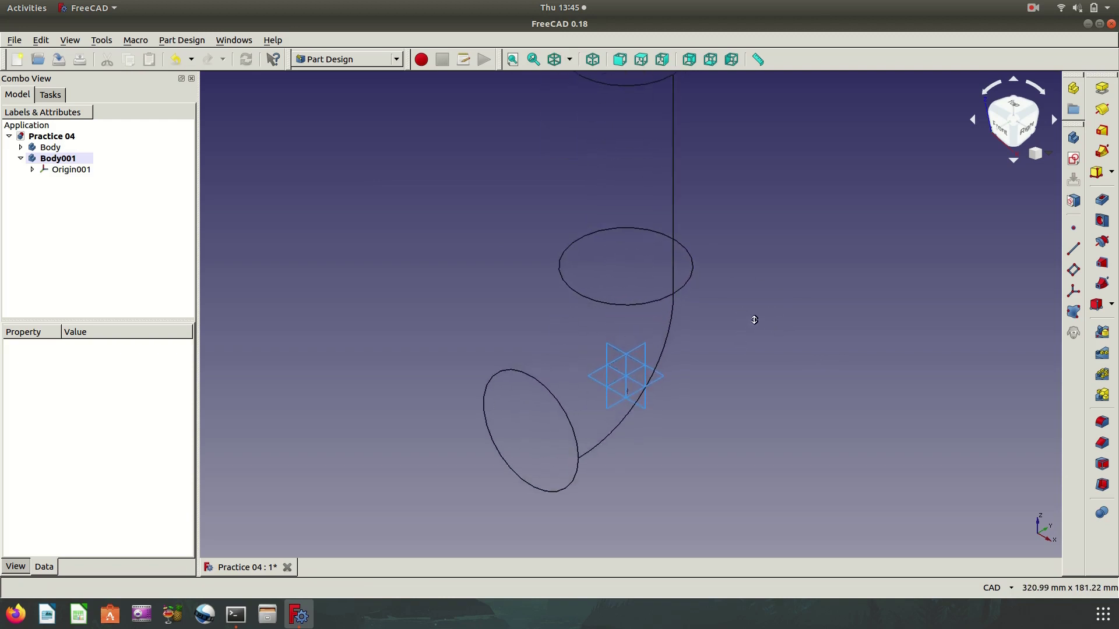
{"action": "scroll", "coordinate": [746, 294], "scroll_direction": "down", "scroll_amount": 1}
{"action": "scroll", "coordinate": [746, 303], "scroll_direction": "down", "scroll_amount": 1}
{"action": "scroll", "coordinate": [747, 268], "scroll_direction": "down", "scroll_amount": 1}
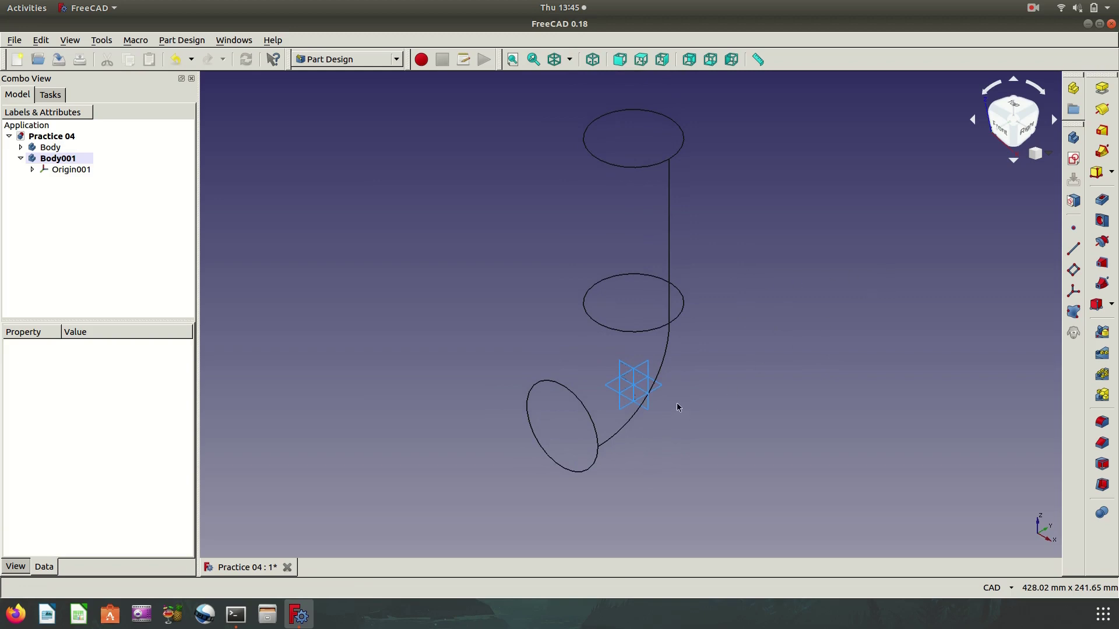
{"action": "left_click", "coordinate": [659, 385]}
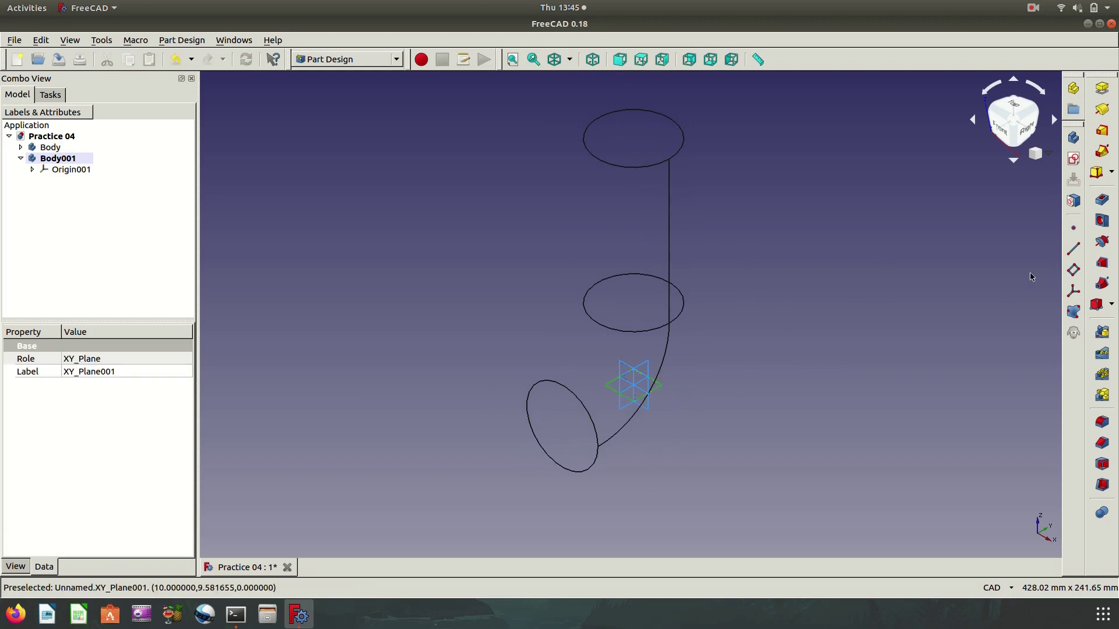
Create DatumPlane001 on Body001's XY plane with a -60° pitch.
{"action": "left_click", "coordinate": [1073, 269]}
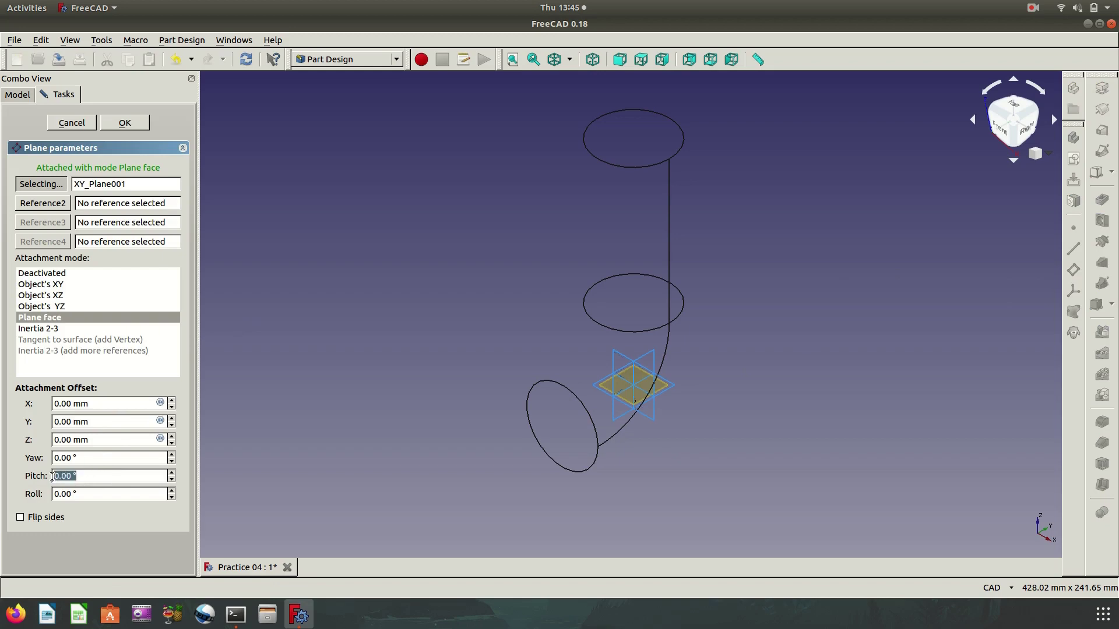
{"action": "type", "text": "6"}
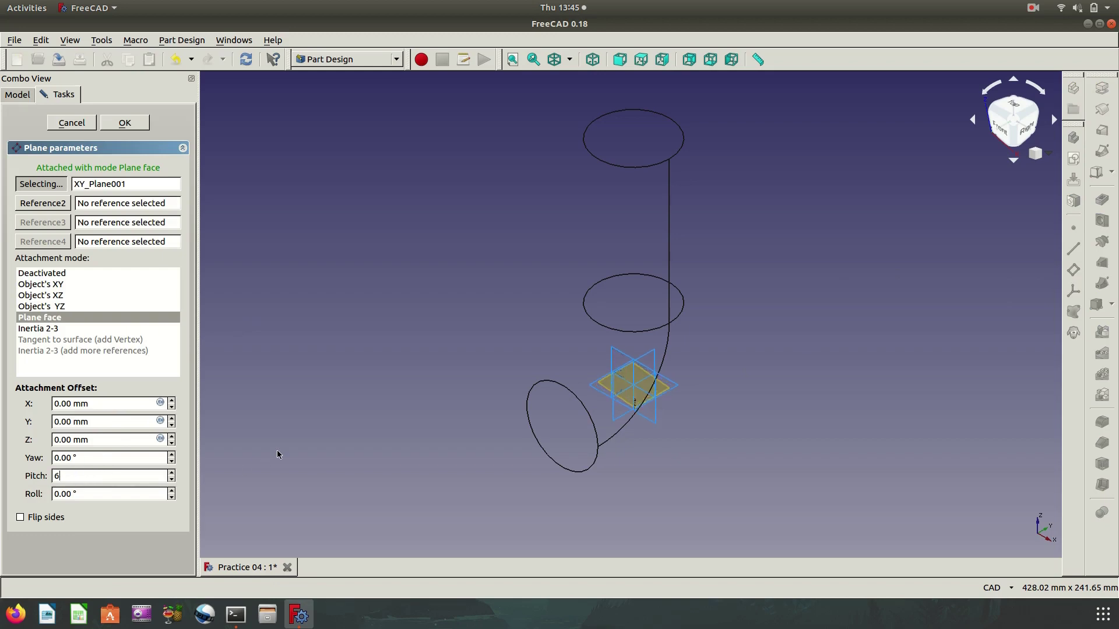
{"action": "type", "text": "0"}
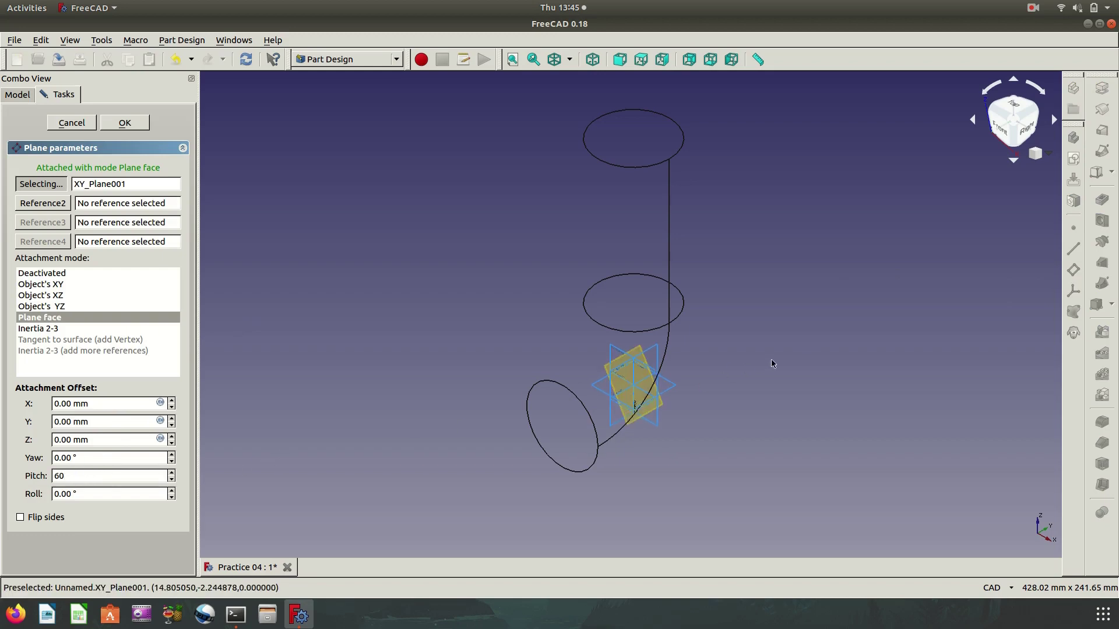
{"action": "mouse_move", "coordinate": [537, 394]}
{"action": "middle_mouse_down"}
{"action": "mouse_move", "coordinate": [565, 372]}
{"action": "mouse_move", "coordinate": [503, 353]}
{"action": "middle_mouse_up"}
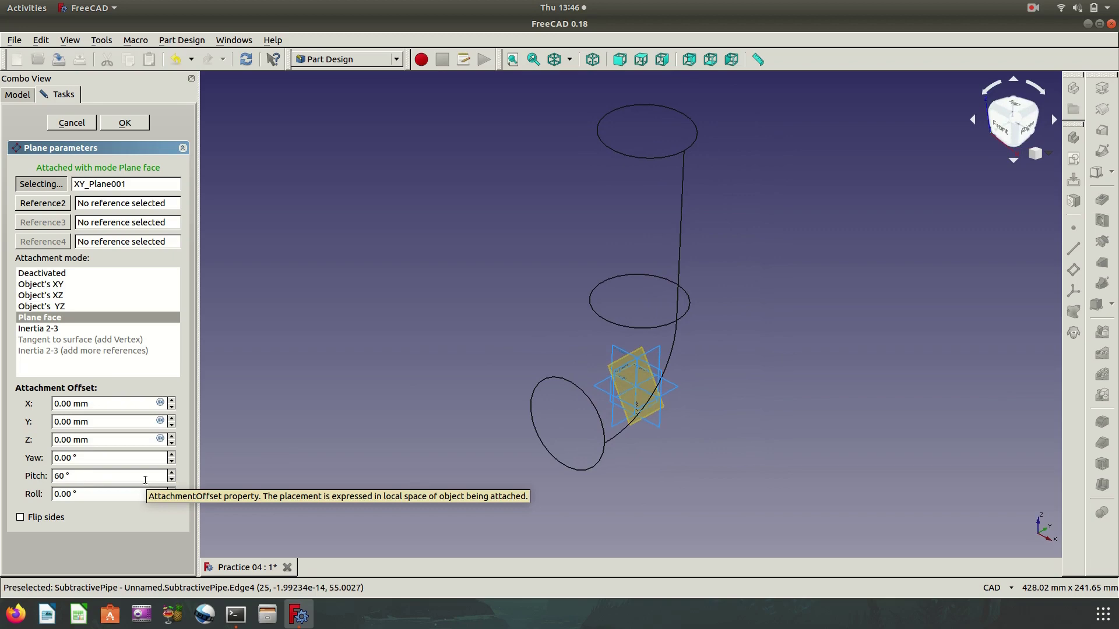
{"action": "type", "text": "-"}
{"action": "mouse_move", "coordinate": [850, 355]}
{"action": "middle_mouse_down"}
{"action": "mouse_move", "coordinate": [818, 407]}
{"action": "mouse_move", "coordinate": [909, 369]}
{"action": "mouse_move", "coordinate": [902, 317]}
{"action": "mouse_move", "coordinate": [771, 322]}
{"action": "mouse_move", "coordinate": [824, 357]}
{"action": "mouse_move", "coordinate": [649, 342]}
{"action": "mouse_move", "coordinate": [670, 339]}
{"action": "middle_mouse_up"}
{"action": "mouse_move", "coordinate": [837, 400]}
{"action": "middle_mouse_down"}
{"action": "mouse_move", "coordinate": [785, 422]}
{"action": "mouse_move", "coordinate": [781, 437]}
{"action": "mouse_move", "coordinate": [452, 287]}
{"action": "middle_mouse_up"}
Confirm the tilted datum plane and start a new sketch on DatumPlane001.
{"action": "left_click", "coordinate": [125, 123]}
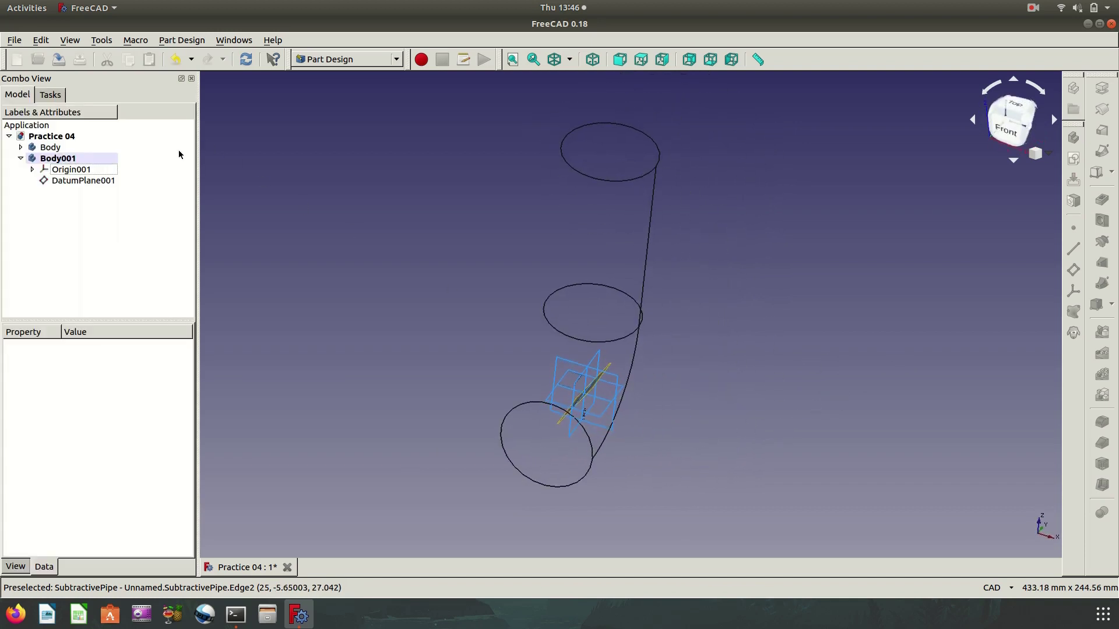
{"action": "mouse_move", "coordinate": [685, 404]}
{"action": "middle_mouse_down"}
{"action": "mouse_move", "coordinate": [682, 412]}
{"action": "mouse_move", "coordinate": [789, 415]}
{"action": "mouse_move", "coordinate": [757, 327]}
{"action": "mouse_move", "coordinate": [740, 358]}
{"action": "middle_mouse_up"}
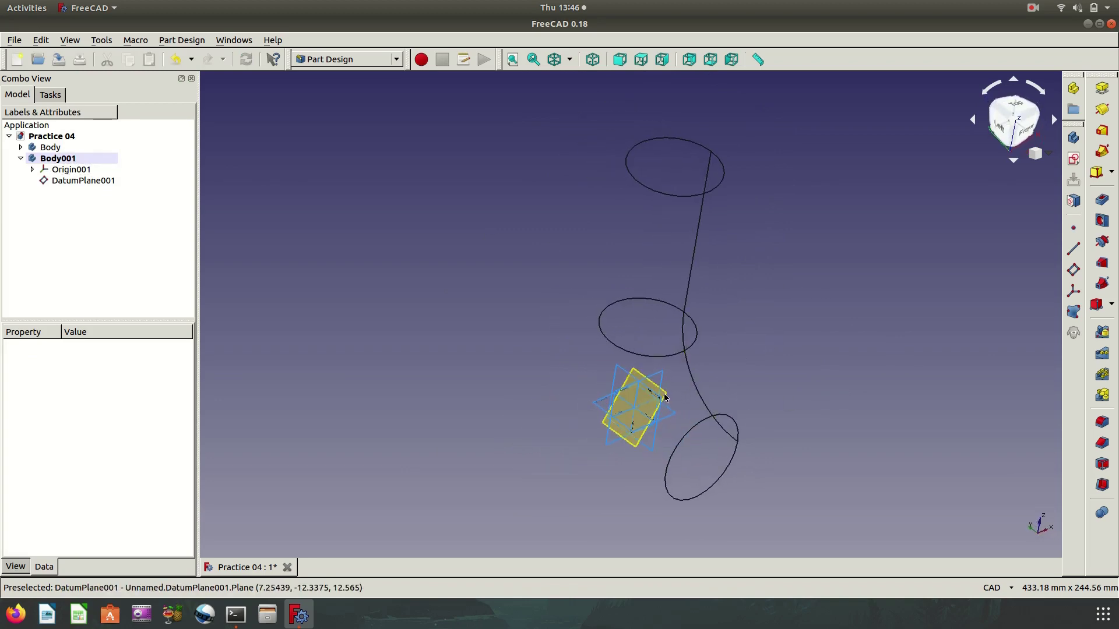
{"action": "left_click", "coordinate": [646, 399]}
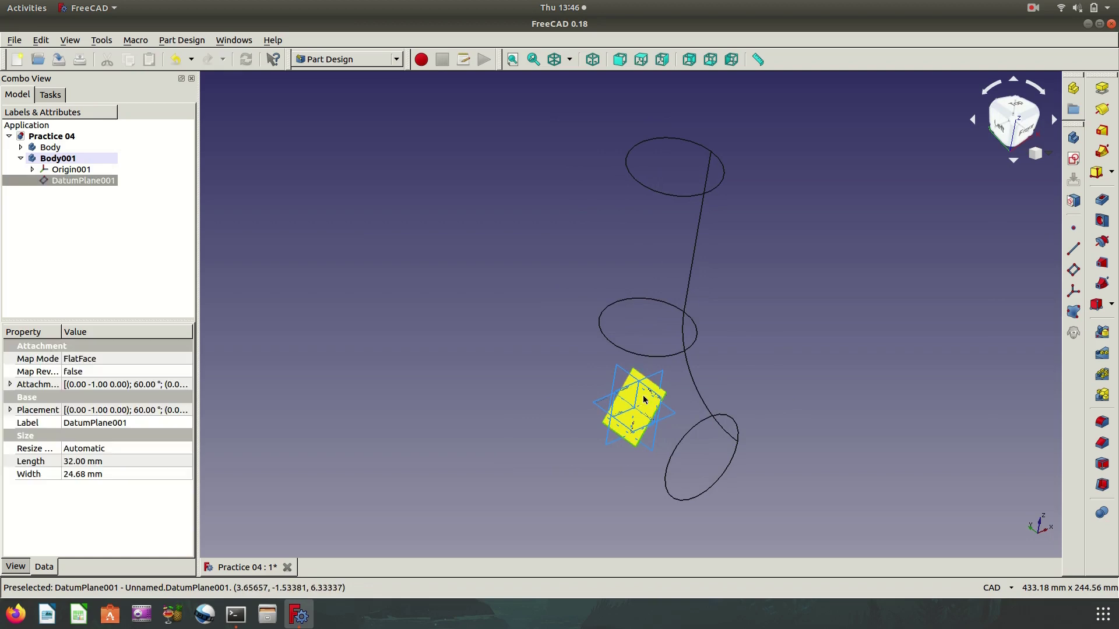
{"action": "left_click", "coordinate": [1073, 158]}
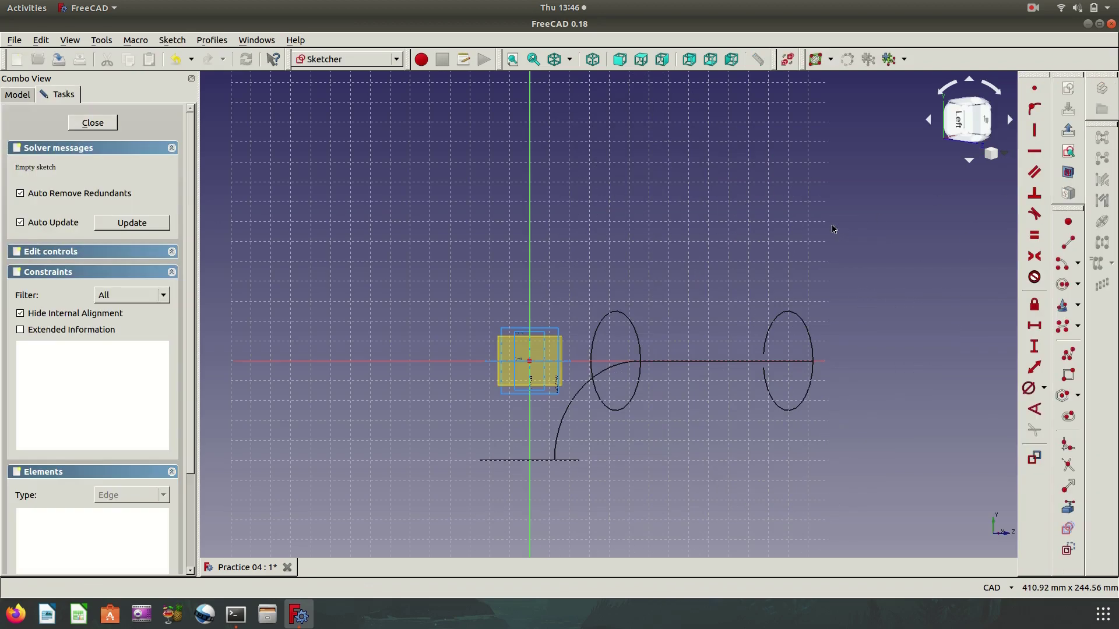
Return the sketch to face-on view, zoom in, and pick the centre-and-end-points arc tool.
{"action": "mouse_move", "coordinate": [724, 469]}
{"action": "middle_mouse_down"}
{"action": "mouse_move", "coordinate": [458, 270]}
{"action": "mouse_move", "coordinate": [407, 257]}
{"action": "mouse_move", "coordinate": [767, 375]}
{"action": "mouse_move", "coordinate": [565, 374]}
{"action": "mouse_move", "coordinate": [617, 359]}
{"action": "middle_mouse_up"}
{"action": "key", "text": "6"}
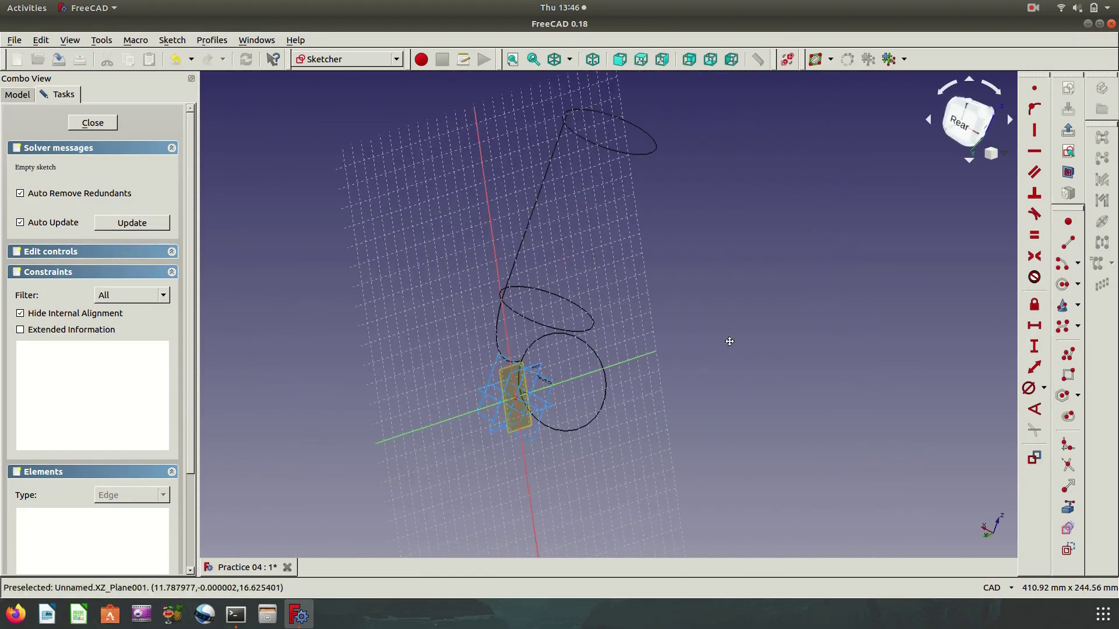
{"action": "mouse_move", "coordinate": [808, 359]}
{"action": "middle_mouse_down"}
{"action": "mouse_move", "coordinate": [728, 372]}
{"action": "mouse_move", "coordinate": [726, 385]}
{"action": "mouse_move", "coordinate": [687, 370]}
{"action": "mouse_move", "coordinate": [694, 361]}
{"action": "middle_mouse_up"}
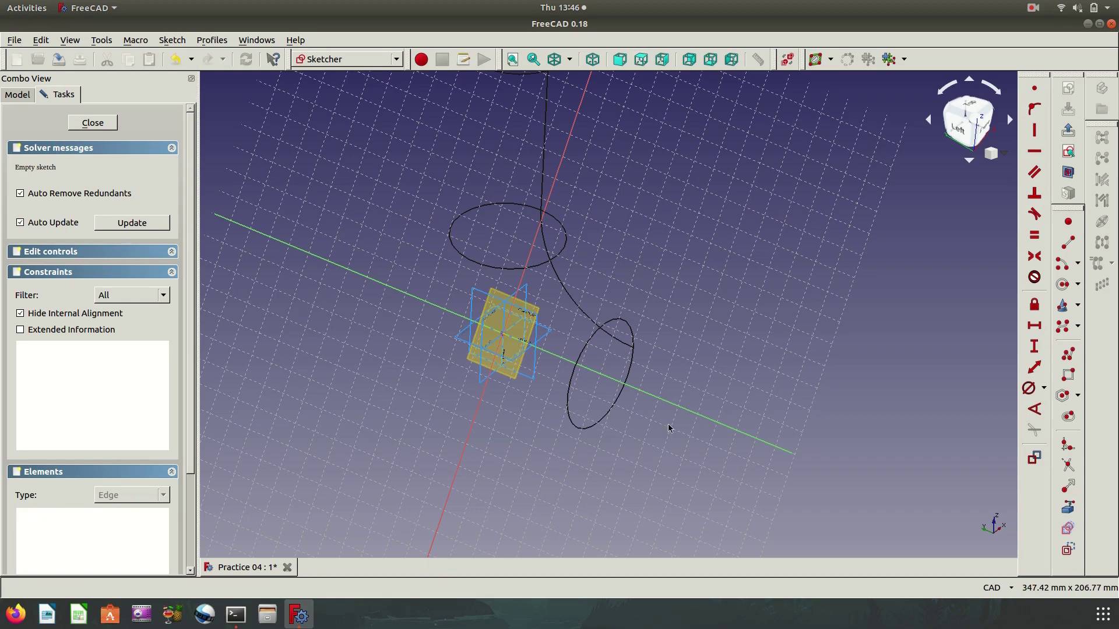
{"action": "scroll", "coordinate": [670, 428], "scroll_direction": "up", "scroll_amount": 2}
{"action": "scroll", "coordinate": [688, 444], "scroll_direction": "up", "scroll_amount": 1}
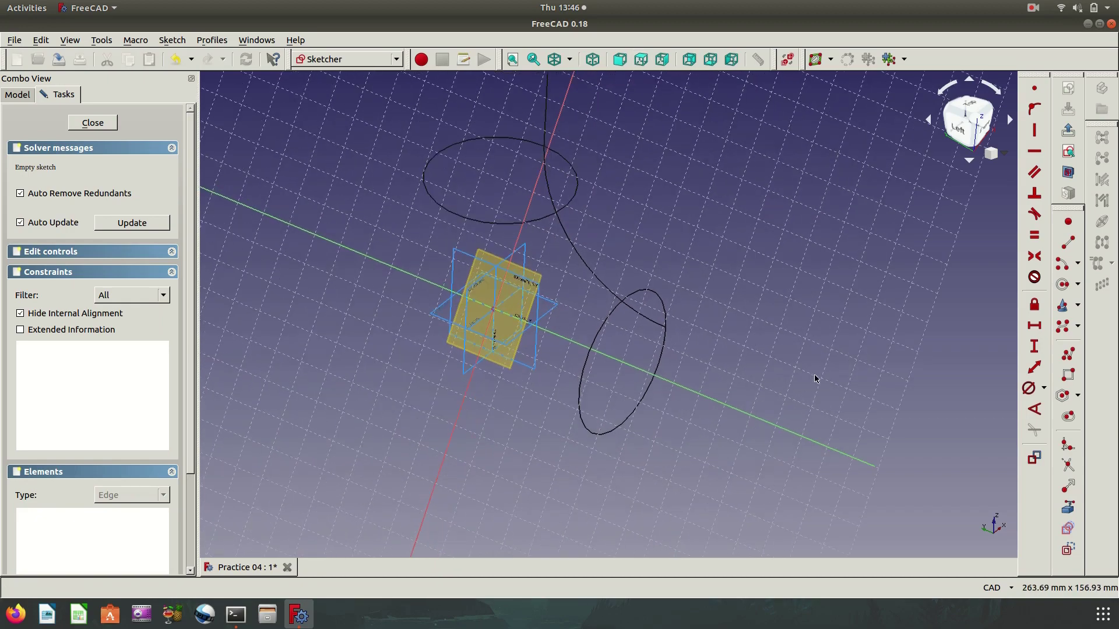
{"action": "left_click", "coordinate": [1061, 263]}
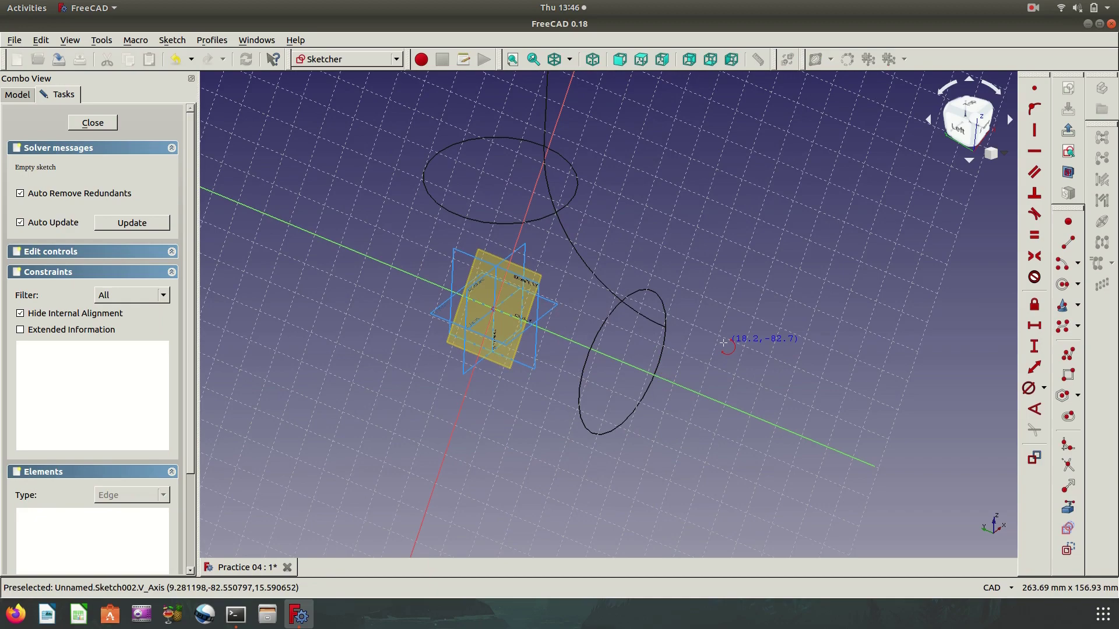
{"action": "scroll", "coordinate": [740, 326], "scroll_direction": "down", "scroll_amount": 2}
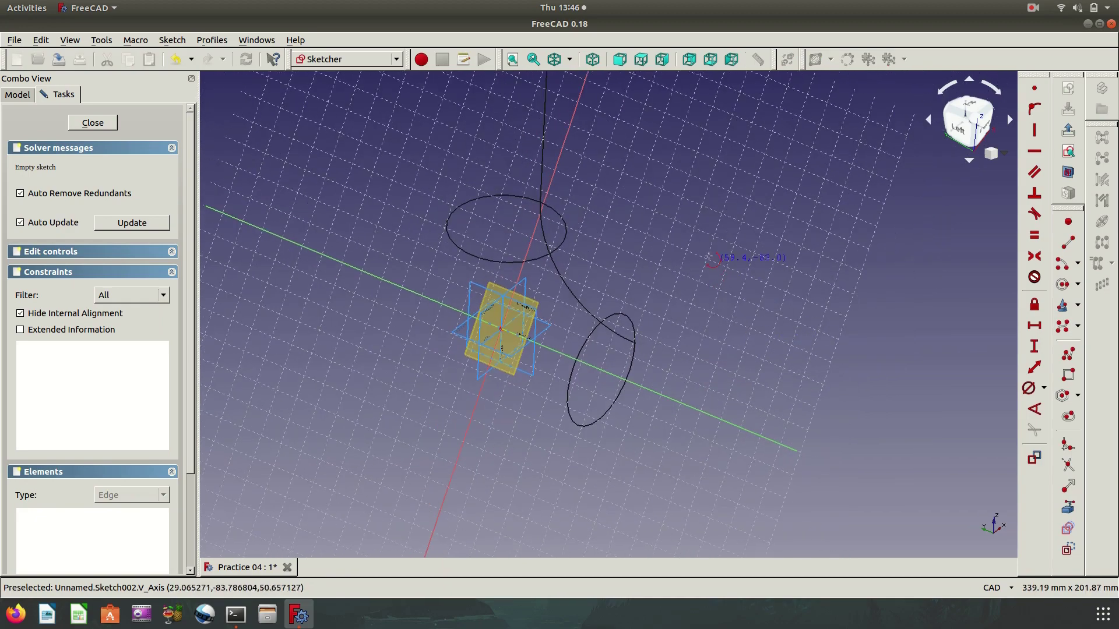
Draw an arc sweeping upward beside the pipe using centre, start and end points.
{"action": "left_click", "coordinate": [694, 234]}
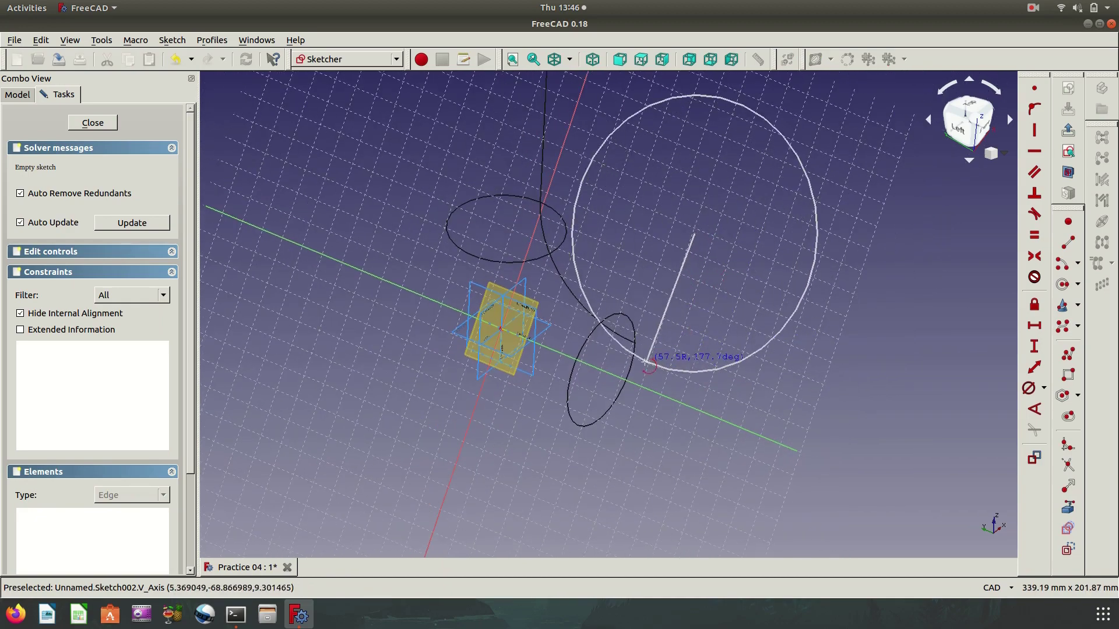
{"action": "left_click", "coordinate": [635, 369]}
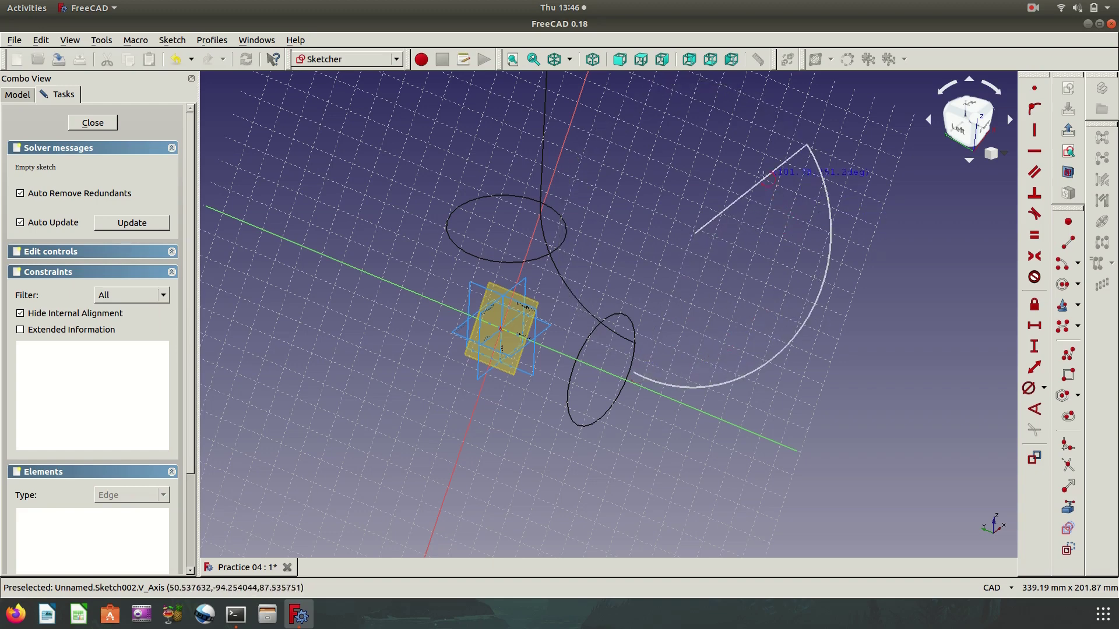
{"action": "left_click", "coordinate": [745, 96]}
{"action": "middle_click_drag", "start_coordinate": [751, 257], "coordinate": [692, 303]}
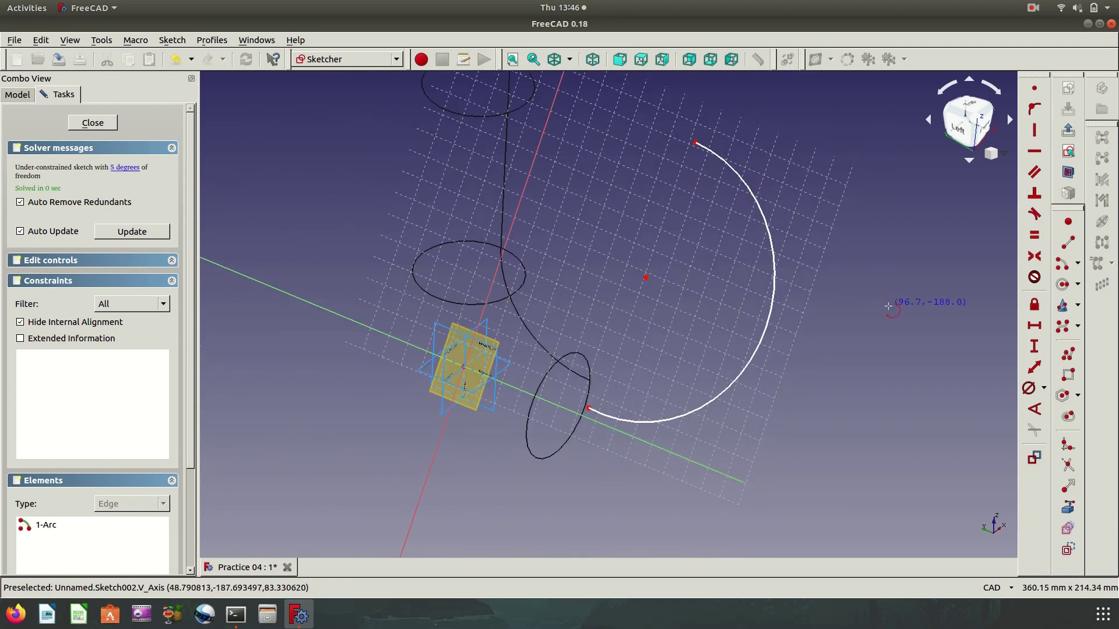
Constrain the arc's lower endpoint 50 mm from the sketch axis.
{"action": "left_click", "coordinate": [587, 411]}
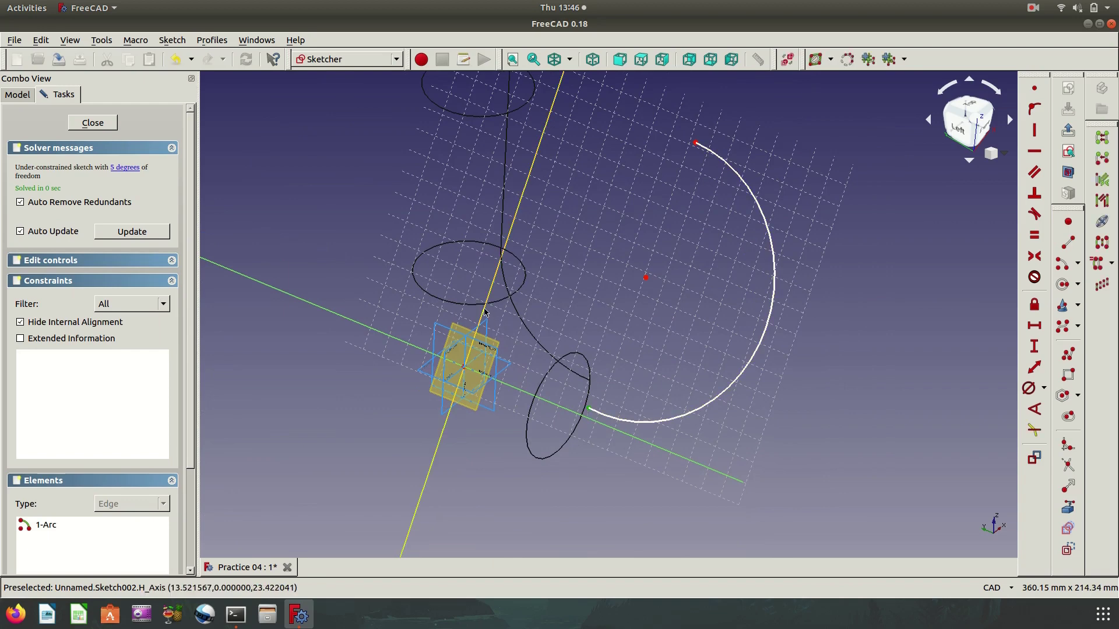
{"action": "left_click", "coordinate": [485, 313]}
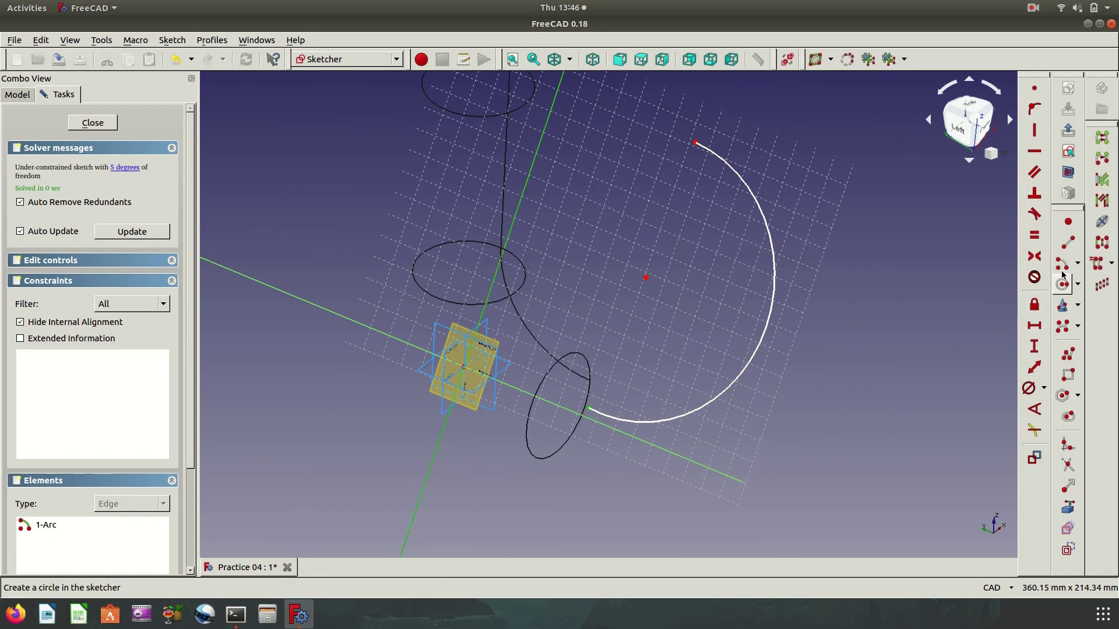
{"action": "left_click", "coordinate": [1034, 330]}
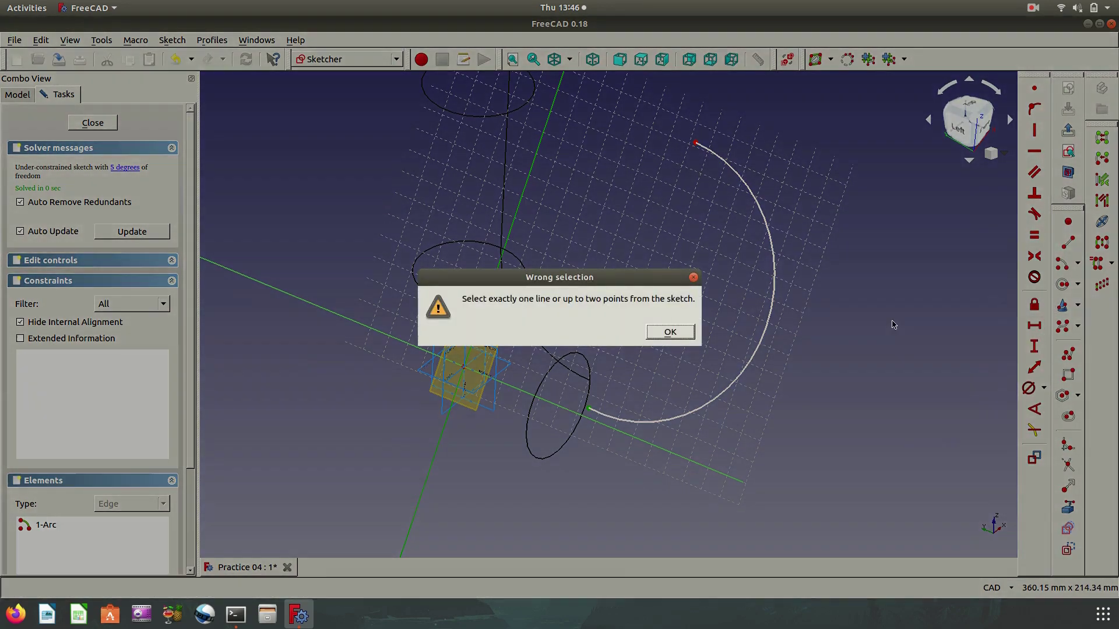
{"action": "left_click", "coordinate": [670, 331]}
{"action": "left_click", "coordinate": [1034, 346]}
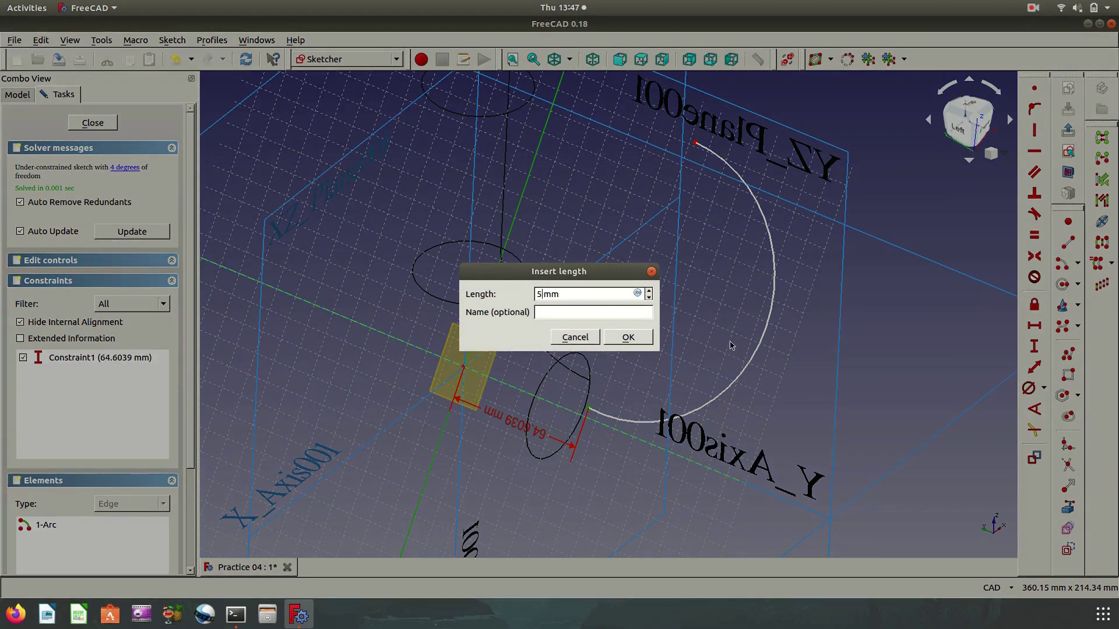
{"action": "left_click", "coordinate": [640, 339]}
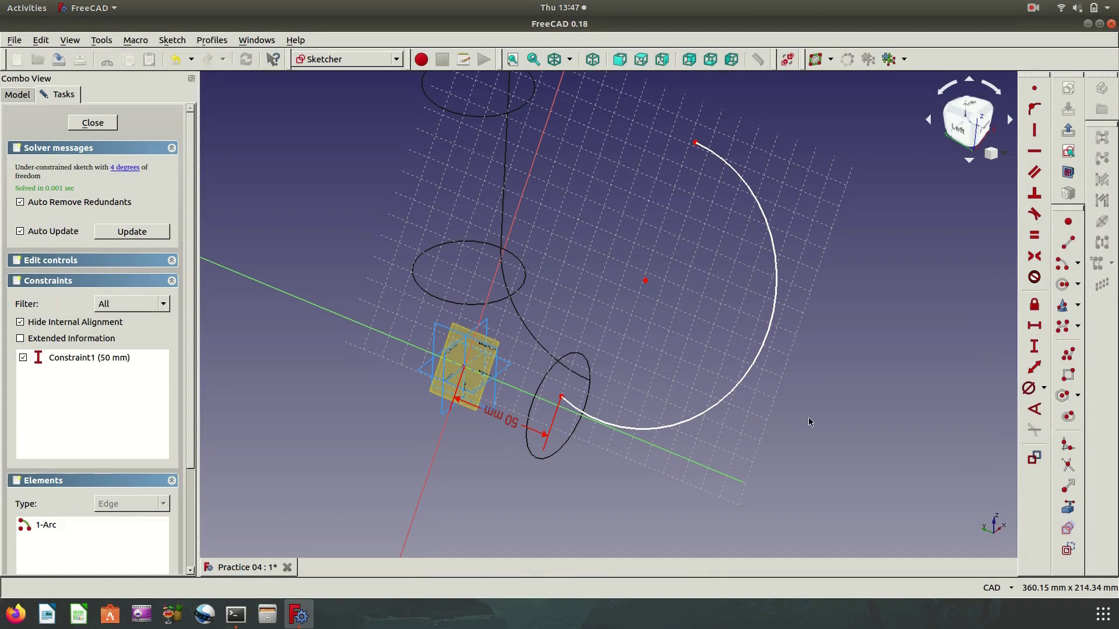
{"action": "middle_click_drag", "start_coordinate": [808, 421], "coordinate": [823, 392]}
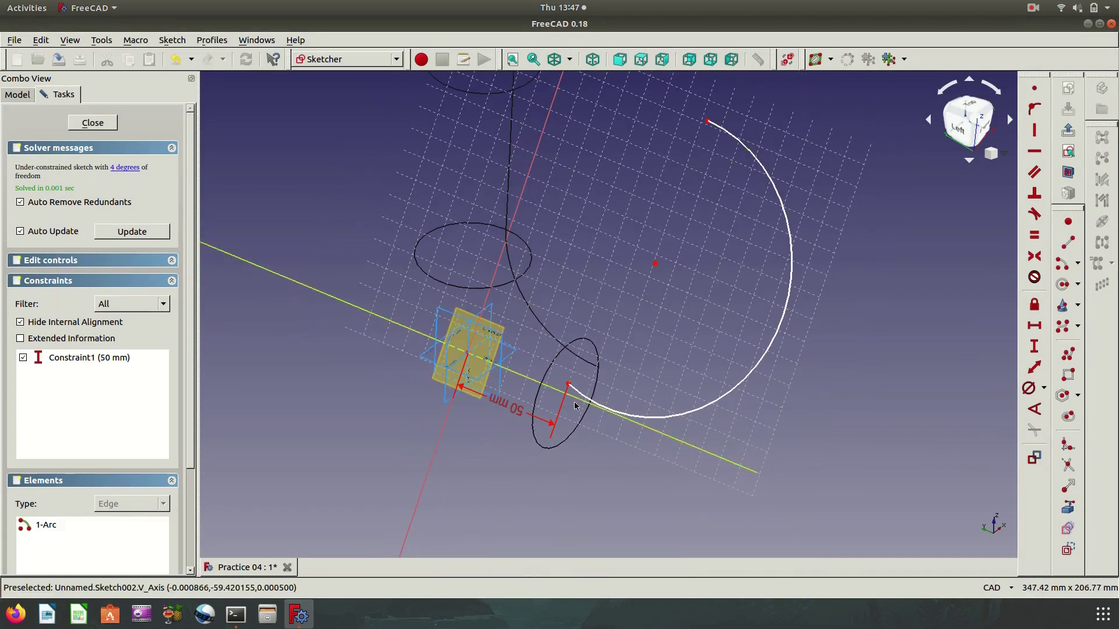
{"action": "left_click", "coordinate": [568, 384]}
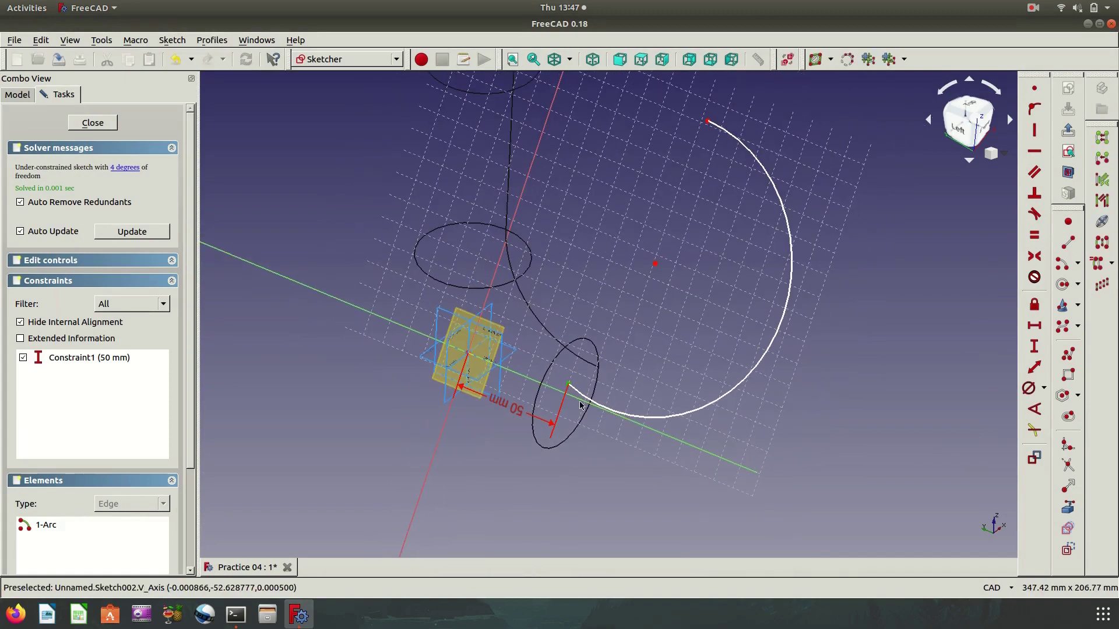
Make the arc tangent to the axis and give it a 50 mm radius.
{"action": "left_click", "coordinate": [1035, 215]}
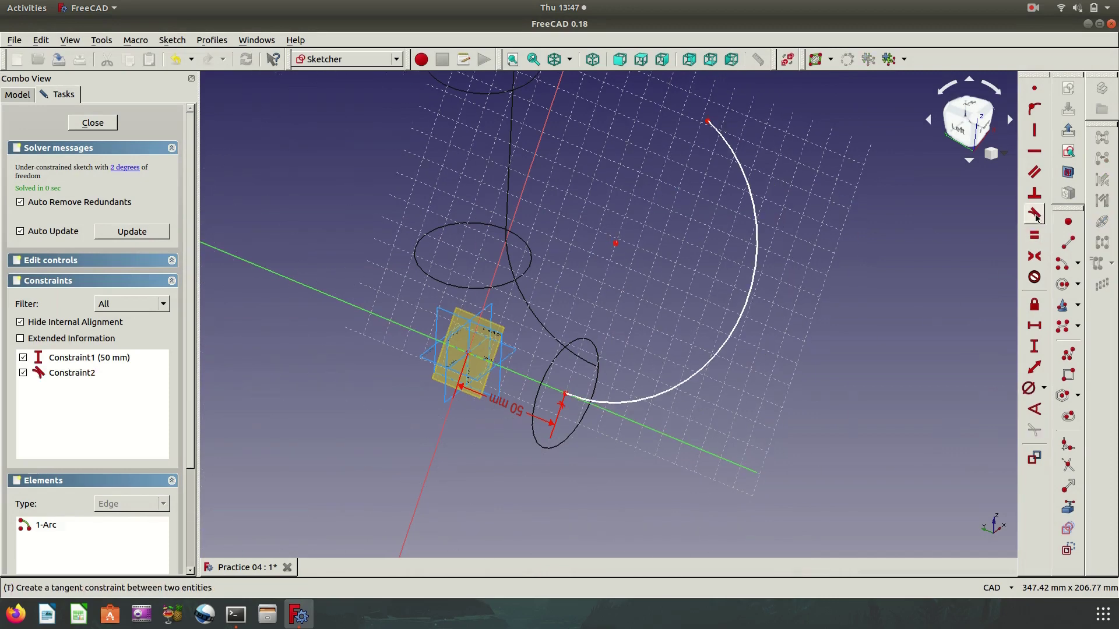
{"action": "left_click", "coordinate": [750, 314]}
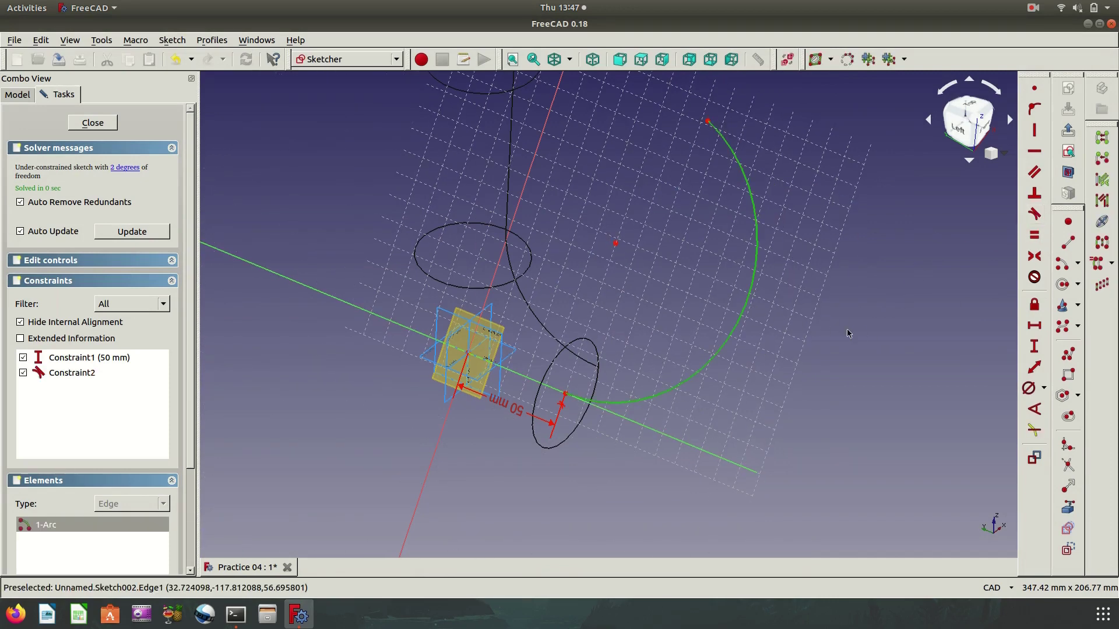
{"action": "left_click", "coordinate": [1043, 387]}
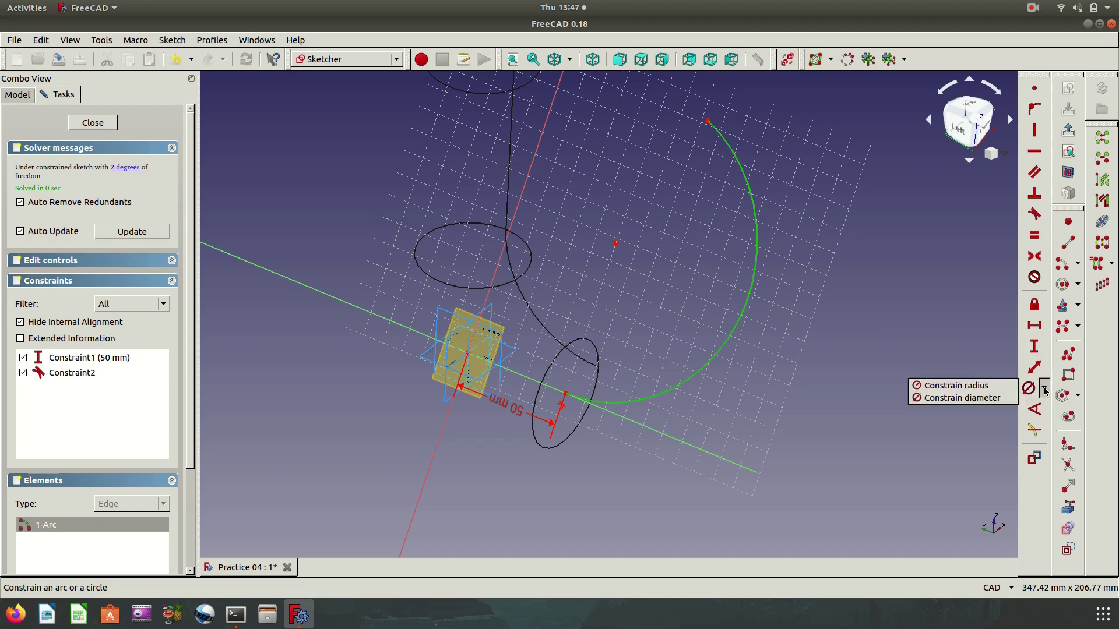
{"action": "left_click", "coordinate": [983, 387]}
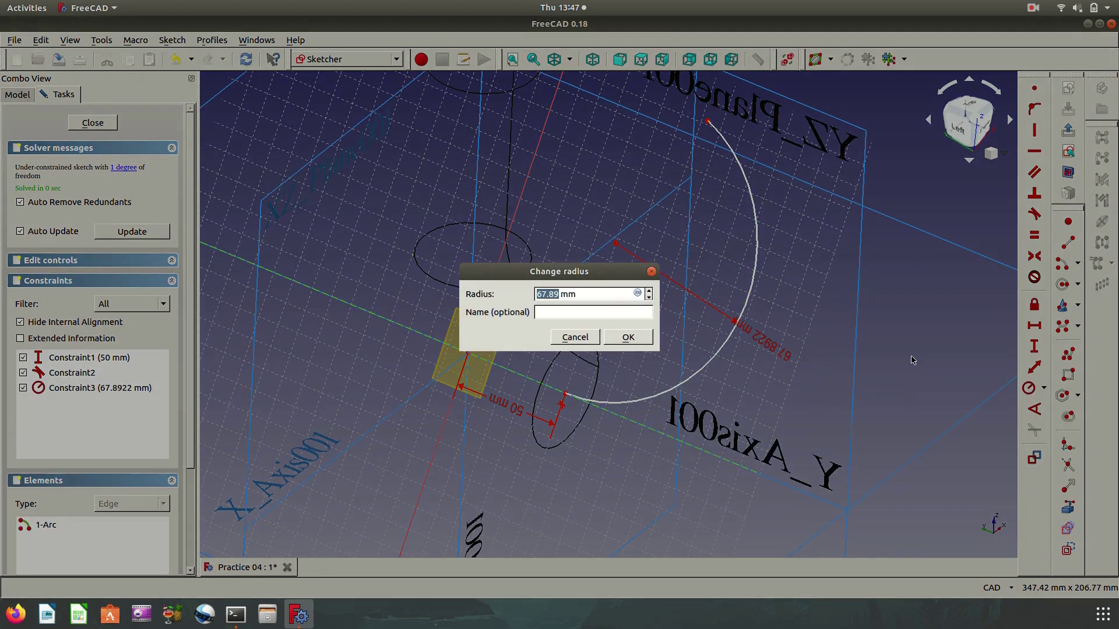
{"action": "key", "text": "Return"}
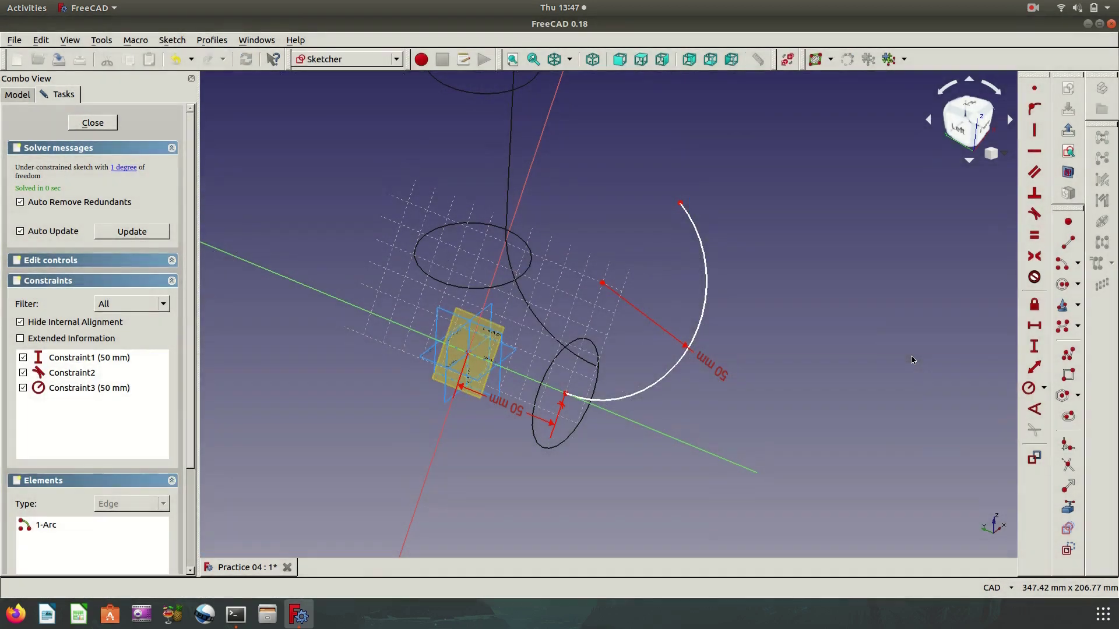
Constrain the arc's top endpoint 50 mm from the vertical axis.
{"action": "left_click", "coordinate": [681, 204]}
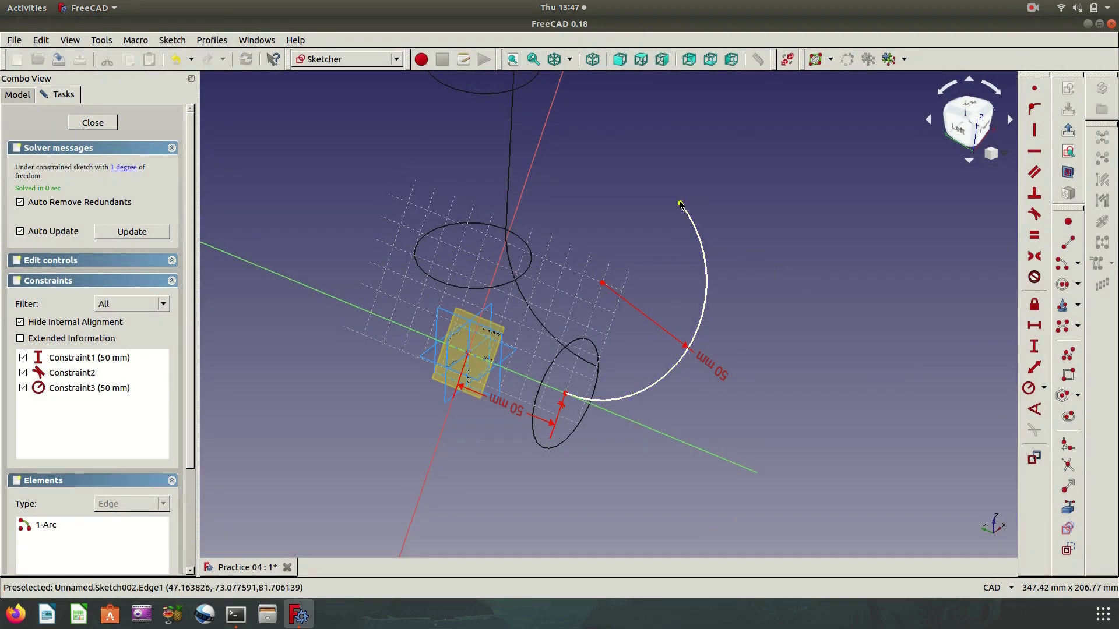
{"action": "left_click", "coordinate": [537, 154]}
{"action": "left_click", "coordinate": [1034, 325]}
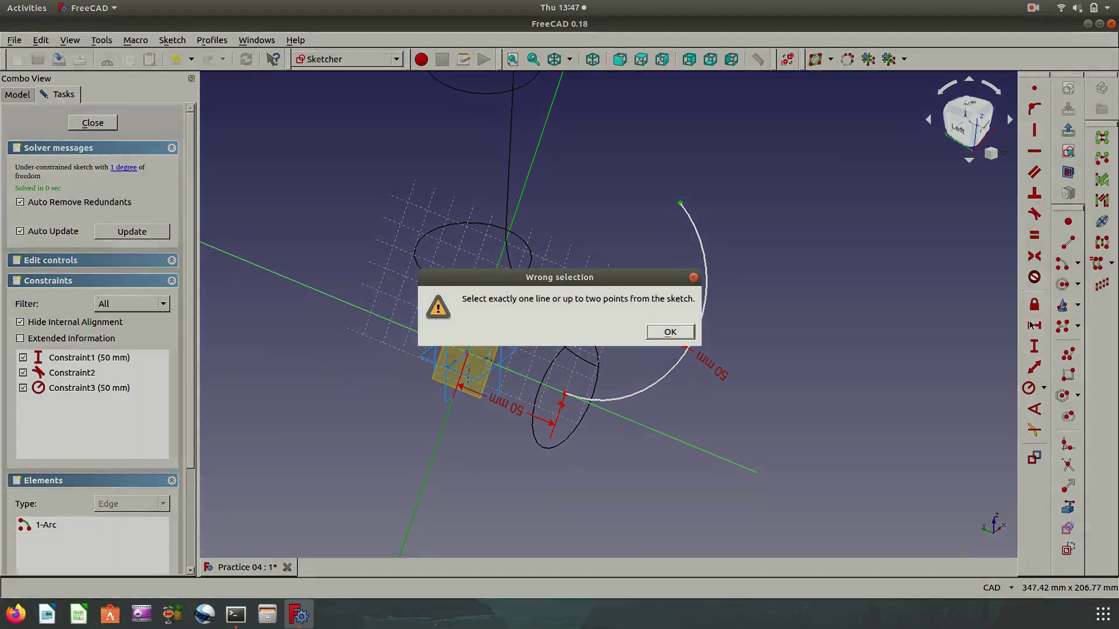
{"action": "left_click", "coordinate": [678, 333]}
{"action": "left_click", "coordinate": [1034, 346]}
{"action": "type", "text": "50"}
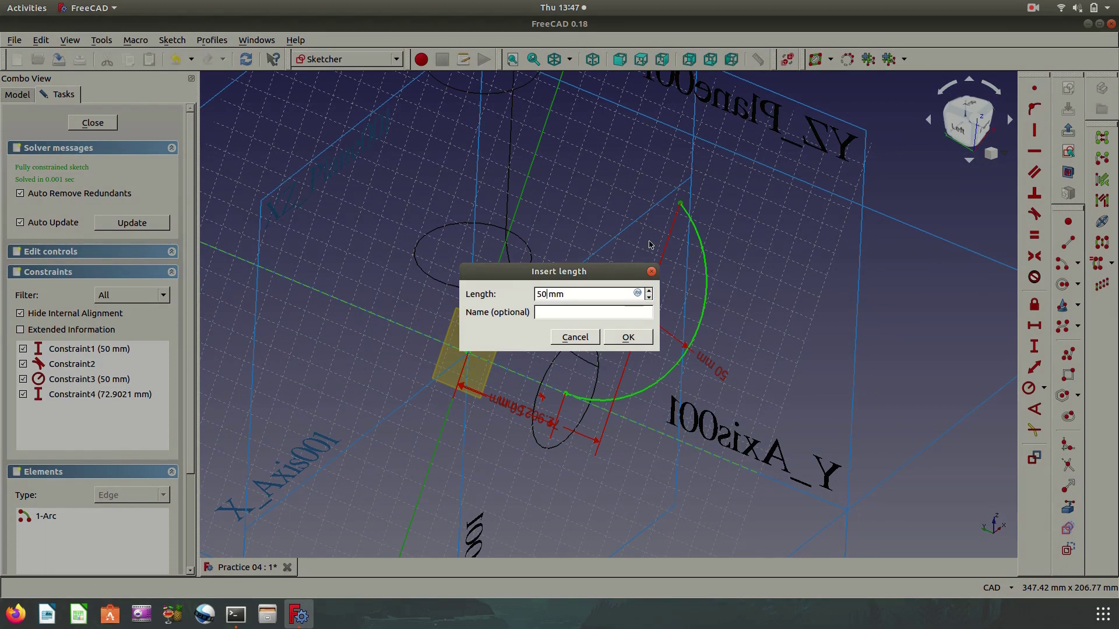
{"action": "key", "text": "Return"}
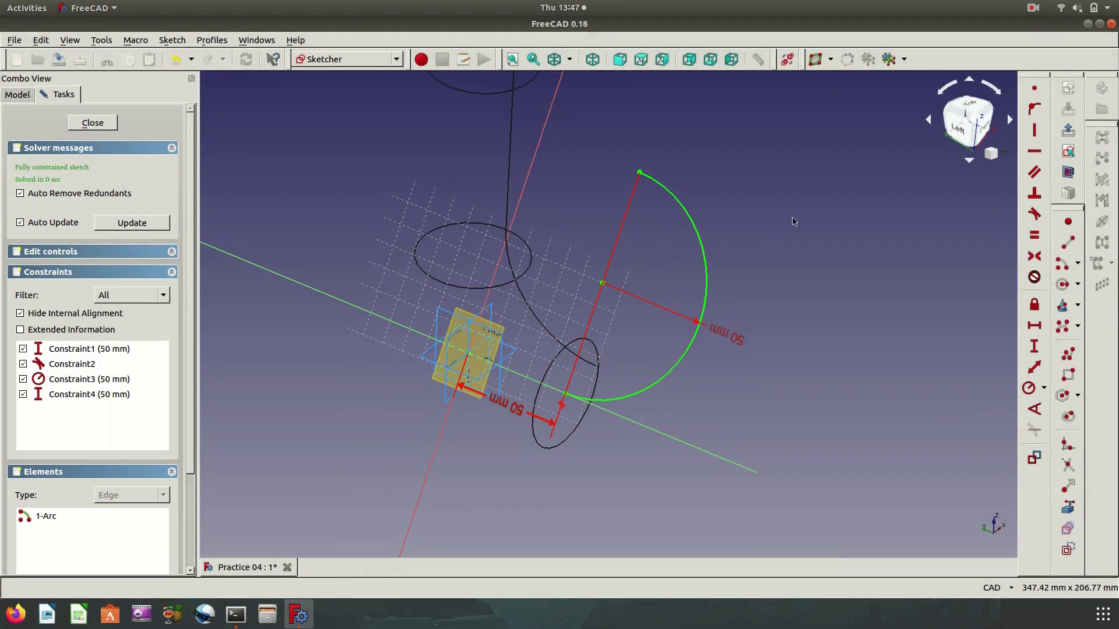
{"action": "mouse_move", "coordinate": [795, 272]}
{"action": "middle_mouse_down"}
{"action": "mouse_move", "coordinate": [698, 272]}
{"action": "mouse_move", "coordinate": [749, 274]}
{"action": "mouse_move", "coordinate": [798, 252]}
{"action": "middle_mouse_up"}
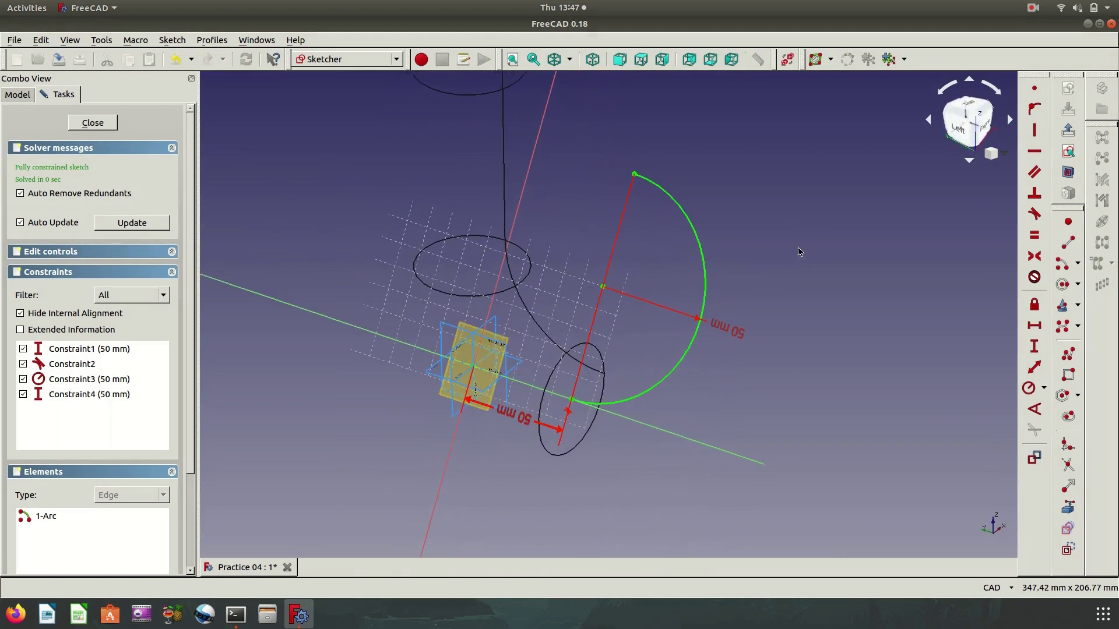
Close Sketch002, briefly view the model shaded, then return to wireframe display.
{"action": "left_click", "coordinate": [1069, 133]}
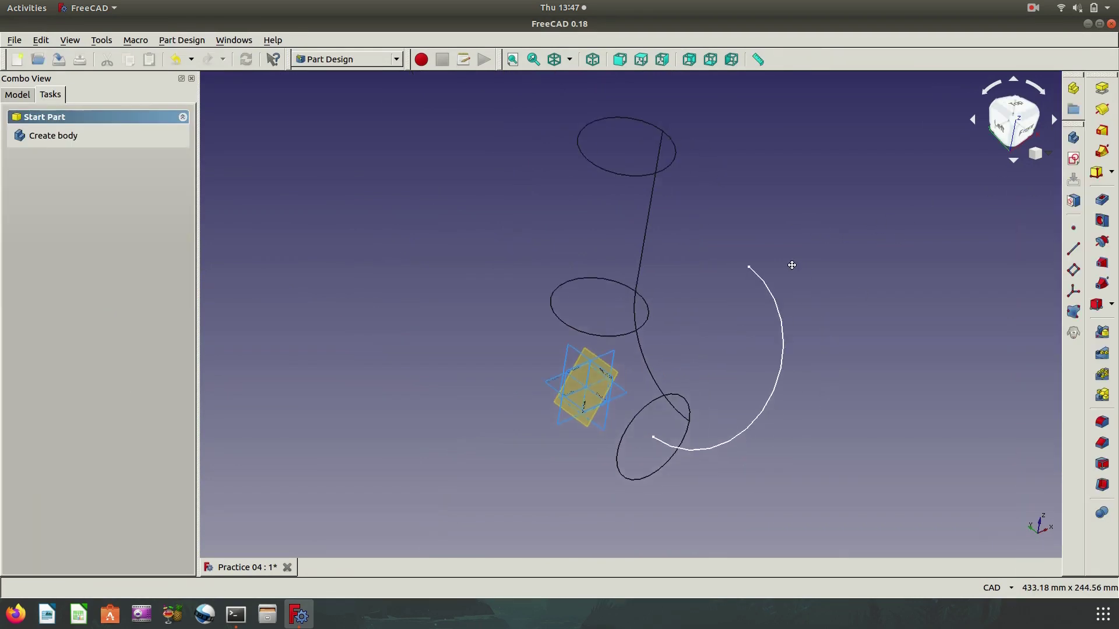
{"action": "left_click", "coordinate": [570, 60]}
{"action": "left_click", "coordinate": [599, 104]}
{"action": "mouse_move", "coordinate": [649, 287]}
{"action": "middle_mouse_down"}
{"action": "mouse_move", "coordinate": [749, 242]}
{"action": "mouse_move", "coordinate": [622, 271]}
{"action": "middle_mouse_up"}
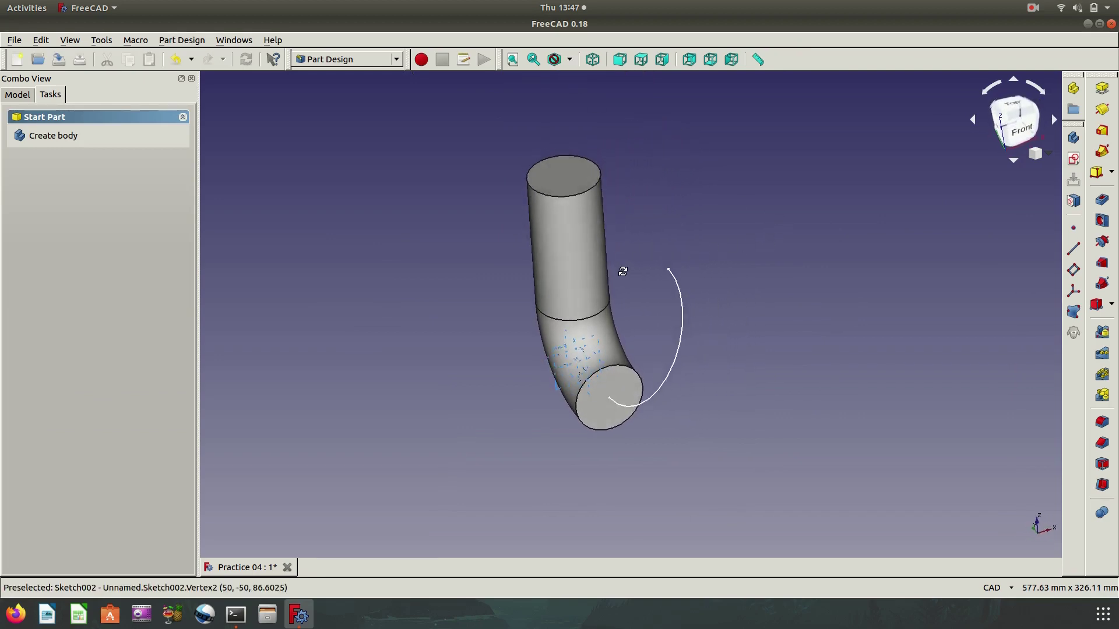
{"action": "middle_click_drag", "start_coordinate": [623, 271], "coordinate": [683, 304]}
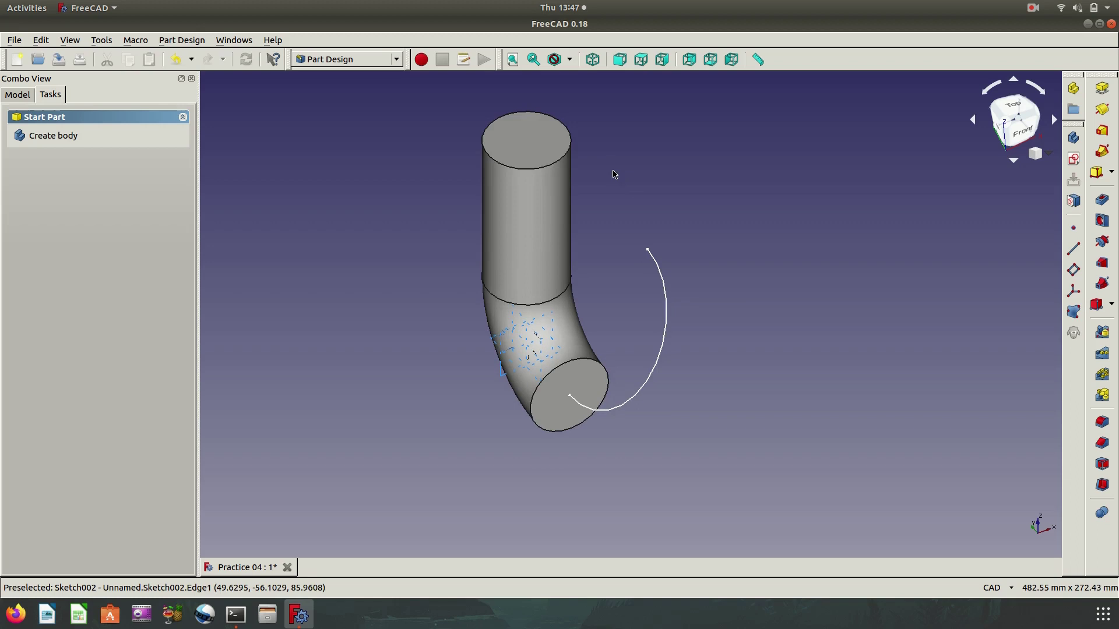
{"action": "left_click", "coordinate": [571, 62]}
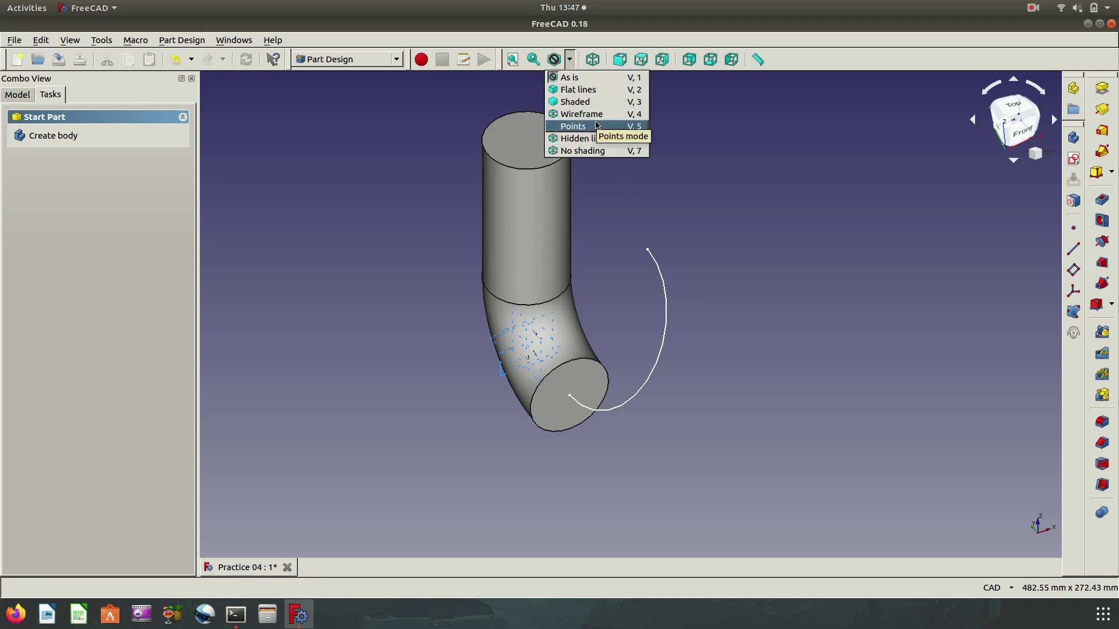
{"action": "left_click", "coordinate": [594, 114]}
Pick Body001's origin plane as the base for a new datum plane.
{"action": "middle_click_drag", "start_coordinate": [737, 314], "coordinate": [741, 294]}
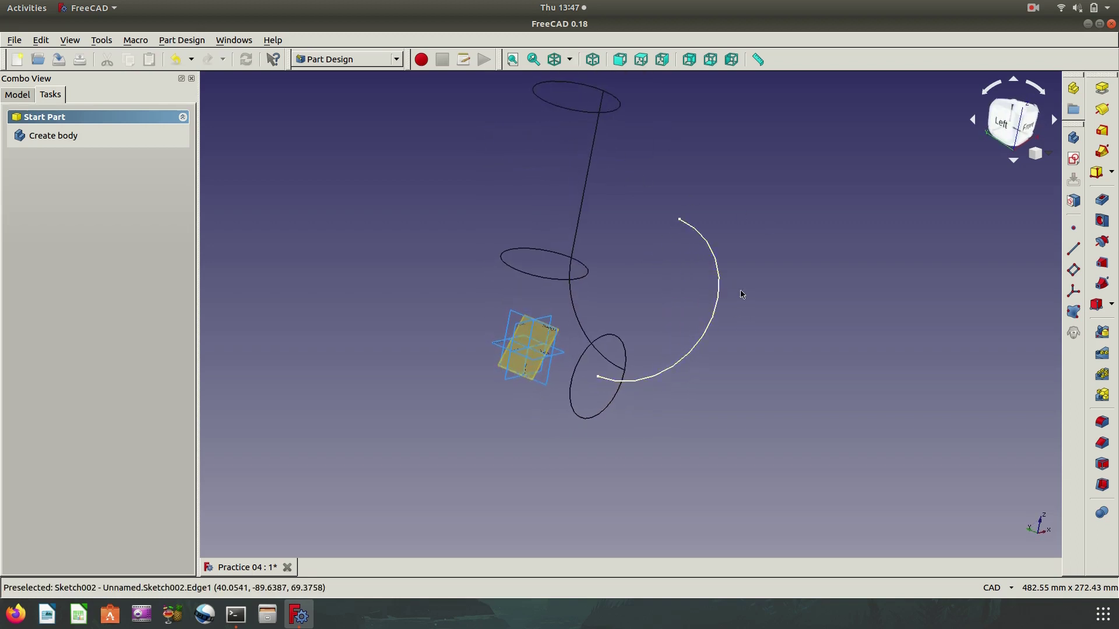
{"action": "scroll", "coordinate": [687, 350], "scroll_direction": "up", "scroll_amount": 2}
{"action": "scroll", "coordinate": [667, 309], "scroll_direction": "up", "scroll_amount": 1}
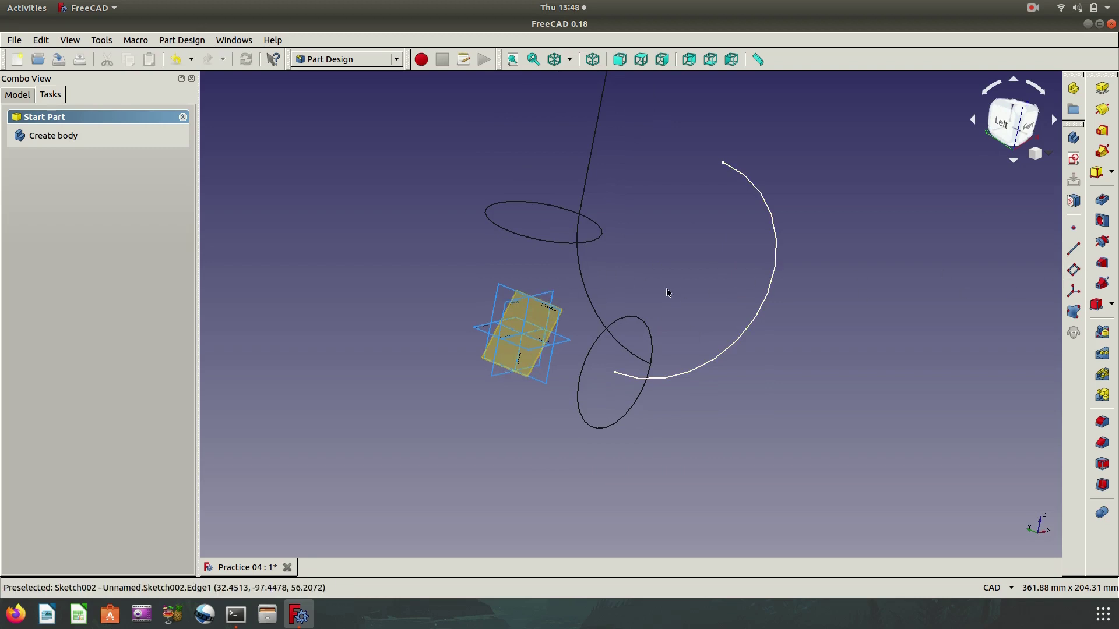
{"action": "left_click", "coordinate": [548, 295]}
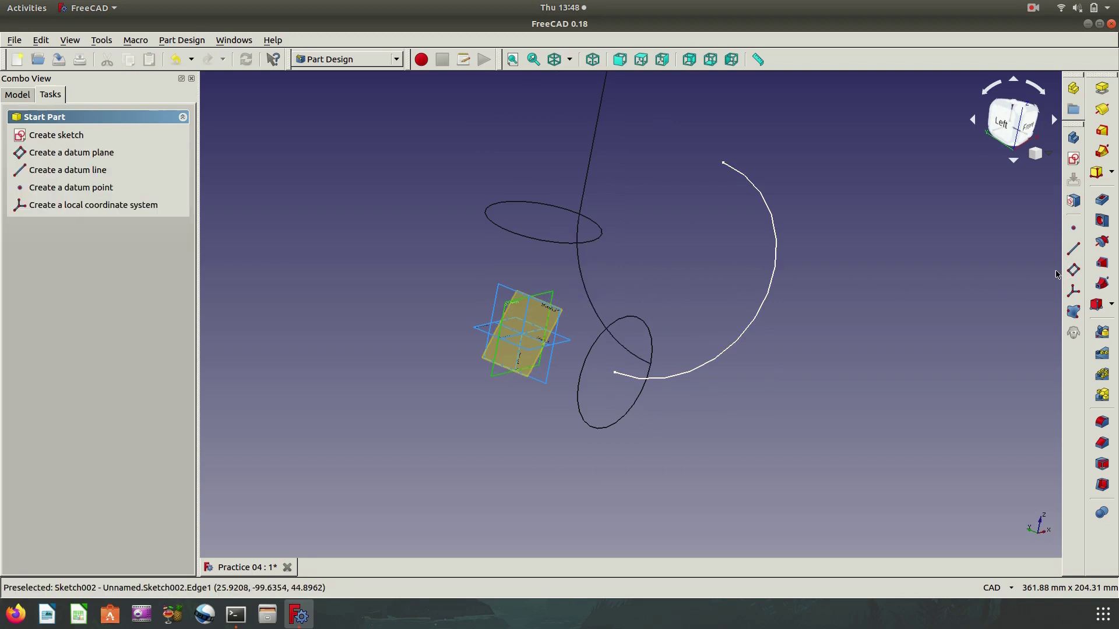
Create DatumPlane002 on XZ_Plane001 with a 50 mm Z offset.
{"action": "left_click", "coordinate": [1072, 269]}
{"action": "mouse_move", "coordinate": [794, 227]}
{"action": "middle_mouse_down"}
{"action": "mouse_move", "coordinate": [713, 272]}
{"action": "mouse_move", "coordinate": [735, 266]}
{"action": "middle_mouse_up"}
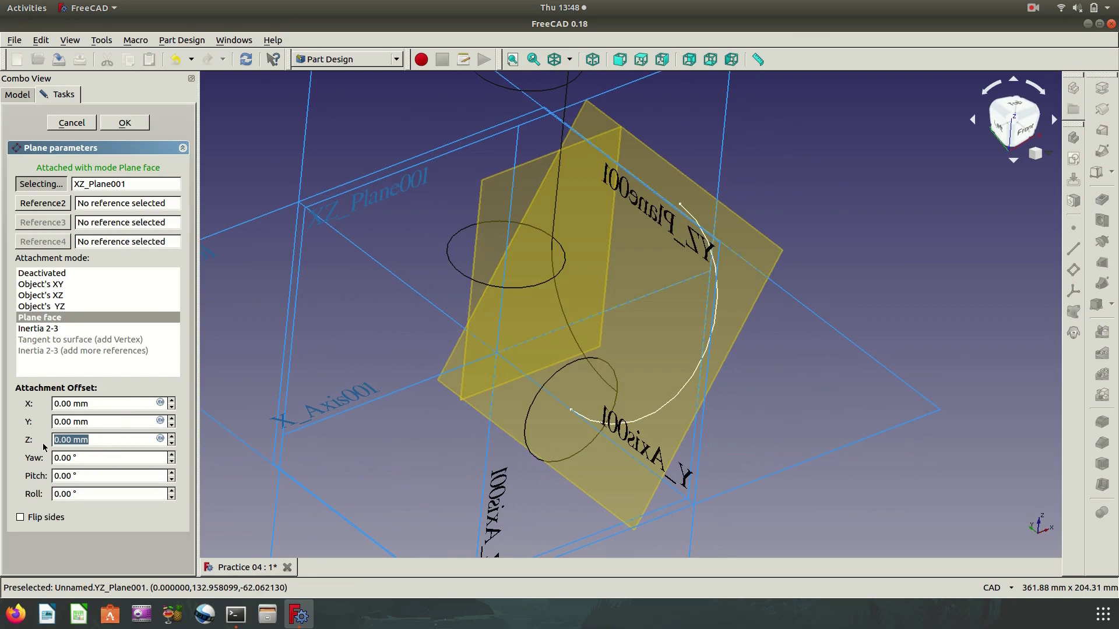
{"action": "type", "text": "50"}
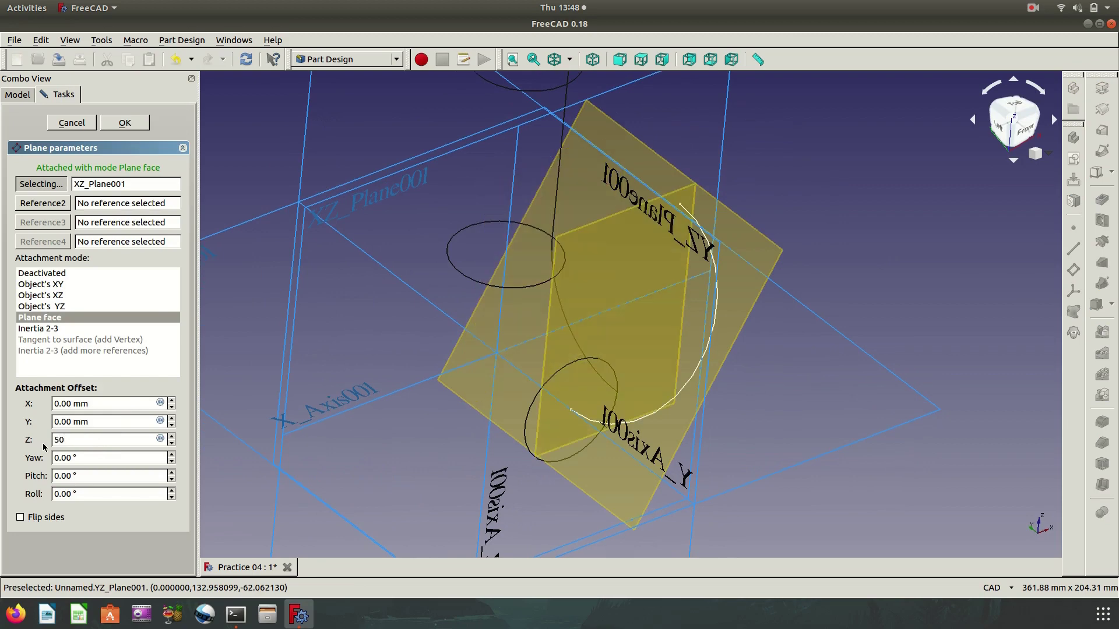
{"action": "scroll", "coordinate": [436, 373], "scroll_direction": "down", "scroll_amount": 5}
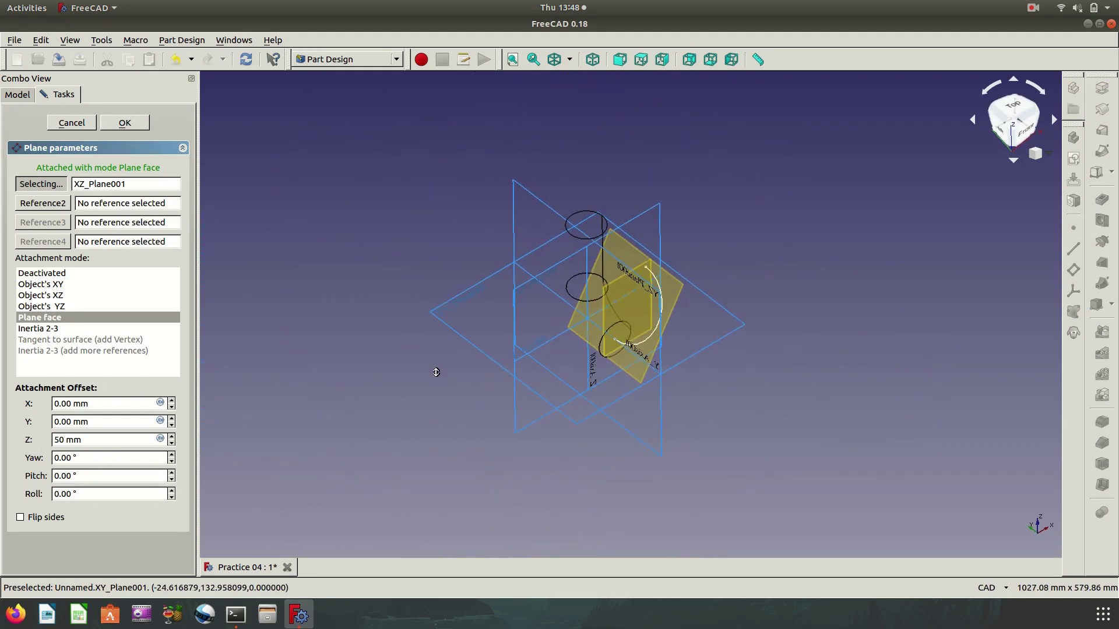
{"action": "middle_click_drag", "start_coordinate": [437, 373], "coordinate": [575, 380]}
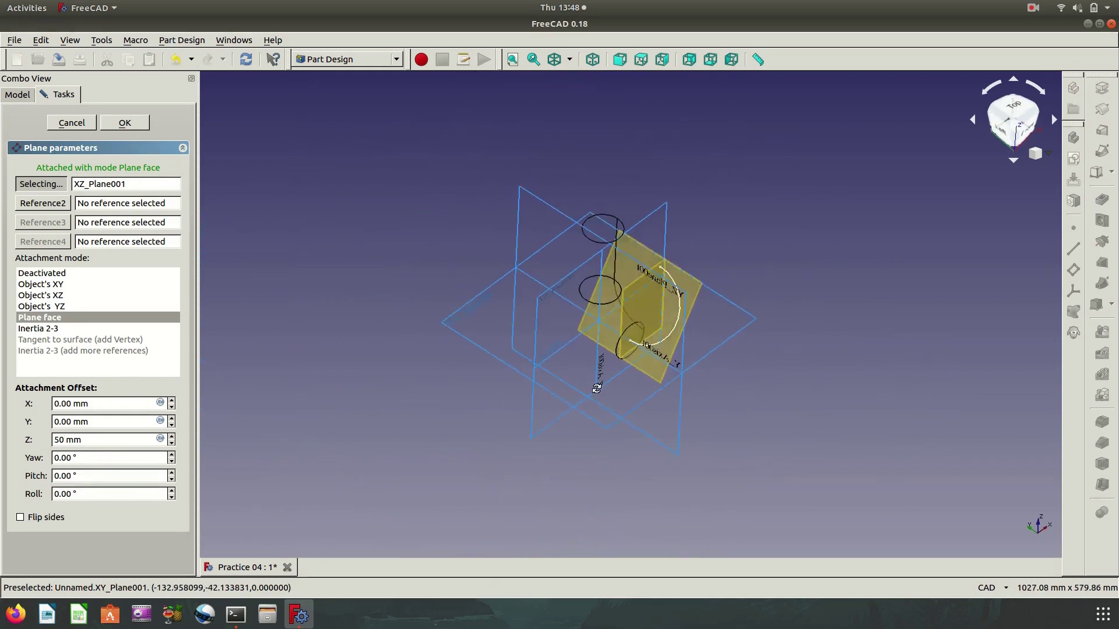
{"action": "left_click", "coordinate": [124, 123]}
Hide Origin001's planes and axes, then select DatumPlane002 as sketch support.
{"action": "left_click", "coordinate": [17, 95]}
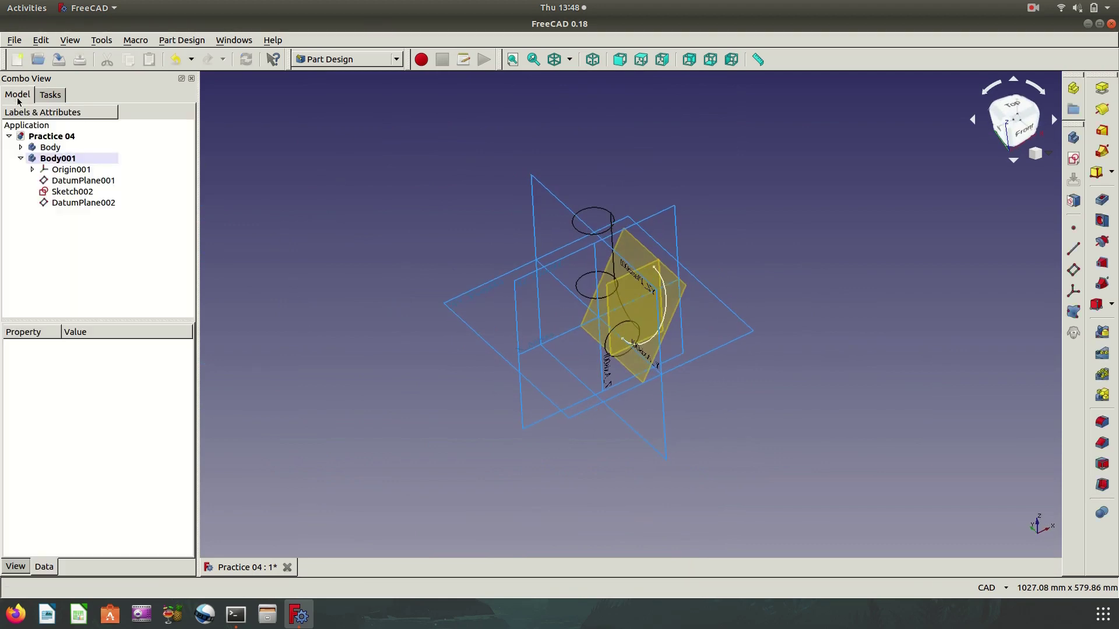
{"action": "left_click", "coordinate": [75, 170]}
{"action": "key", "text": "space"}
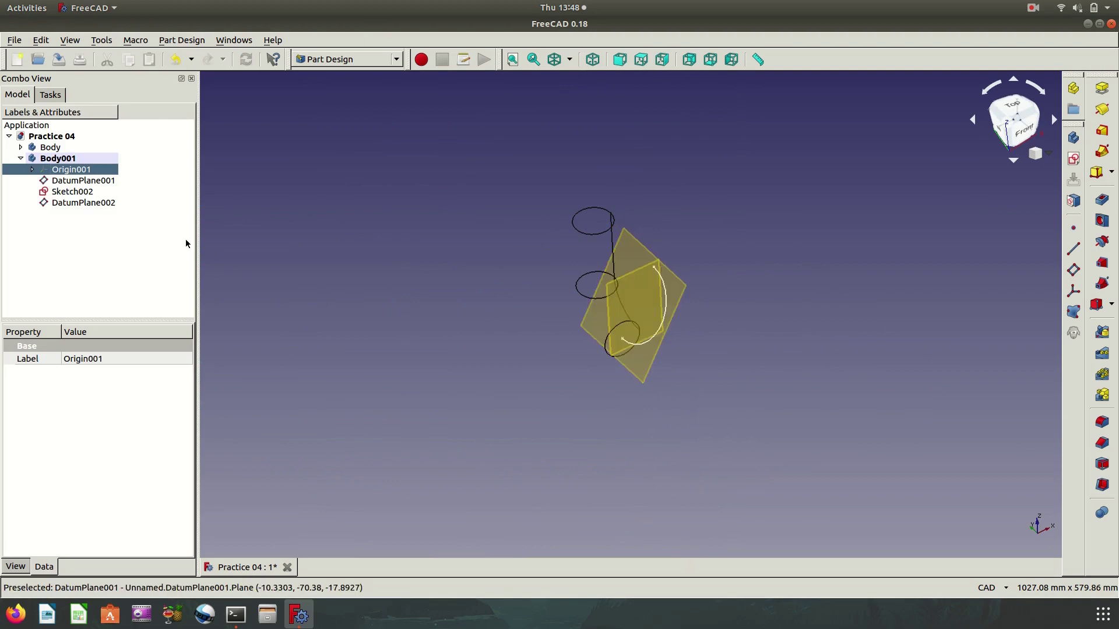
{"action": "left_click", "coordinate": [88, 181]}
{"action": "left_click", "coordinate": [732, 433]}
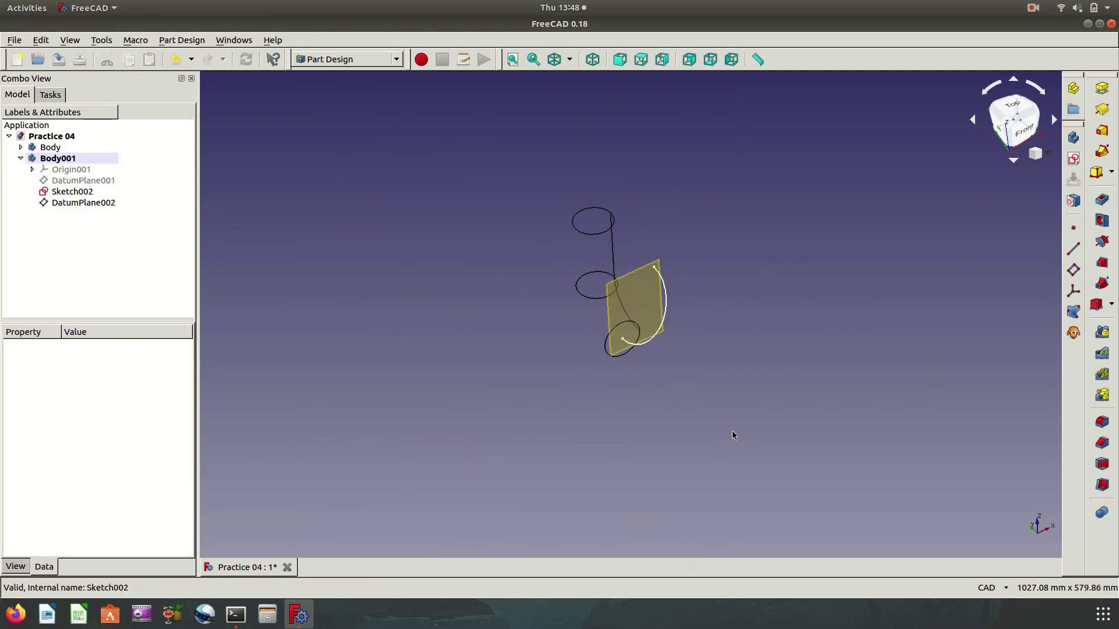
{"action": "scroll", "coordinate": [757, 423], "scroll_direction": "up", "scroll_amount": 2}
{"action": "scroll", "coordinate": [779, 407], "scroll_direction": "up", "scroll_amount": 2}
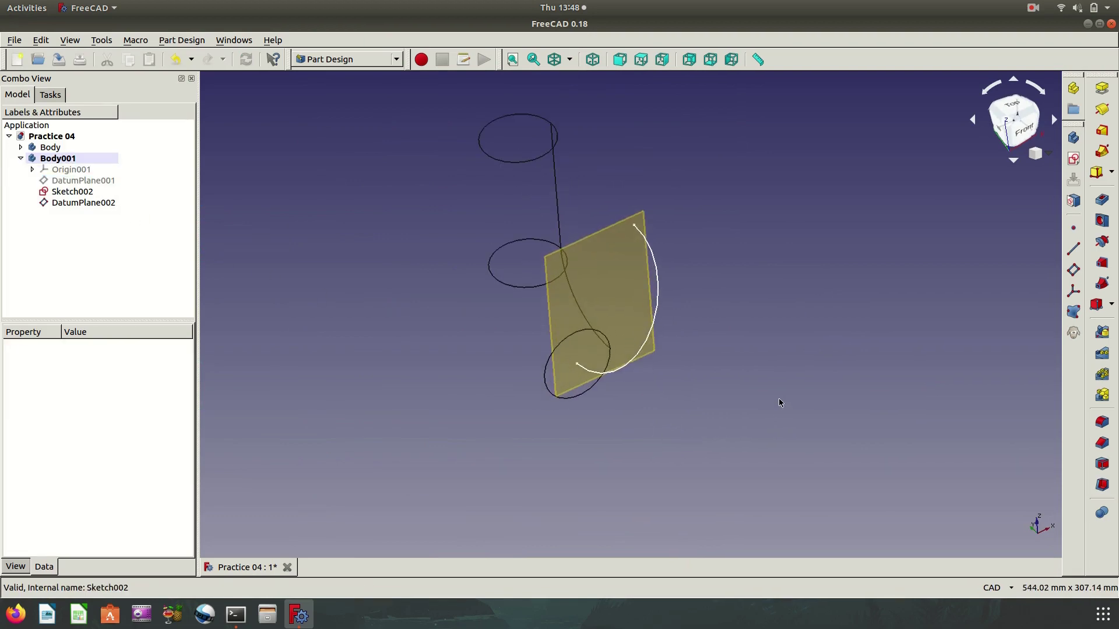
{"action": "left_click", "coordinate": [614, 300]}
Start a sketch on DatumPlane002 and draw a circle near the origin.
{"action": "left_click", "coordinate": [1074, 159]}
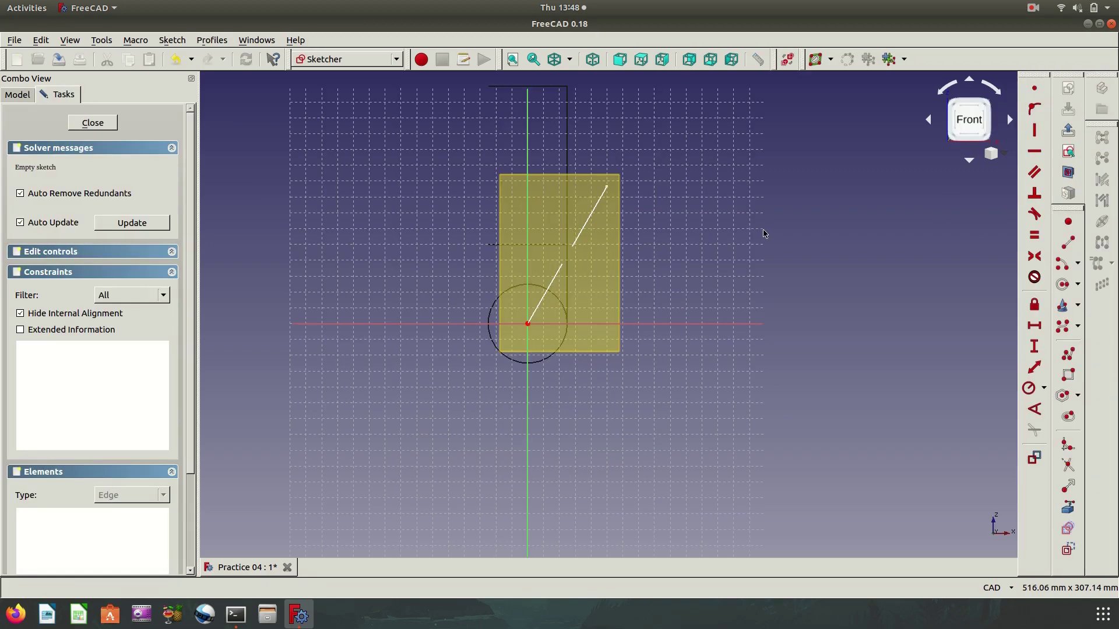
{"action": "scroll", "coordinate": [495, 298], "scroll_direction": "up", "scroll_amount": 4}
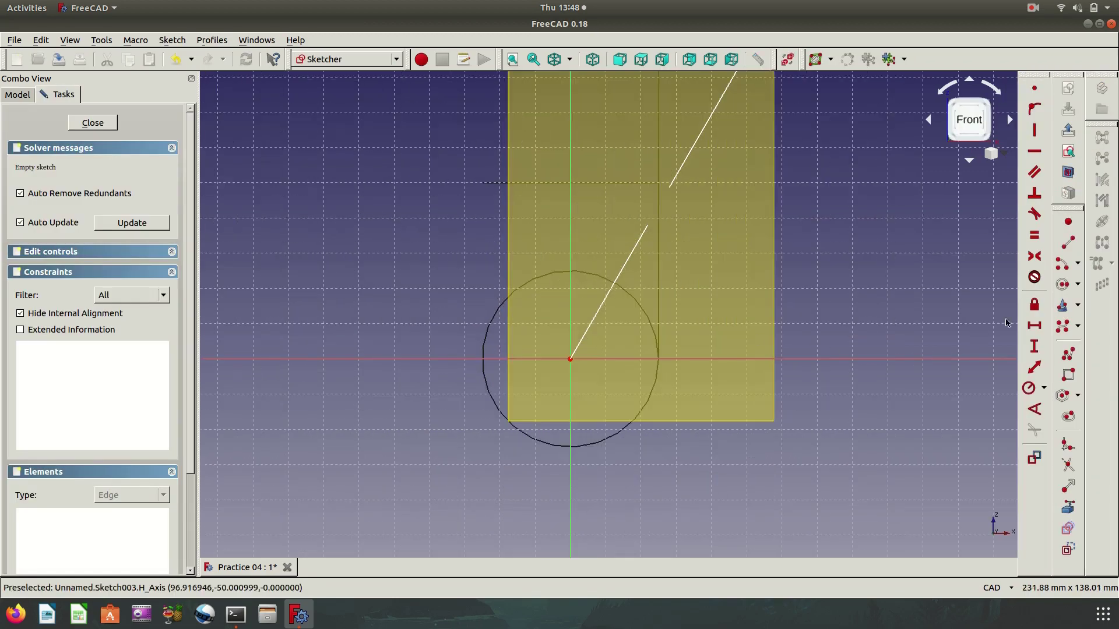
{"action": "left_click", "coordinate": [1063, 286]}
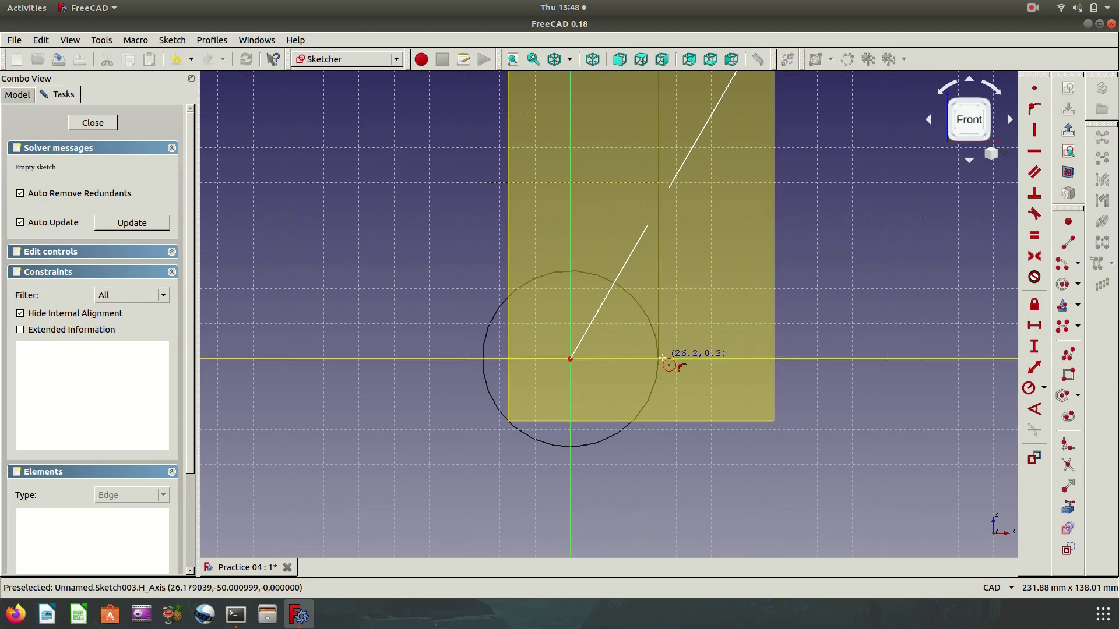
{"action": "left_click", "coordinate": [582, 351]}
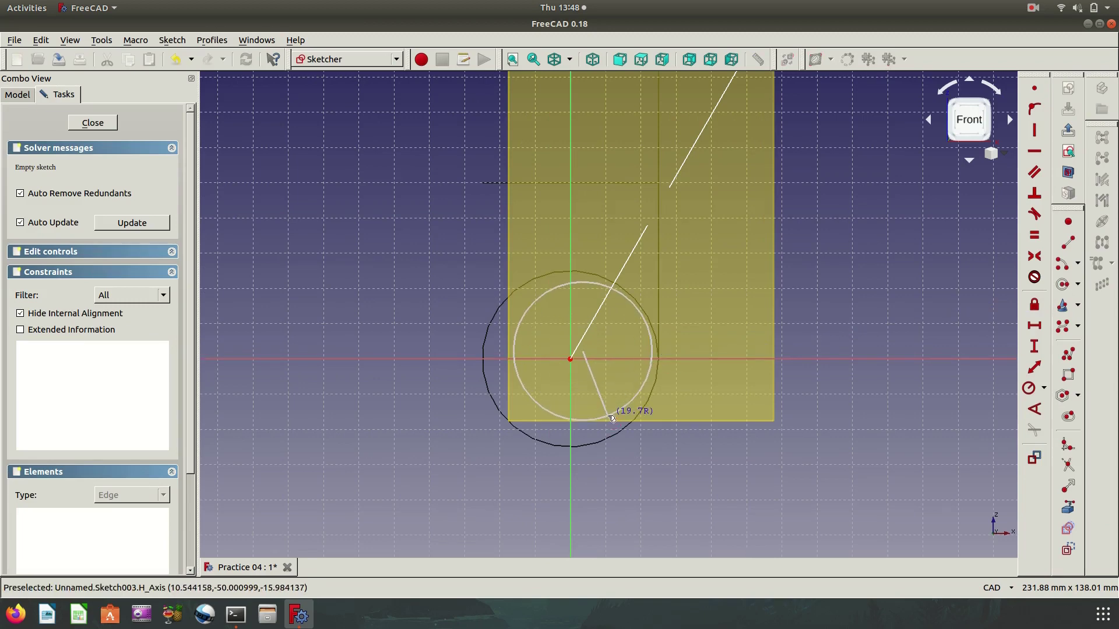
{"action": "left_click", "coordinate": [610, 415]}
Give the circle a 50 mm diameter and make its centre coincident with the origin.
{"action": "left_click", "coordinate": [649, 385]}
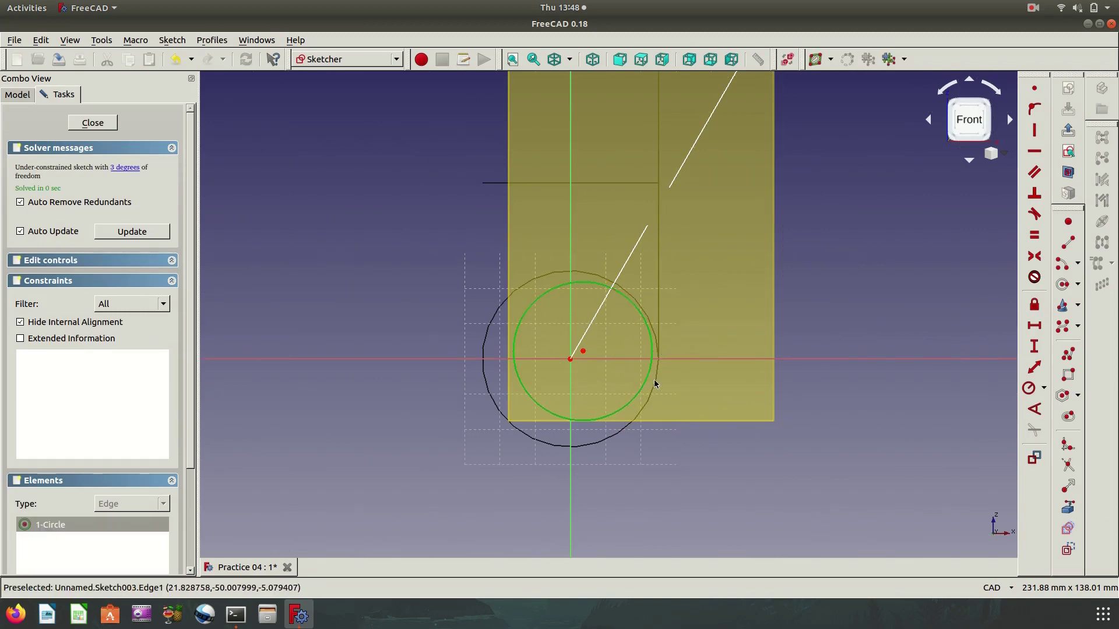
{"action": "left_click", "coordinate": [1043, 388]}
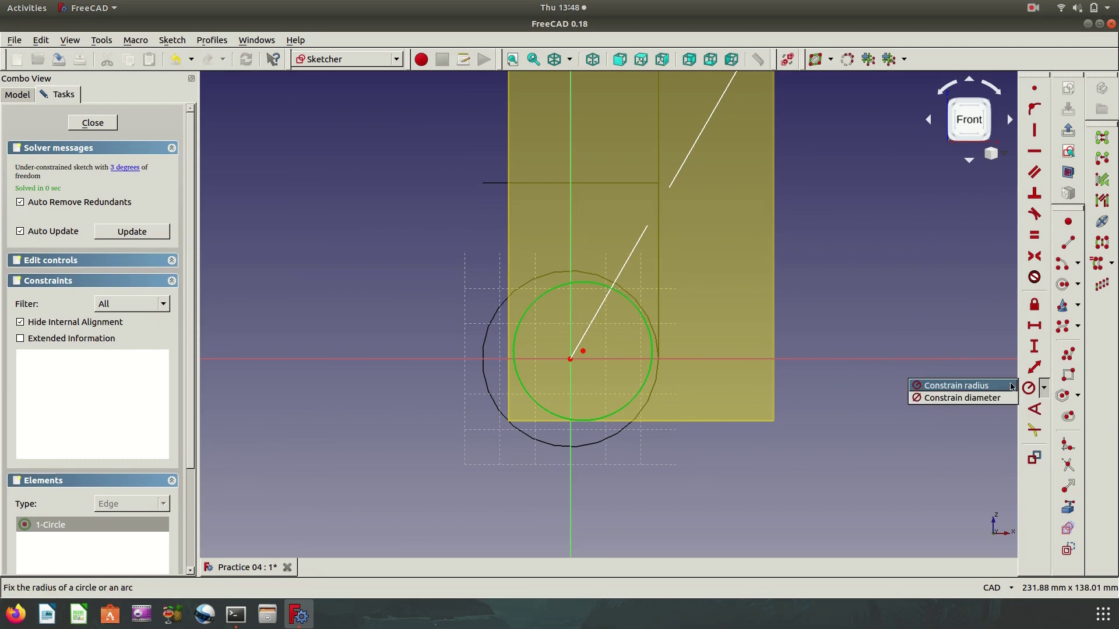
{"action": "left_click", "coordinate": [951, 398]}
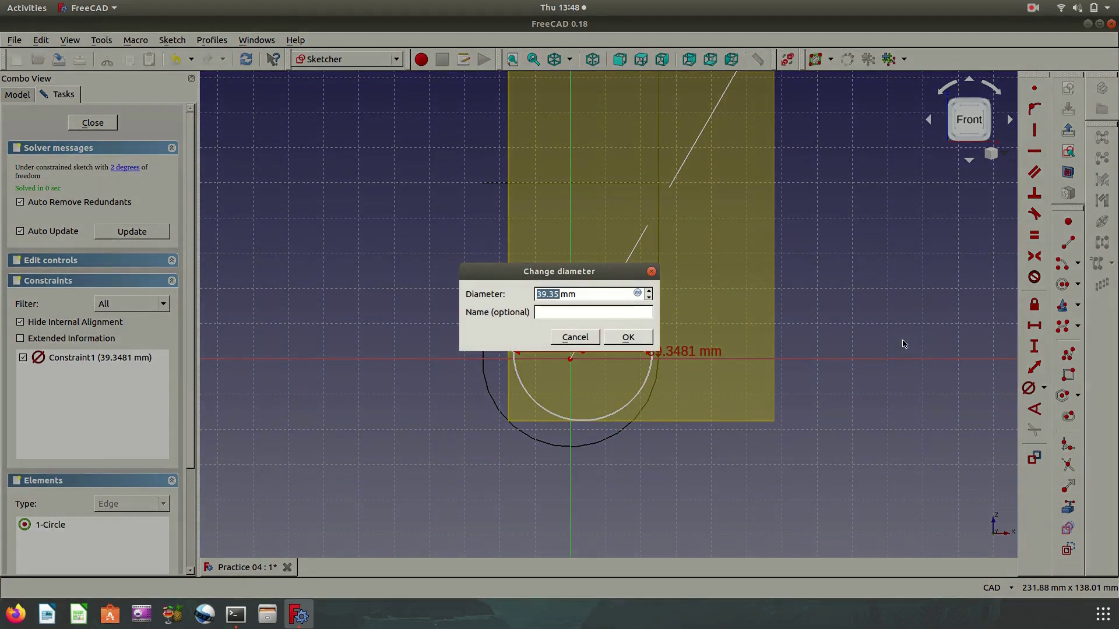
{"action": "type", "text": "50"}
{"action": "key", "text": "Return"}
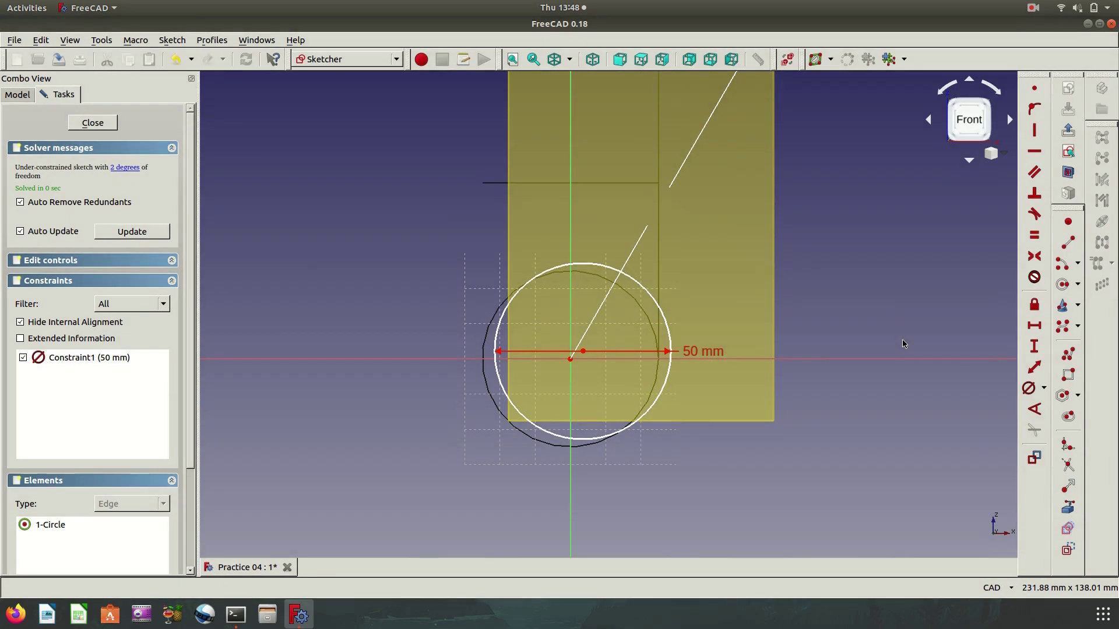
{"action": "left_click", "coordinate": [570, 359]}
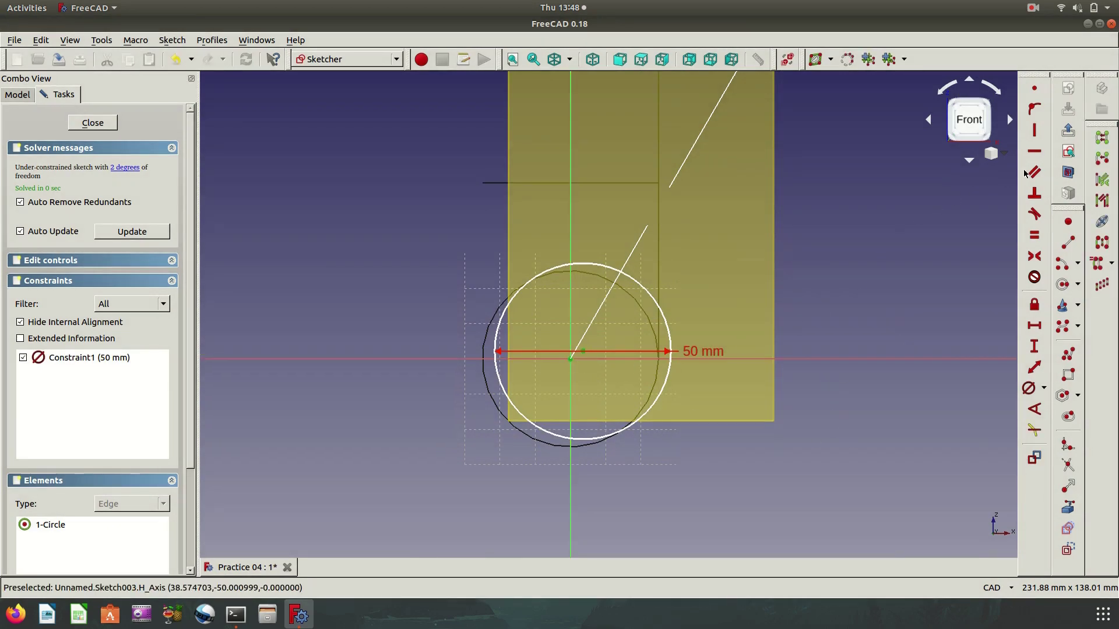
{"action": "left_click", "coordinate": [1034, 88]}
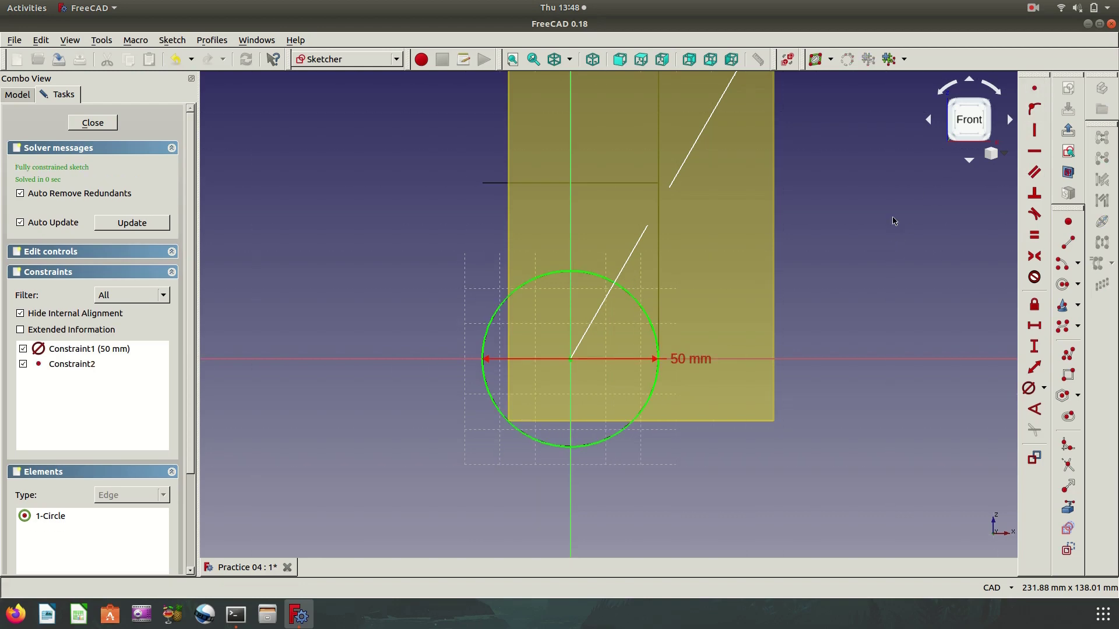
Close the sketch and choose Sketch003 as the subtractive pipe profile.
{"action": "left_click", "coordinate": [1067, 129]}
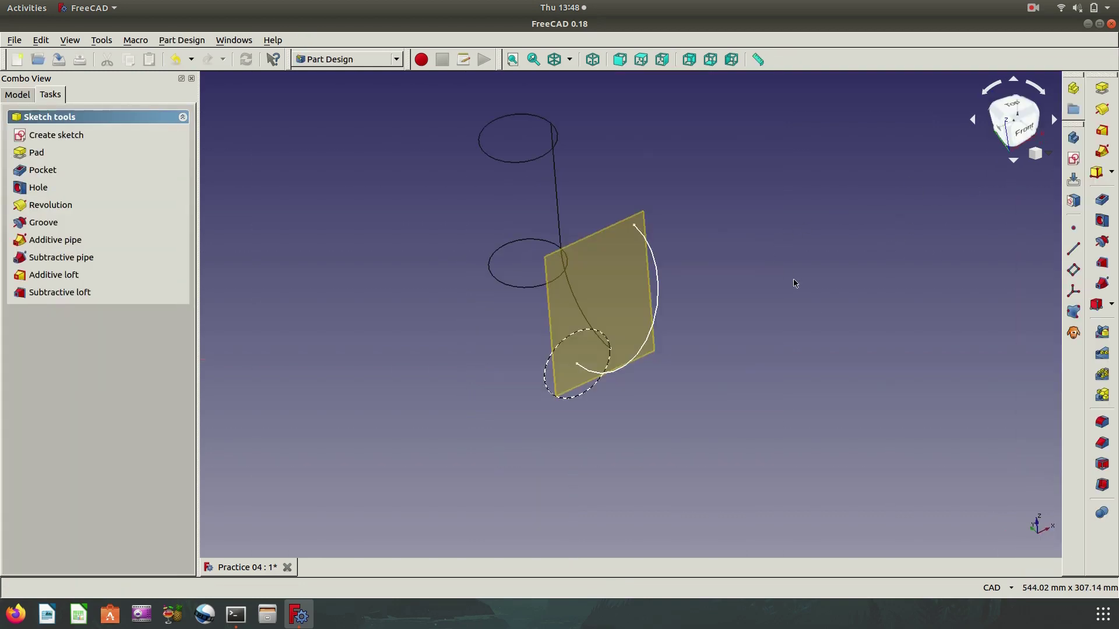
{"action": "mouse_move", "coordinate": [794, 283]}
{"action": "middle_mouse_down"}
{"action": "mouse_move", "coordinate": [786, 312]}
{"action": "mouse_move", "coordinate": [737, 295]}
{"action": "mouse_move", "coordinate": [749, 304]}
{"action": "mouse_move", "coordinate": [748, 291]}
{"action": "mouse_move", "coordinate": [710, 267]}
{"action": "middle_mouse_up"}
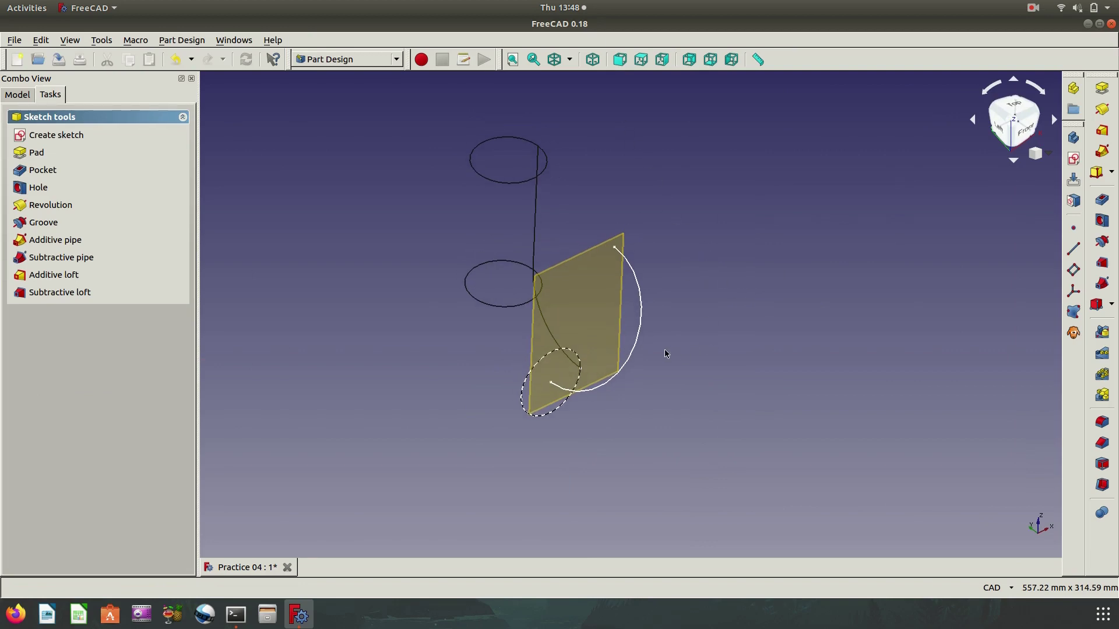
{"action": "left_click", "coordinate": [728, 332]}
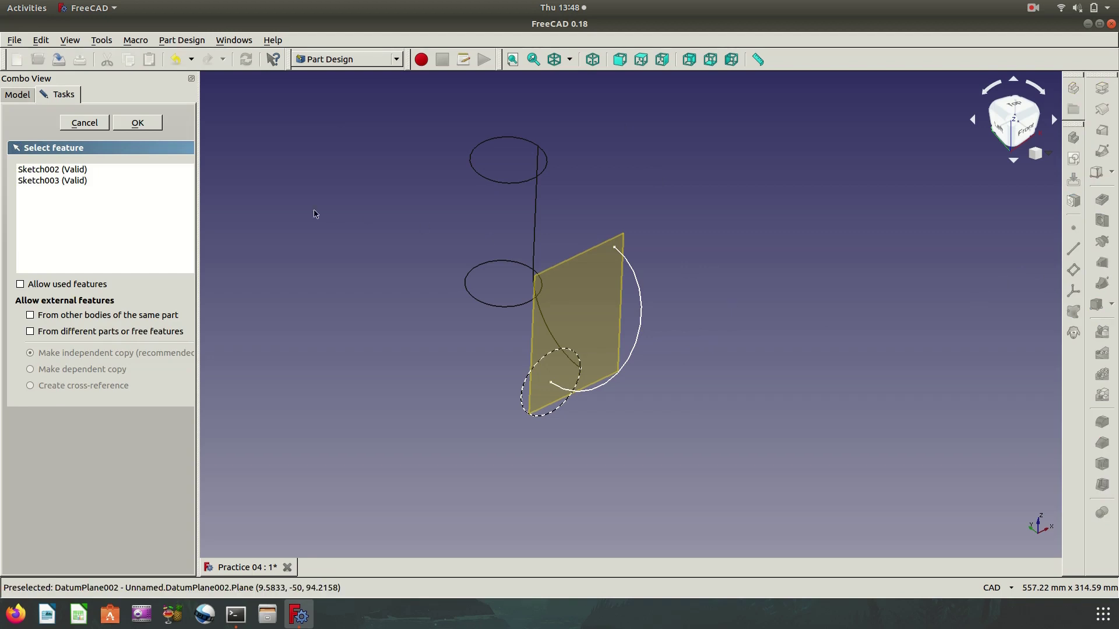
{"action": "left_click", "coordinate": [78, 181]}
{"action": "left_click", "coordinate": [138, 122]}
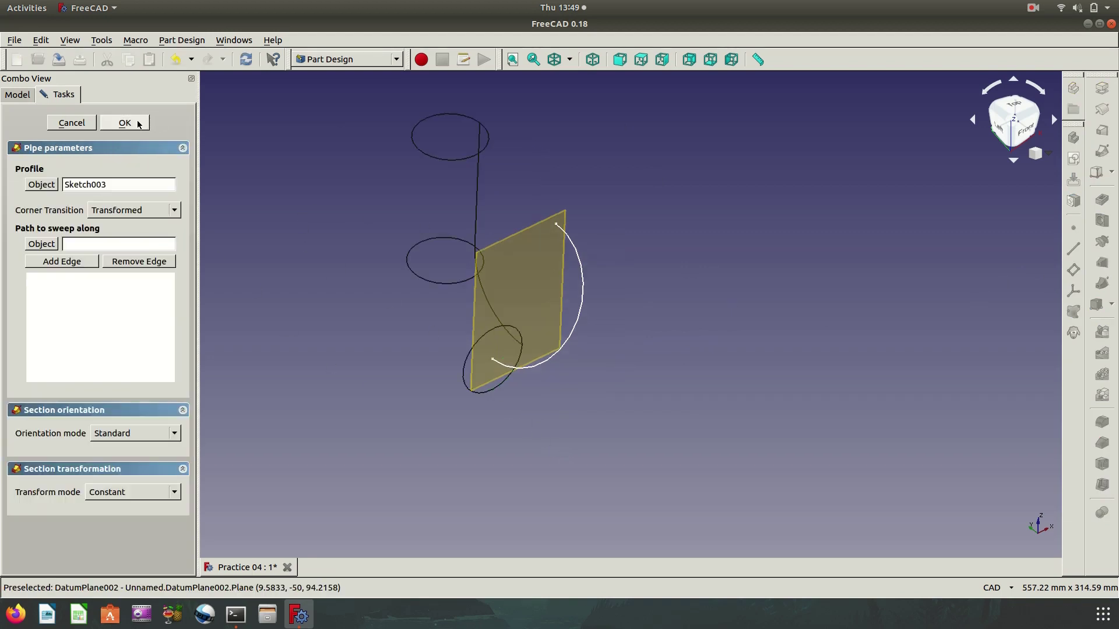
Add Sketch002's arc as the sweep path and confirm SubtractivePipe001.
{"action": "left_click", "coordinate": [579, 343]}
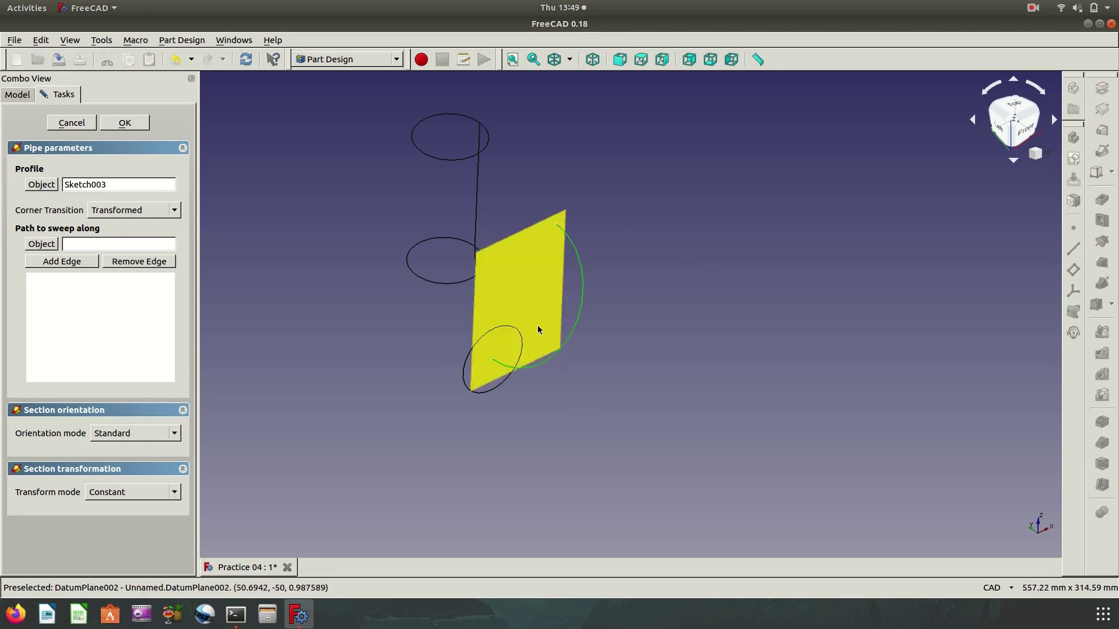
{"action": "left_click", "coordinate": [76, 268]}
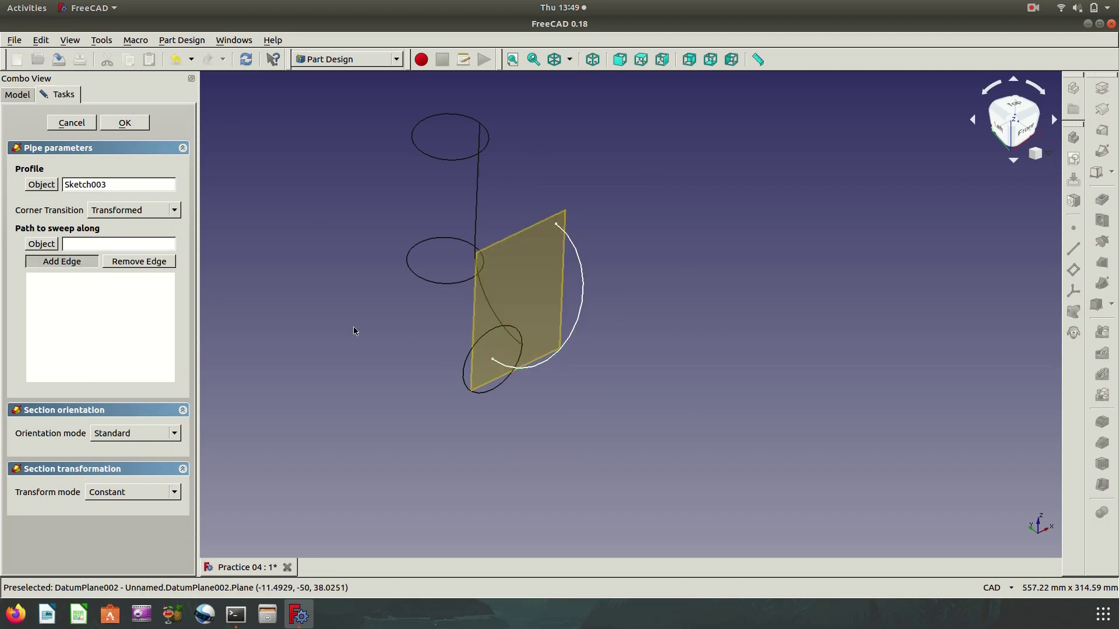
{"action": "left_click", "coordinate": [576, 338]}
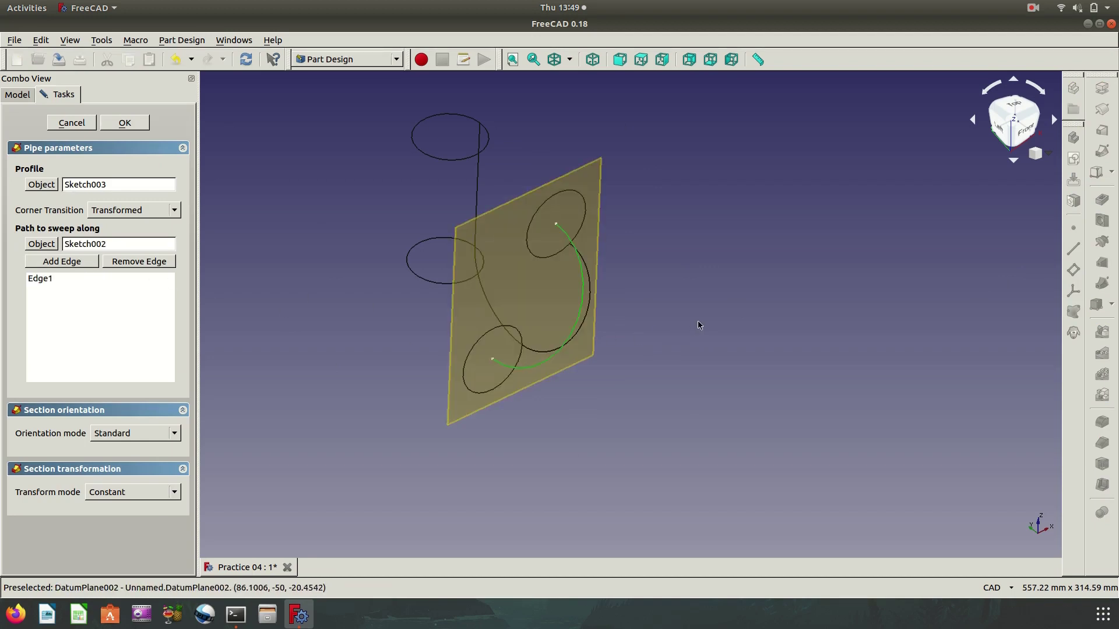
{"action": "middle_click_drag", "start_coordinate": [688, 343], "coordinate": [707, 352]}
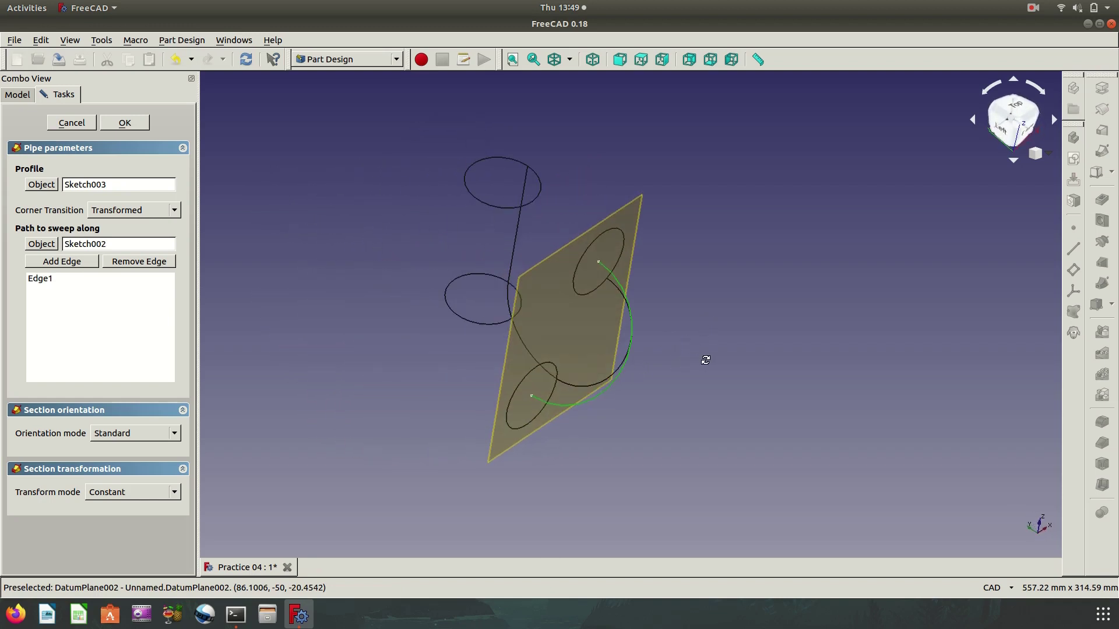
{"action": "left_click", "coordinate": [124, 122]}
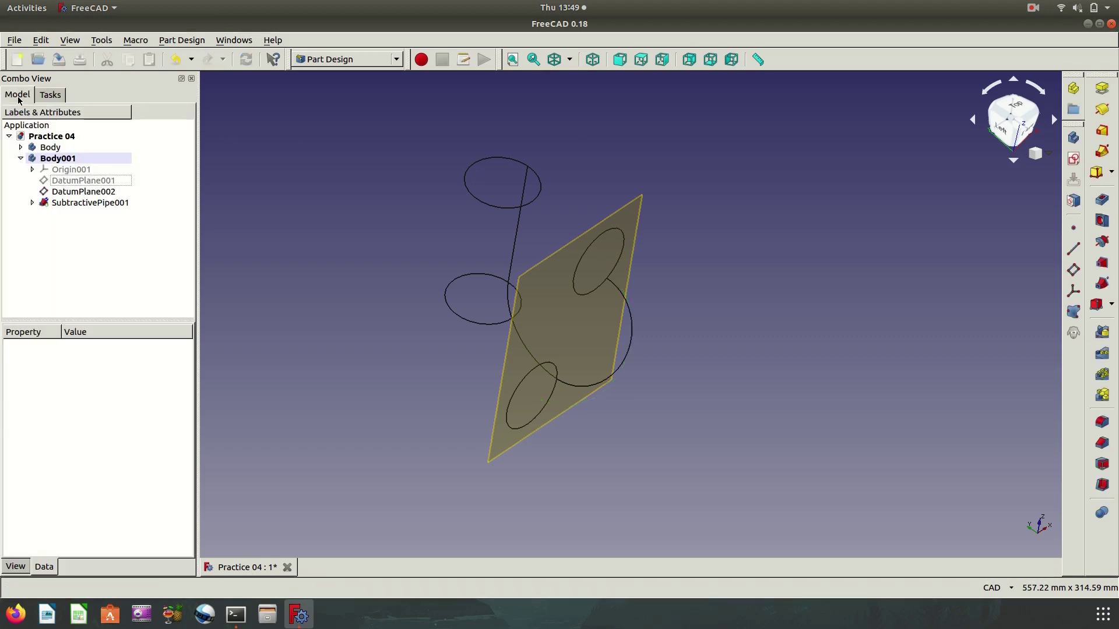
Expand SubtractivePipe001 and switch the draw style to Flat lines.
{"action": "left_click", "coordinate": [32, 203]}
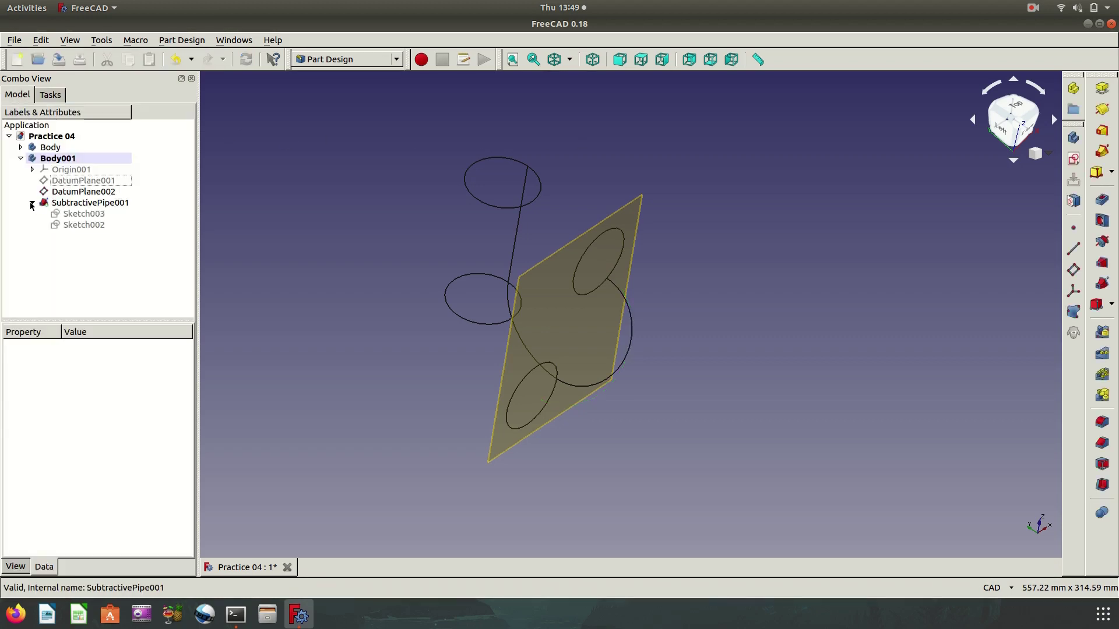
{"action": "left_click", "coordinate": [570, 59]}
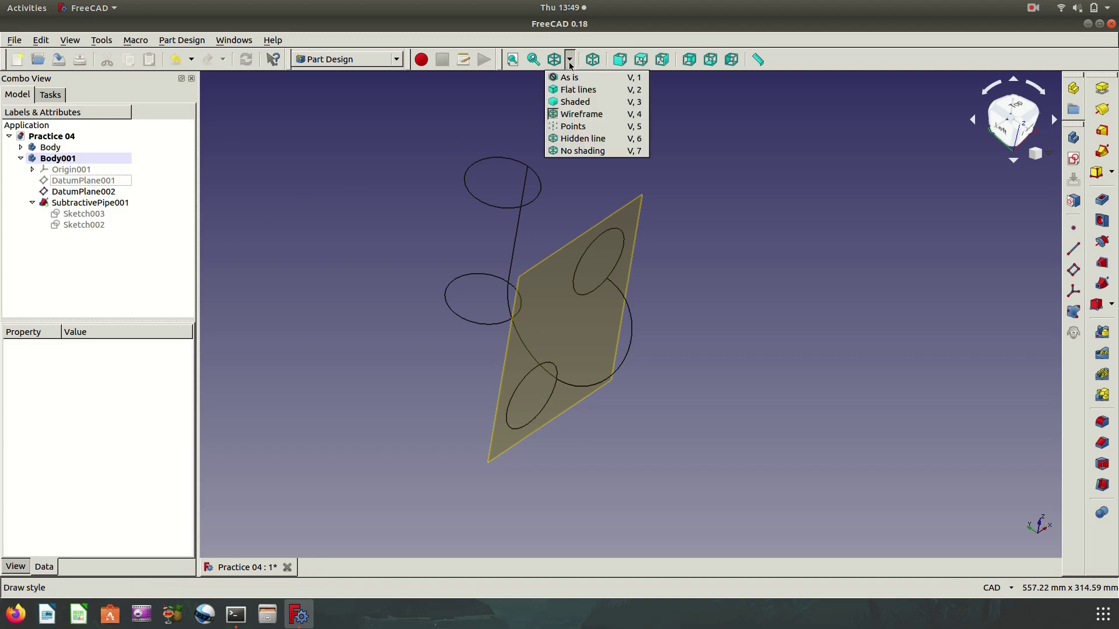
{"action": "left_click", "coordinate": [574, 87]}
{"action": "mouse_move", "coordinate": [794, 262]}
{"action": "middle_mouse_down"}
{"action": "mouse_move", "coordinate": [771, 310]}
{"action": "mouse_move", "coordinate": [699, 304]}
{"action": "mouse_move", "coordinate": [669, 317]}
{"action": "mouse_move", "coordinate": [853, 353]}
{"action": "middle_mouse_up"}
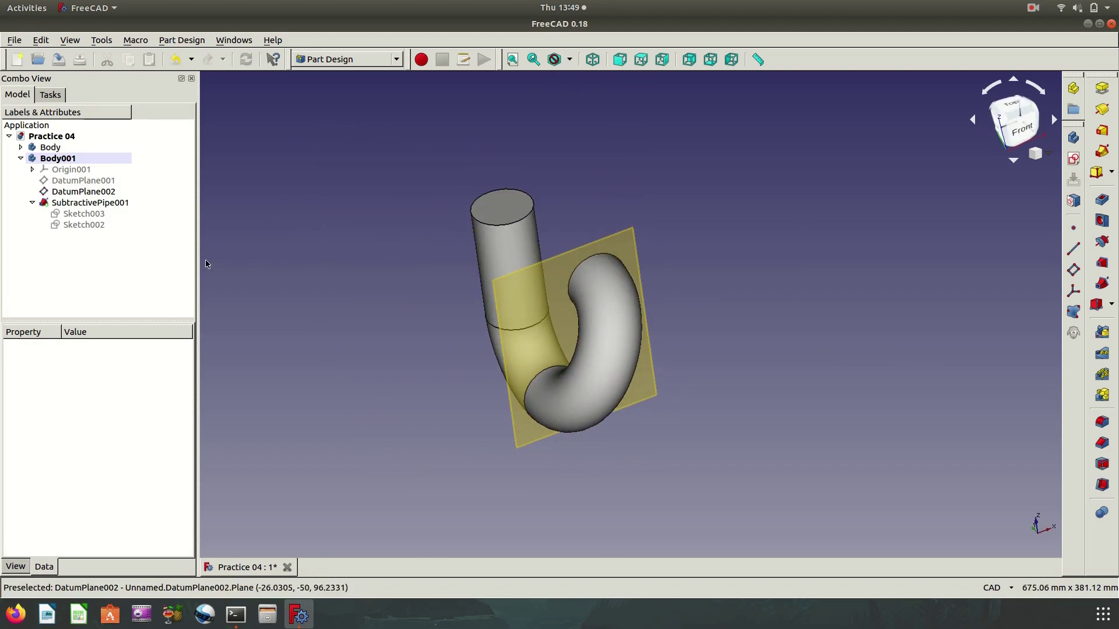
Hide DatumPlane002 and orbit to a hook-shaped front view of the pipe.
{"action": "left_click", "coordinate": [83, 191]}
{"action": "key", "text": "space"}
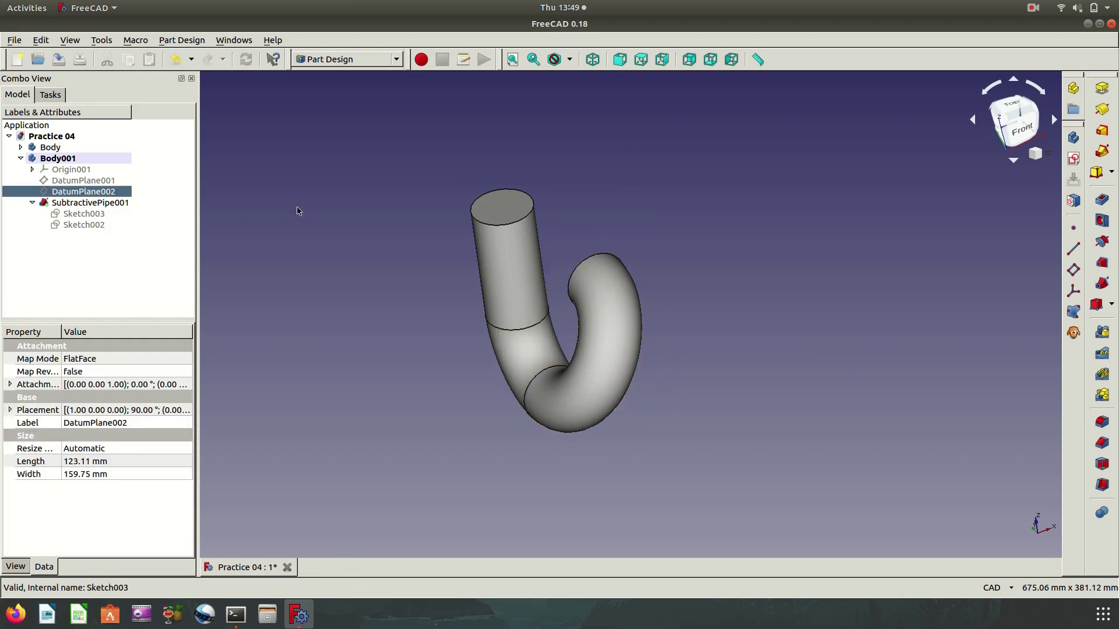
{"action": "mouse_move", "coordinate": [786, 315]}
{"action": "middle_mouse_down"}
{"action": "mouse_move", "coordinate": [804, 317]}
{"action": "mouse_move", "coordinate": [741, 333]}
{"action": "mouse_move", "coordinate": [843, 288]}
{"action": "mouse_move", "coordinate": [813, 277]}
{"action": "middle_mouse_up"}
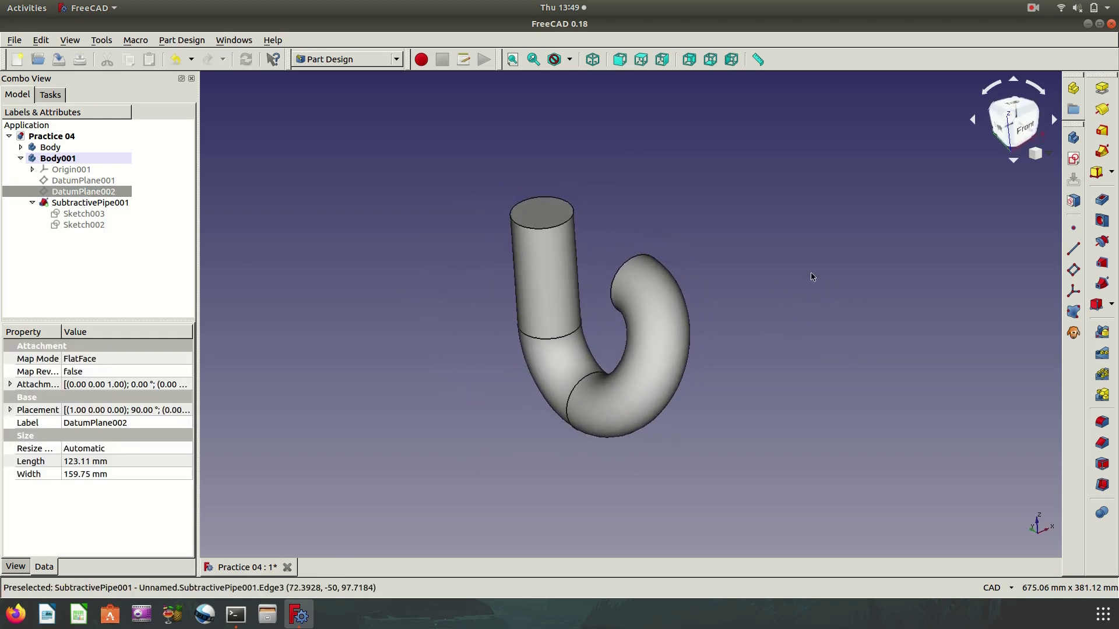
{"action": "middle_click_drag", "start_coordinate": [588, 74], "coordinate": [621, 82]}
{"action": "middle_click_drag", "start_coordinate": [586, 231], "coordinate": [711, 295]}
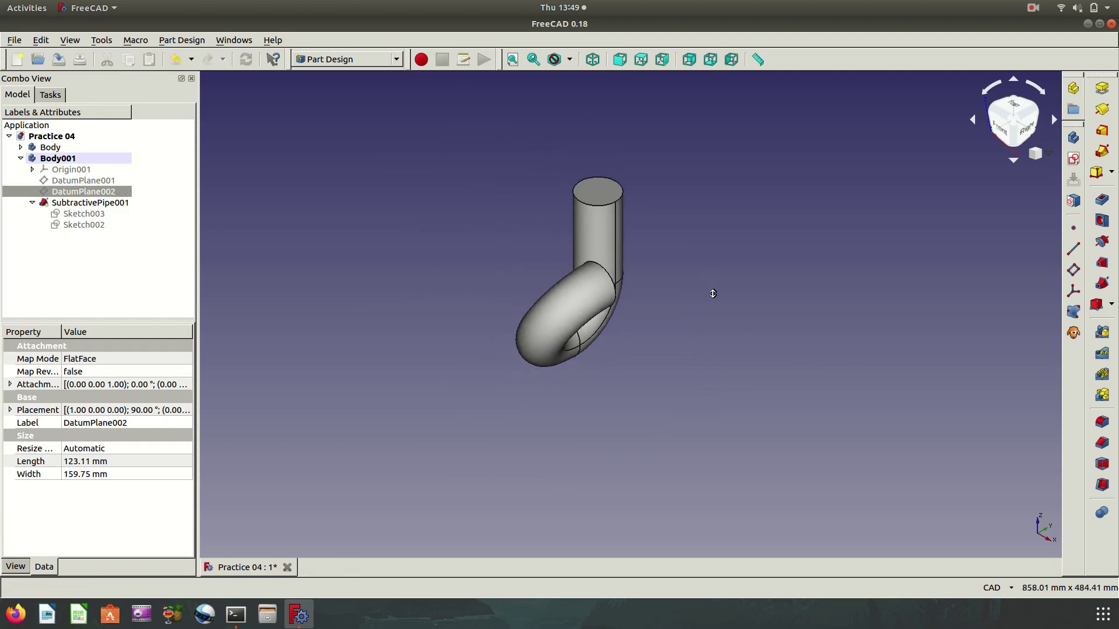
{"action": "mouse_move", "coordinate": [544, 379]}
{"action": "middle_mouse_down"}
{"action": "mouse_move", "coordinate": [784, 355]}
{"action": "mouse_move", "coordinate": [631, 319]}
{"action": "mouse_move", "coordinate": [595, 350]}
{"action": "middle_mouse_up"}
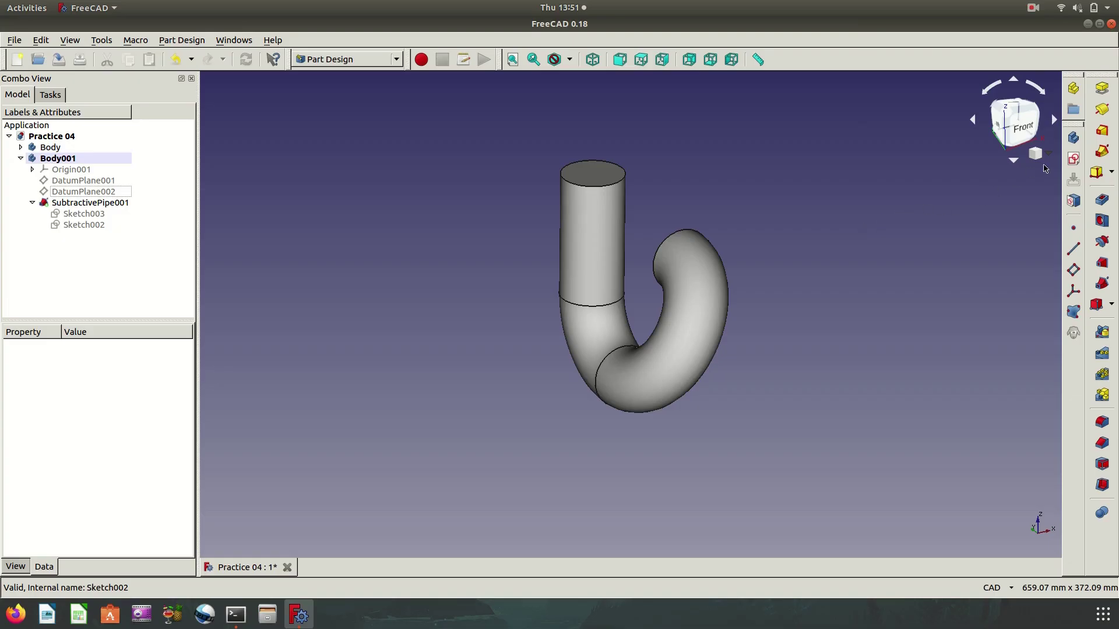
Create a new body, Body002, and reframe the view around the bent pipe.
{"action": "left_click", "coordinate": [1072, 138]}
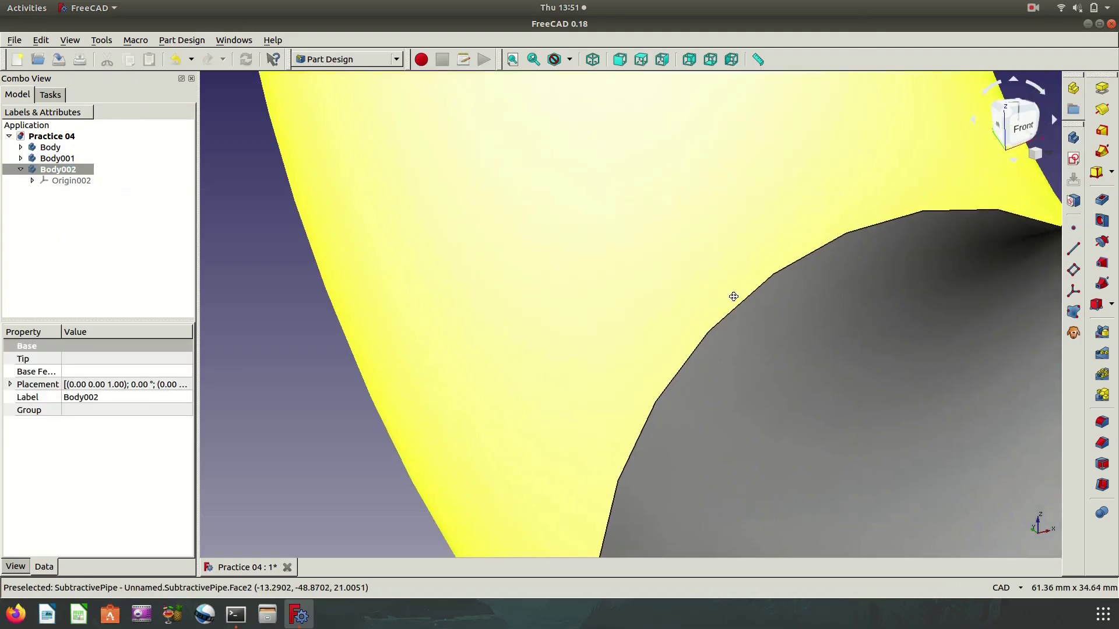
{"action": "scroll", "coordinate": [734, 296], "scroll_direction": "down", "scroll_amount": 5}
{"action": "scroll", "coordinate": [729, 367], "scroll_direction": "down", "scroll_amount": 2}
{"action": "mouse_move", "coordinate": [789, 349]}
{"action": "middle_mouse_down"}
{"action": "mouse_move", "coordinate": [709, 380]}
{"action": "mouse_move", "coordinate": [785, 324]}
{"action": "mouse_move", "coordinate": [644, 392]}
{"action": "mouse_move", "coordinate": [573, 324]}
{"action": "mouse_move", "coordinate": [629, 353]}
{"action": "middle_mouse_up"}
{"action": "middle_click_drag", "start_coordinate": [600, 153], "coordinate": [595, 92]}
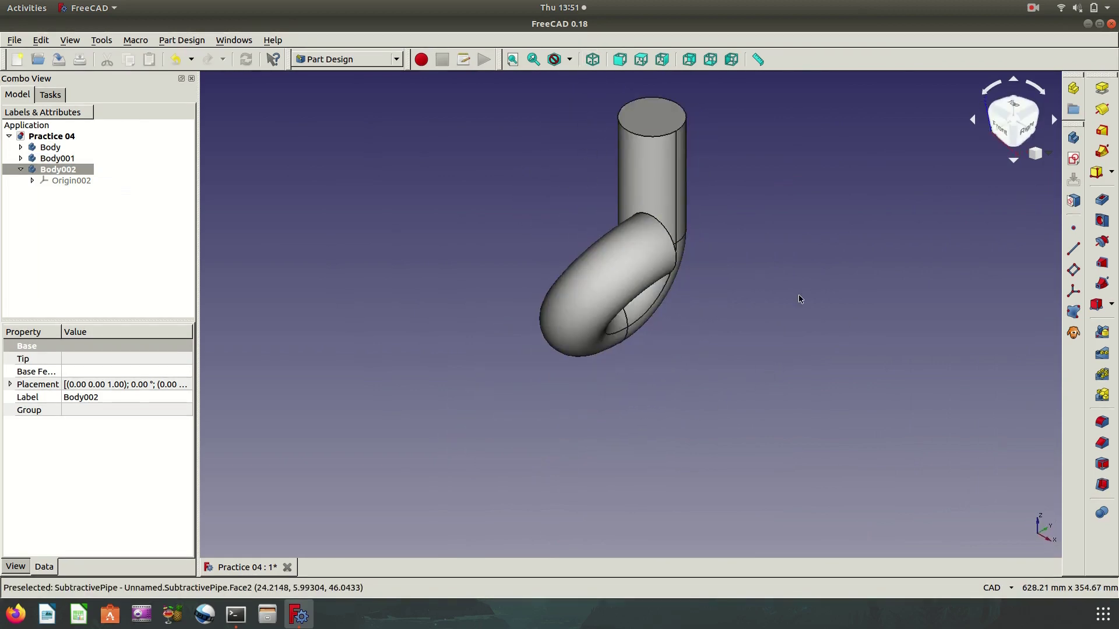
{"action": "scroll", "coordinate": [772, 410], "scroll_direction": "up", "scroll_amount": 3}
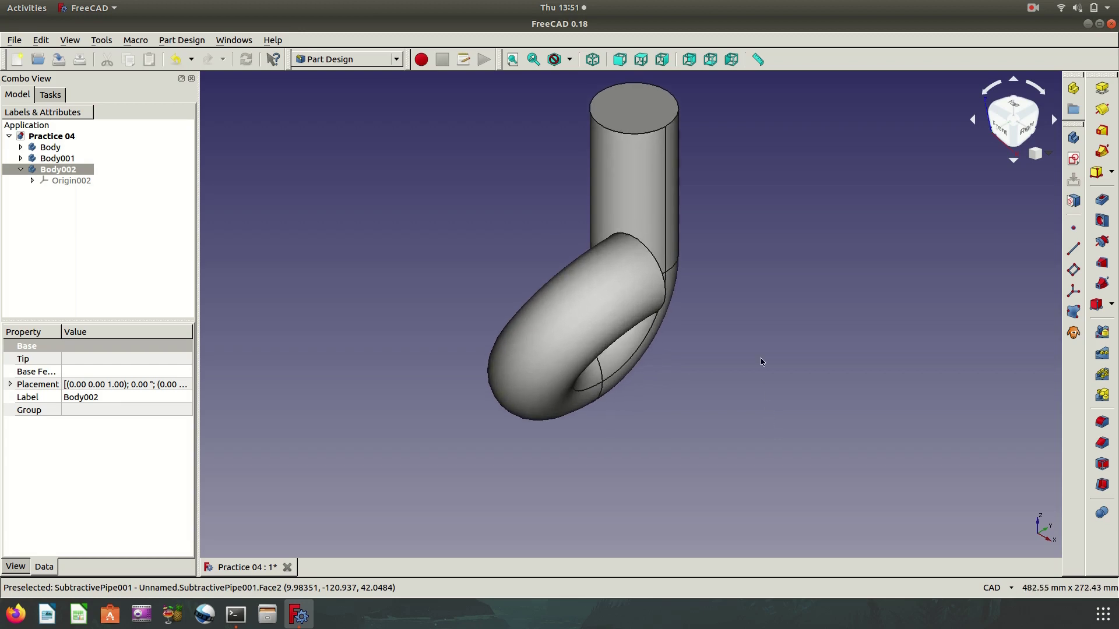
{"action": "middle_click_drag", "start_coordinate": [760, 361], "coordinate": [769, 408]}
Switch the draw style to Wireframe and pick XY_Plane002 as reference.
{"action": "left_click", "coordinate": [72, 181]}
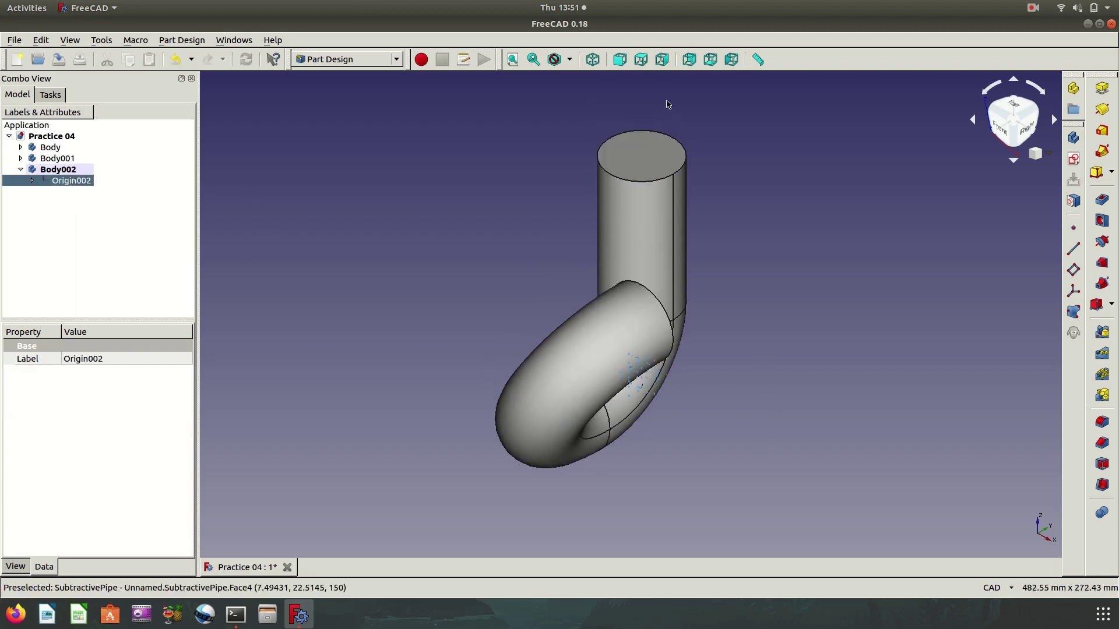
{"action": "left_click", "coordinate": [570, 59]}
{"action": "left_click", "coordinate": [577, 119]}
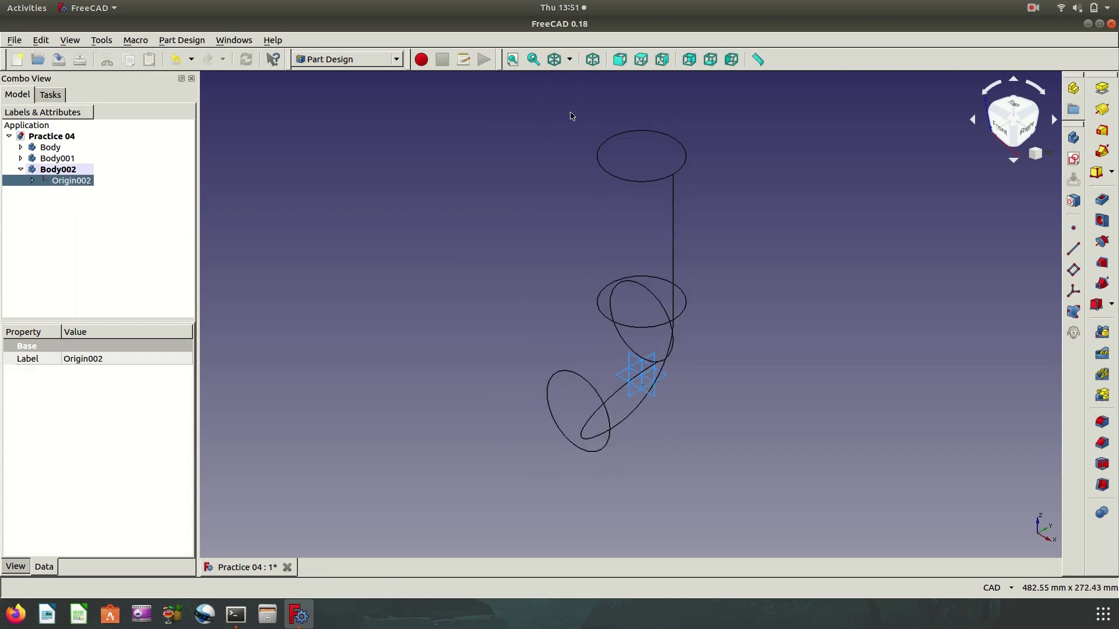
{"action": "left_click", "coordinate": [801, 286]}
{"action": "scroll", "coordinate": [762, 320], "scroll_direction": "up", "scroll_amount": 2}
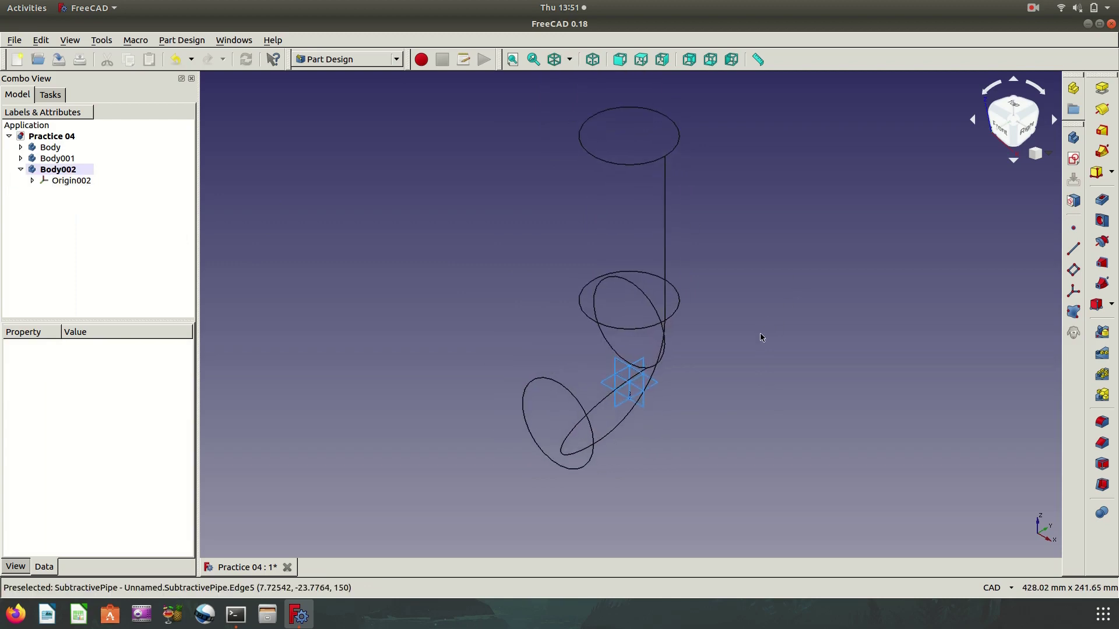
{"action": "left_click", "coordinate": [643, 381]}
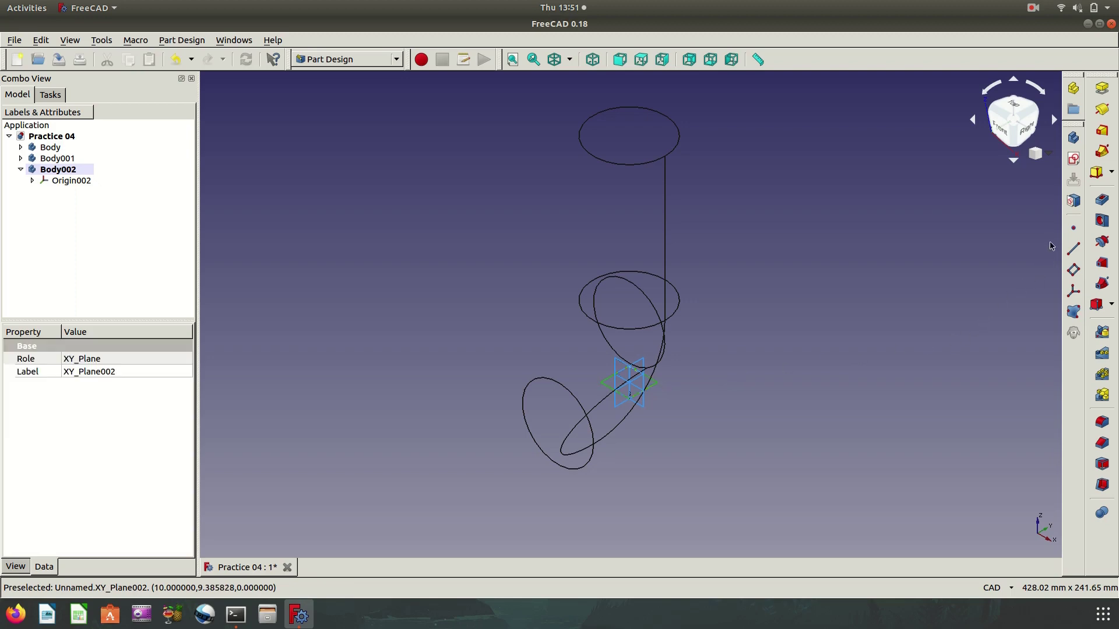
Create DatumPlane003 on XY_Plane002, offset 86.6 mm along Z.
{"action": "left_click", "coordinate": [1075, 271]}
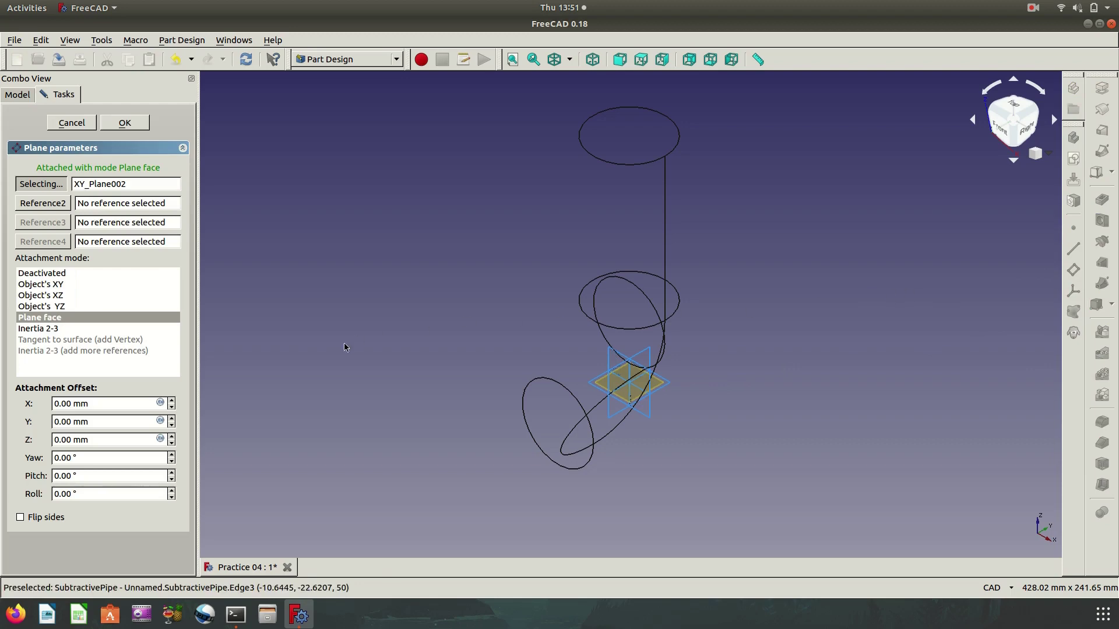
{"action": "left_click_drag", "start_coordinate": [77, 438], "coordinate": [42, 444]}
{"action": "type", "text": "86."}
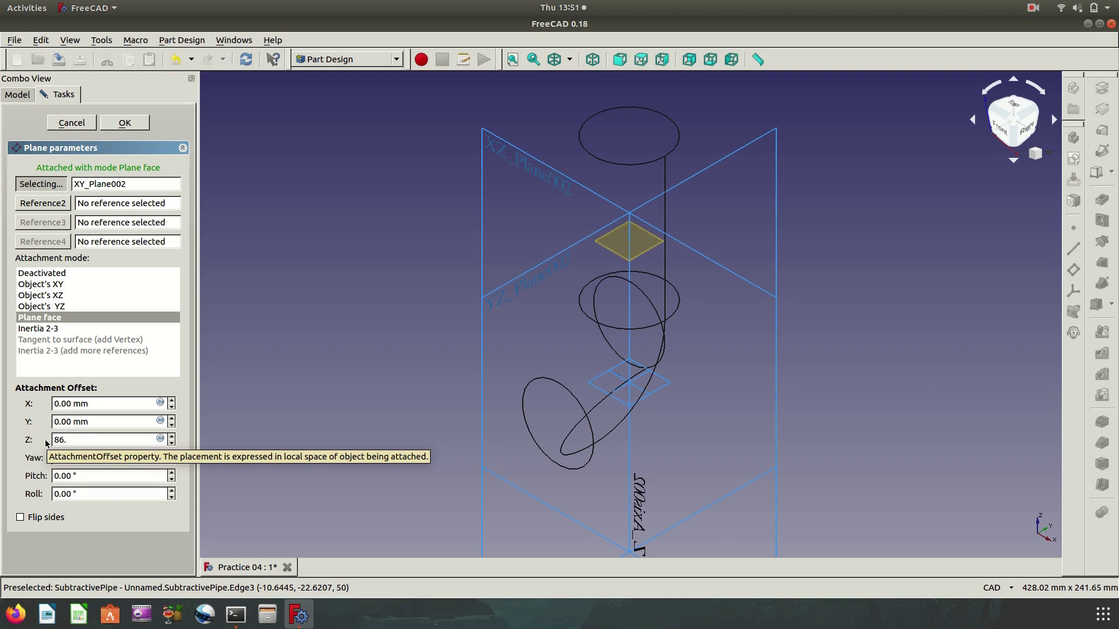
{"action": "type", "text": "602540378444"}
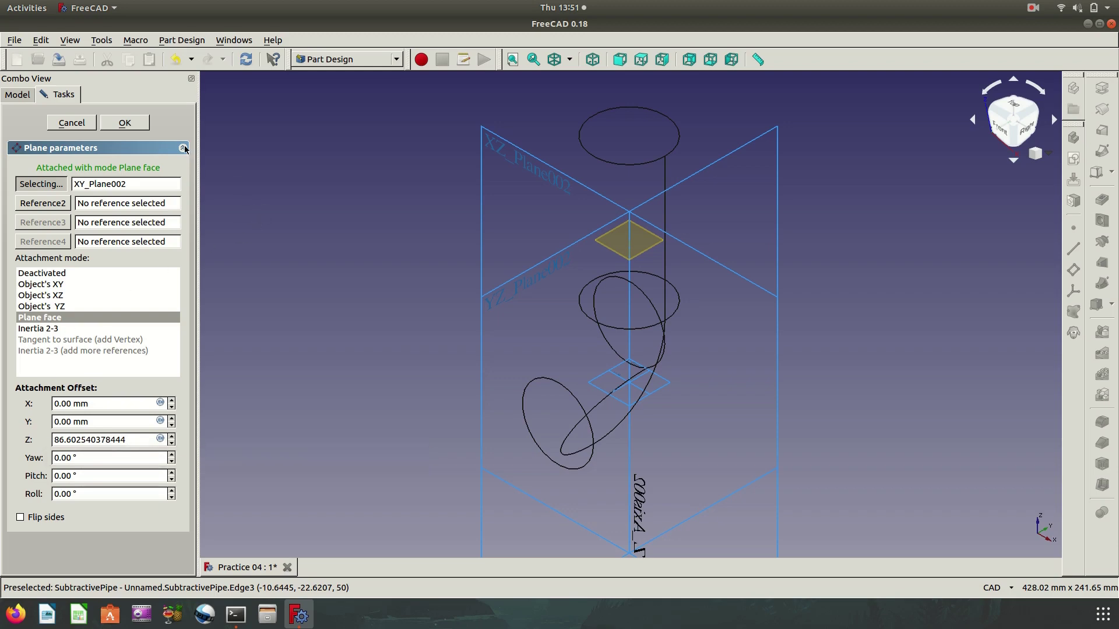
{"action": "left_click", "coordinate": [134, 123]}
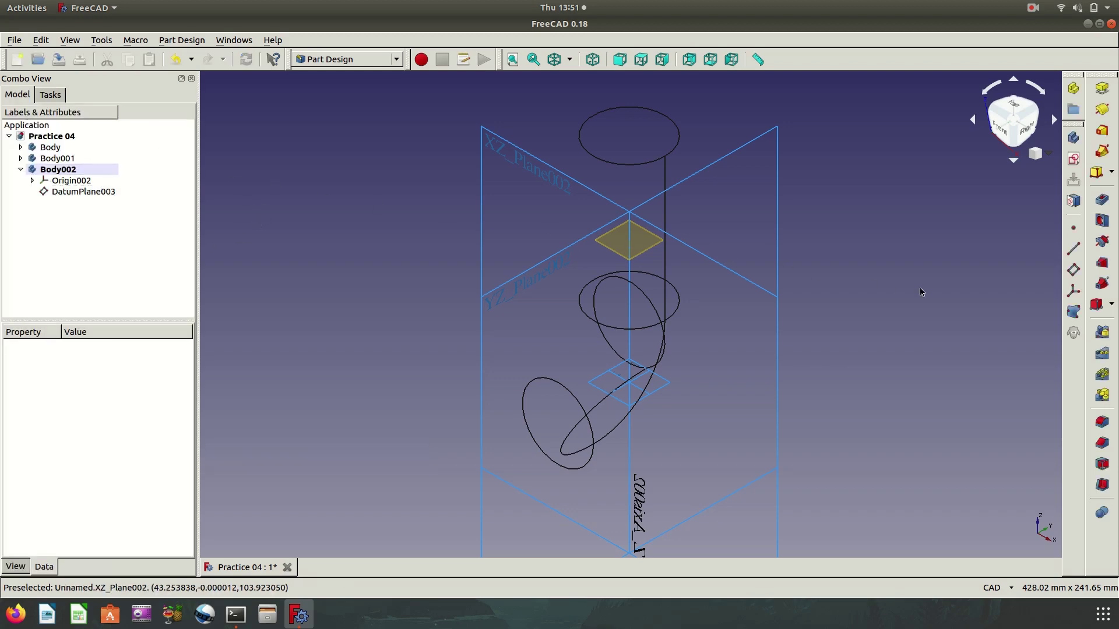
Create a new sketch on DatumPlane003.
{"action": "mouse_move", "coordinate": [705, 366]}
{"action": "middle_mouse_down"}
{"action": "mouse_move", "coordinate": [866, 332]}
{"action": "mouse_move", "coordinate": [700, 367]}
{"action": "mouse_move", "coordinate": [710, 372]}
{"action": "middle_mouse_up"}
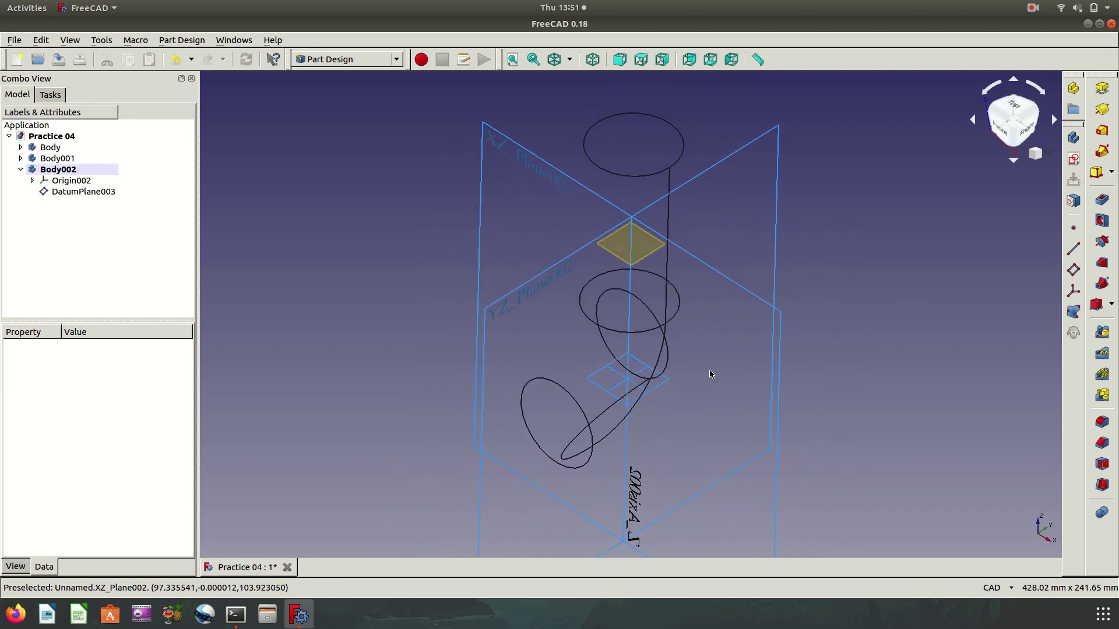
{"action": "left_click", "coordinate": [1073, 159]}
{"action": "left_click", "coordinate": [632, 245]}
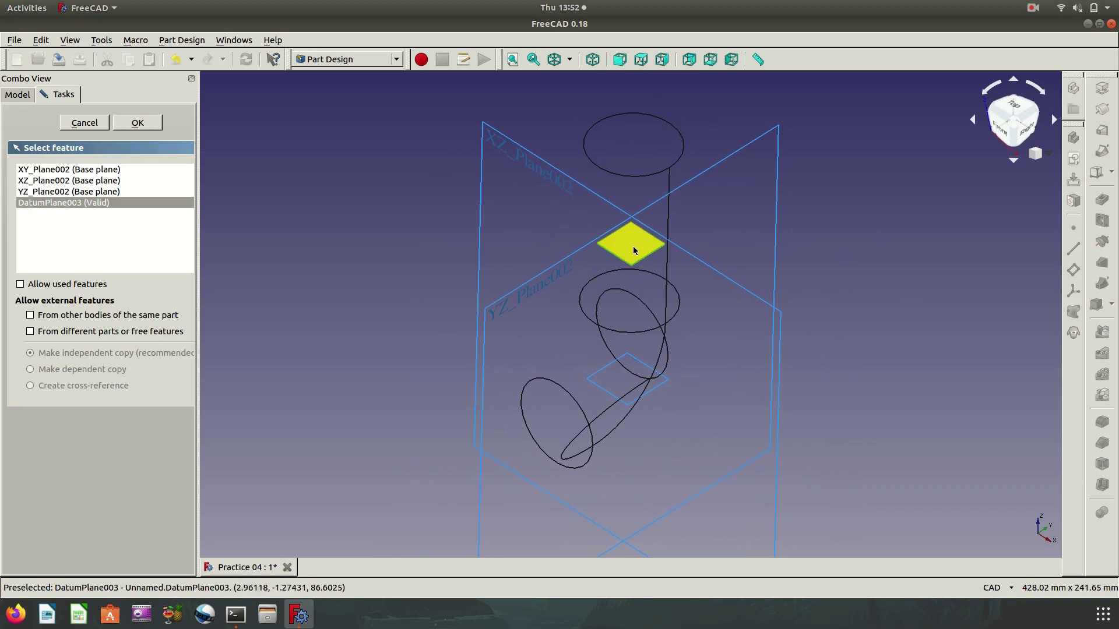
{"action": "left_click", "coordinate": [139, 123]}
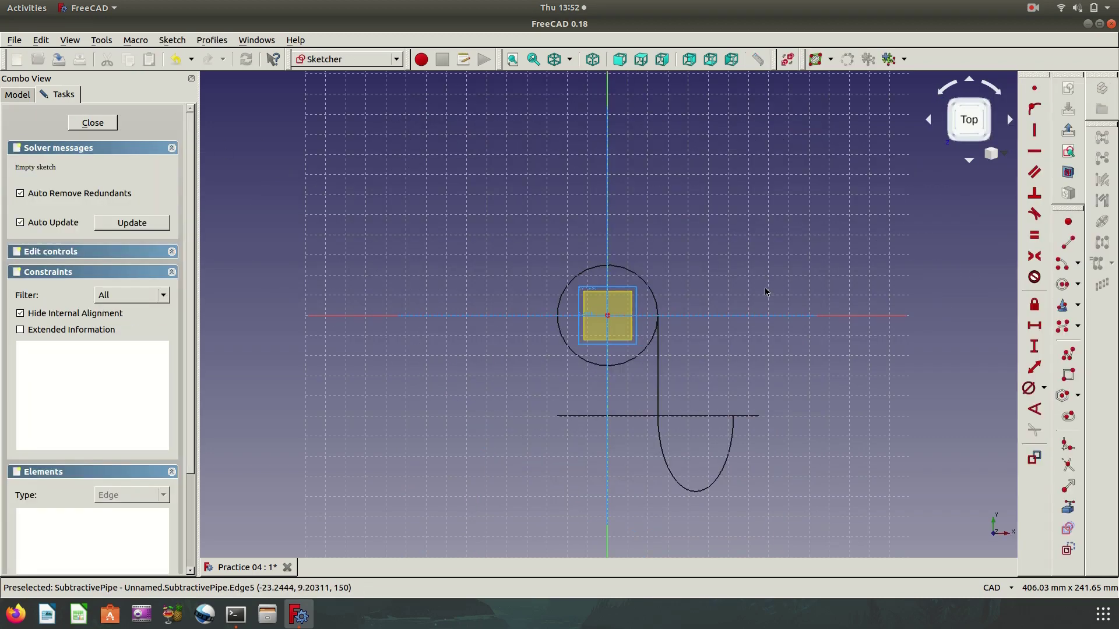
In top view, place an arc's centre below the origin and its start point to the right.
{"action": "mouse_move", "coordinate": [765, 303]}
{"action": "middle_mouse_down"}
{"action": "mouse_move", "coordinate": [649, 267]}
{"action": "mouse_move", "coordinate": [732, 280]}
{"action": "middle_mouse_up"}
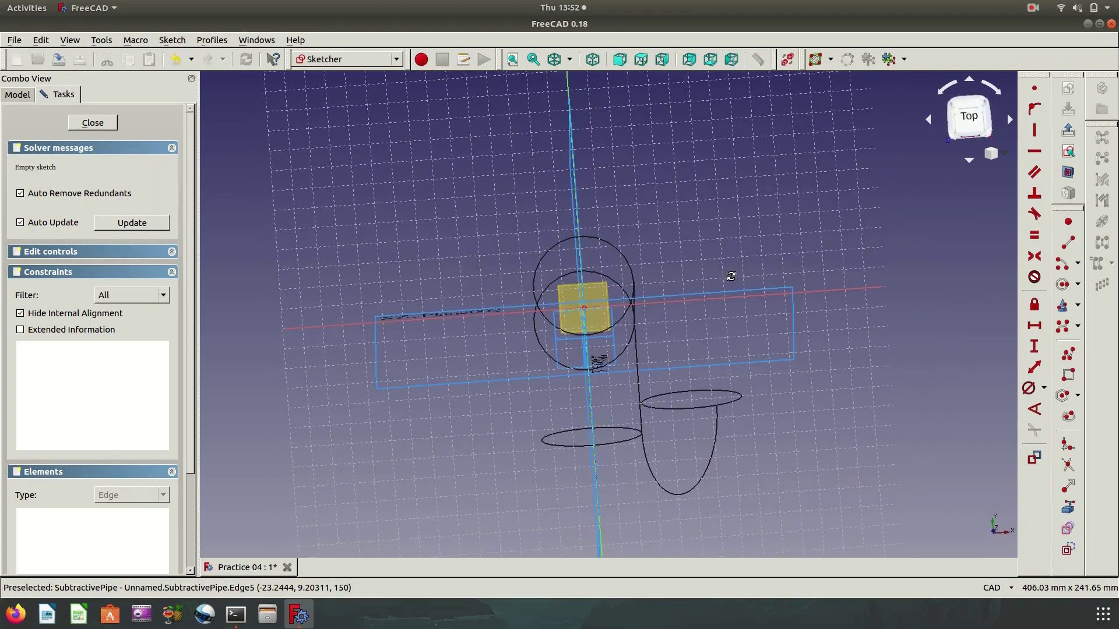
{"action": "left_click", "coordinate": [640, 58]}
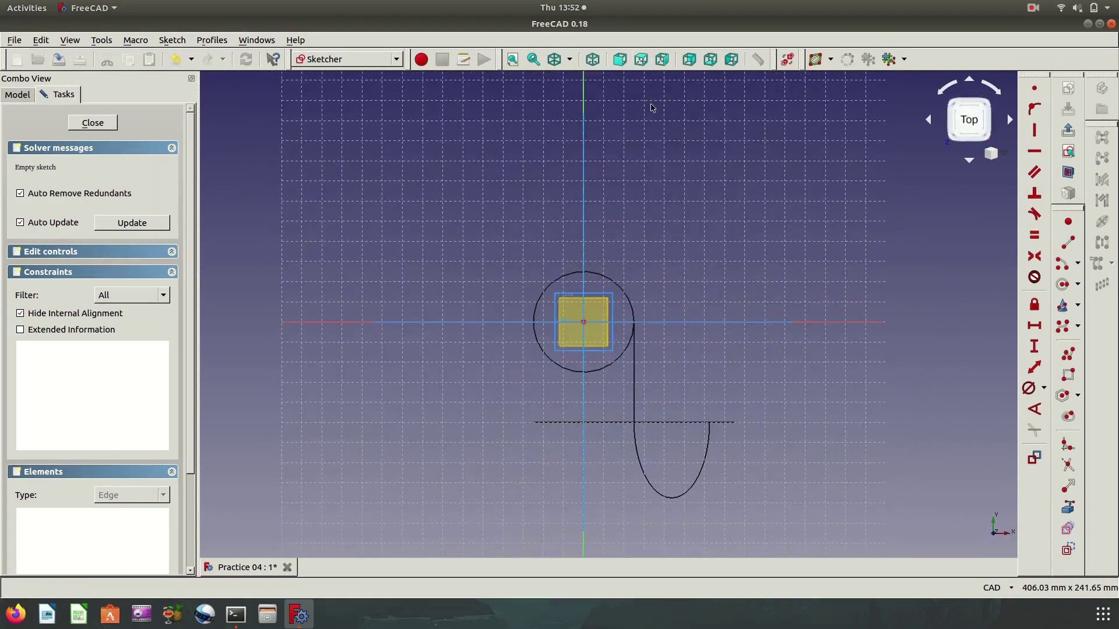
{"action": "key", "text": "v"}
{"action": "key", "text": "f"}
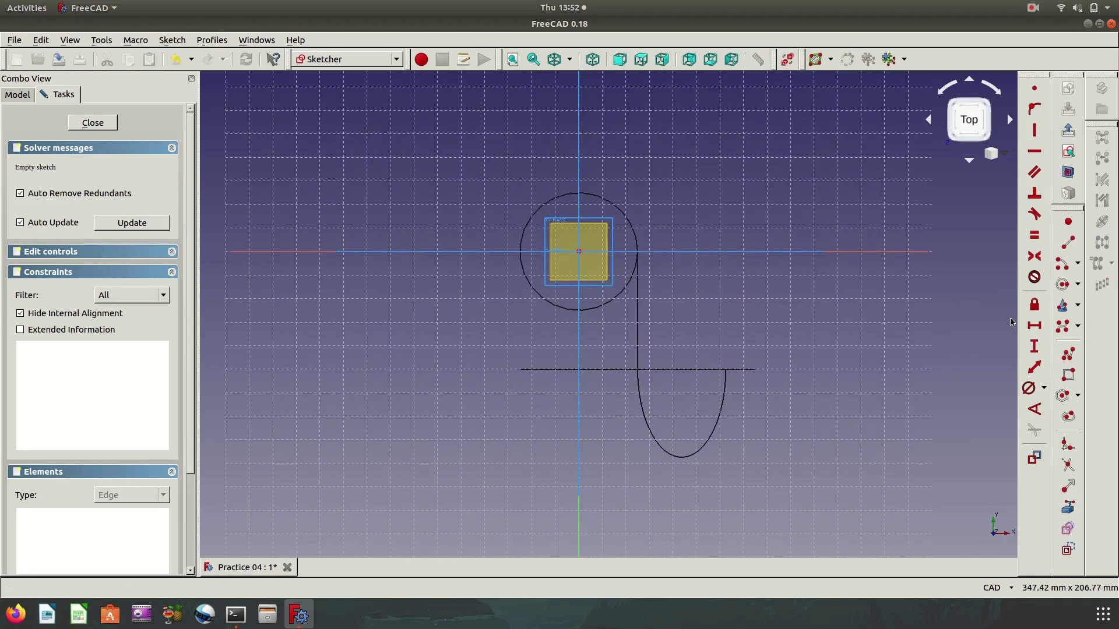
{"action": "left_click", "coordinate": [1061, 264]}
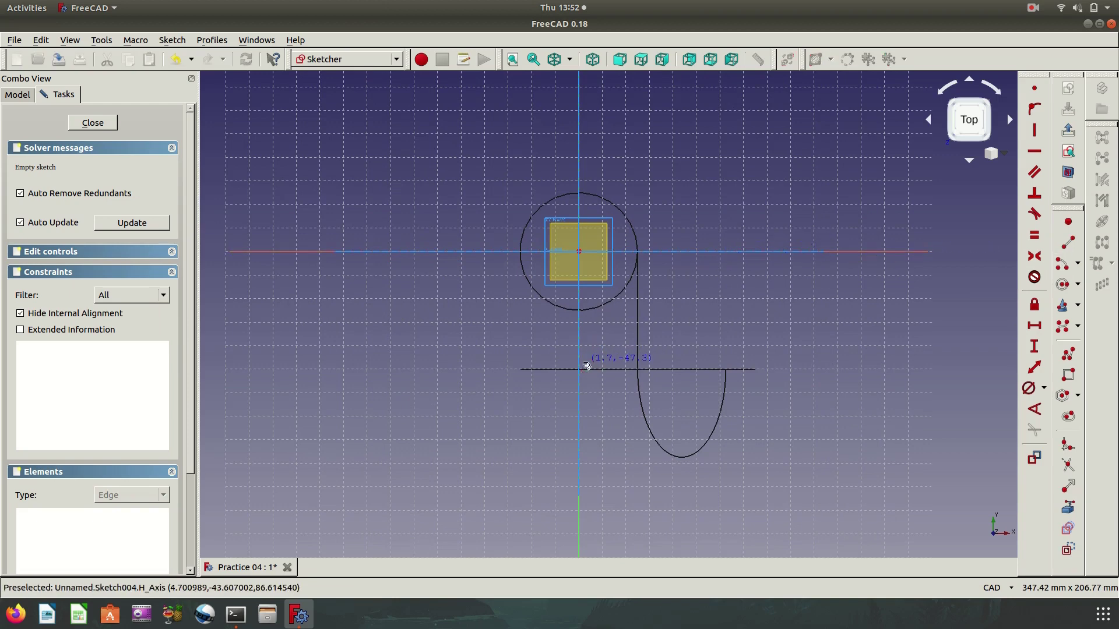
{"action": "left_click", "coordinate": [584, 363]}
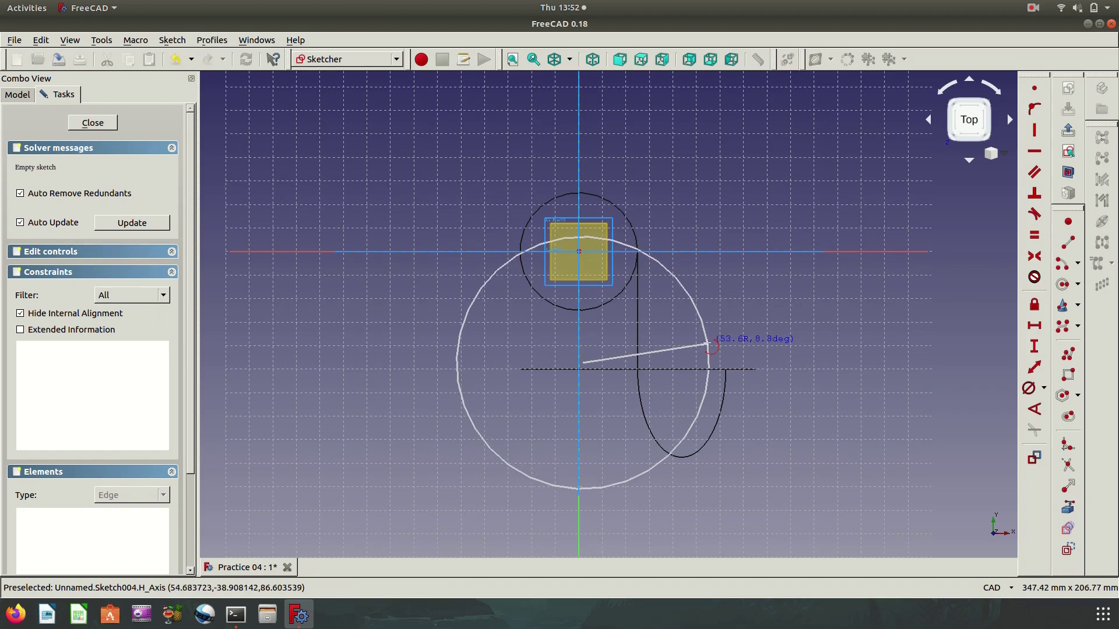
{"action": "left_click", "coordinate": [737, 349]}
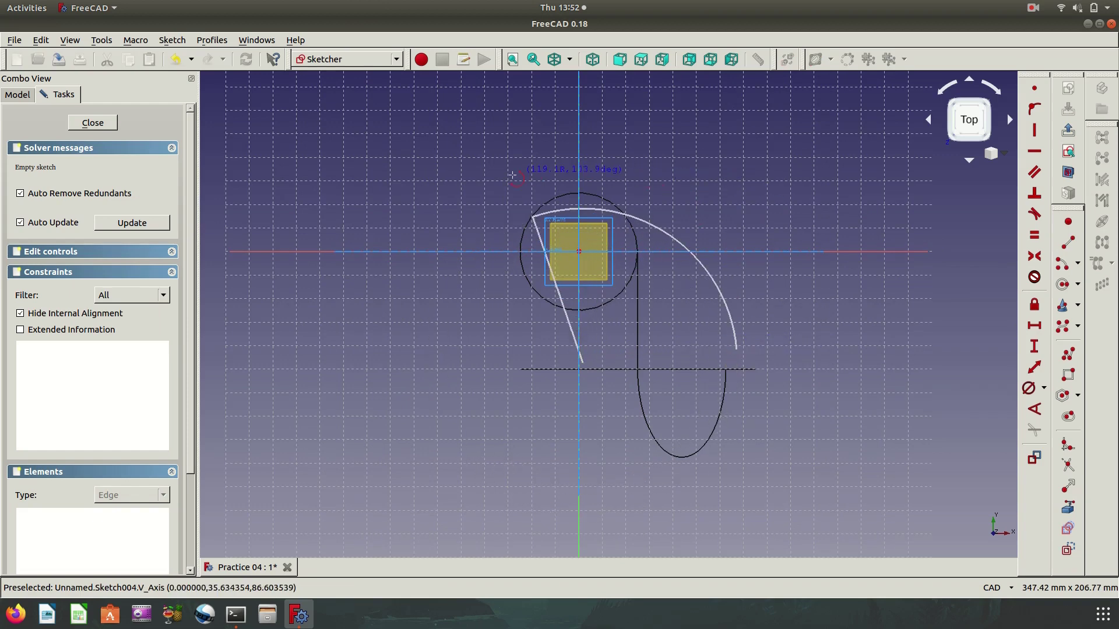
Finish the arc on the left side and exit the arc tool.
{"action": "left_click", "coordinate": [411, 357]}
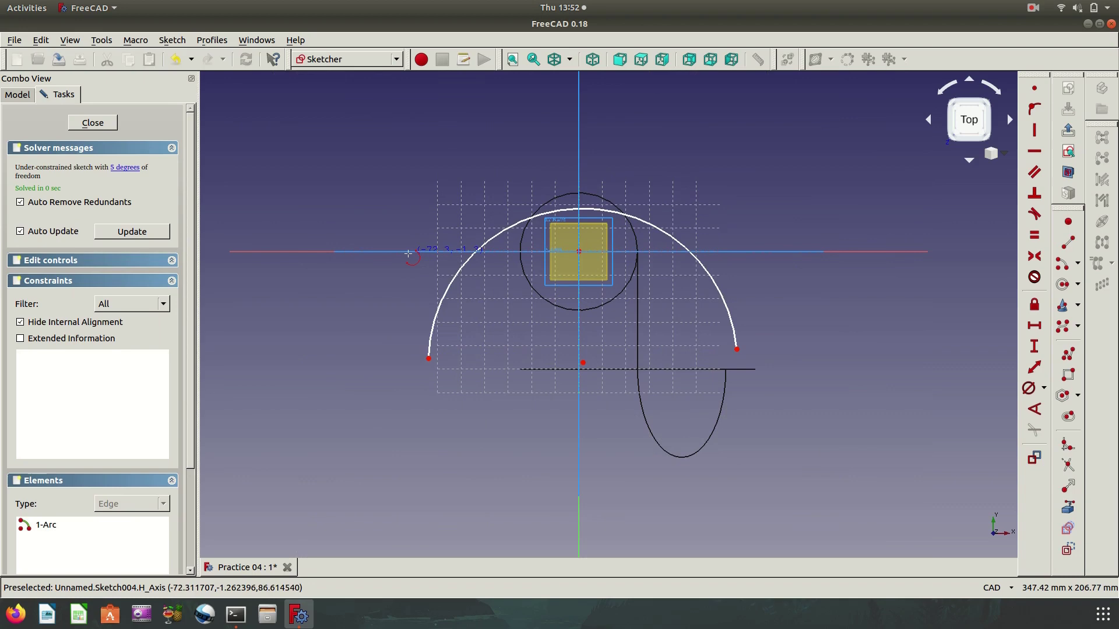
{"action": "left_click", "coordinate": [1033, 8]}
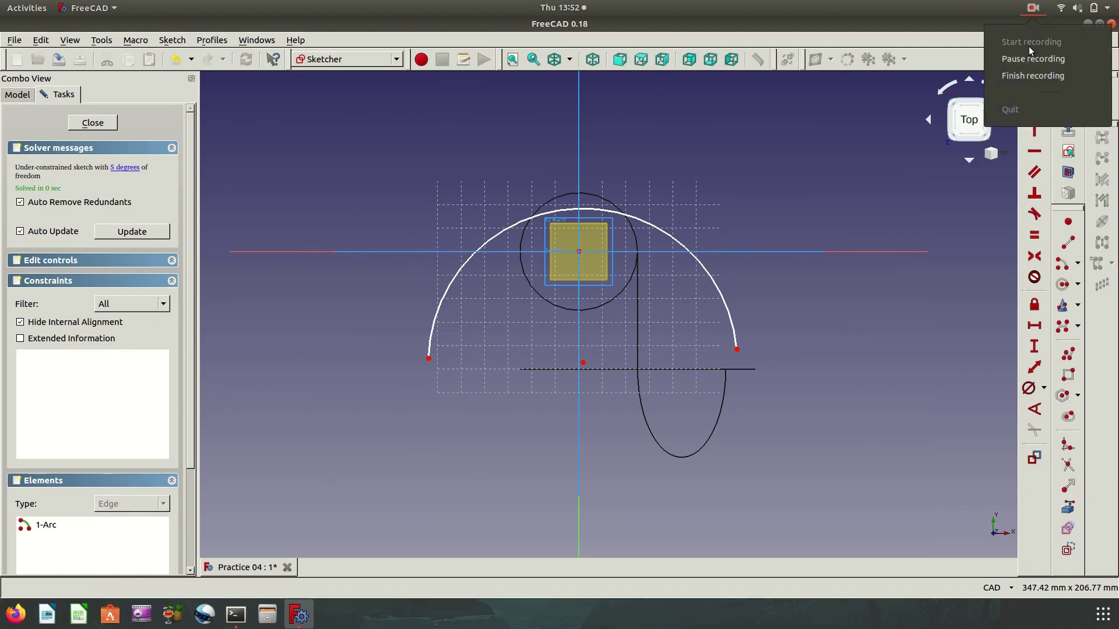
{"action": "left_click", "coordinate": [884, 169]}
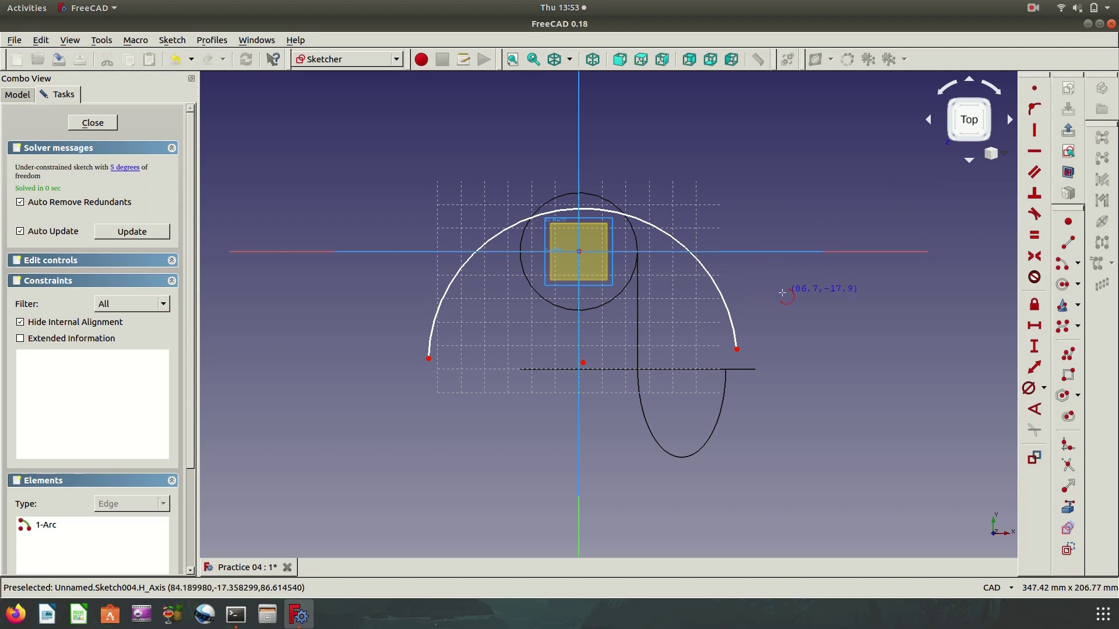
{"action": "right_click", "coordinate": [761, 342]}
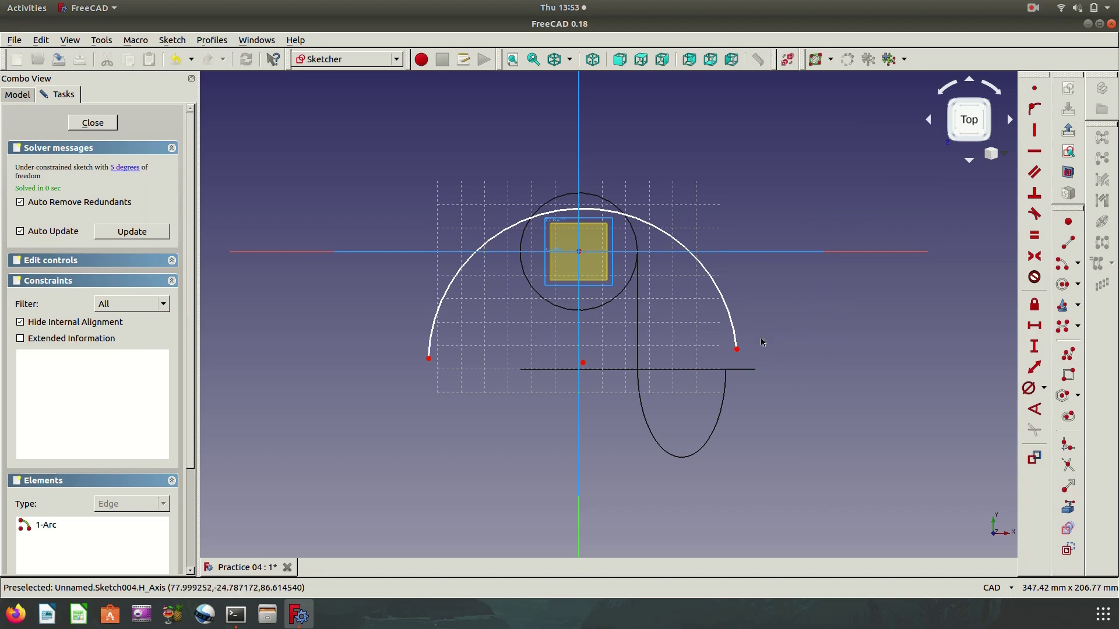
Constrain the arc's right endpoint 50 mm vertically from the horizontal axis.
{"action": "left_click", "coordinate": [737, 350]}
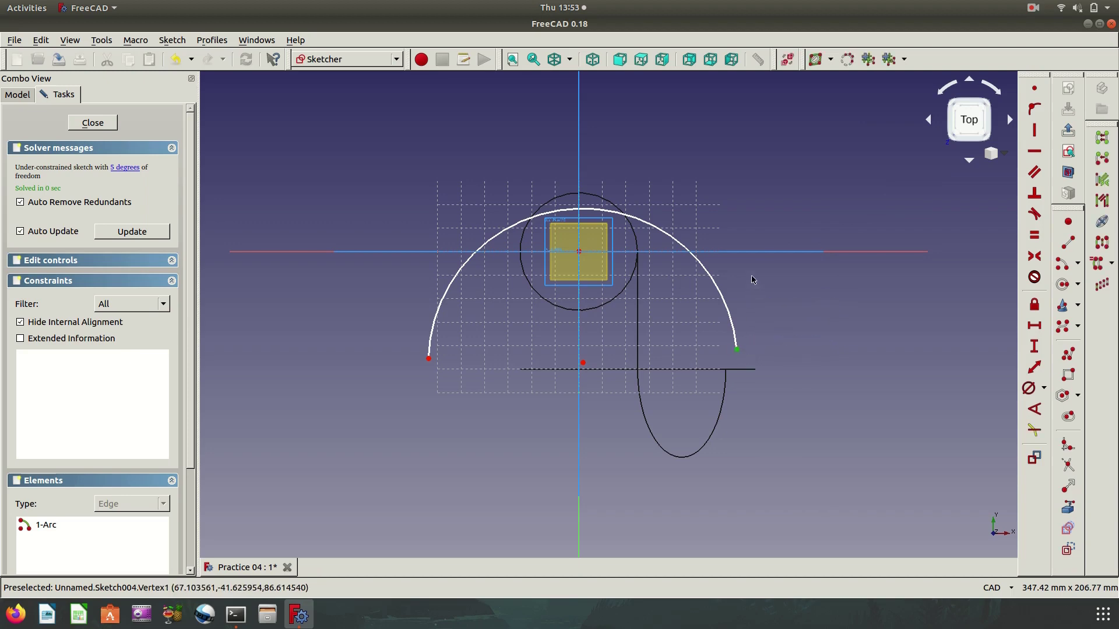
{"action": "left_click", "coordinate": [758, 254]}
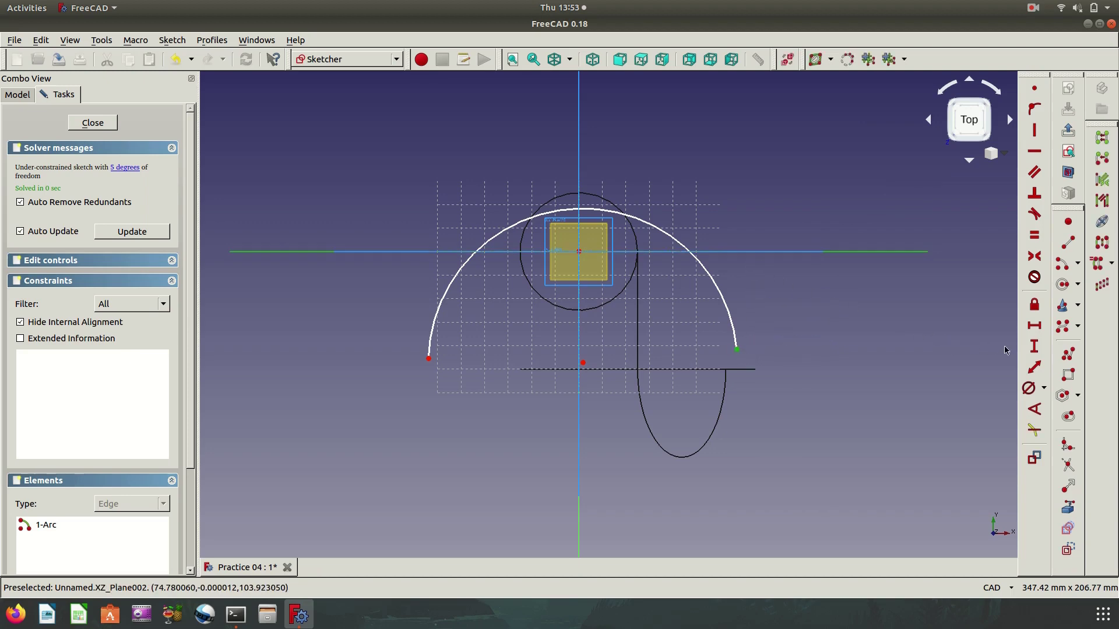
{"action": "left_click", "coordinate": [1033, 346]}
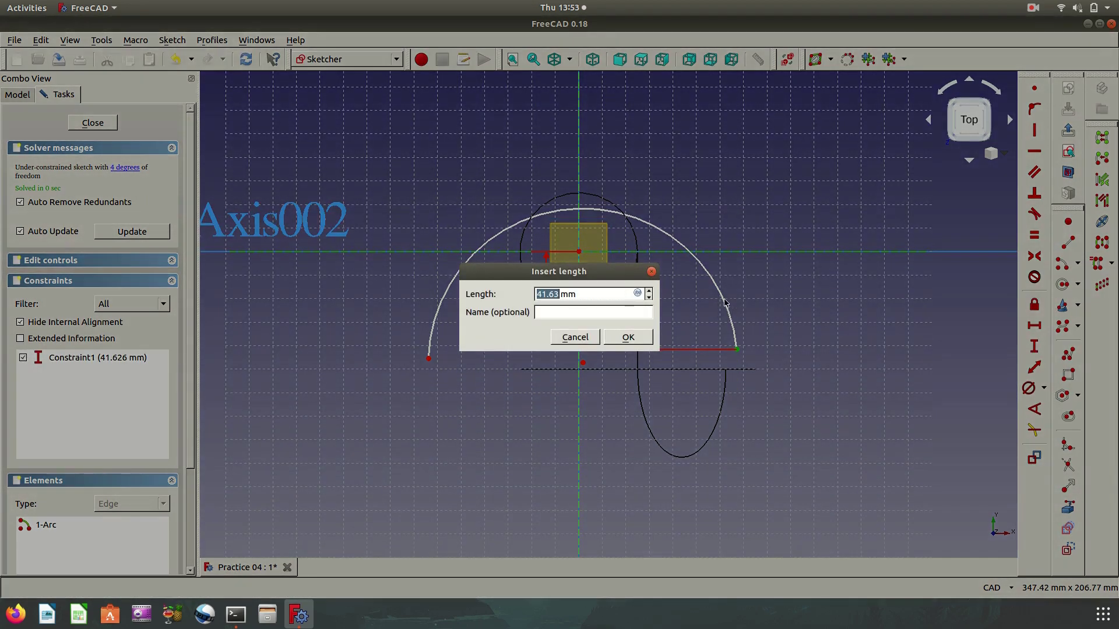
{"action": "type", "text": "5"}
{"action": "type", "text": "0"}
{"action": "key", "text": "Return"}
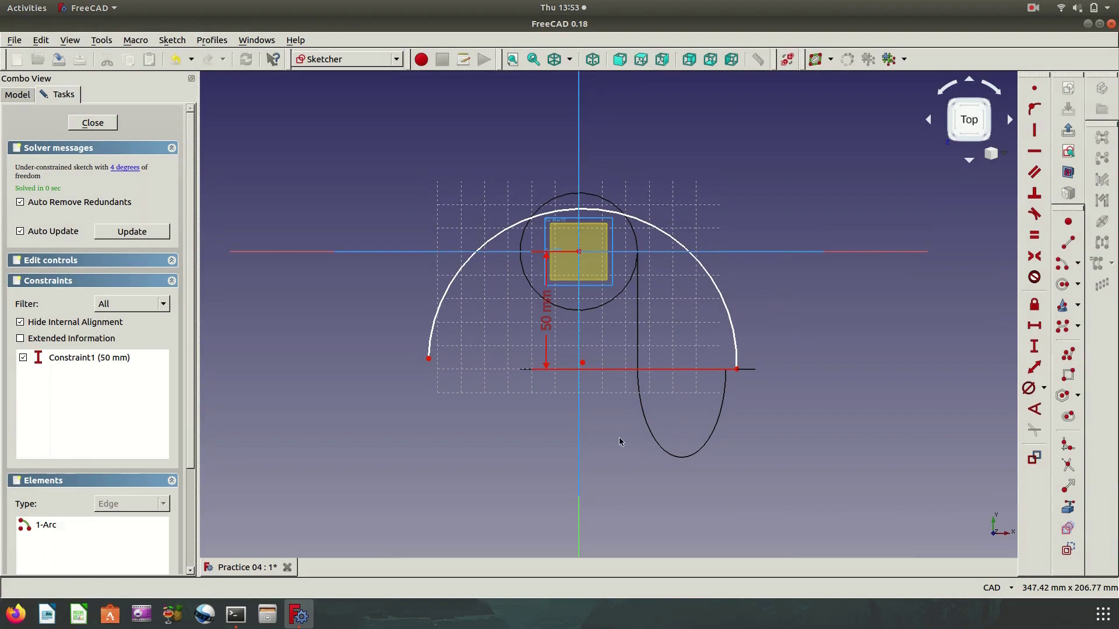
Place the arc's centre on the vertical axis.
{"action": "middle_click_drag", "start_coordinate": [620, 441], "coordinate": [420, 380]}
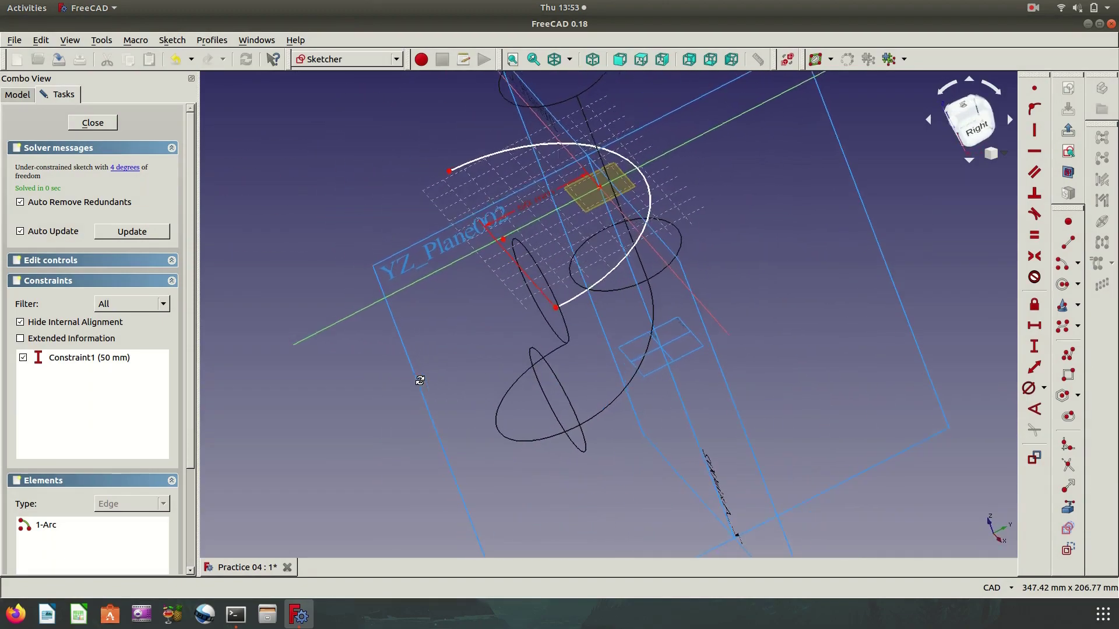
{"action": "key", "text": "2"}
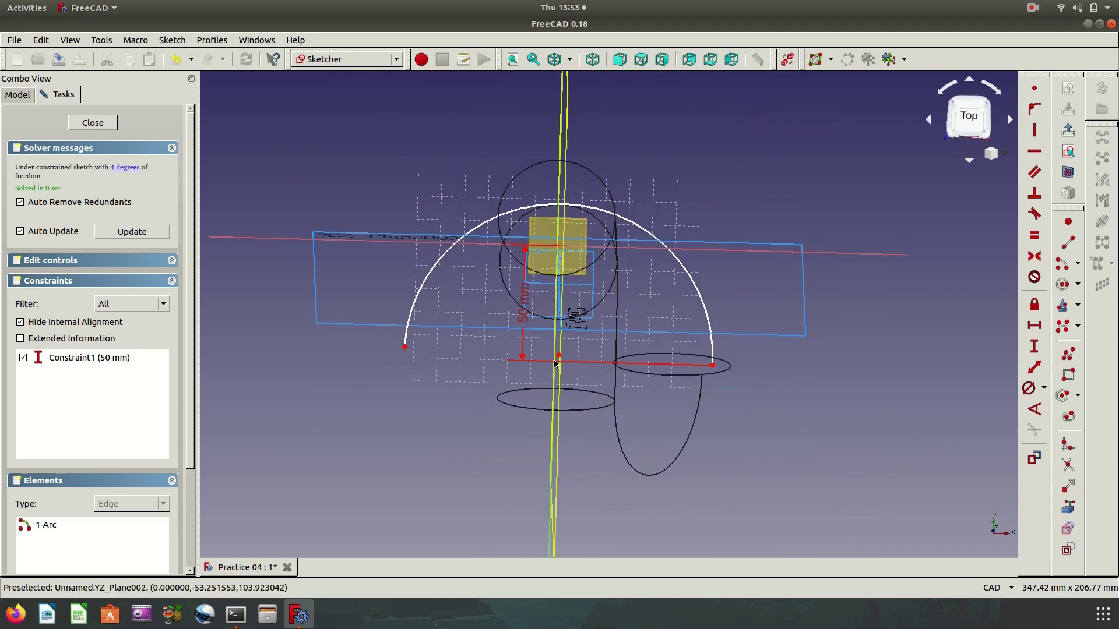
{"action": "left_click", "coordinate": [639, 65]}
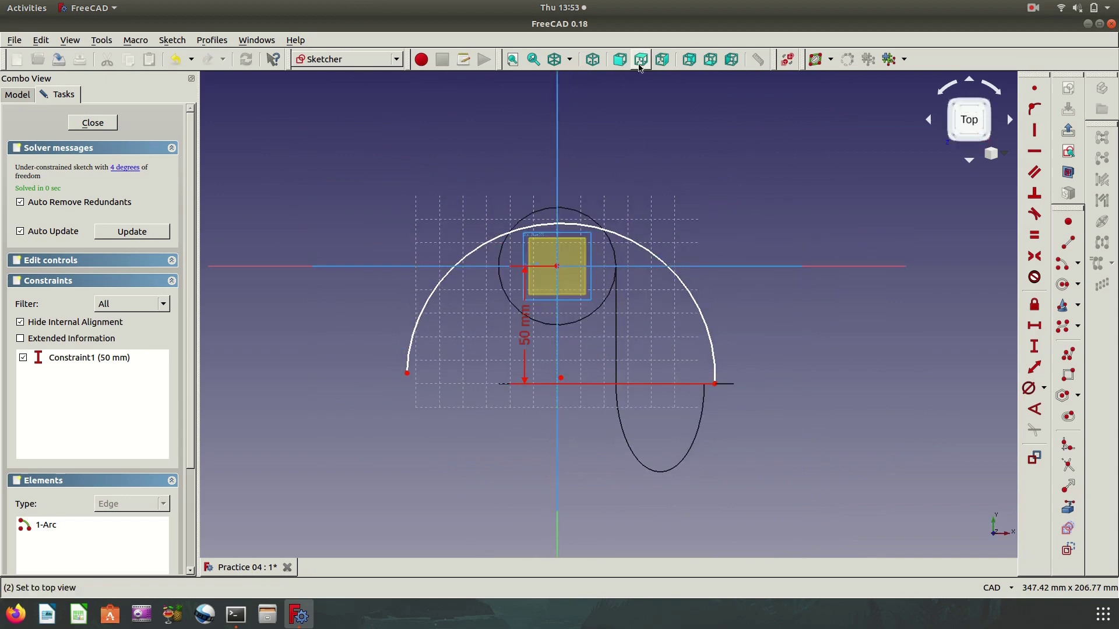
{"action": "left_click", "coordinate": [560, 378]}
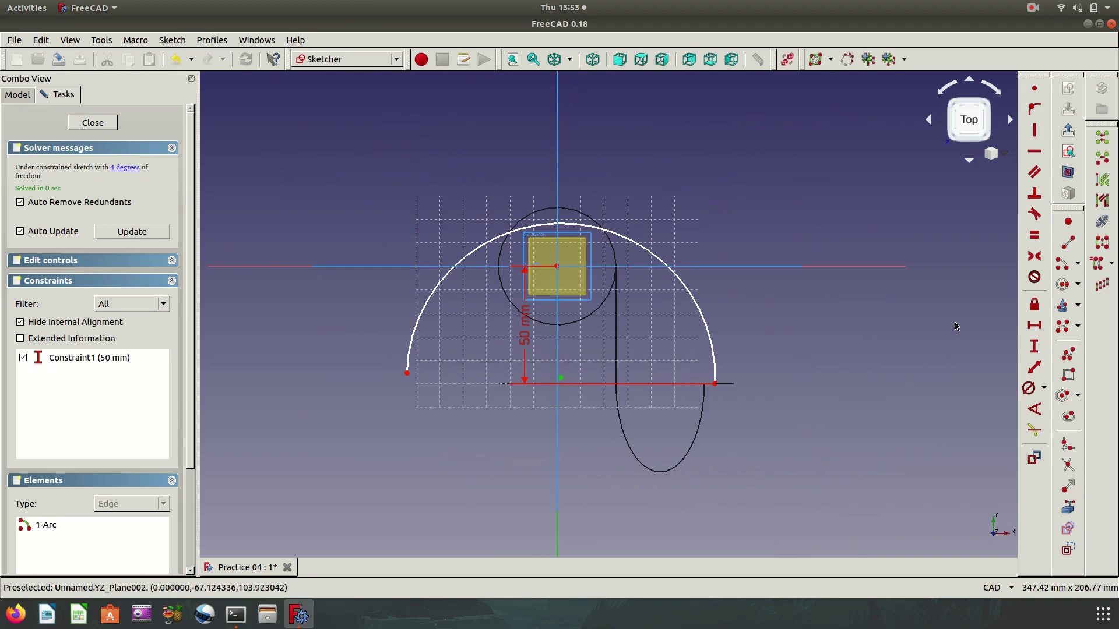
{"action": "left_click", "coordinate": [1034, 108]}
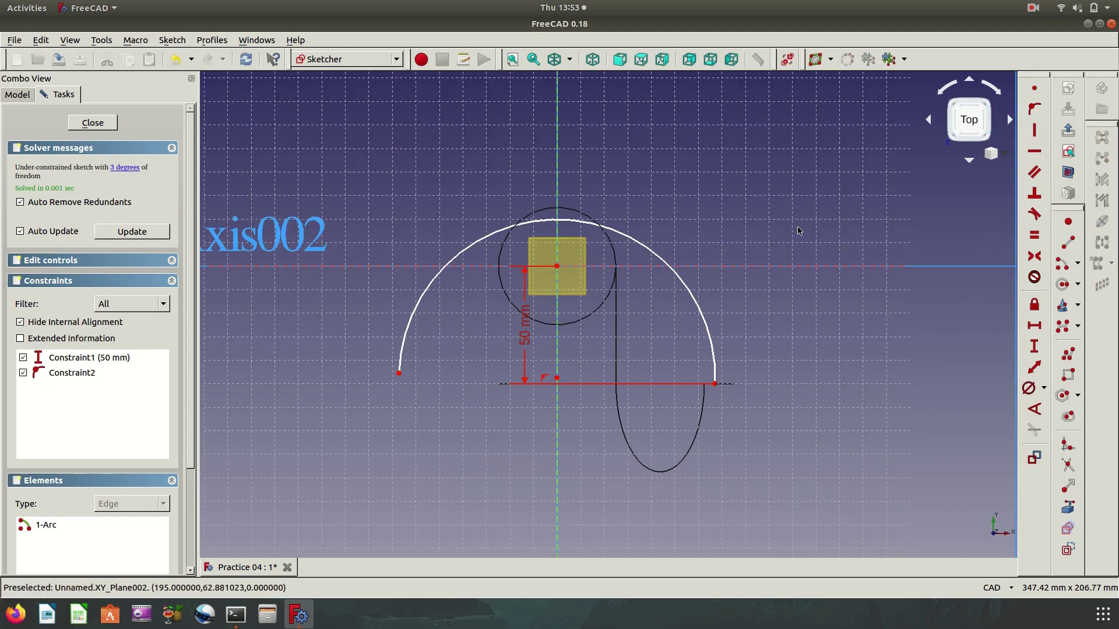
Give the arc a 100 mm diameter constraint.
{"action": "left_click", "coordinate": [693, 293]}
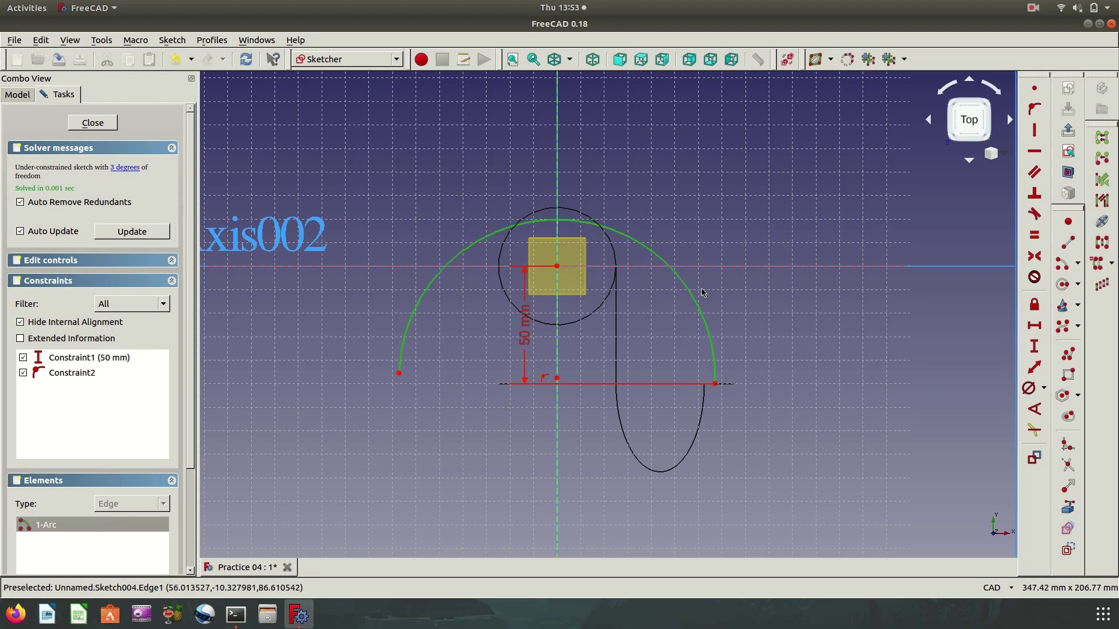
{"action": "left_click", "coordinate": [1028, 388]}
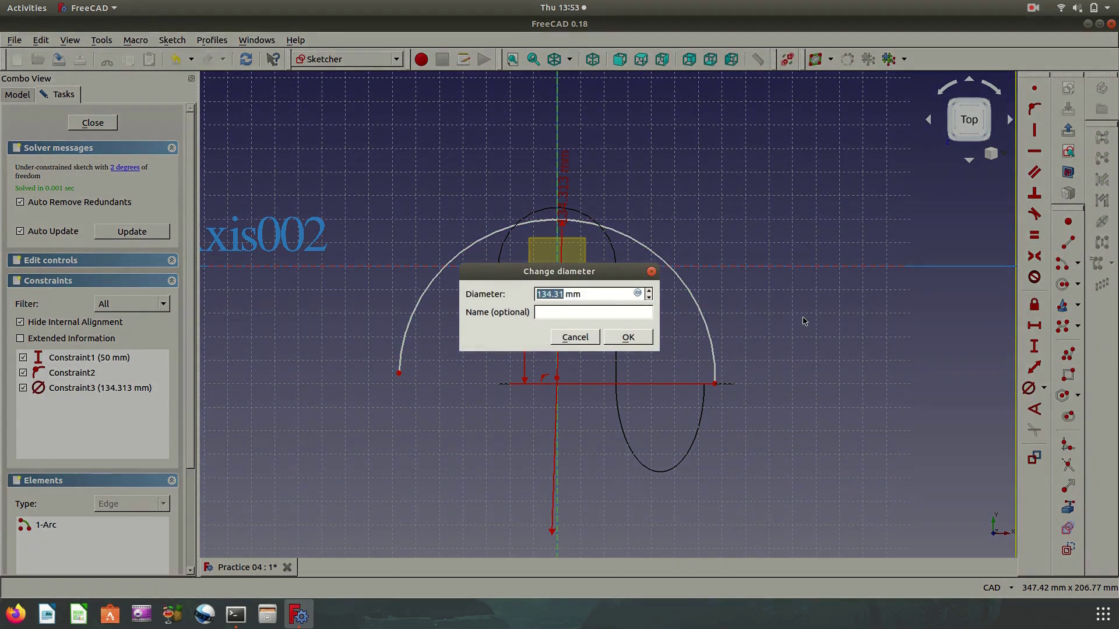
{"action": "type", "text": "100"}
{"action": "left_click", "coordinate": [648, 341]}
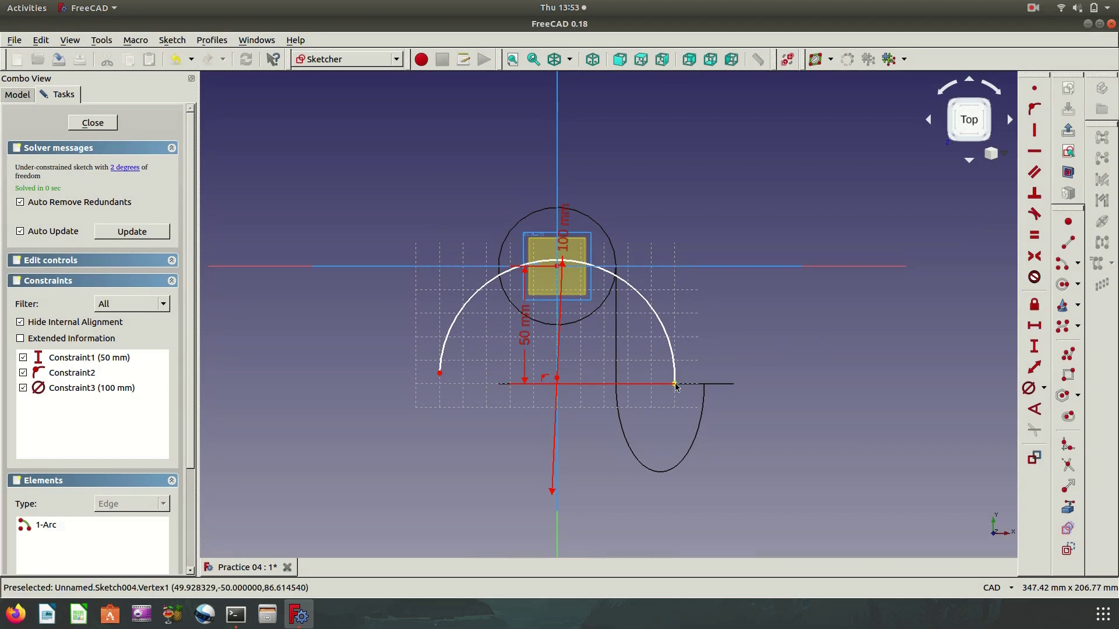
{"action": "left_click_drag", "start_coordinate": [525, 376], "coordinate": [733, 332]}
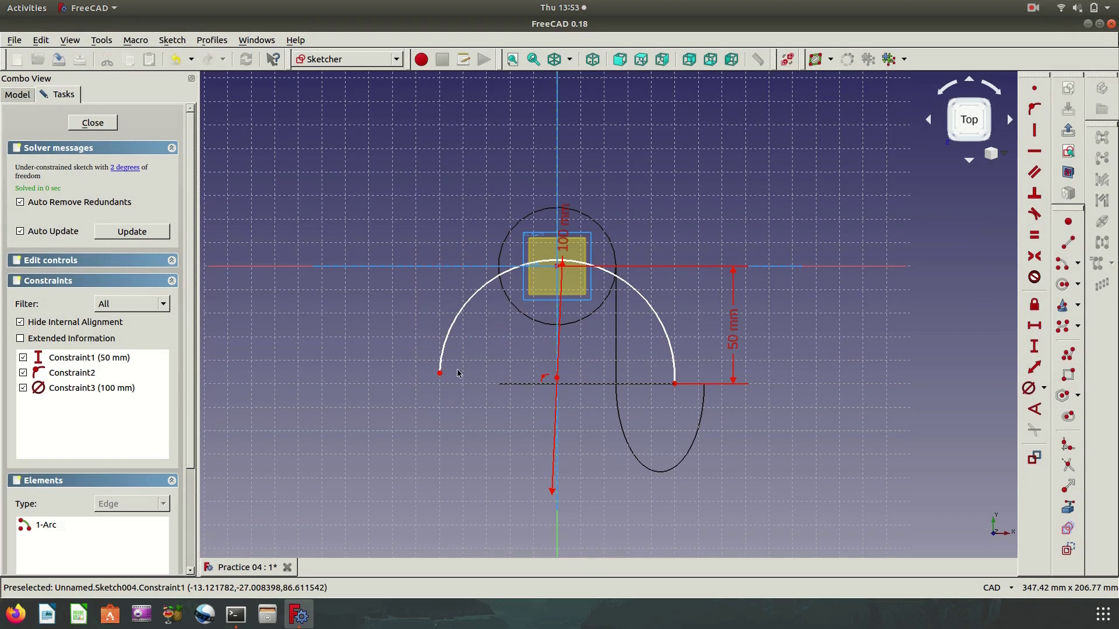
Constrain the arc's left endpoint 50 mm vertically from the horizontal axis.
{"action": "left_click", "coordinate": [439, 373]}
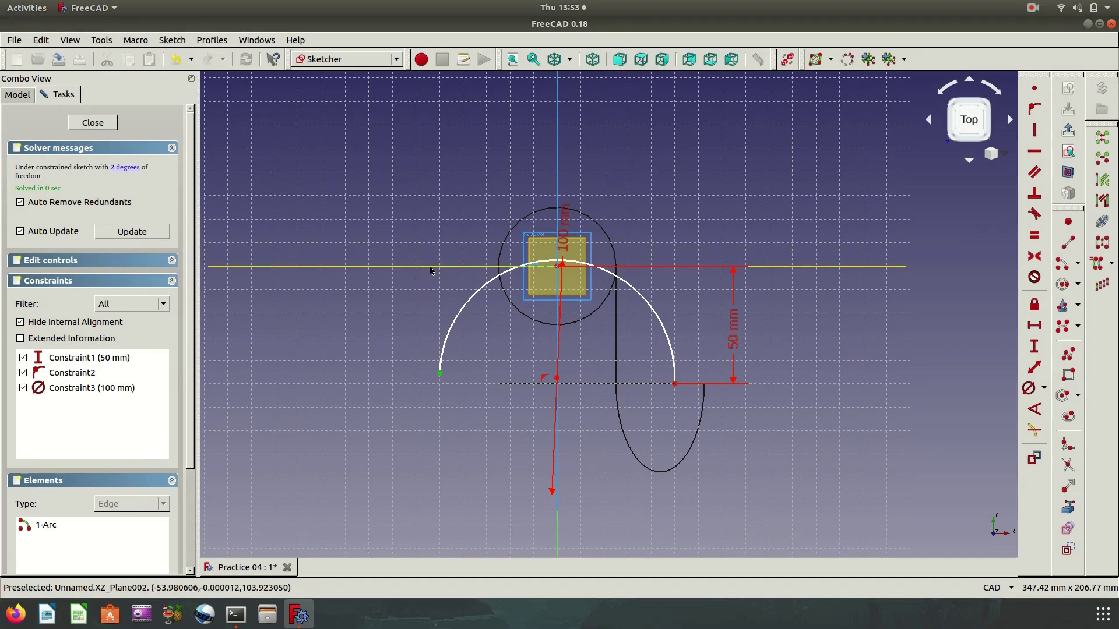
{"action": "left_click", "coordinate": [430, 269]}
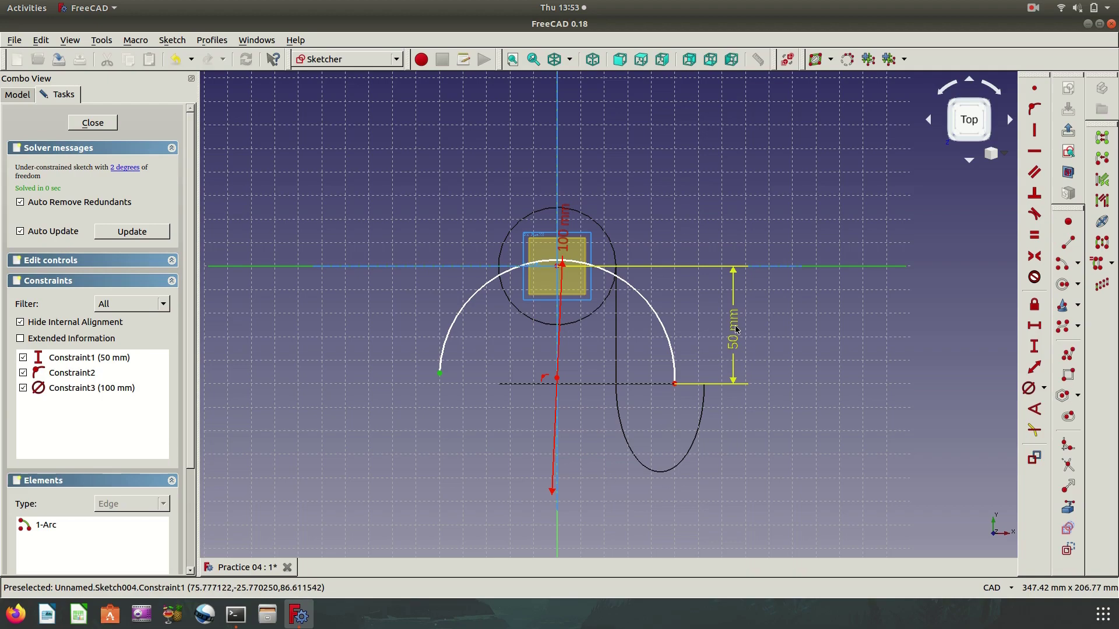
{"action": "left_click", "coordinate": [1034, 346]}
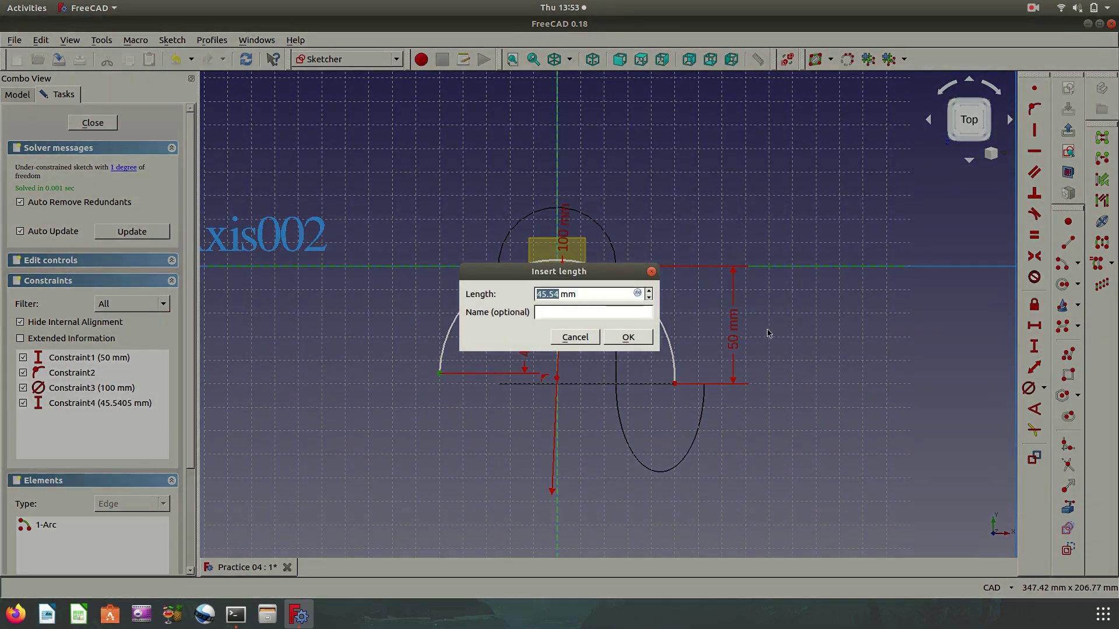
{"action": "type", "text": "5"}
{"action": "left_click", "coordinate": [628, 336]}
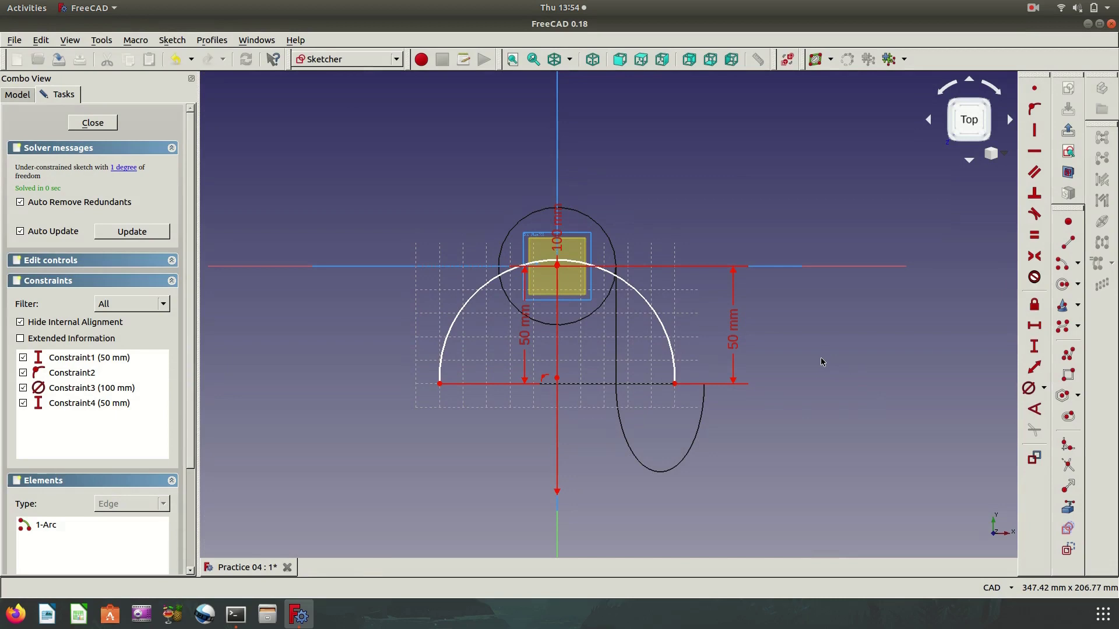
Delete the 50 mm vertical distance constraint on the arc's right endpoint.
{"action": "middle_click_drag", "start_coordinate": [821, 361], "coordinate": [805, 377]}
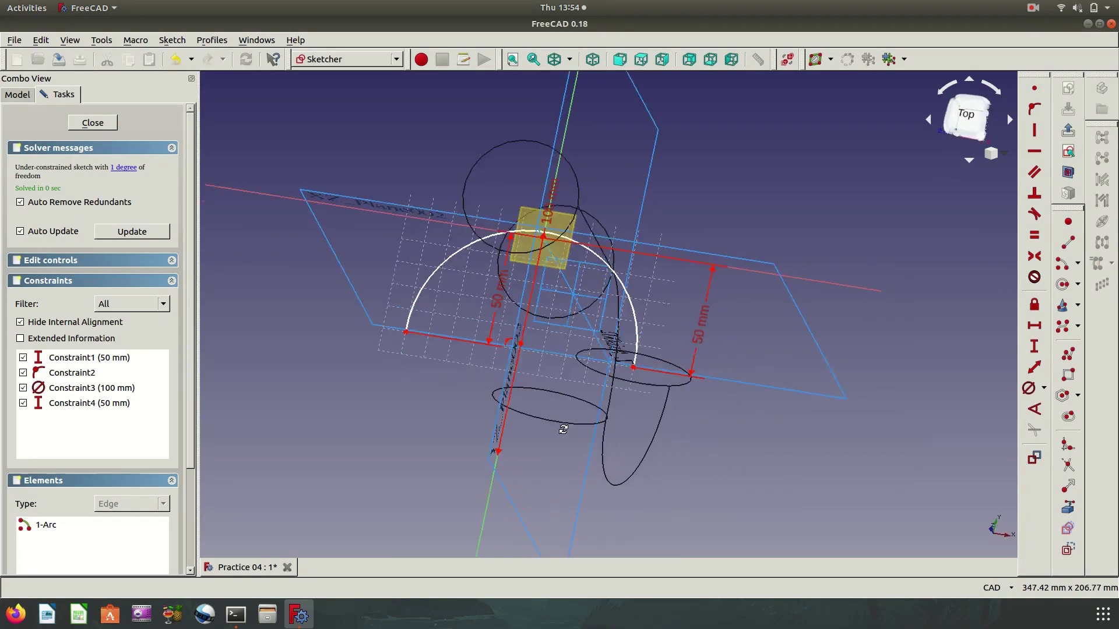
{"action": "middle_click_drag", "start_coordinate": [706, 421], "coordinate": [692, 333]}
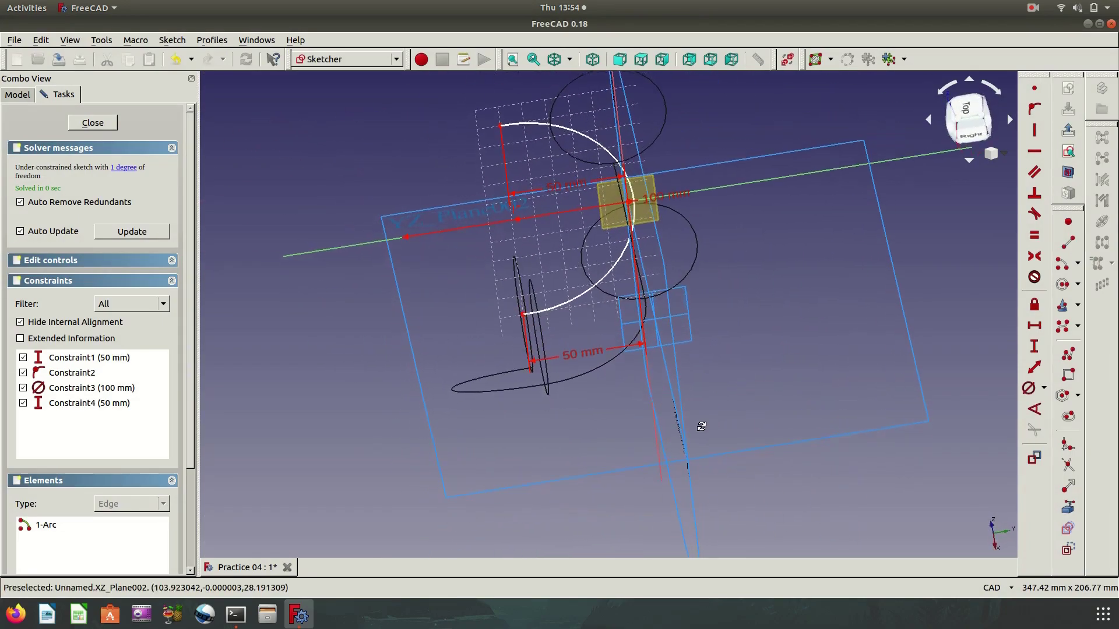
{"action": "key", "text": "2"}
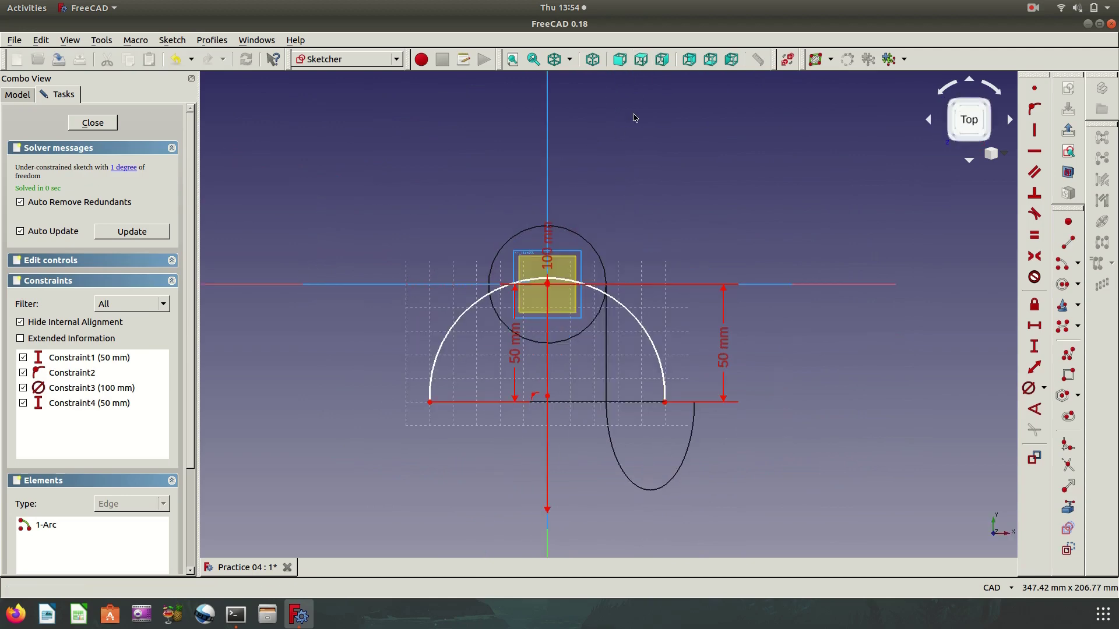
{"action": "middle_click_drag", "start_coordinate": [776, 442], "coordinate": [785, 396]}
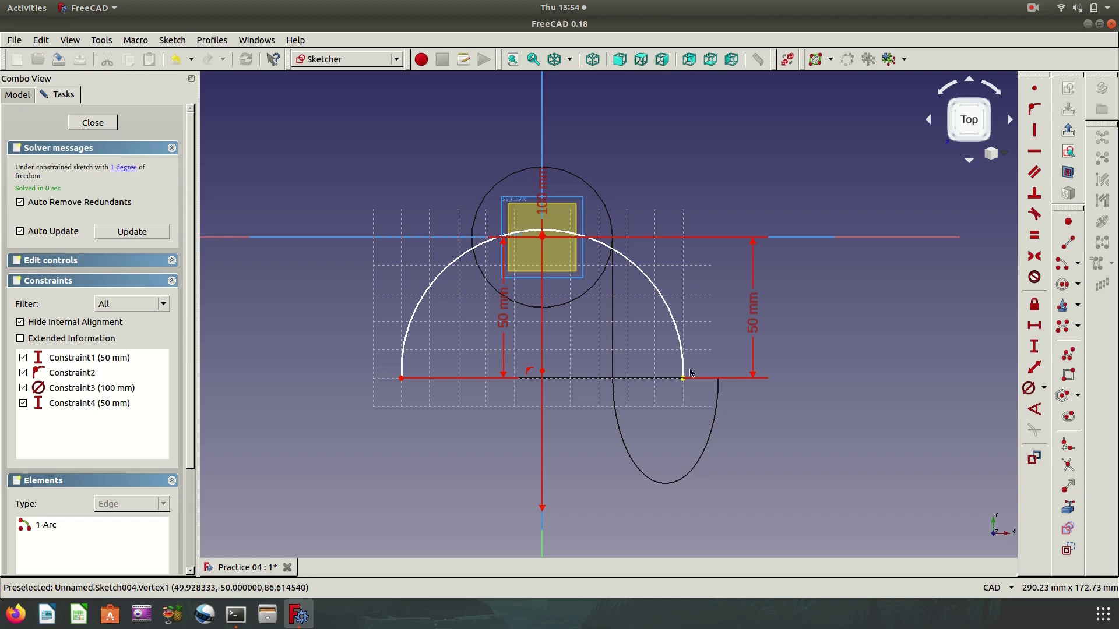
{"action": "left_click", "coordinate": [755, 312]}
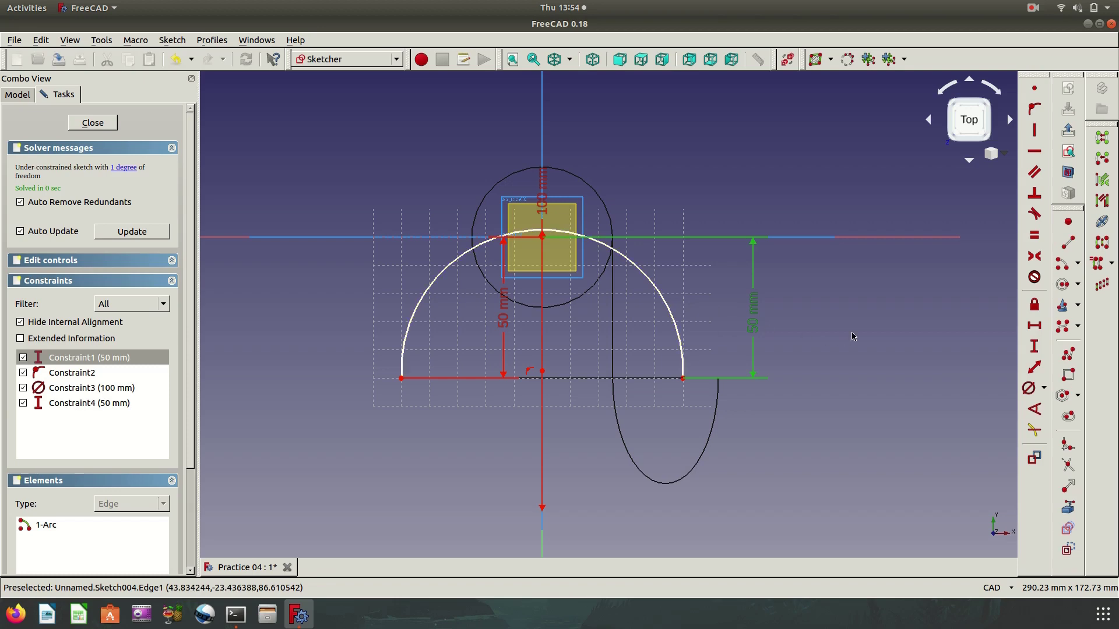
{"action": "key", "text": "Delete"}
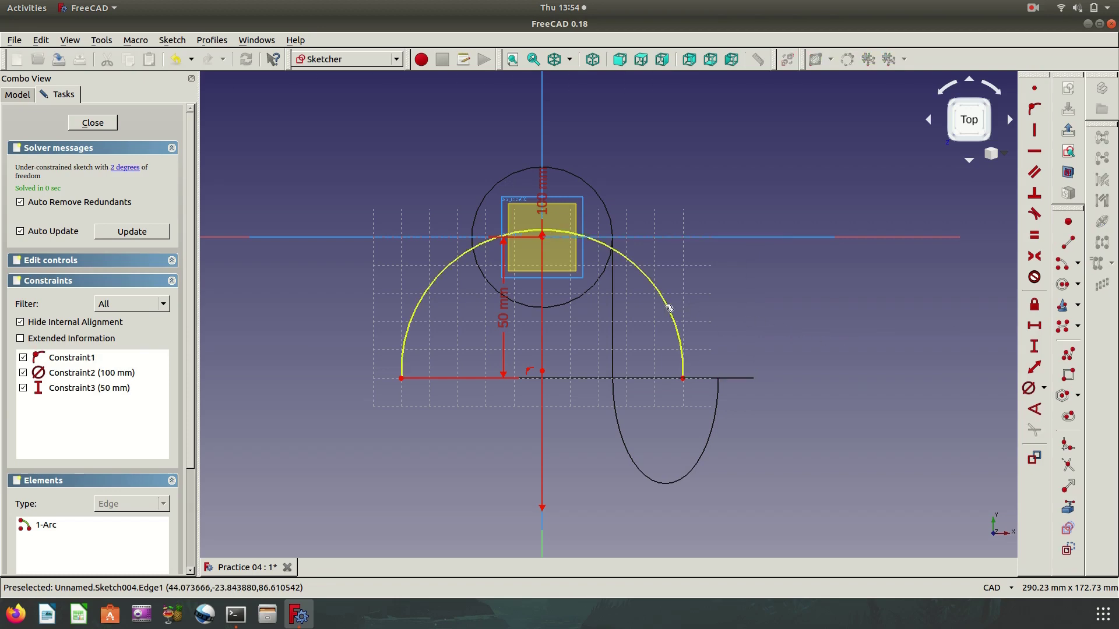
Delete the arc centre's on-axis constraint and drag the arc's right end upward.
{"action": "left_click_drag", "start_coordinate": [671, 313], "coordinate": [674, 290]}
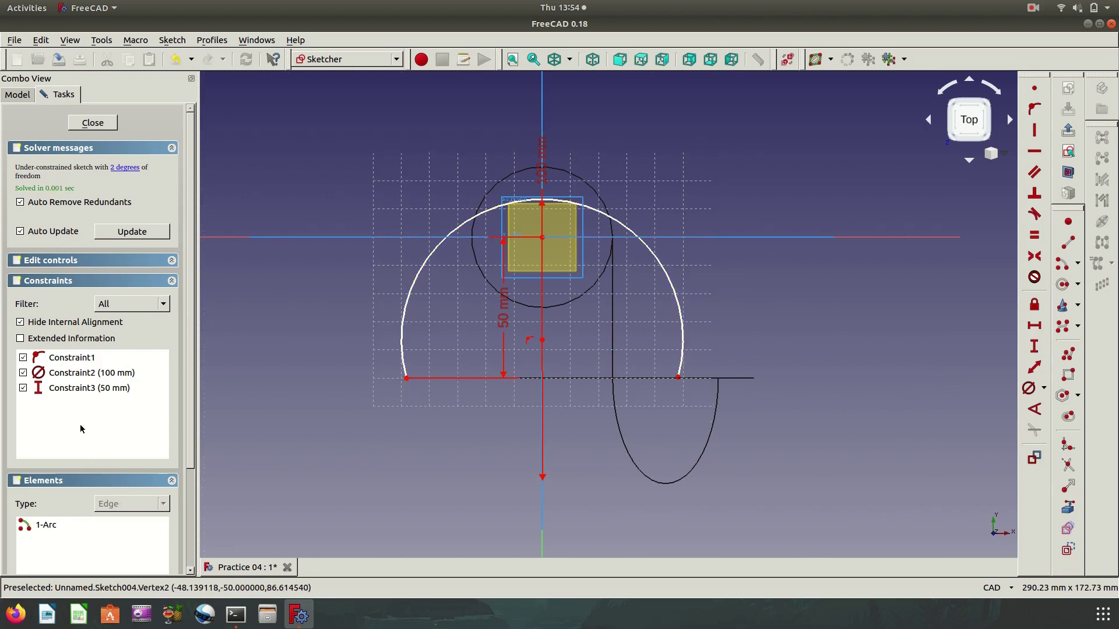
{"action": "left_click", "coordinate": [66, 362]}
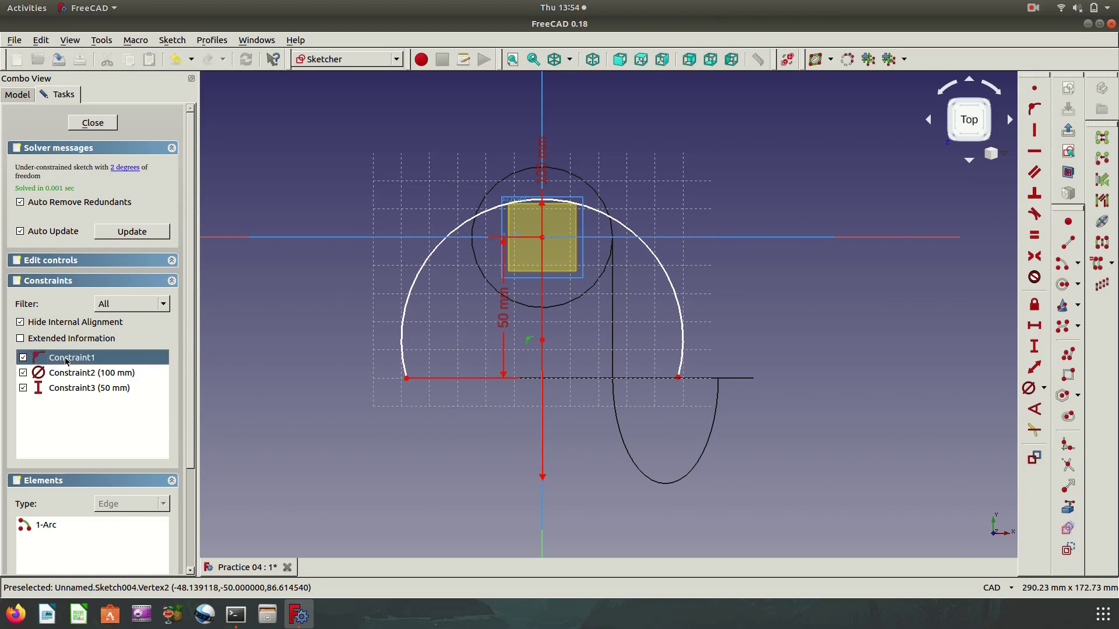
{"action": "right_click", "coordinate": [66, 359]}
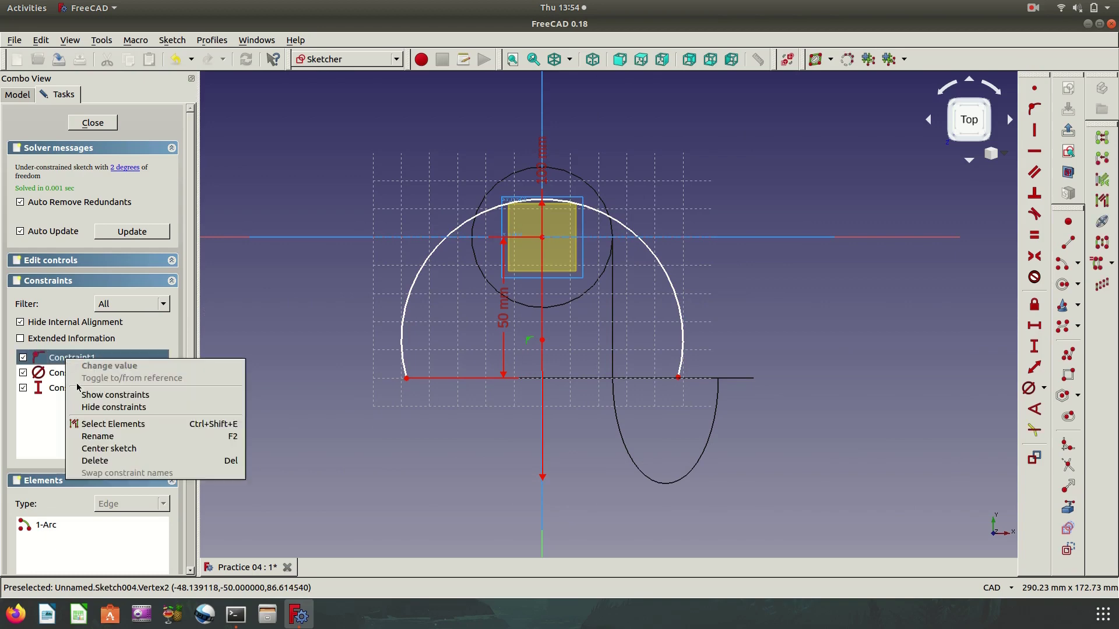
{"action": "left_click", "coordinate": [95, 461]}
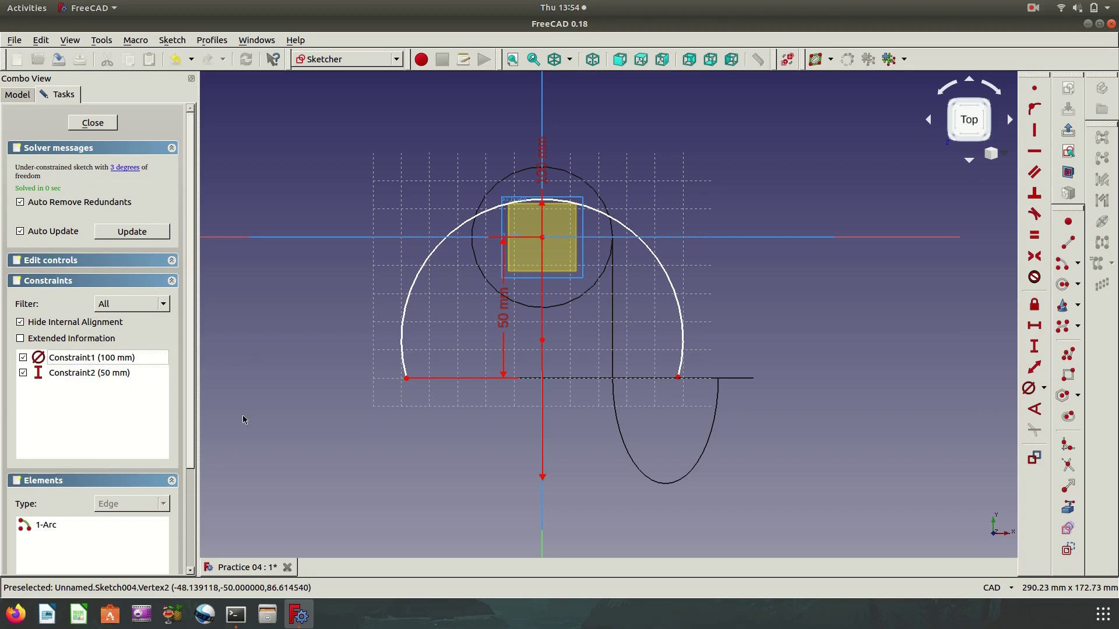
{"action": "left_click_drag", "start_coordinate": [679, 380], "coordinate": [690, 257]}
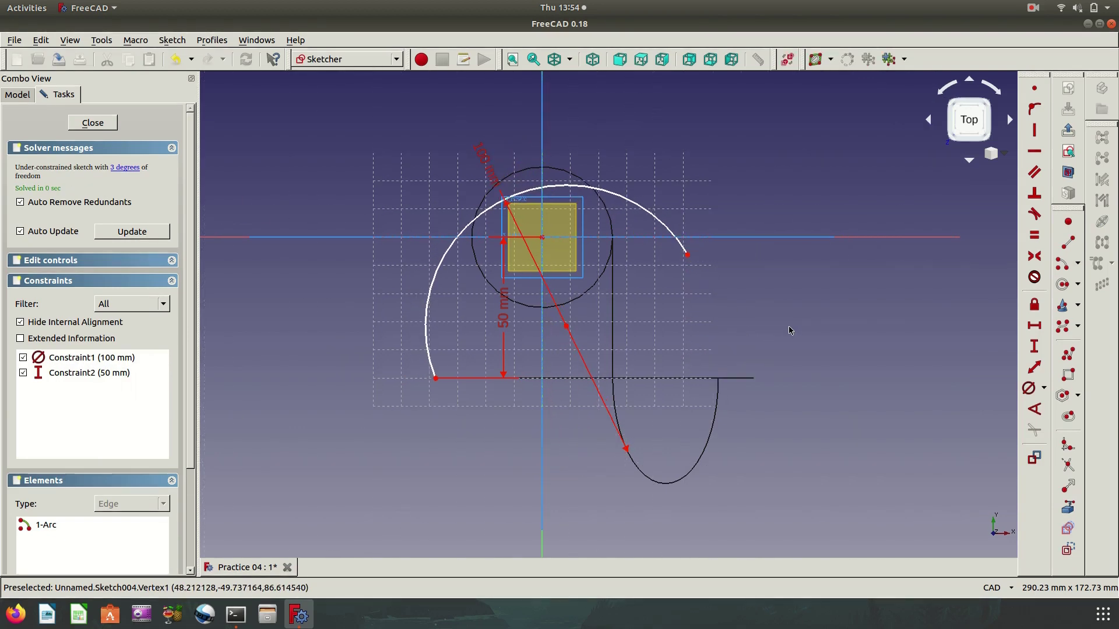
Draw a vertical line below the arc's end and set its length to 50 mm.
{"action": "left_click", "coordinate": [1068, 242]}
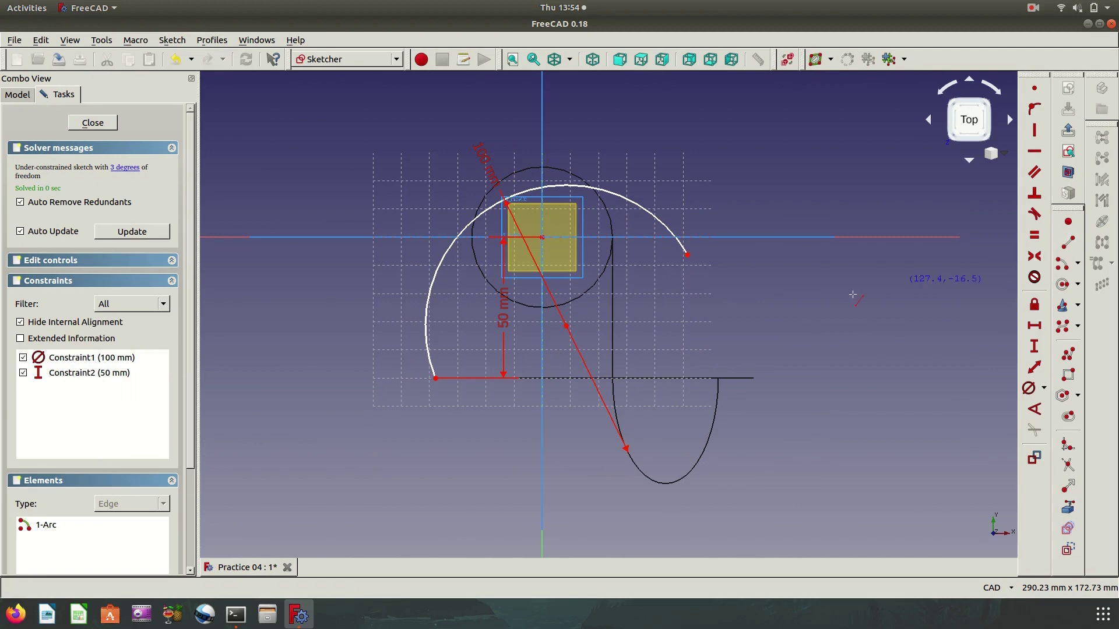
{"action": "left_click", "coordinate": [689, 373]}
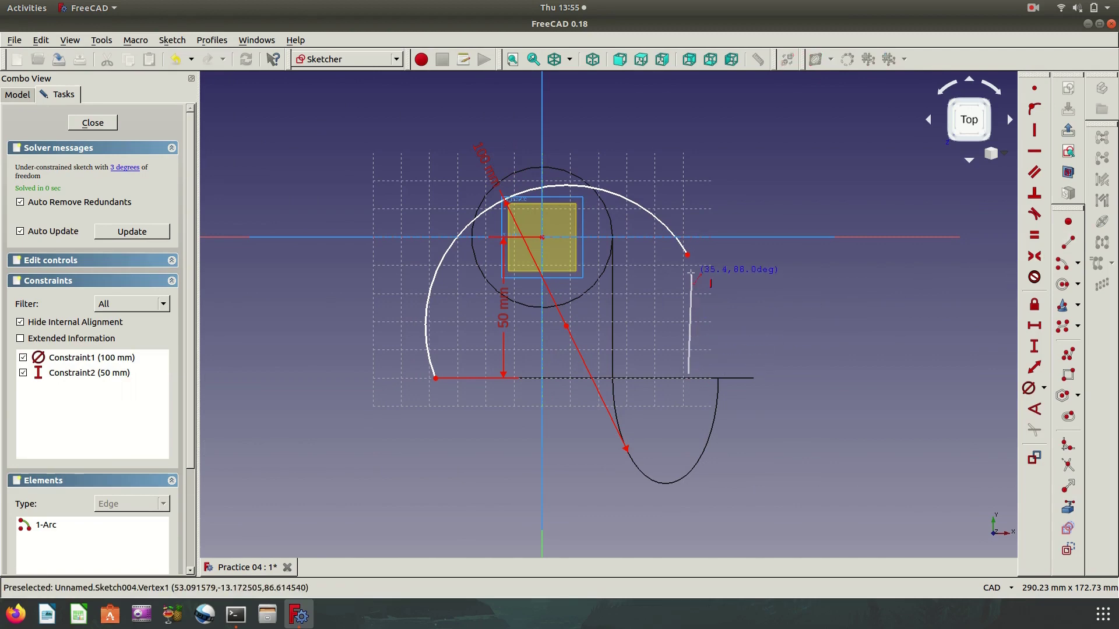
{"action": "left_click", "coordinate": [690, 271]}
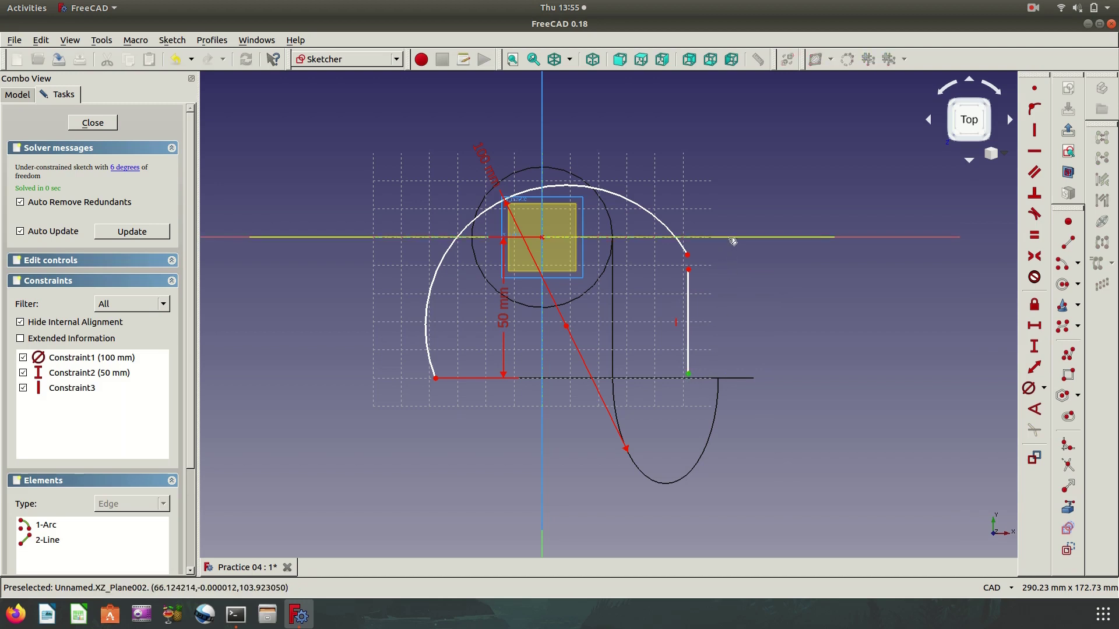
{"action": "left_click", "coordinate": [1034, 346]}
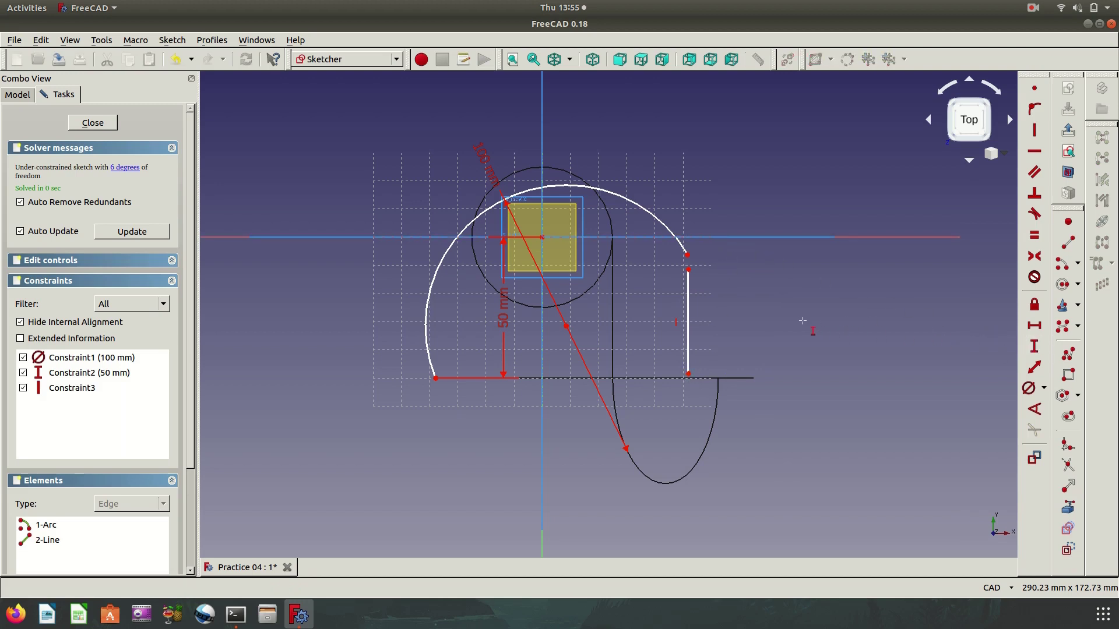
{"action": "left_click", "coordinate": [688, 375]}
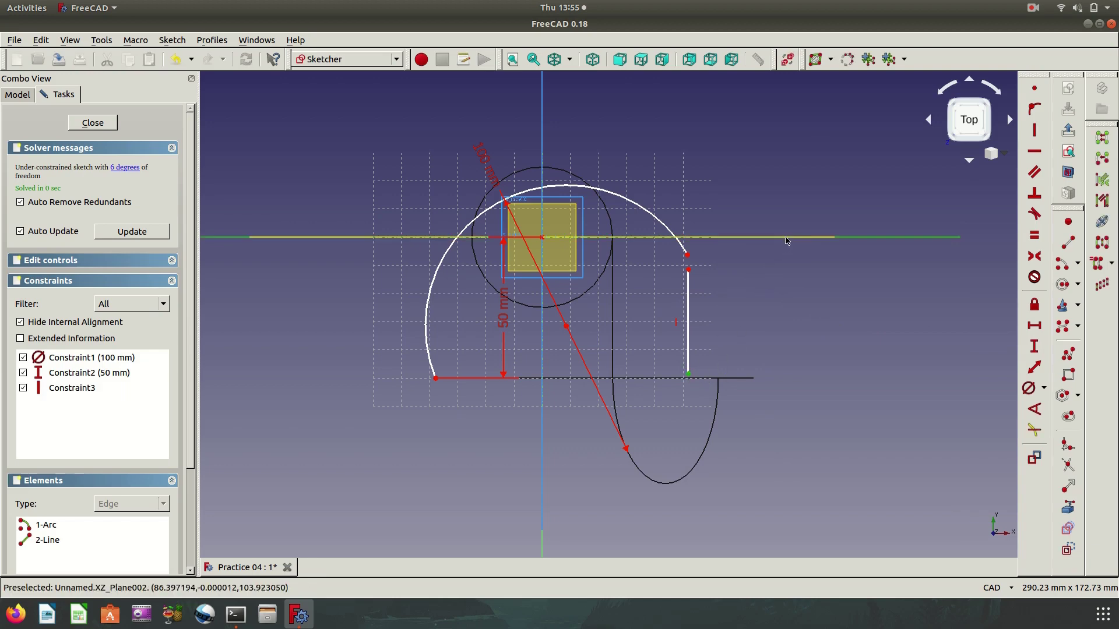
{"action": "left_click", "coordinate": [1034, 325]}
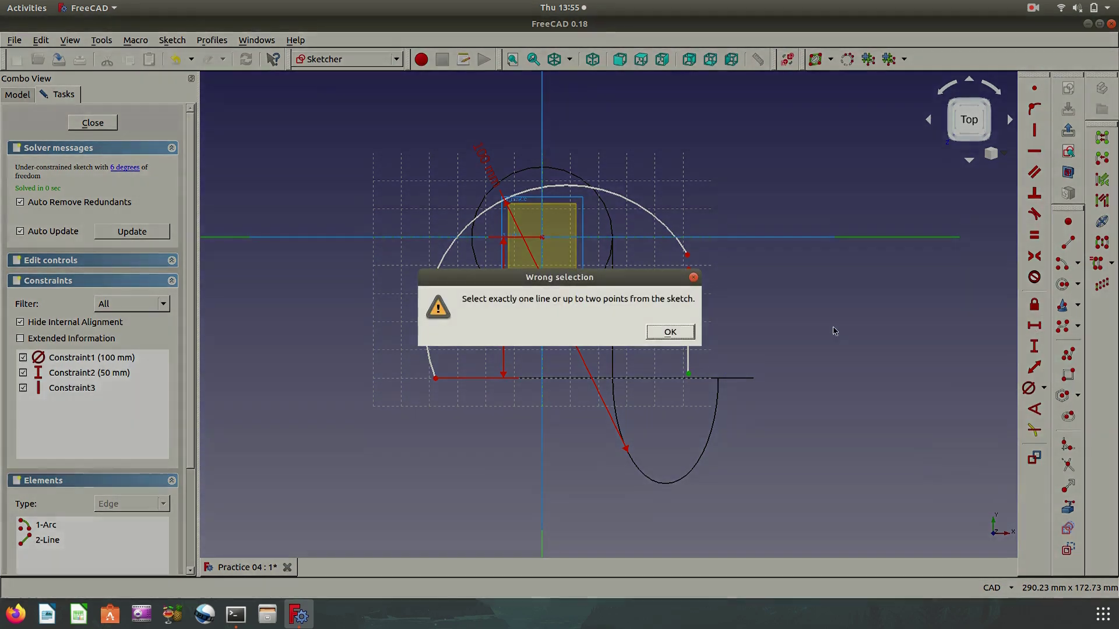
{"action": "left_click", "coordinate": [670, 331]}
{"action": "left_click", "coordinate": [1034, 346]}
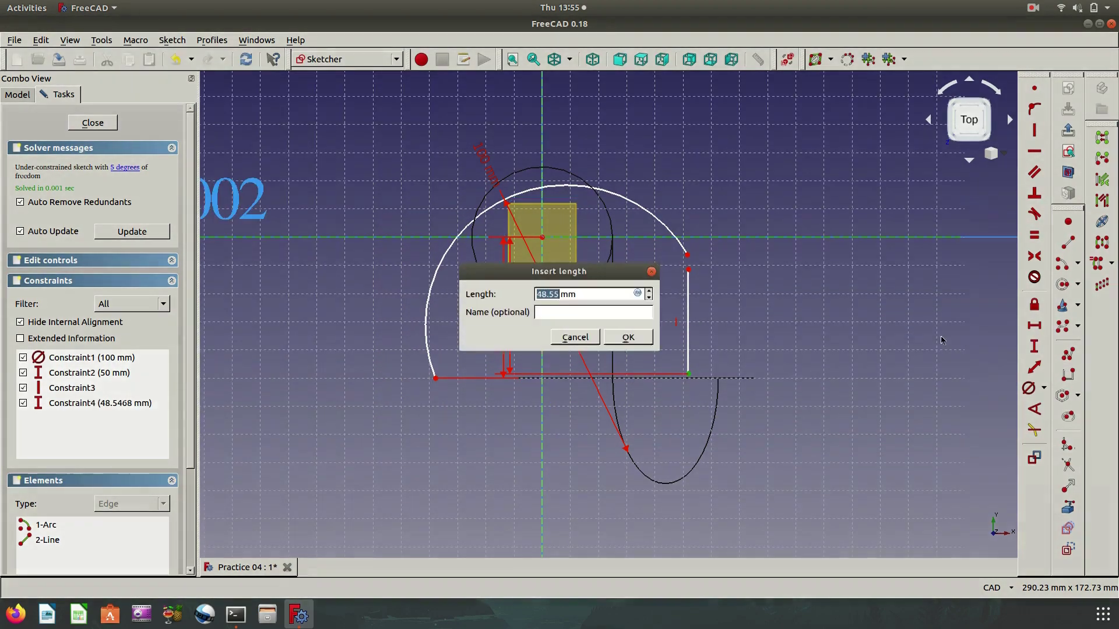
{"action": "type", "text": "5"}
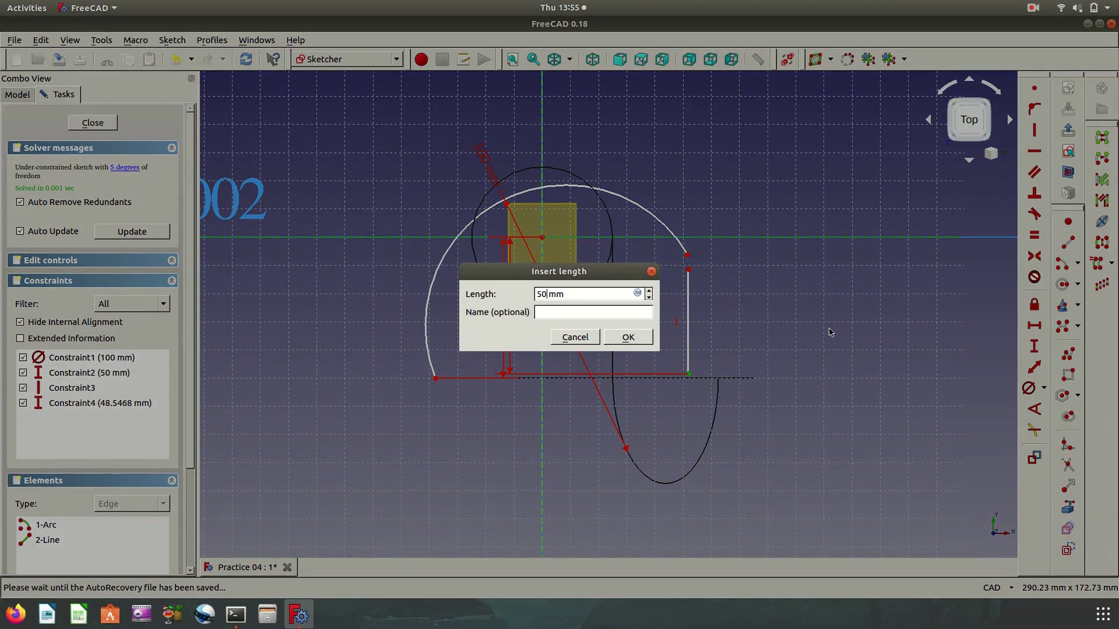
{"action": "key", "text": "Return"}
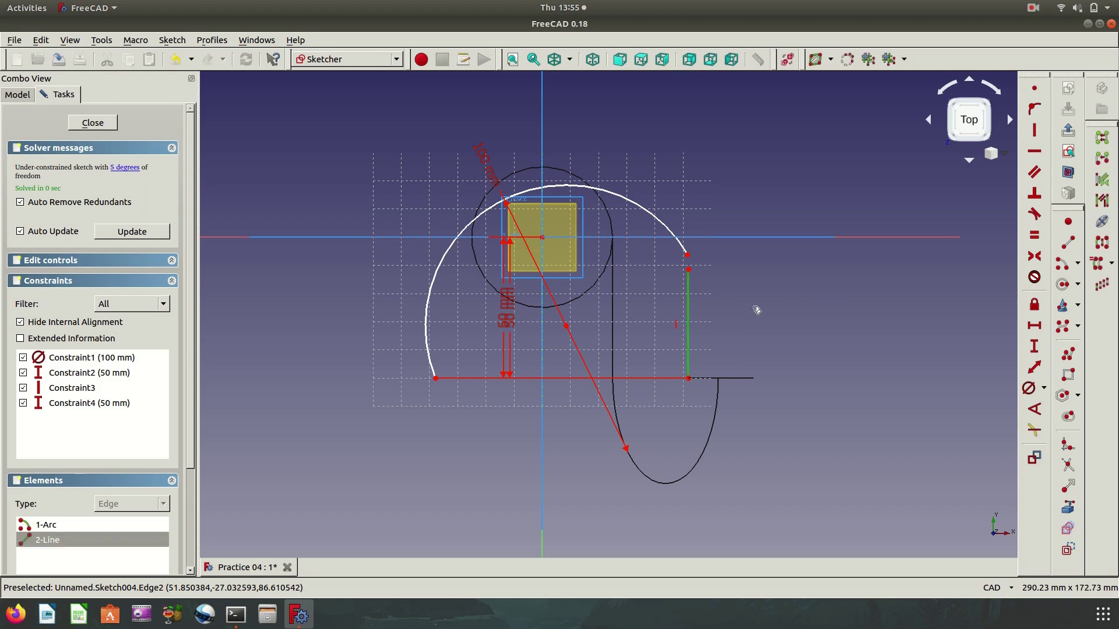
Offset the line's bottom endpoint 50 mm horizontally from the centre.
{"action": "left_click", "coordinate": [688, 378]}
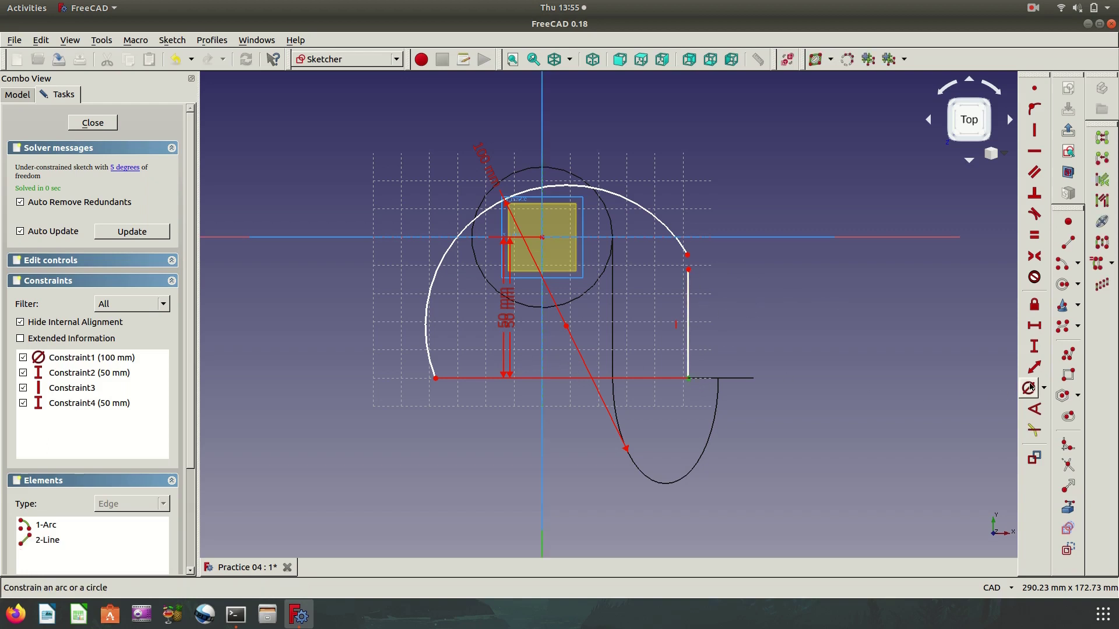
{"action": "left_click", "coordinate": [1034, 328]}
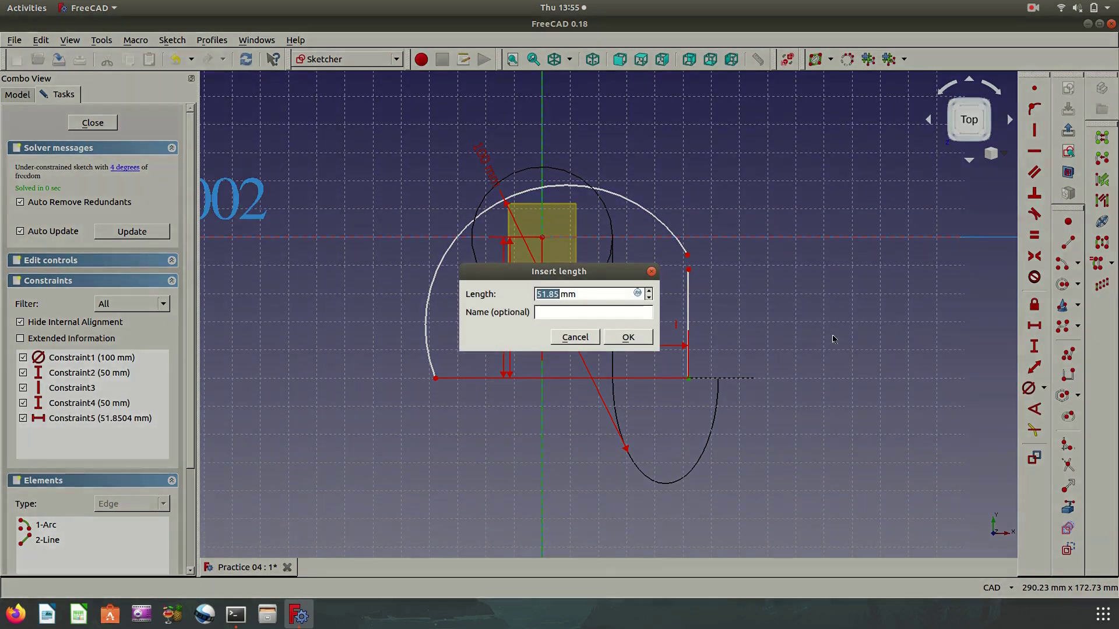
{"action": "type", "text": "50"}
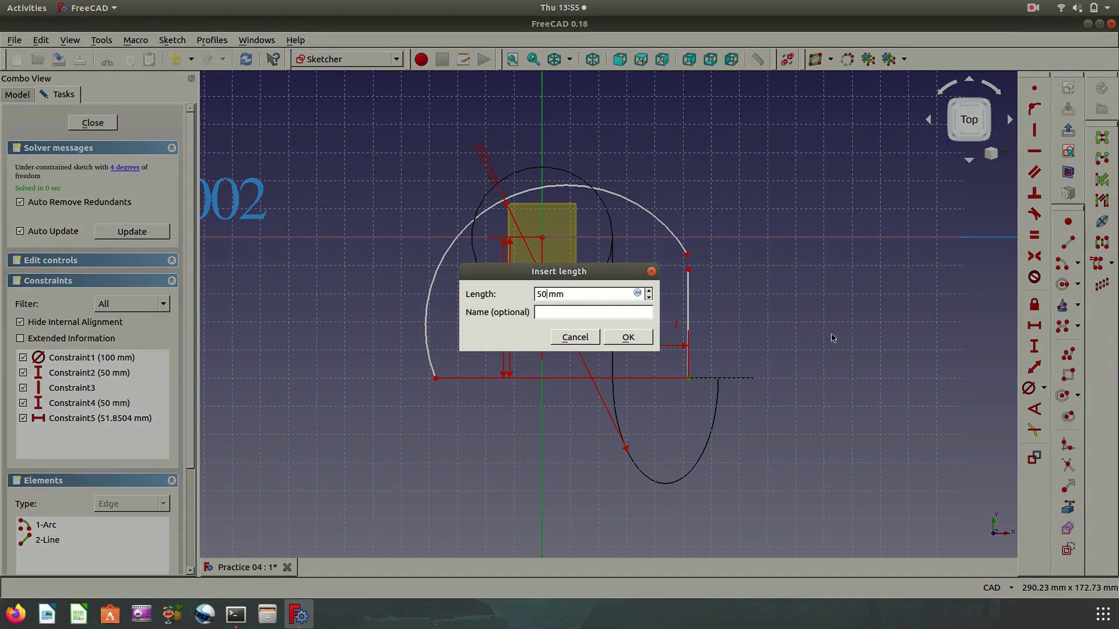
{"action": "key", "text": "Return"}
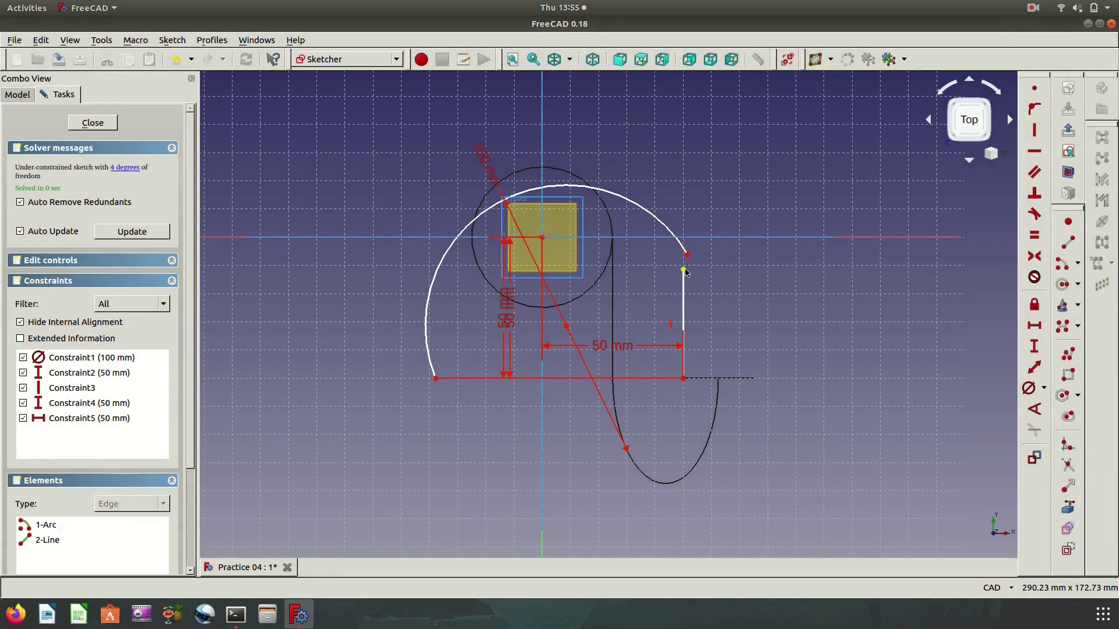
Make the arc tangent to the line's top and select the arc's vertical 50 mm dimension.
{"action": "left_click", "coordinate": [683, 269]}
{"action": "left_click", "coordinate": [686, 255]}
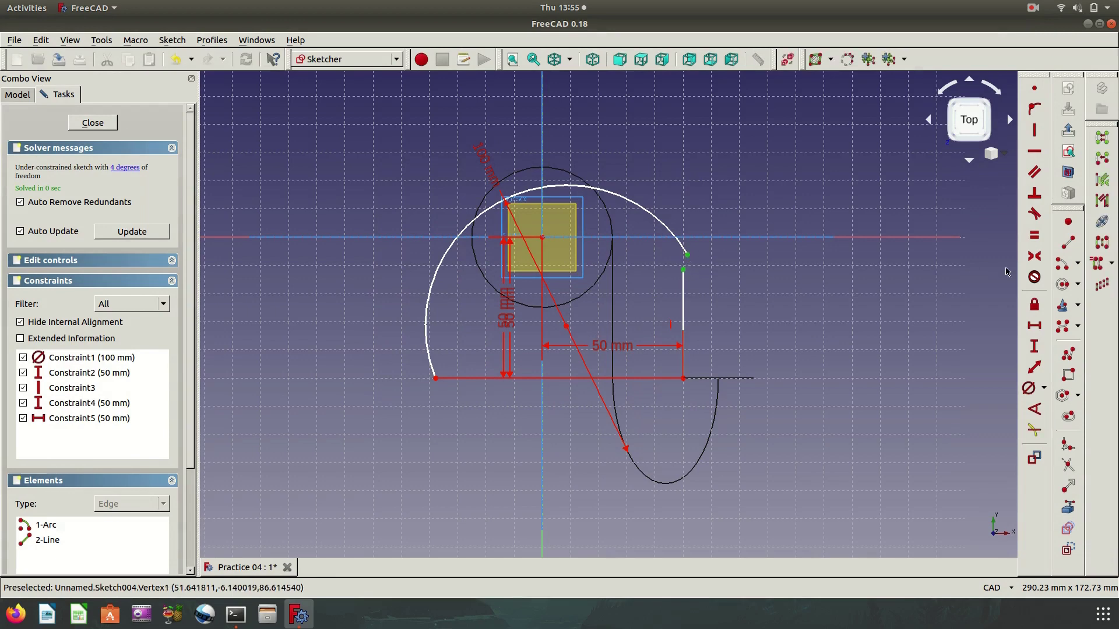
{"action": "left_click", "coordinate": [1034, 214]}
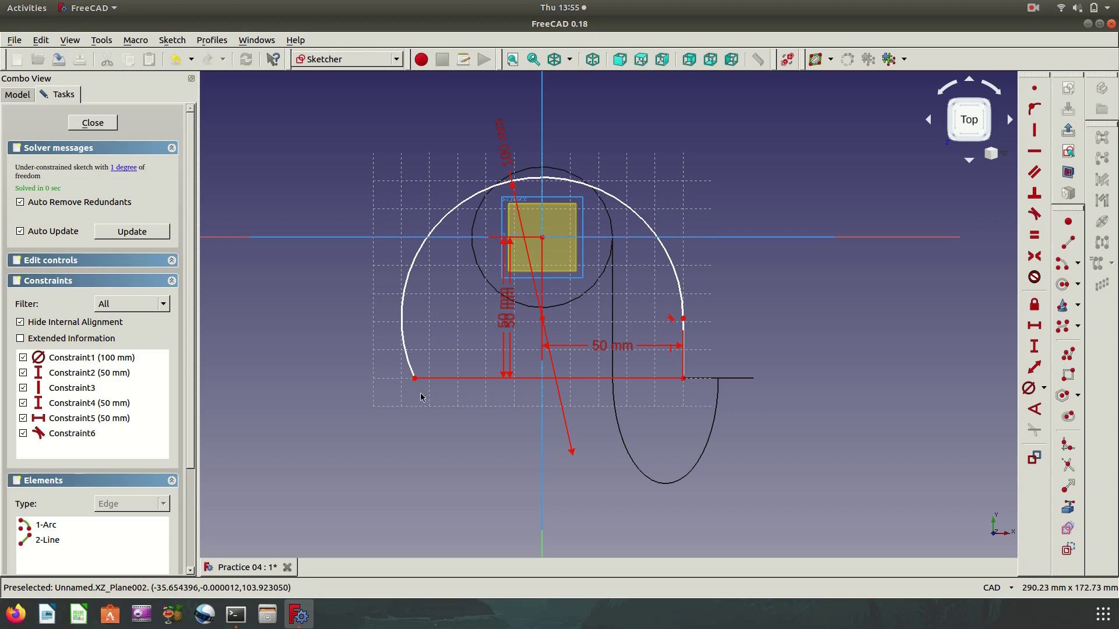
{"action": "mouse_move", "coordinate": [412, 378]}
{"action": "left_mouse_down"}
{"action": "mouse_move", "coordinate": [415, 364]}
{"action": "mouse_move", "coordinate": [421, 393]}
{"action": "left_mouse_up"}
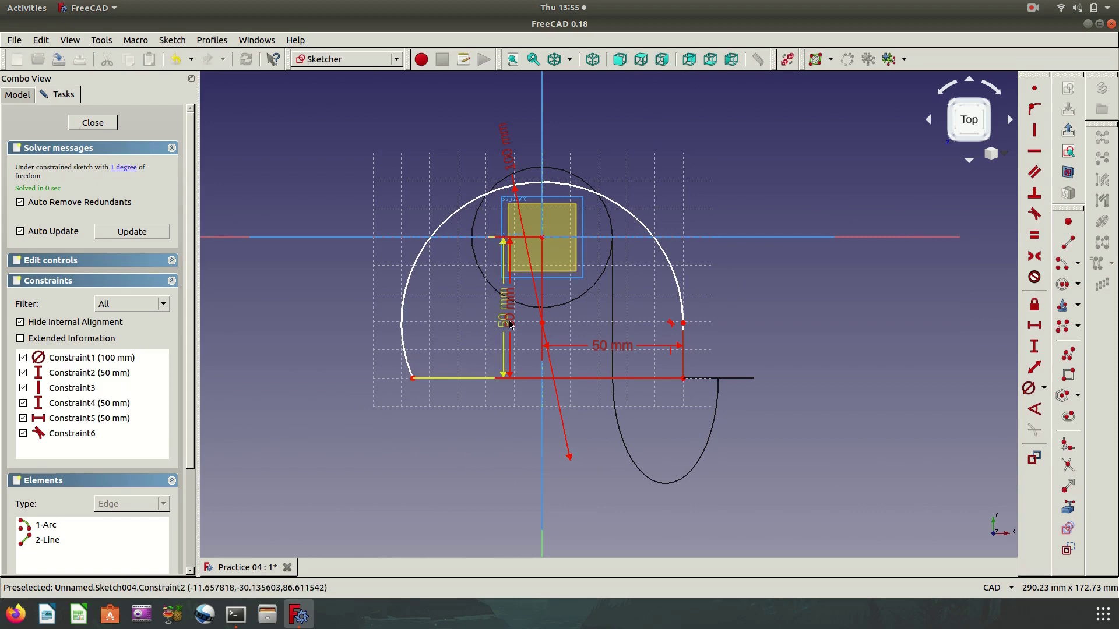
{"action": "left_click_drag", "start_coordinate": [504, 322], "coordinate": [331, 323]}
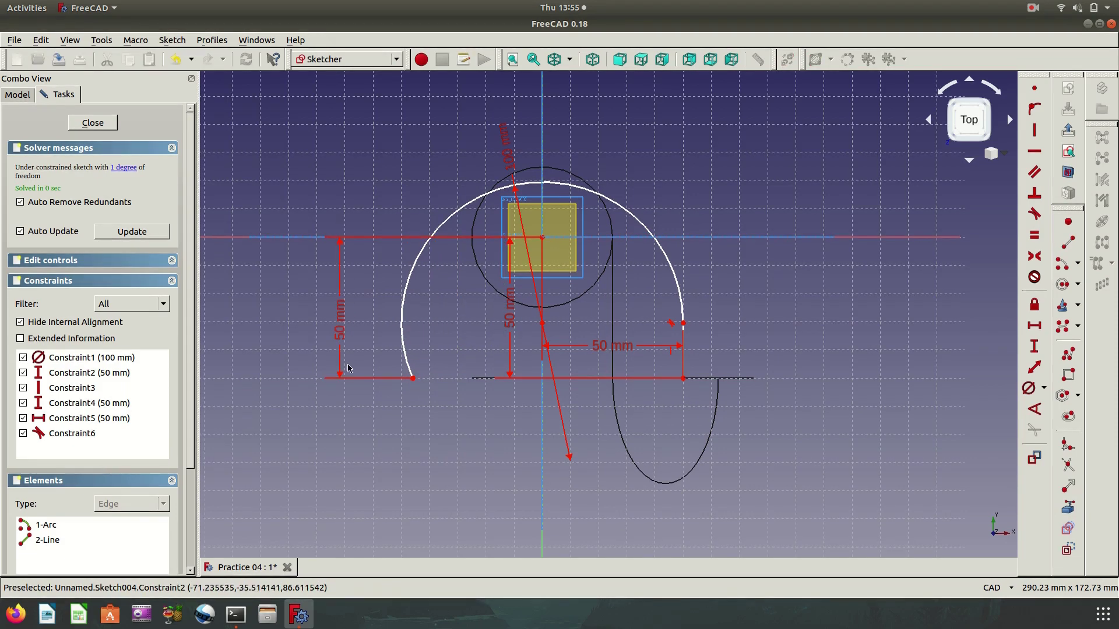
{"action": "left_click", "coordinate": [331, 326]}
Delete the arc's vertical 50 mm dimension and swing the arc up into a larger curve.
{"action": "key", "text": "Delete"}
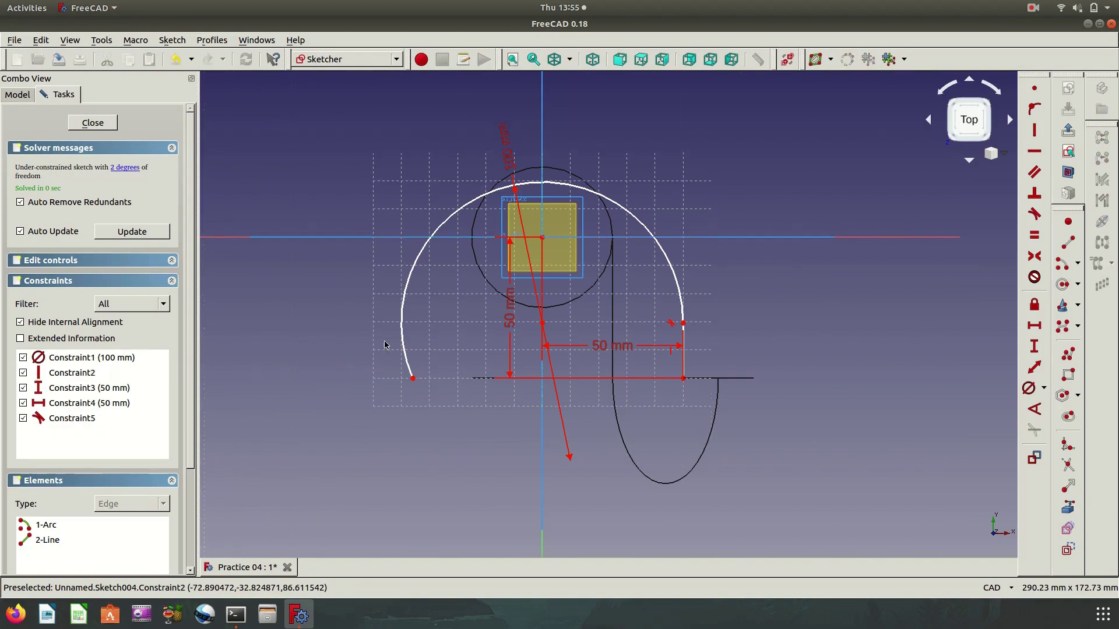
{"action": "left_click_drag", "start_coordinate": [416, 381], "coordinate": [429, 273]}
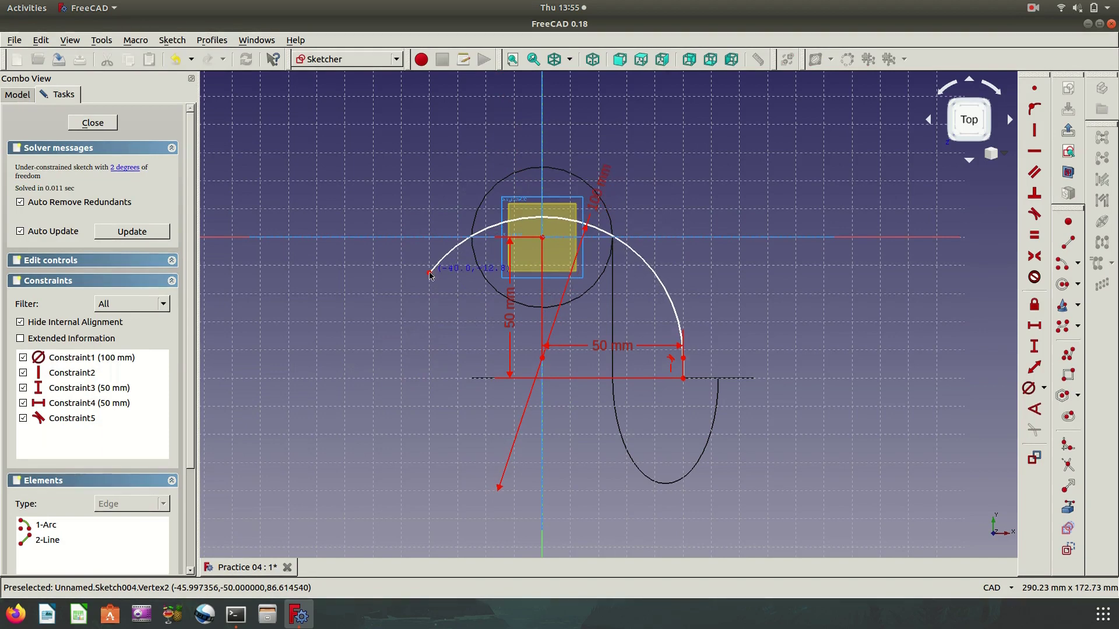
{"action": "left_click_drag", "start_coordinate": [655, 277], "coordinate": [667, 197]}
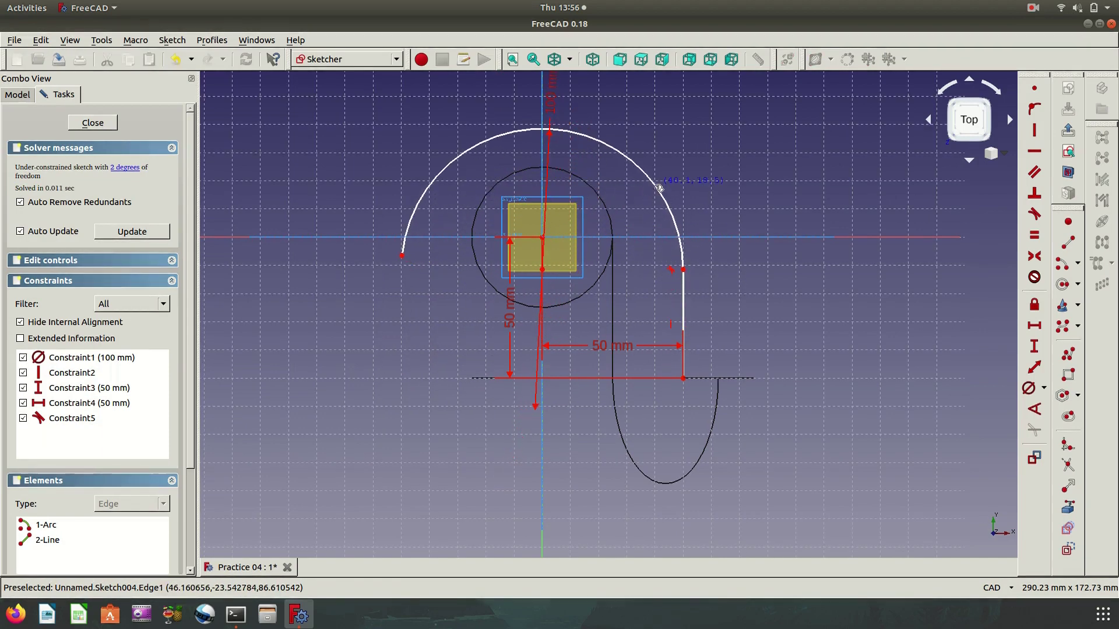
Constrain the vertical line to 50 mm tall and pick the arc's left endpoint.
{"action": "left_click", "coordinate": [686, 300]}
{"action": "left_click", "coordinate": [1034, 346]}
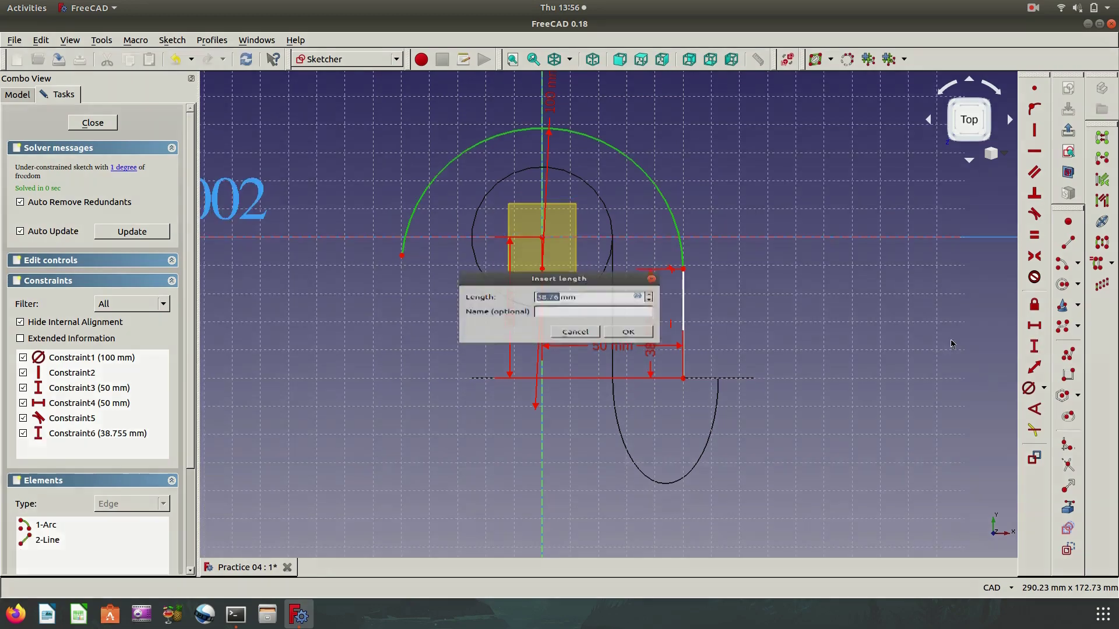
{"action": "type", "text": "50"}
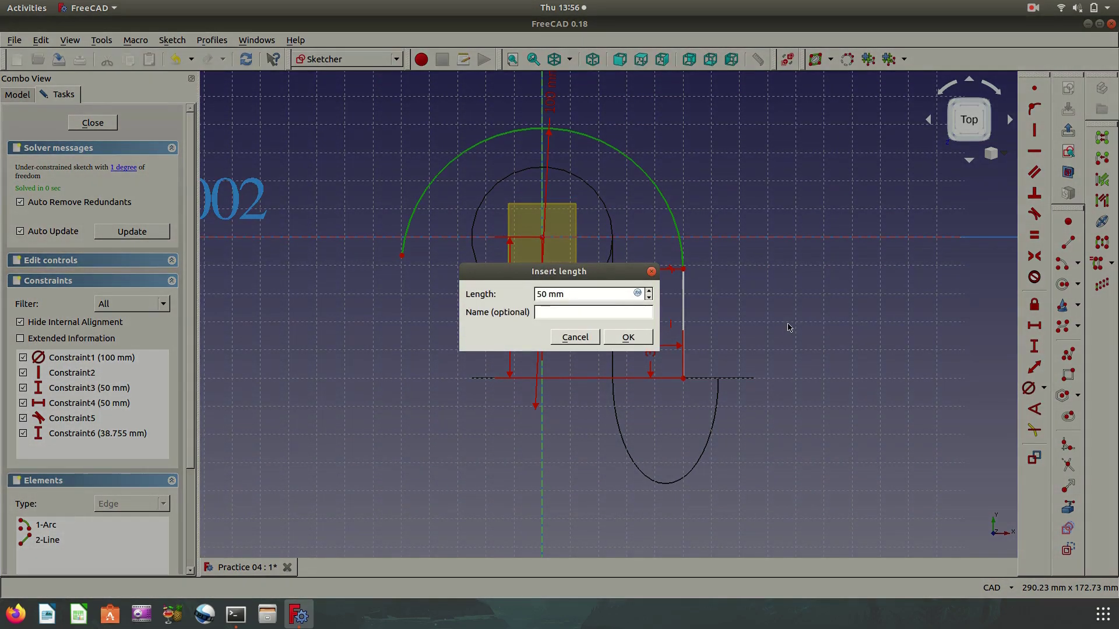
{"action": "key", "text": "Return"}
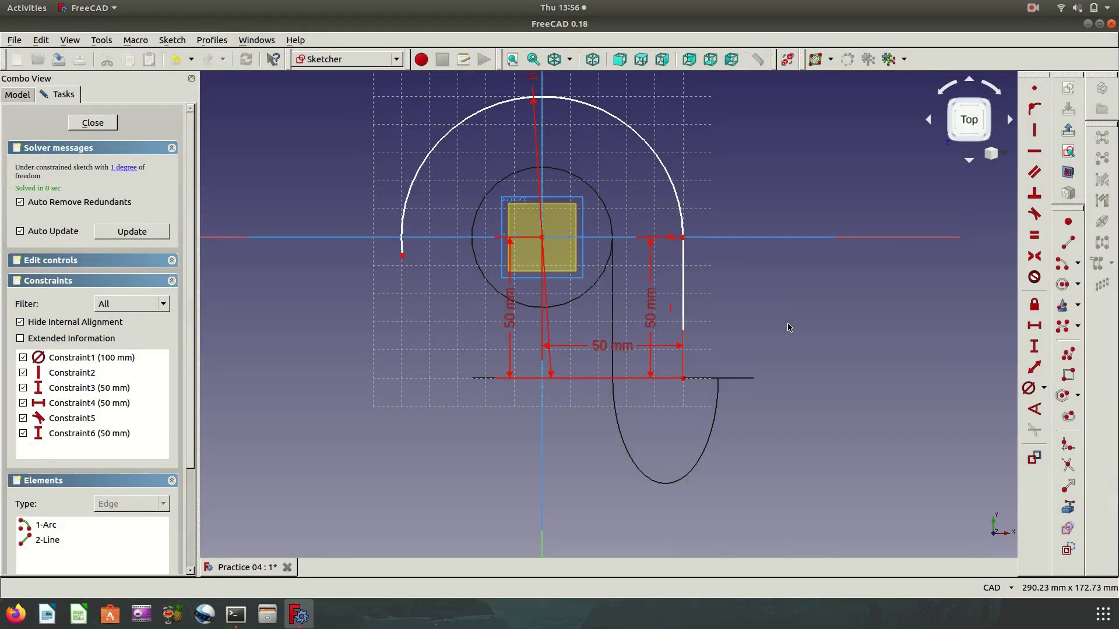
{"action": "left_click", "coordinate": [402, 255]}
{"action": "left_click", "coordinate": [1035, 109]}
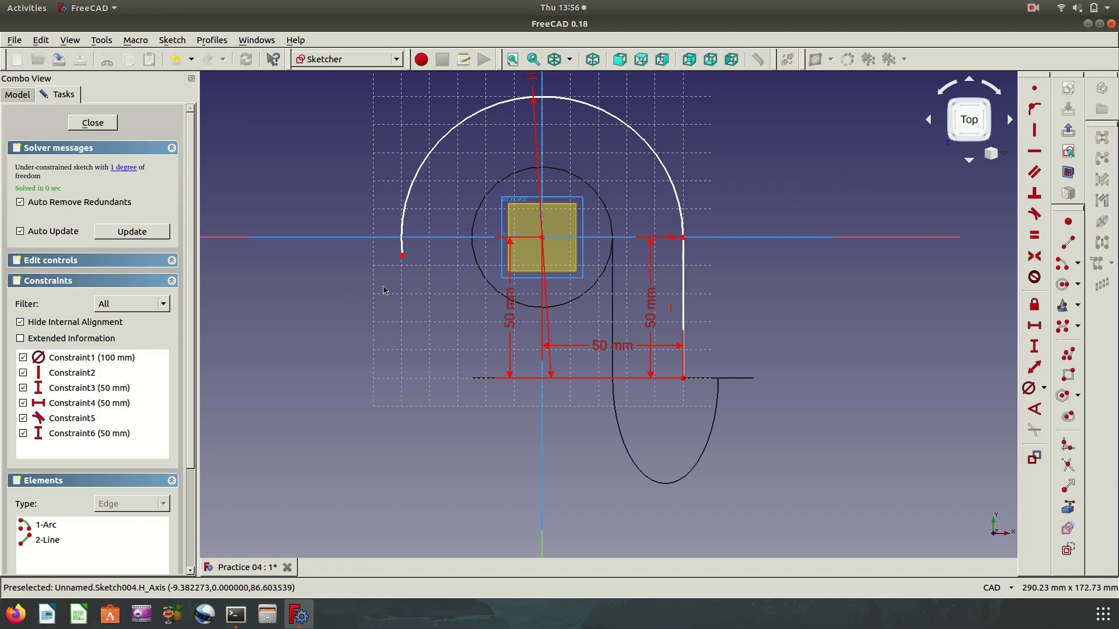
Fix the point where the arc meets the line onto the horizontal axis.
{"action": "left_click", "coordinate": [683, 237]}
{"action": "left_click", "coordinate": [850, 238]}
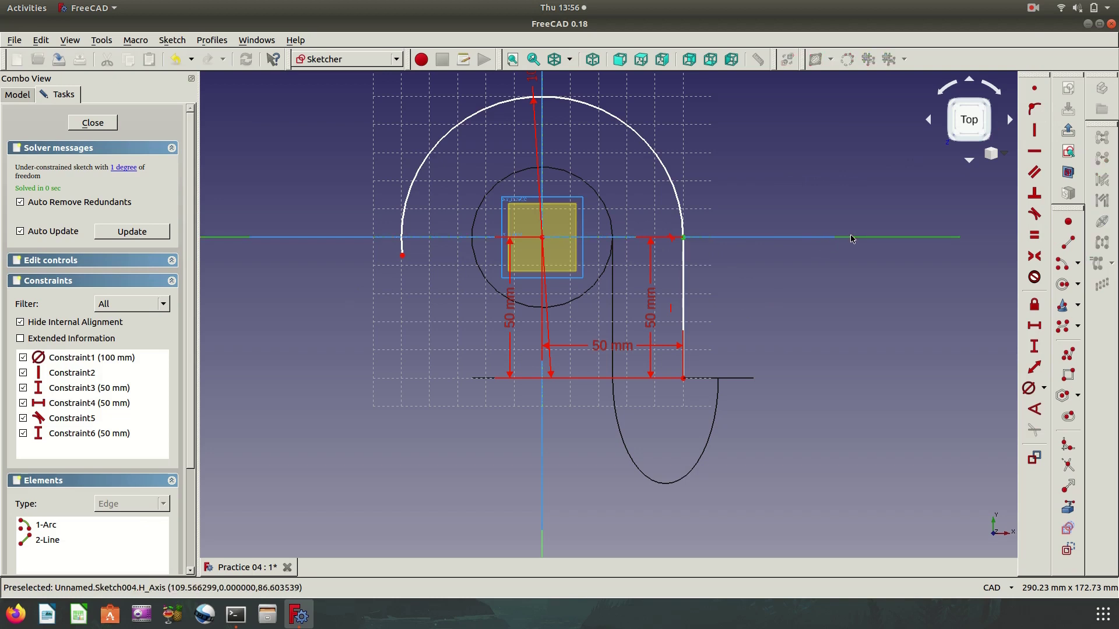
{"action": "left_click", "coordinate": [759, 266]}
{"action": "left_click", "coordinate": [684, 237]}
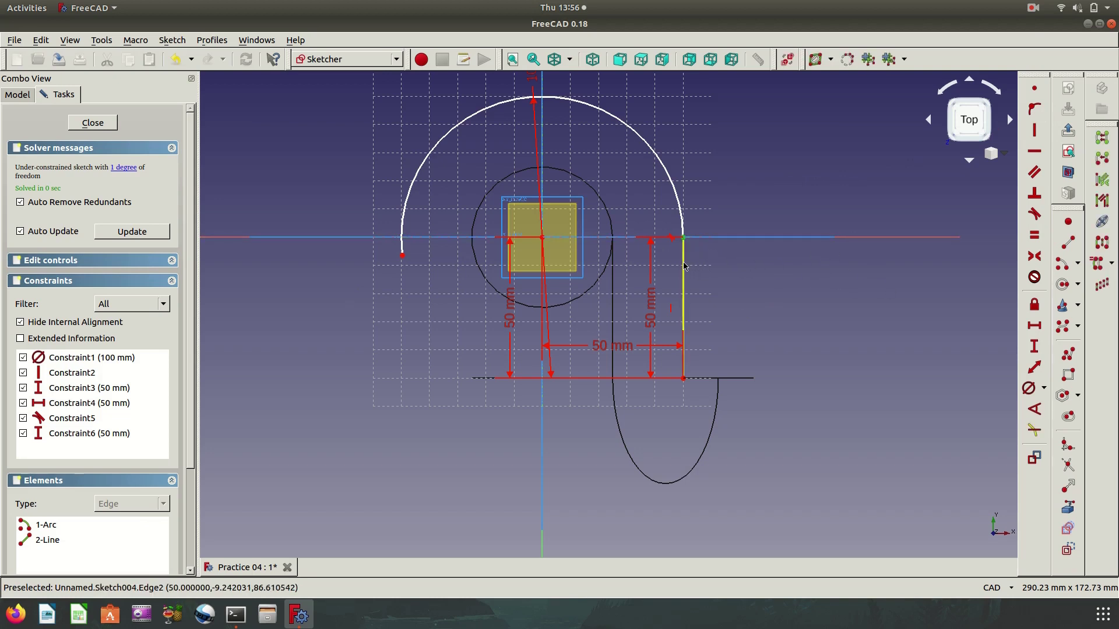
{"action": "left_click", "coordinate": [867, 239]}
{"action": "left_click", "coordinate": [1038, 109]}
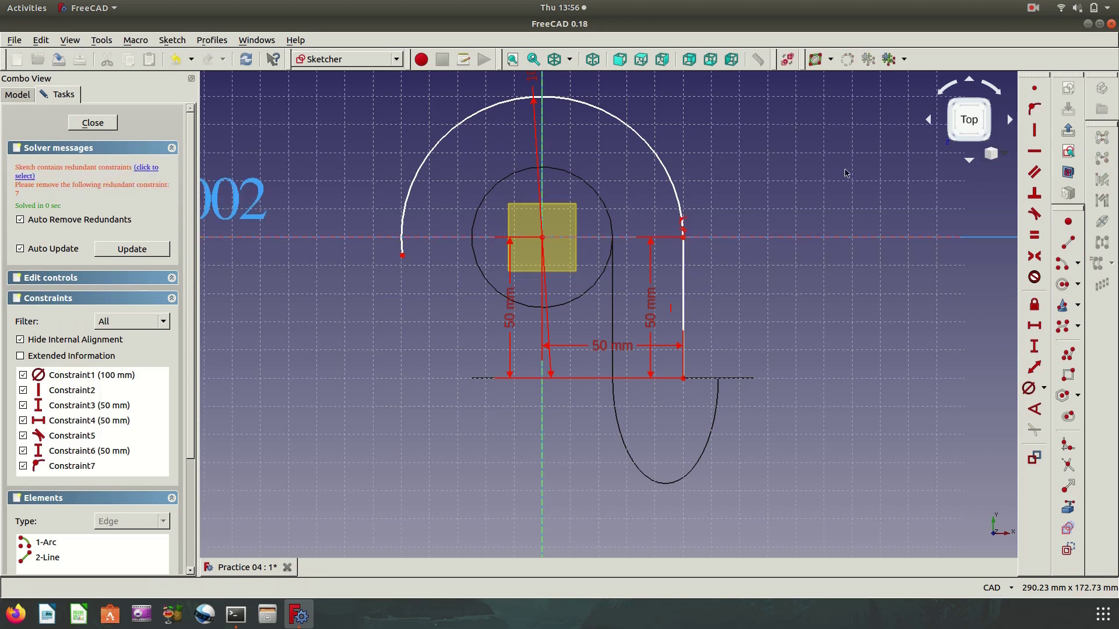
Put the arc's left endpoint on the horizontal axis, fully constraining the sketch.
{"action": "left_click", "coordinate": [402, 255]}
{"action": "left_click", "coordinate": [424, 237]}
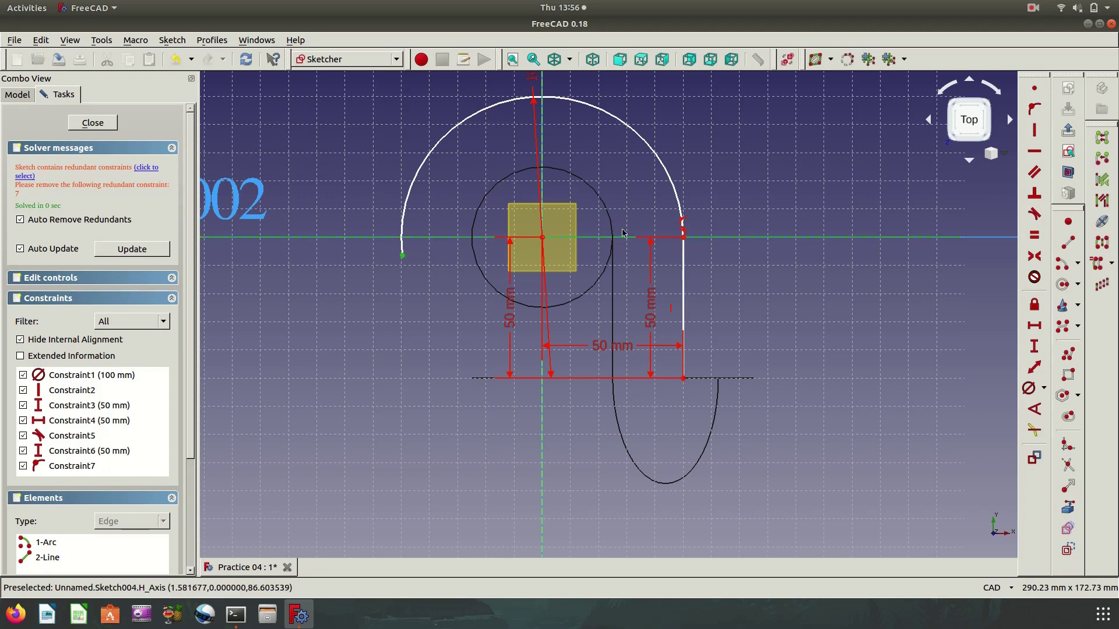
{"action": "left_click", "coordinate": [1033, 107]}
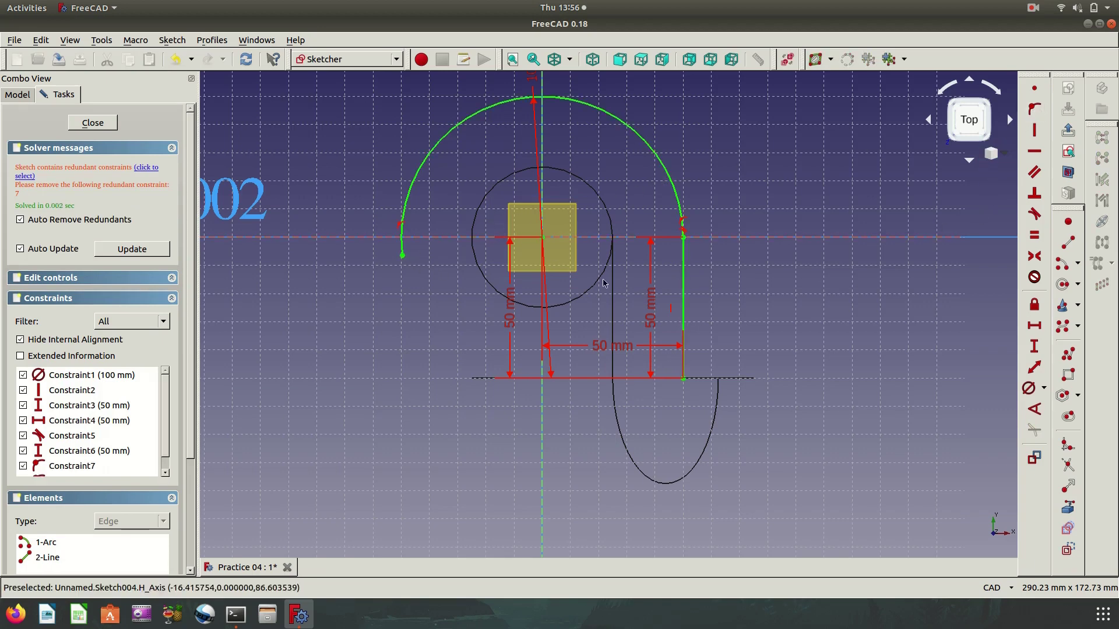
{"action": "left_click_drag", "start_coordinate": [402, 254], "coordinate": [403, 237]}
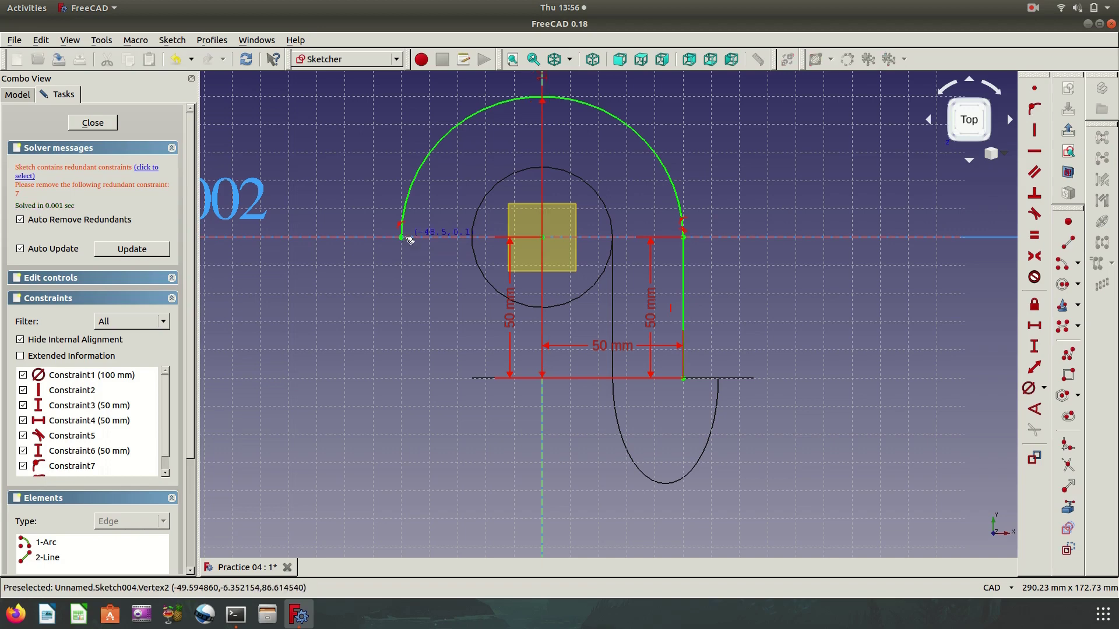
{"action": "middle_click_drag", "start_coordinate": [843, 320], "coordinate": [818, 348], "text": "ctrl"}
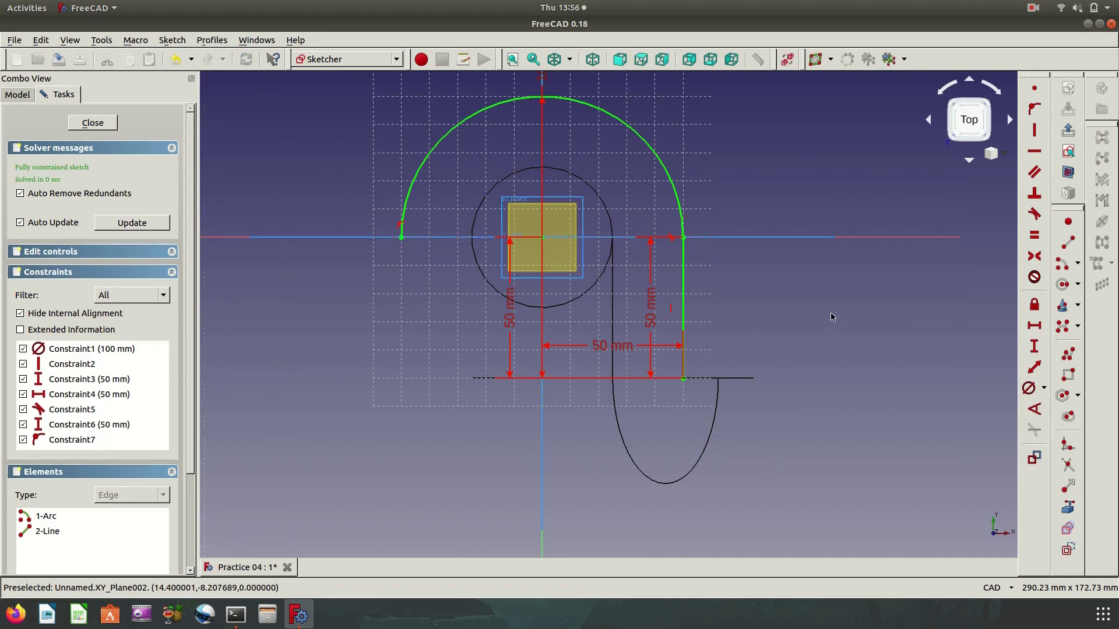
Close the path sketch, set draw style to As is, and select XZ_Plane002.
{"action": "left_click", "coordinate": [1067, 129]}
{"action": "mouse_move", "coordinate": [851, 332]}
{"action": "middle_mouse_down"}
{"action": "mouse_move", "coordinate": [606, 386]}
{"action": "mouse_move", "coordinate": [840, 353]}
{"action": "middle_mouse_up"}
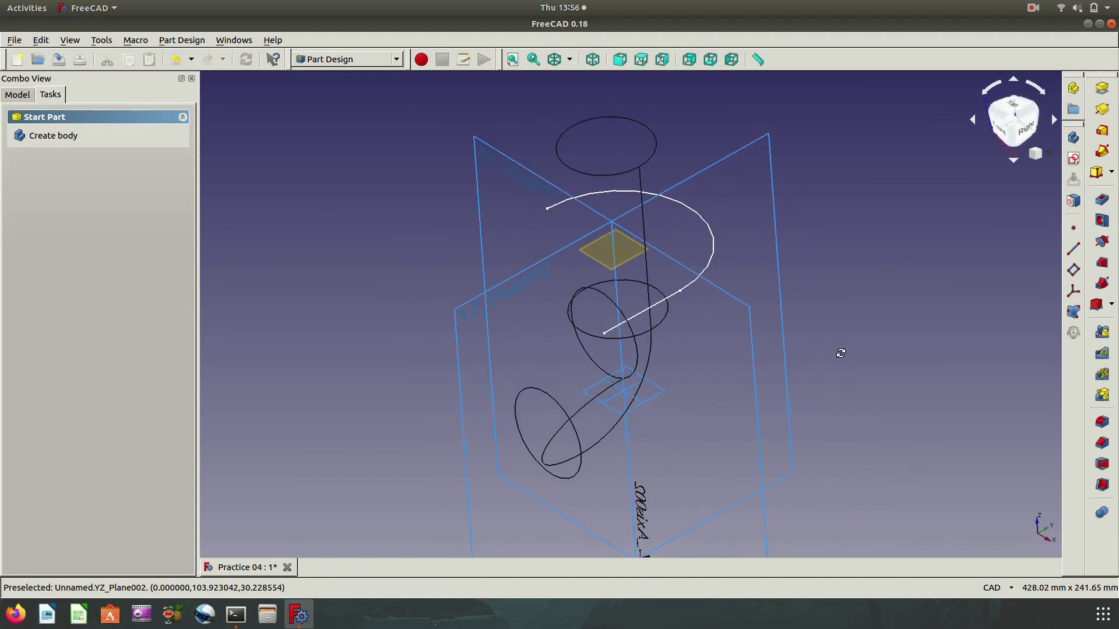
{"action": "left_click", "coordinate": [569, 58]}
{"action": "left_click", "coordinate": [576, 80]}
{"action": "mouse_move", "coordinate": [823, 324]}
{"action": "middle_mouse_down"}
{"action": "mouse_move", "coordinate": [757, 385]}
{"action": "mouse_move", "coordinate": [816, 338]}
{"action": "mouse_move", "coordinate": [829, 283]}
{"action": "mouse_move", "coordinate": [806, 392]}
{"action": "mouse_move", "coordinate": [824, 330]}
{"action": "mouse_move", "coordinate": [914, 289]}
{"action": "mouse_move", "coordinate": [804, 344]}
{"action": "mouse_move", "coordinate": [722, 429]}
{"action": "mouse_move", "coordinate": [794, 407]}
{"action": "mouse_move", "coordinate": [736, 432]}
{"action": "mouse_move", "coordinate": [677, 429]}
{"action": "middle_mouse_up"}
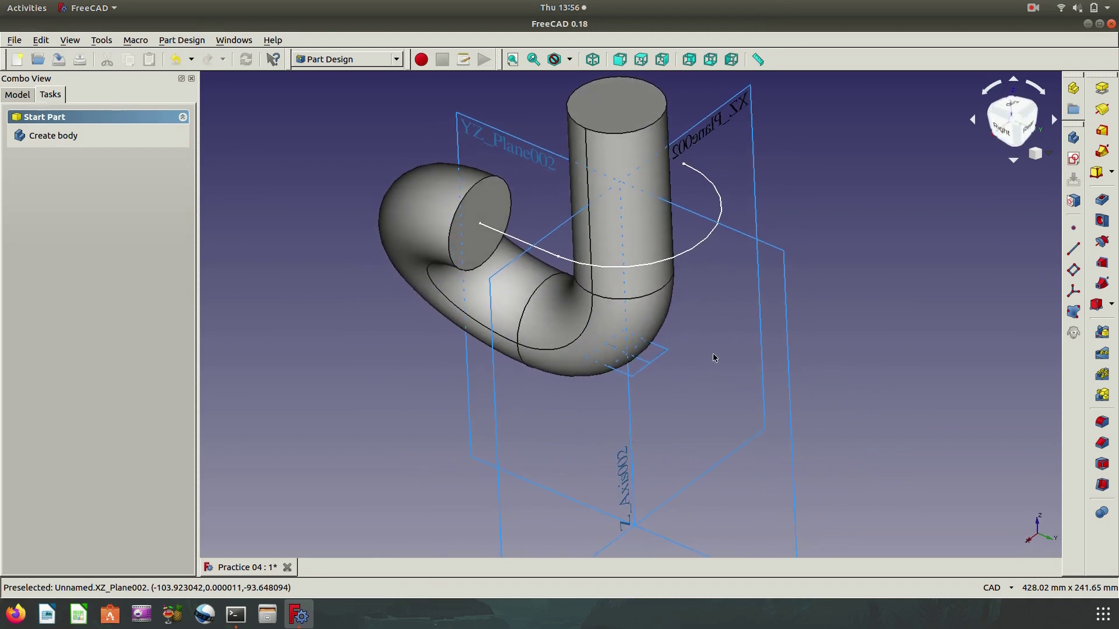
{"action": "left_click", "coordinate": [510, 267]}
{"action": "mouse_move", "coordinate": [758, 365]}
{"action": "middle_mouse_down"}
{"action": "mouse_move", "coordinate": [765, 360]}
{"action": "mouse_move", "coordinate": [739, 372]}
{"action": "middle_mouse_up"}
Create a datum plane on XZ_Plane002 with offset Y 0 and Z 50 mm.
{"action": "left_click", "coordinate": [1073, 270]}
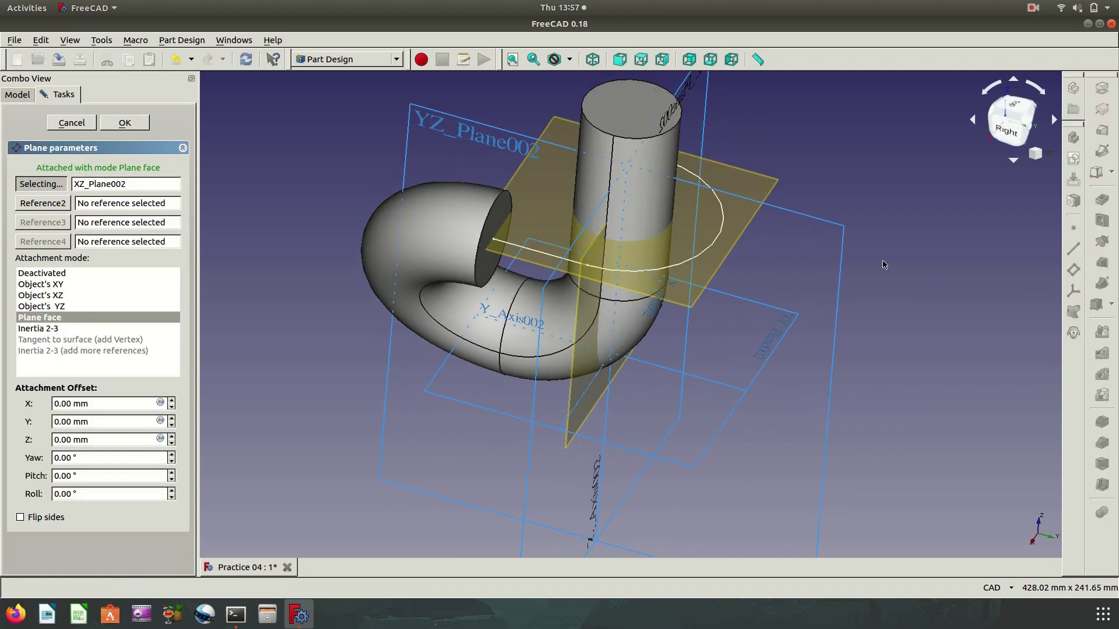
{"action": "mouse_move", "coordinate": [729, 330]}
{"action": "middle_mouse_down"}
{"action": "mouse_move", "coordinate": [692, 369]}
{"action": "mouse_move", "coordinate": [654, 375]}
{"action": "middle_mouse_up"}
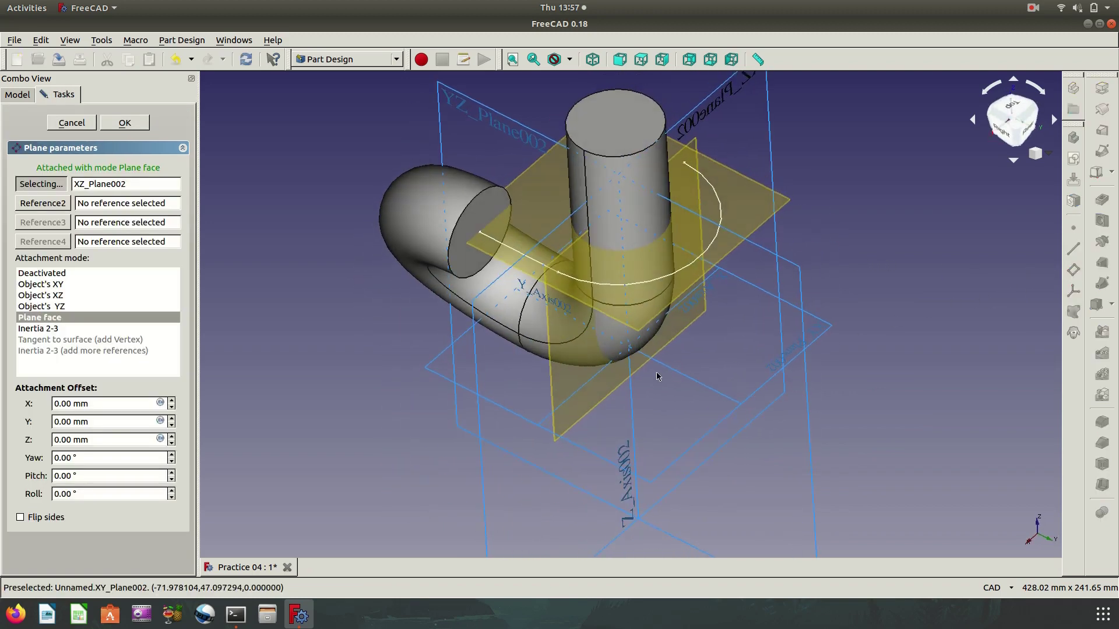
{"action": "mouse_move", "coordinate": [86, 439]}
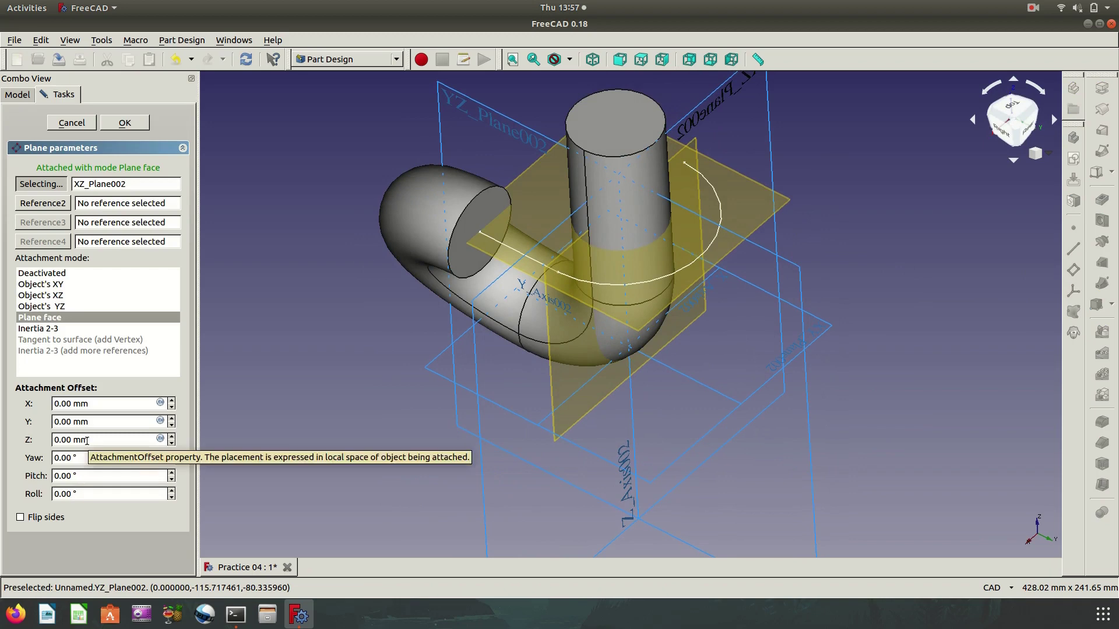
{"action": "left_click_drag", "start_coordinate": [87, 421], "coordinate": [42, 427]}
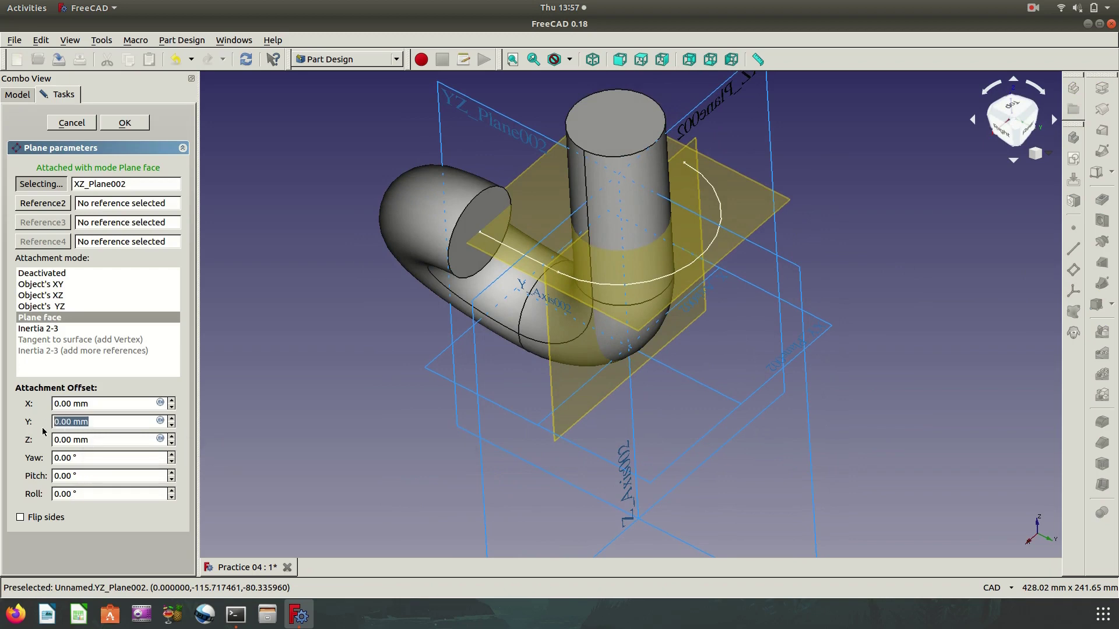
{"action": "type", "text": "50"}
{"action": "left_click_drag", "start_coordinate": [71, 425], "coordinate": [46, 425]}
{"action": "type", "text": "0"}
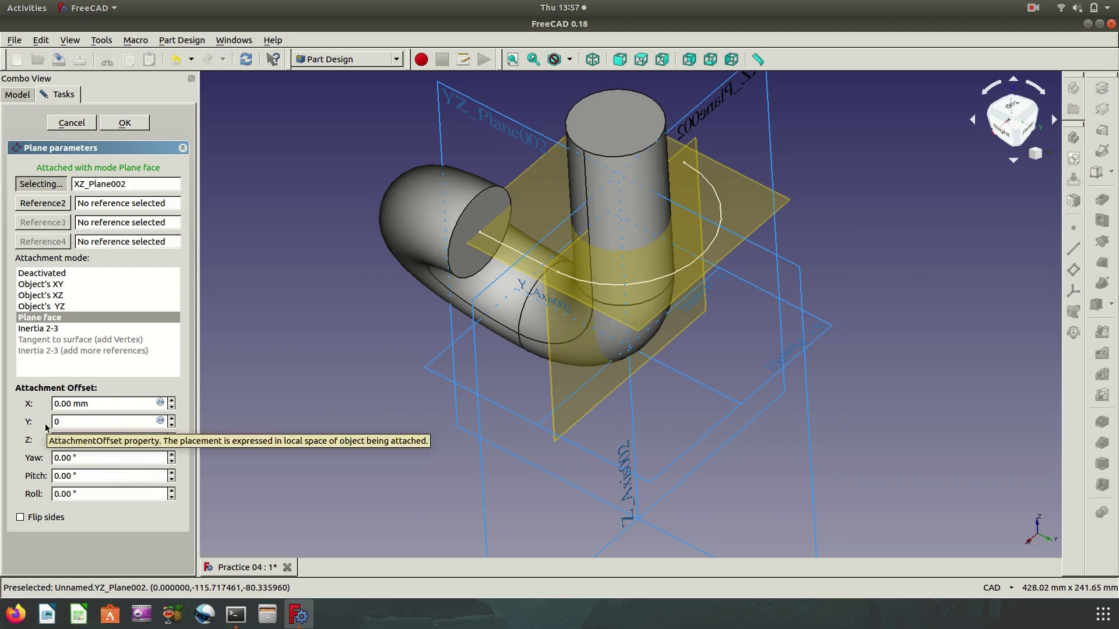
{"action": "left_click_drag", "start_coordinate": [93, 444], "coordinate": [54, 441]}
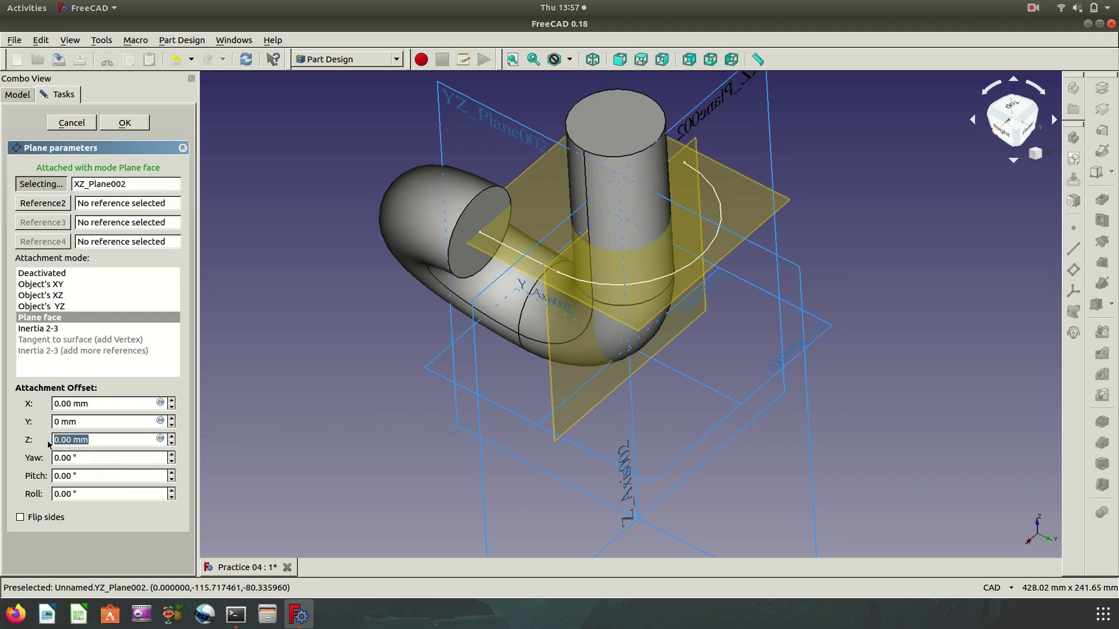
{"action": "type", "text": "50"}
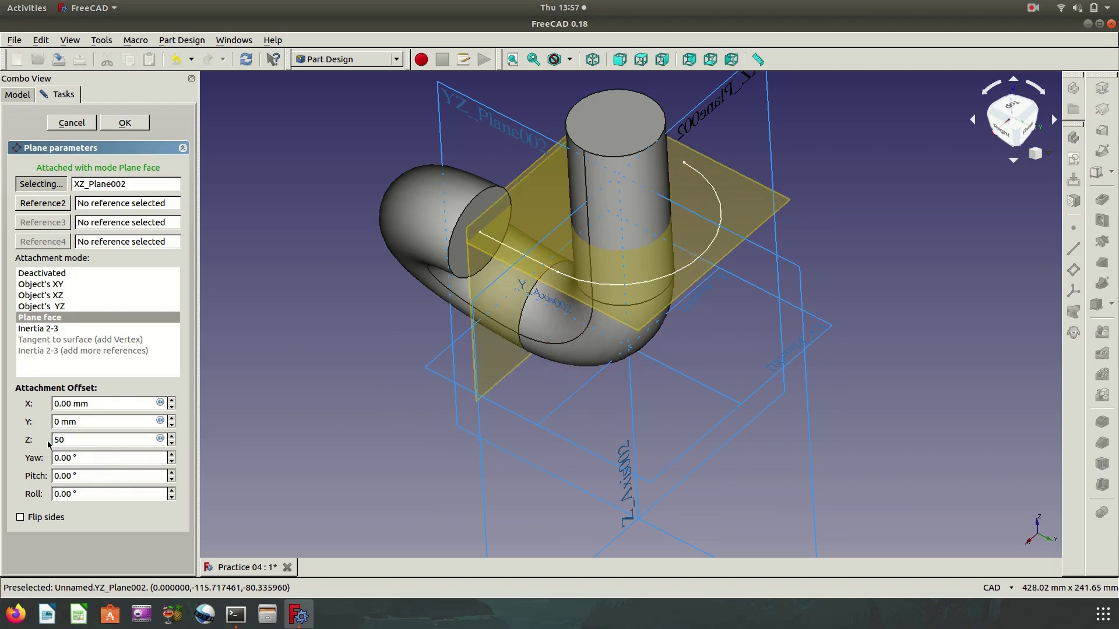
{"action": "left_click", "coordinate": [125, 123]}
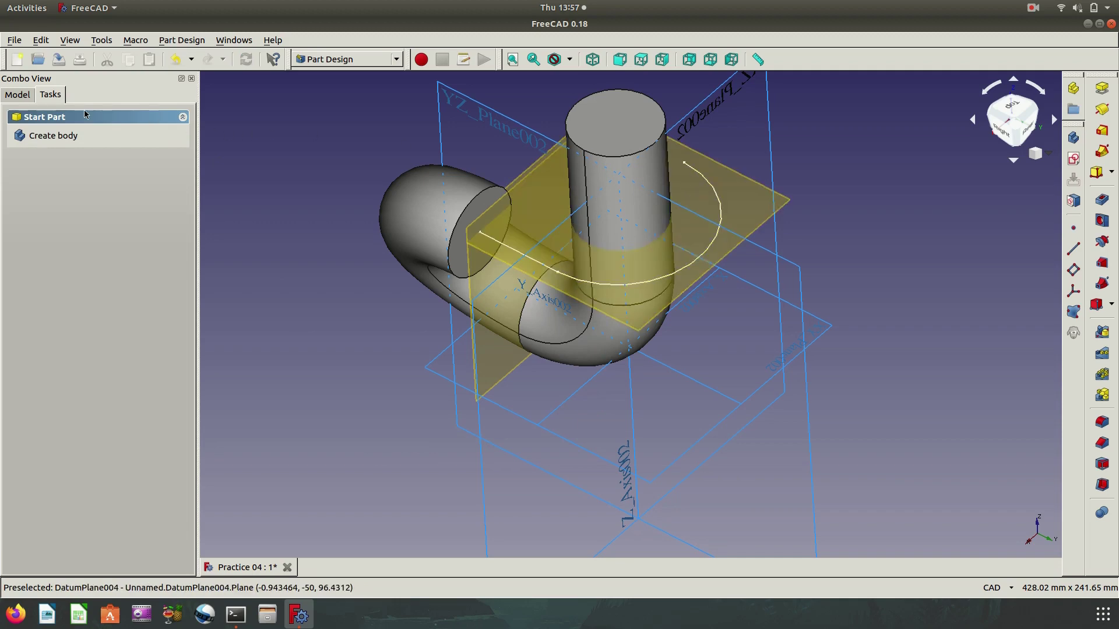
Hide DatumPlane003 from the model tree.
{"action": "left_click", "coordinate": [20, 96]}
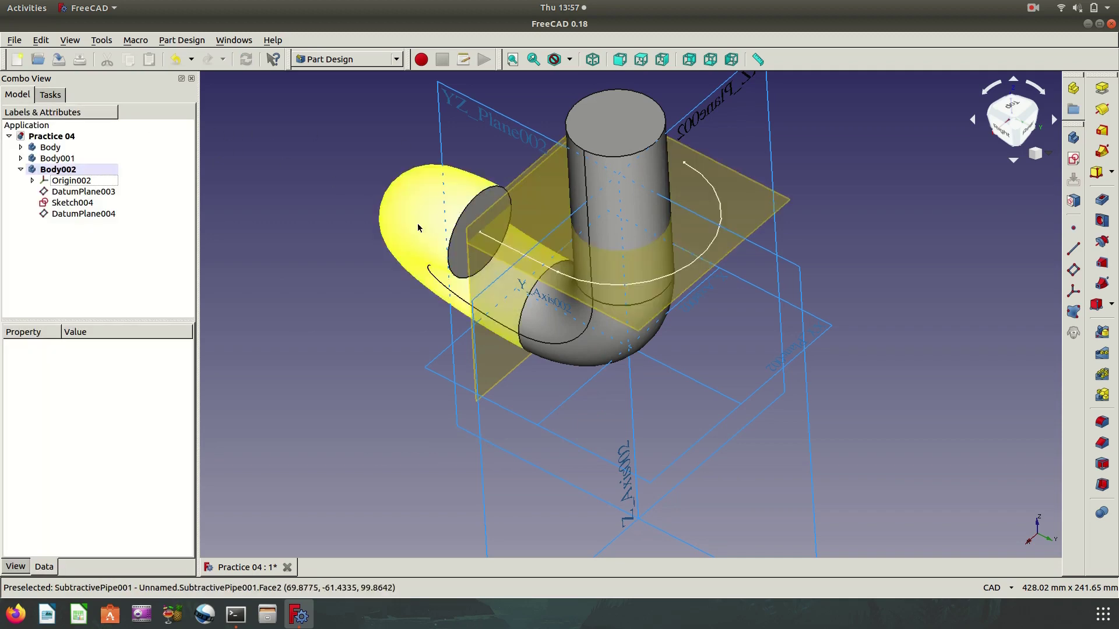
{"action": "left_click", "coordinate": [108, 193]}
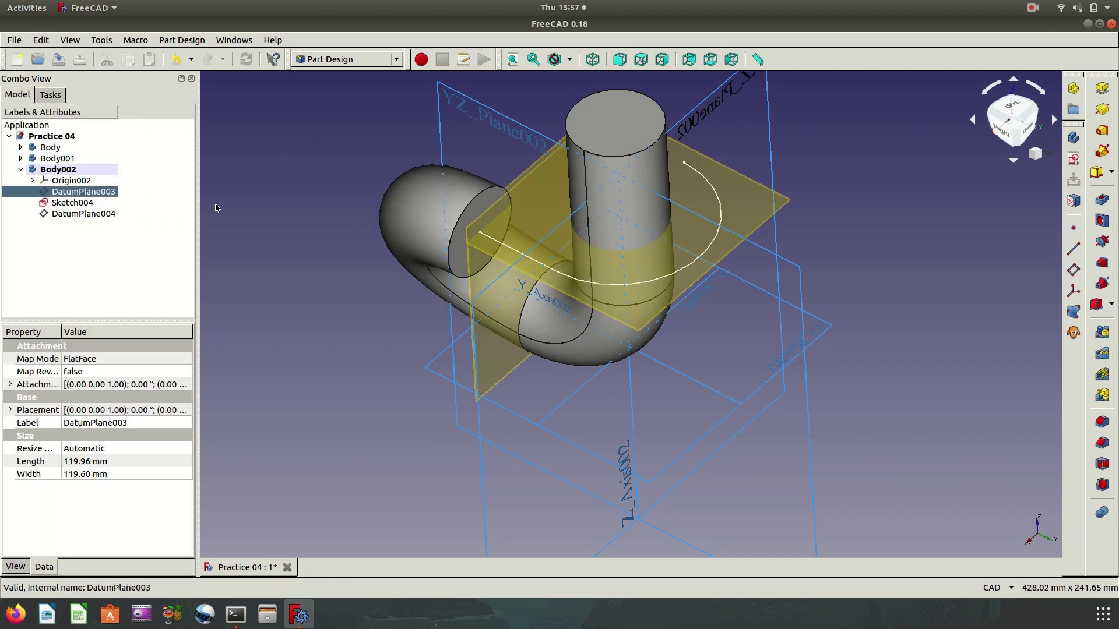
{"action": "key", "text": "space"}
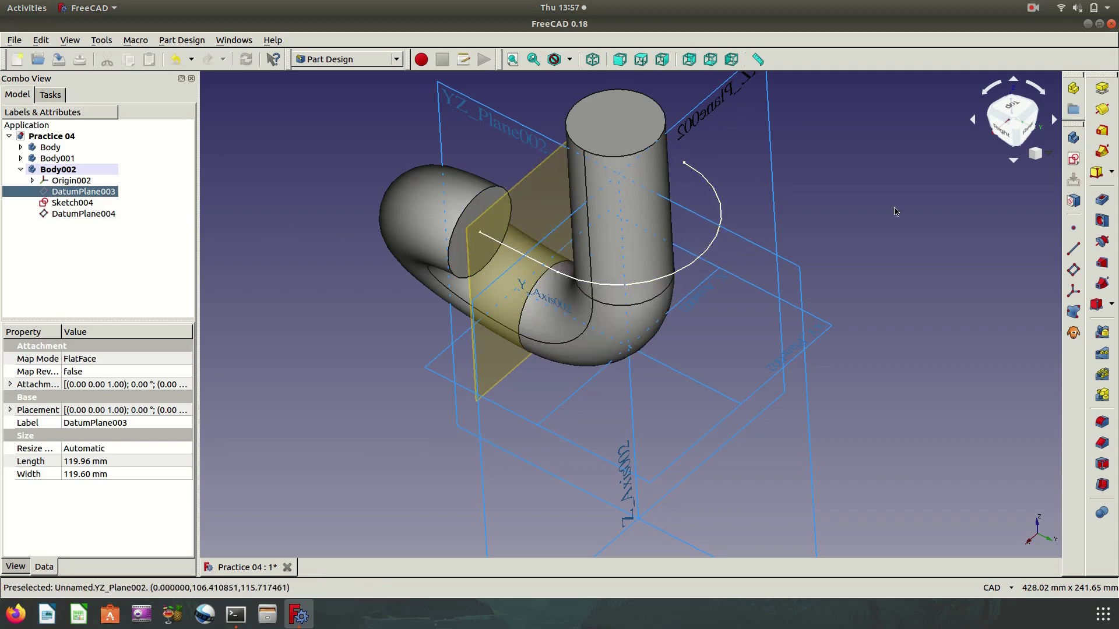
{"action": "left_click", "coordinate": [932, 194]}
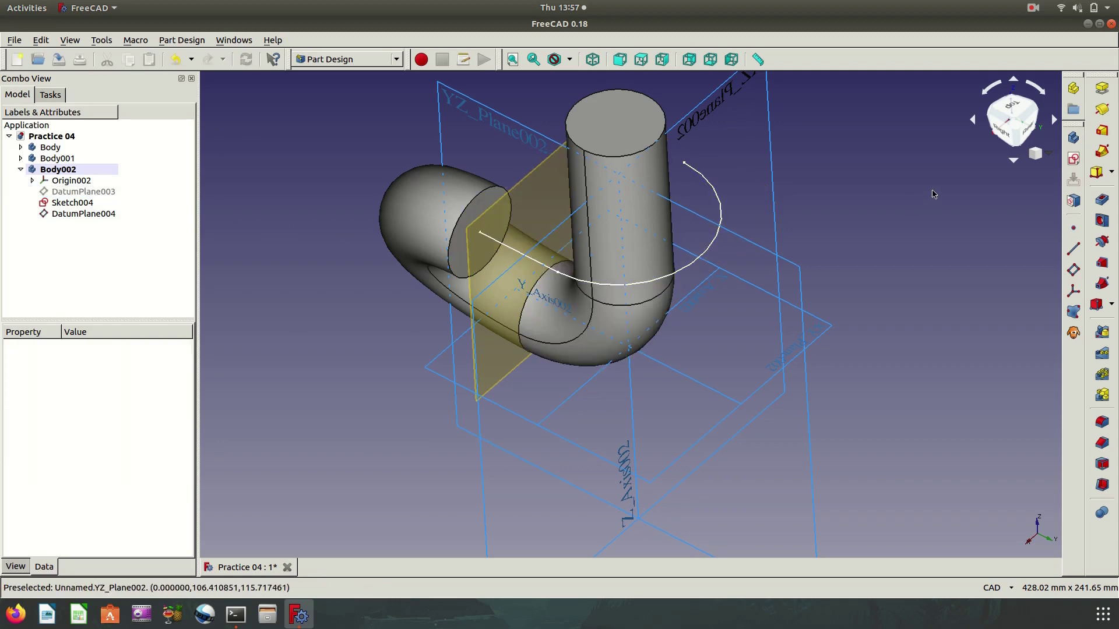
Start a sketch on DatumPlane004 and draw a profile circle left of the pipe.
{"action": "left_click", "coordinate": [544, 206]}
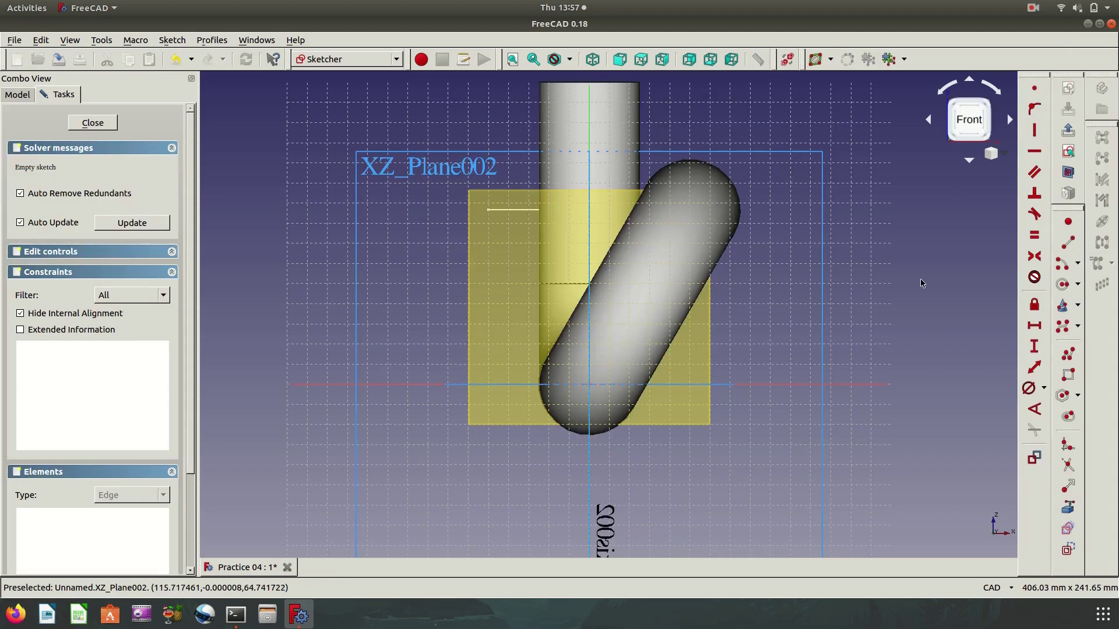
{"action": "left_click", "coordinate": [1062, 283]}
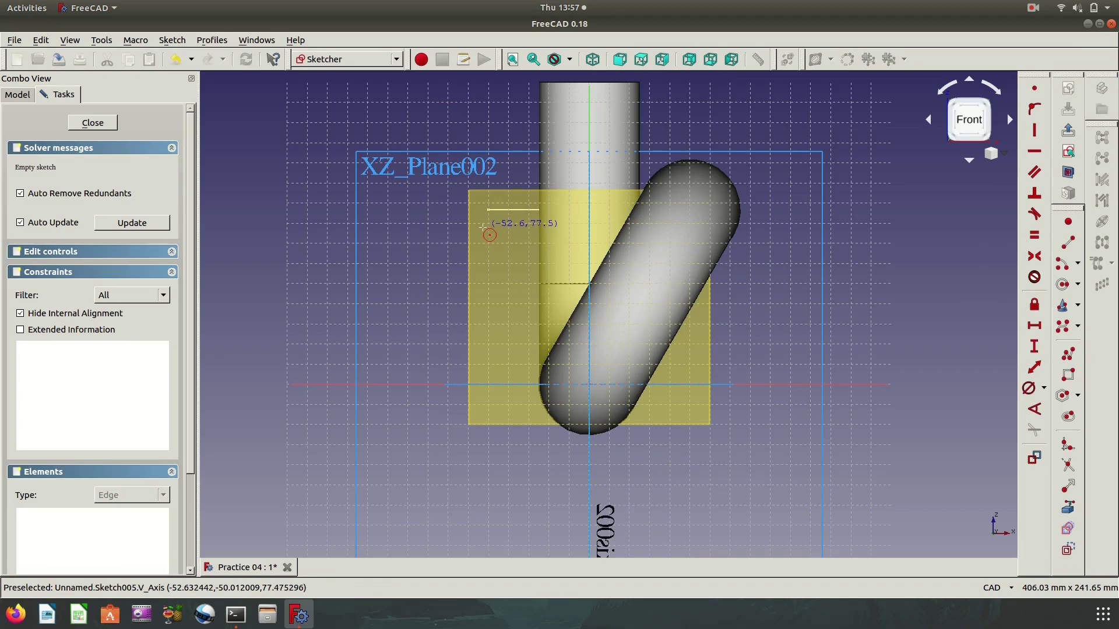
{"action": "left_click", "coordinate": [489, 221]}
{"action": "left_click", "coordinate": [453, 213]}
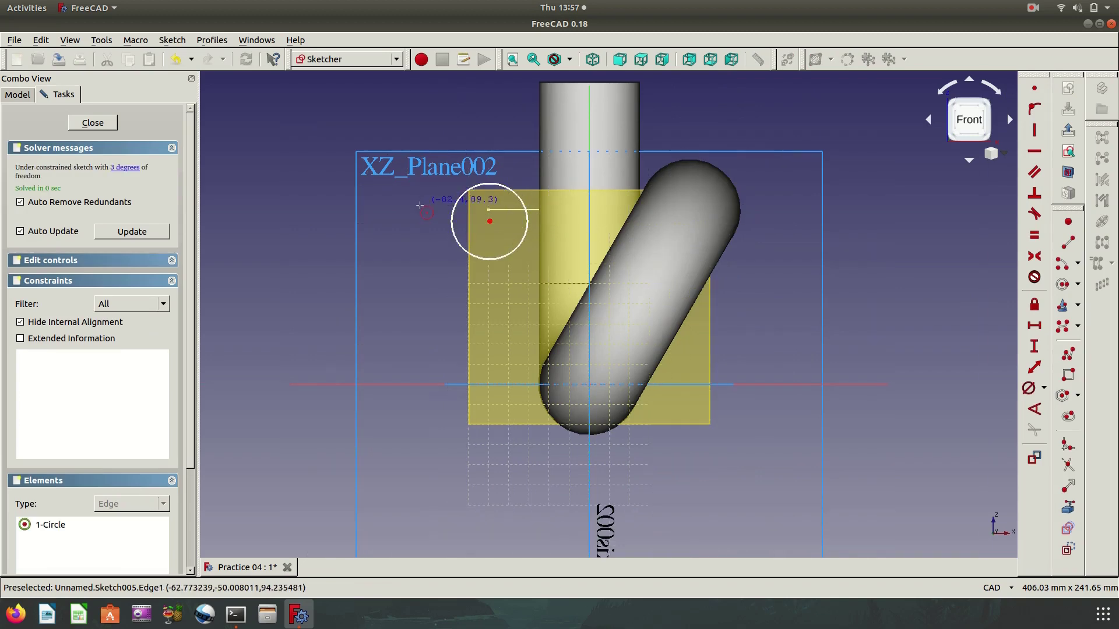
{"action": "right_click", "coordinate": [451, 262]}
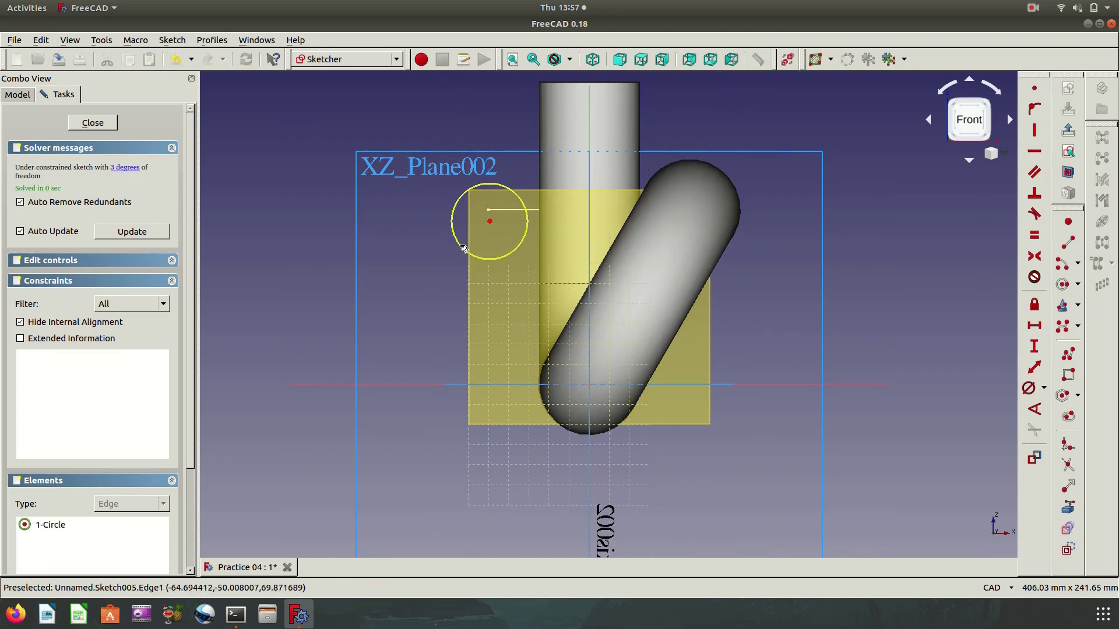
Constrain the circle's diameter to 50 mm.
{"action": "left_click", "coordinate": [463, 249]}
{"action": "left_click", "coordinate": [1029, 388]}
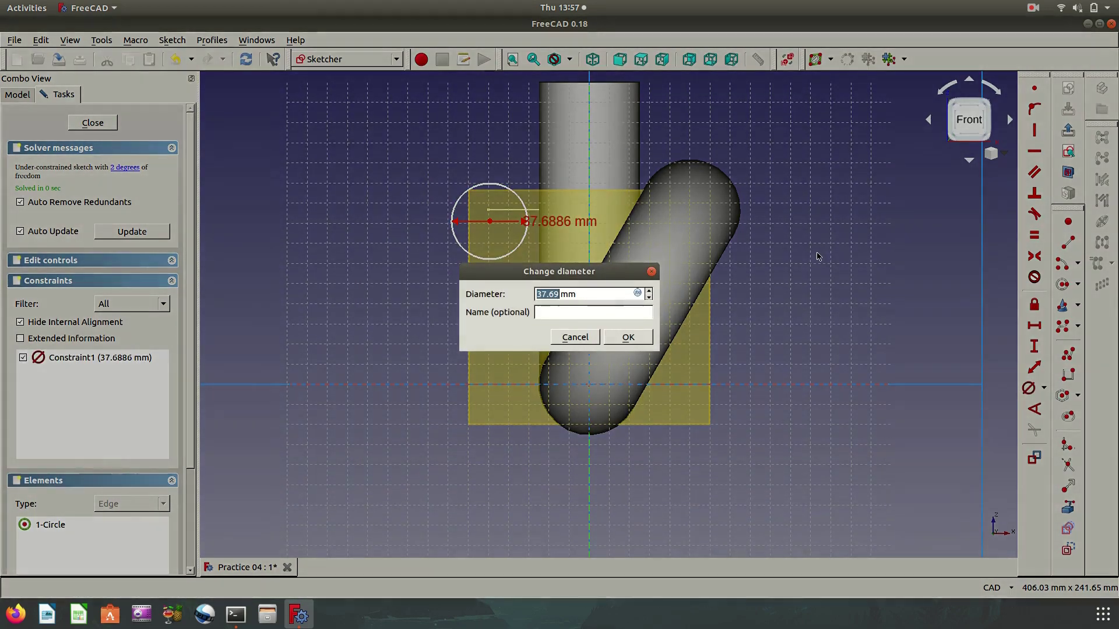
{"action": "key", "text": "Return"}
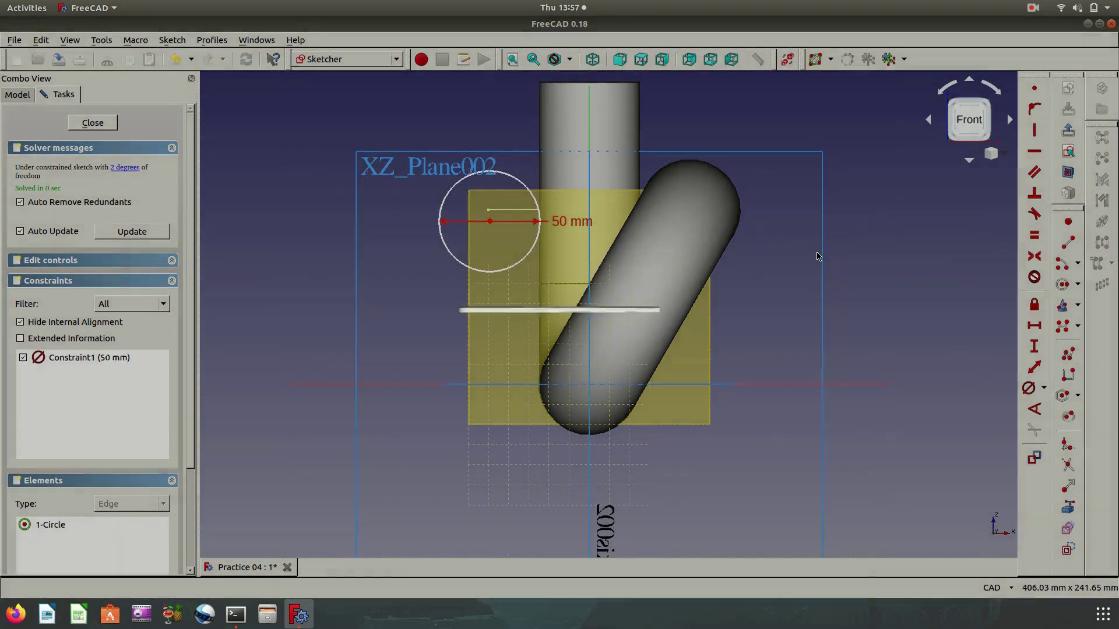
Begin a vertical distance constraint from the circle's centre to the horizontal axis.
{"action": "left_click", "coordinate": [490, 222]}
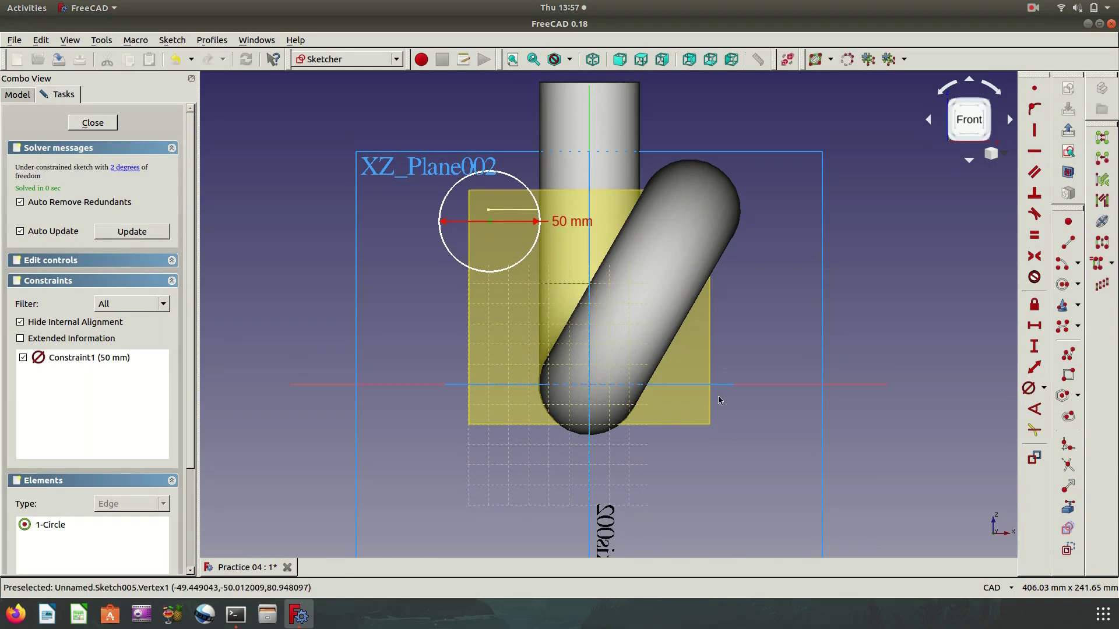
{"action": "left_click", "coordinate": [732, 385]}
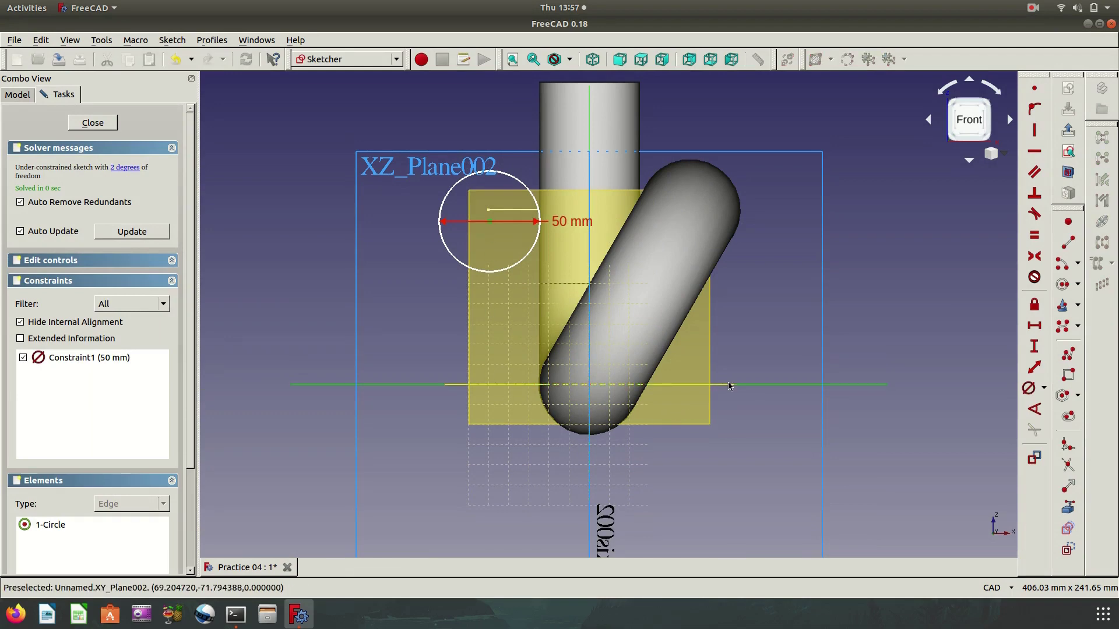
{"action": "left_click", "coordinate": [1035, 347]}
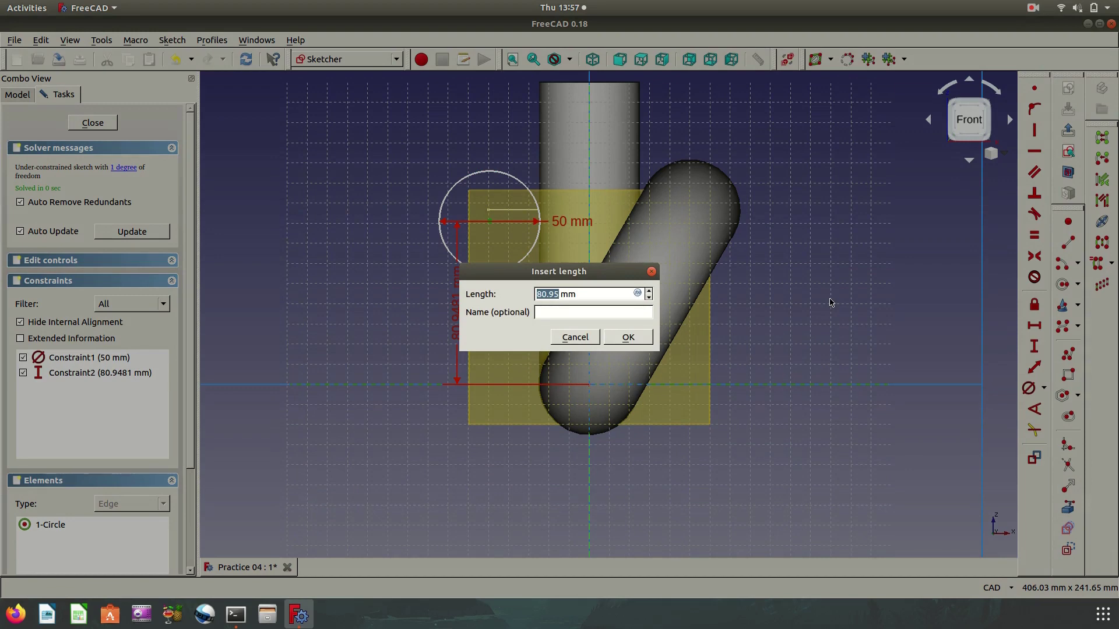
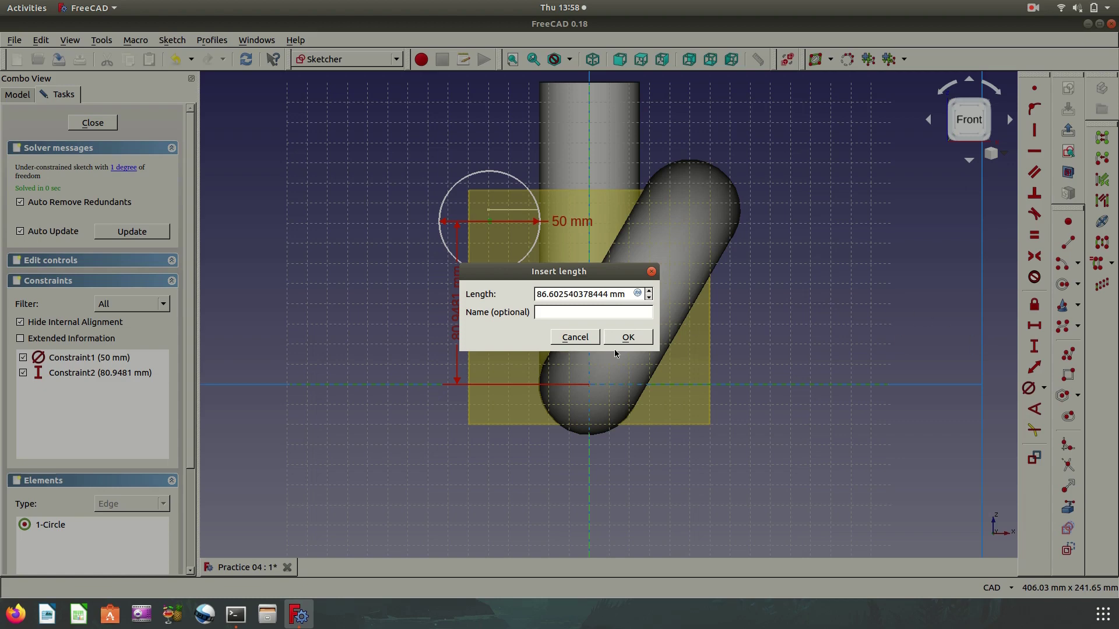
Confirm the 86.6025 mm vertical constraint on the circle centre and dismiss the constraint warnings.
{"action": "left_click", "coordinate": [626, 337]}
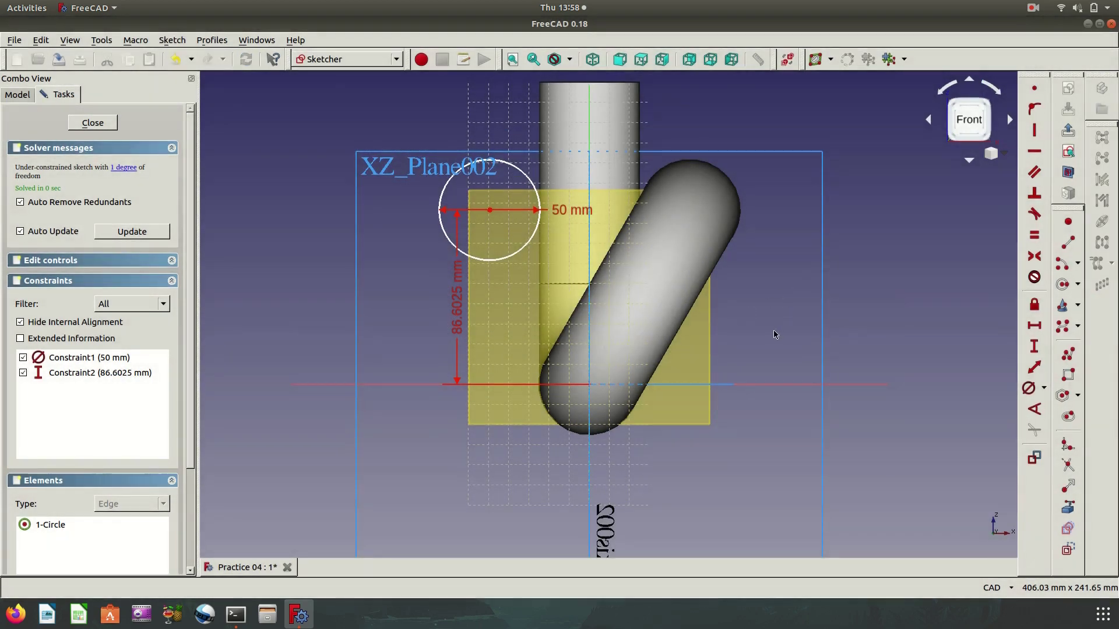
{"action": "left_click", "coordinate": [488, 211]}
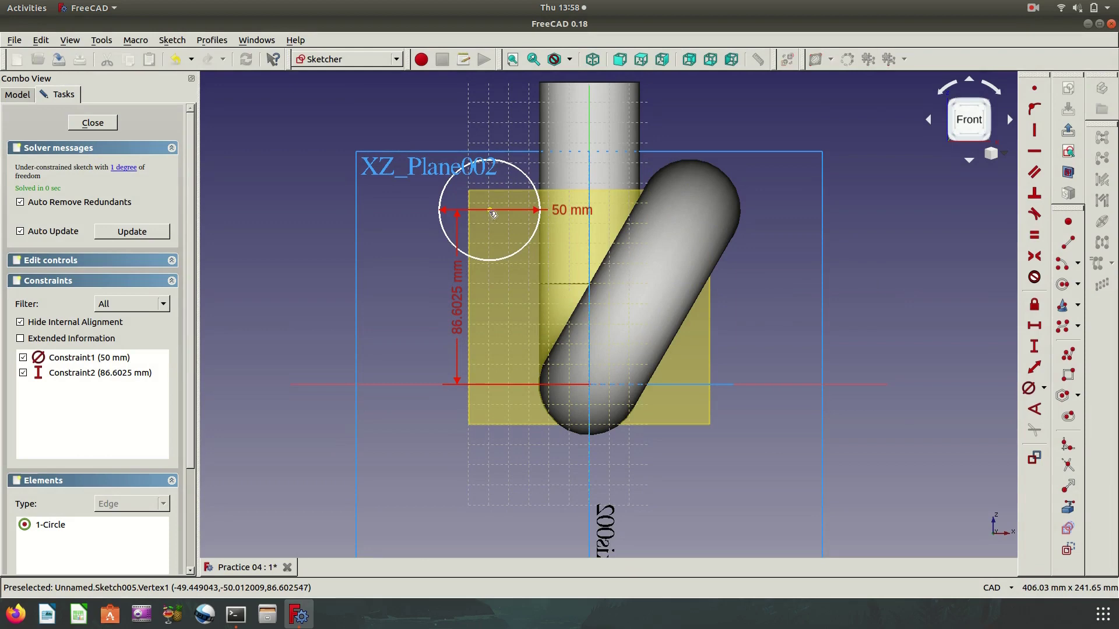
{"action": "left_click", "coordinate": [595, 460]}
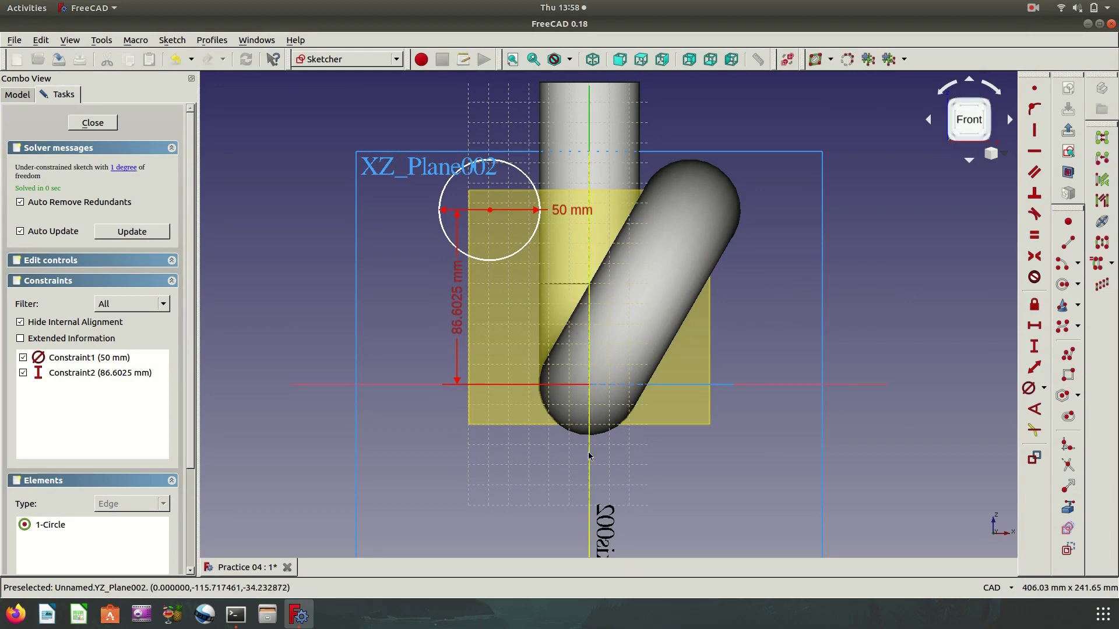
{"action": "left_click", "coordinate": [1034, 325]}
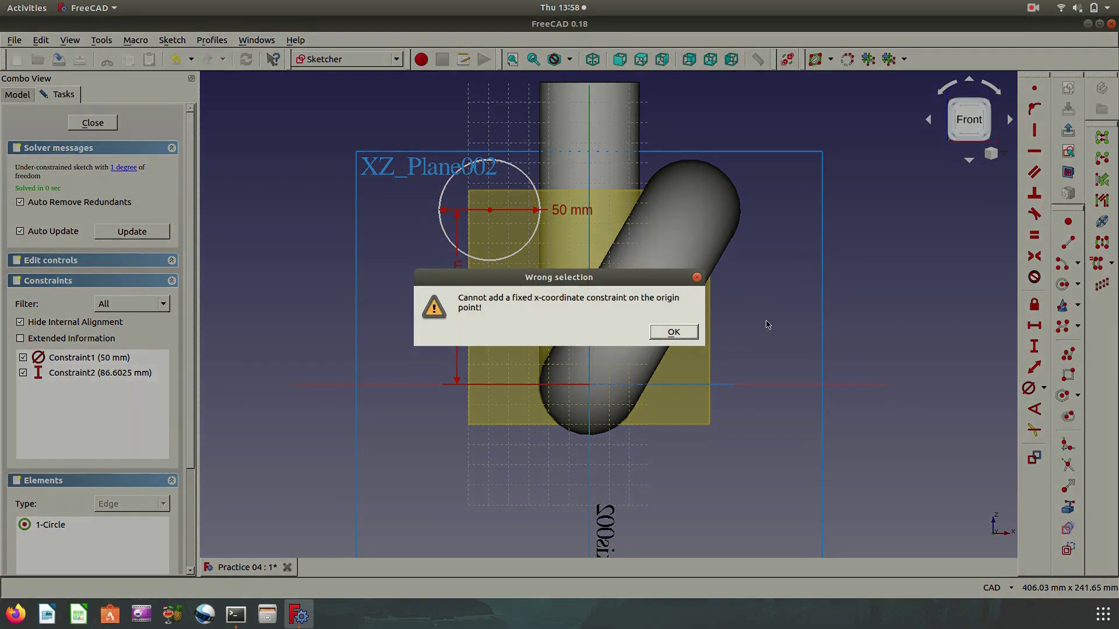
{"action": "left_click", "coordinate": [673, 332]}
{"action": "left_click", "coordinate": [1035, 348]}
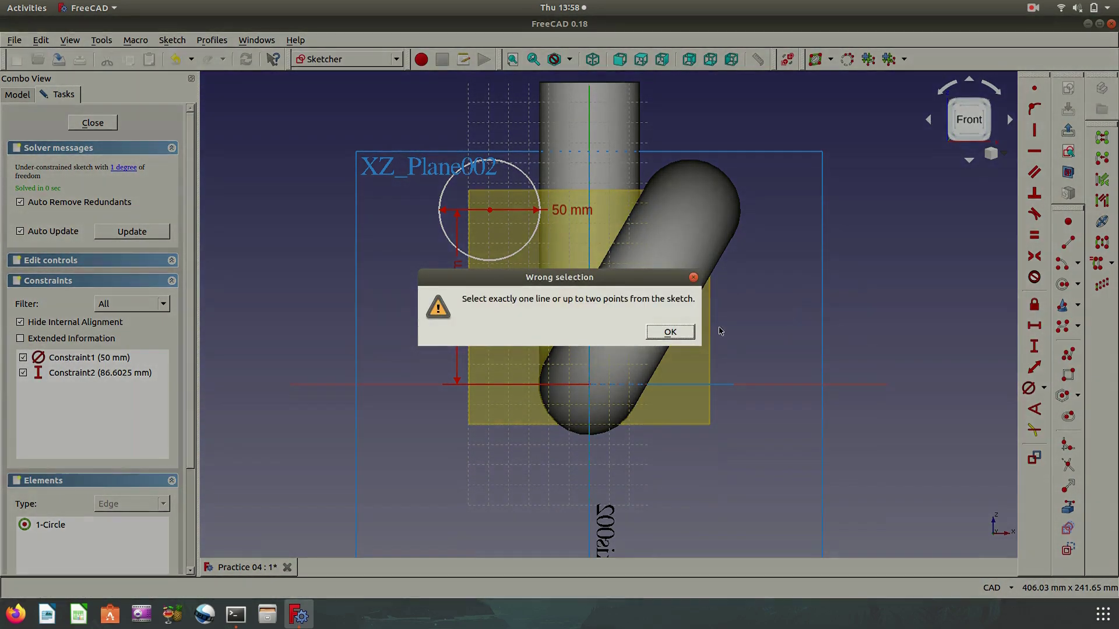
{"action": "left_click", "coordinate": [665, 332]}
Add a 50 mm horizontal distance to the circle centre, check Top/Front views, and close the sketch.
{"action": "middle_click_drag", "start_coordinate": [613, 283], "coordinate": [647, 310]}
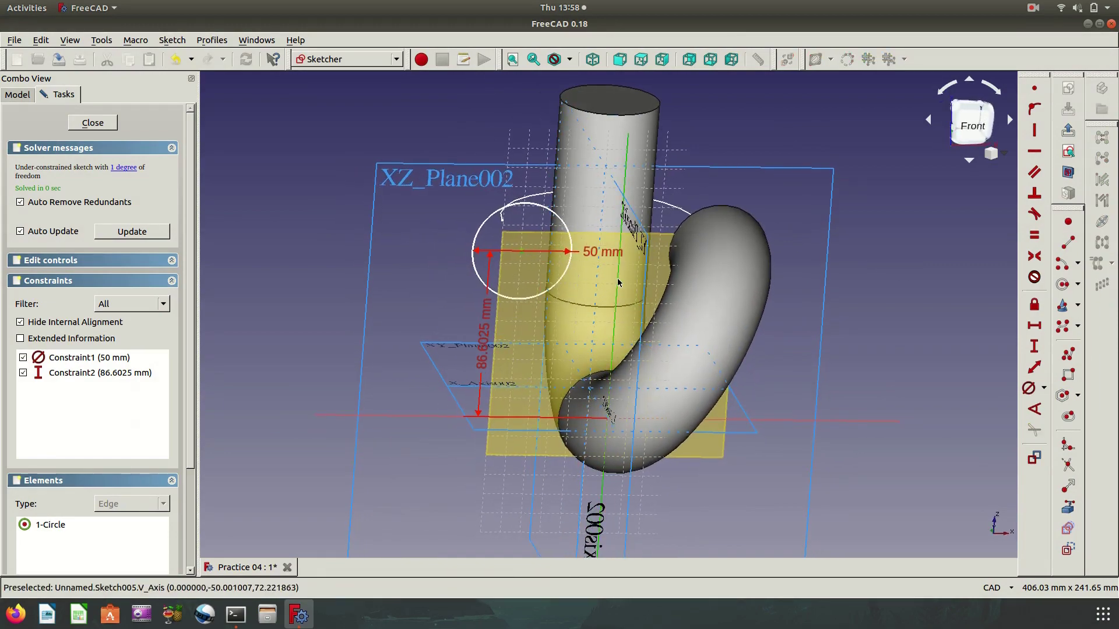
{"action": "left_click", "coordinate": [1035, 326]}
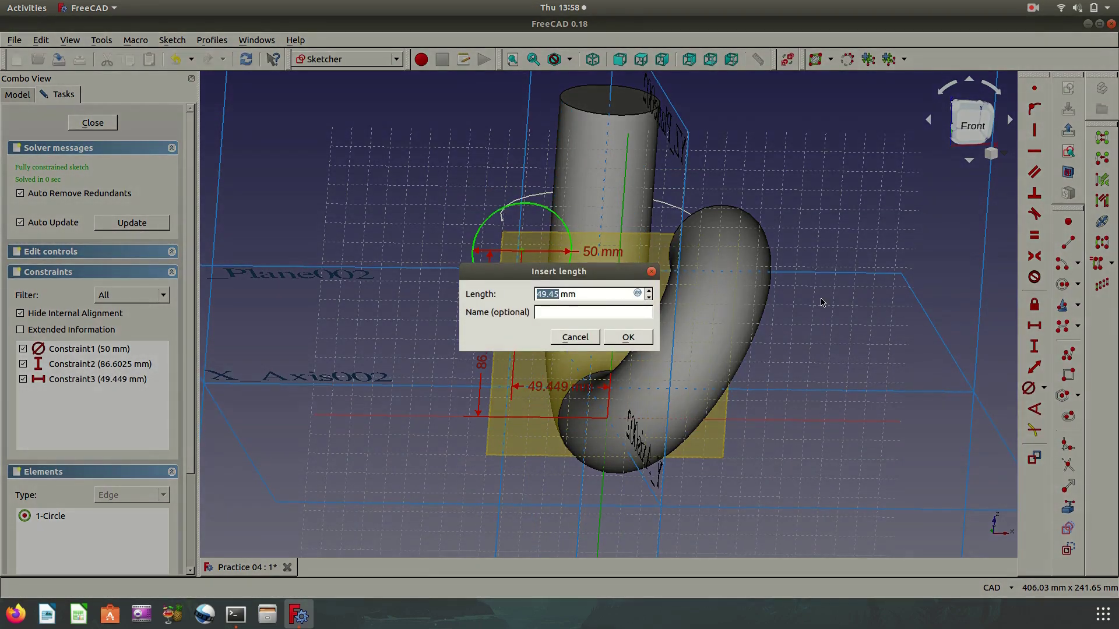
{"action": "key", "text": "Return"}
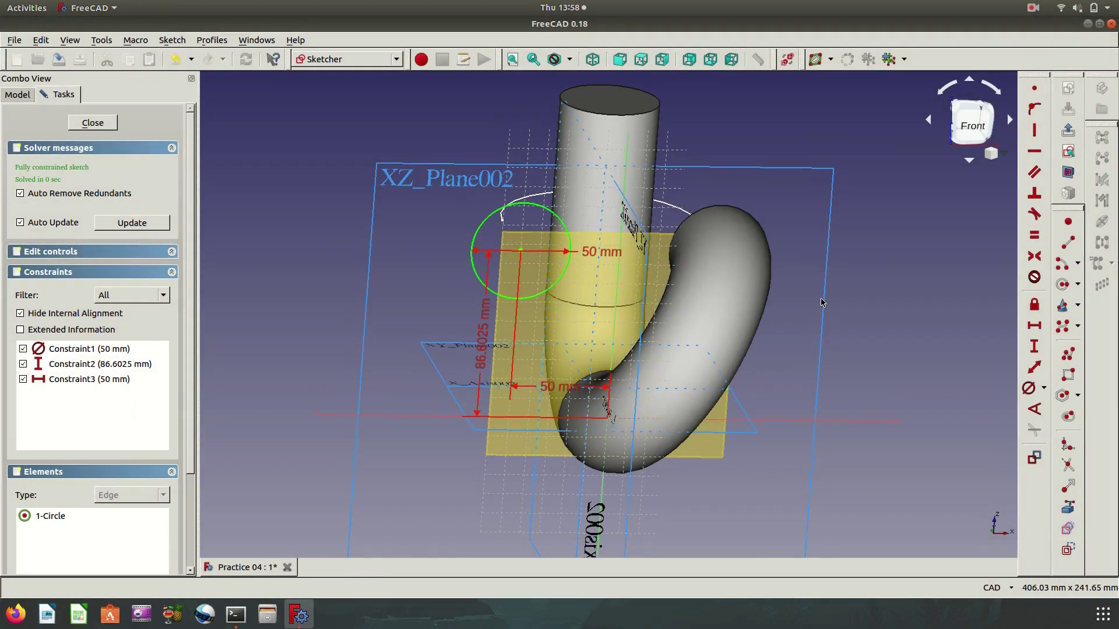
{"action": "middle_click_drag", "start_coordinate": [687, 309], "coordinate": [651, 388]}
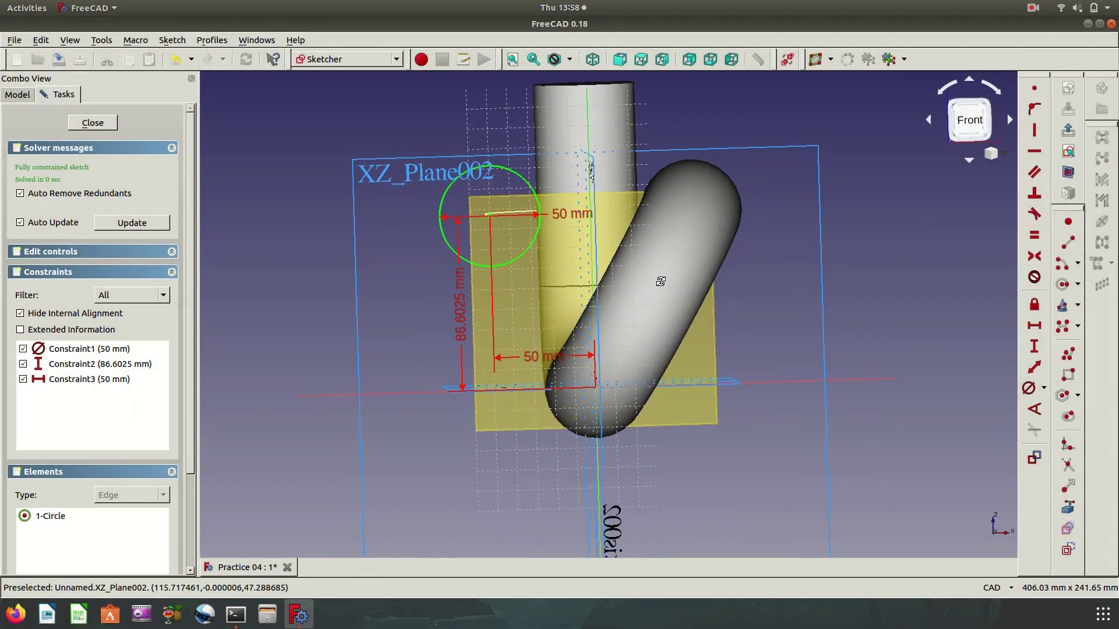
{"action": "left_click", "coordinate": [641, 59]}
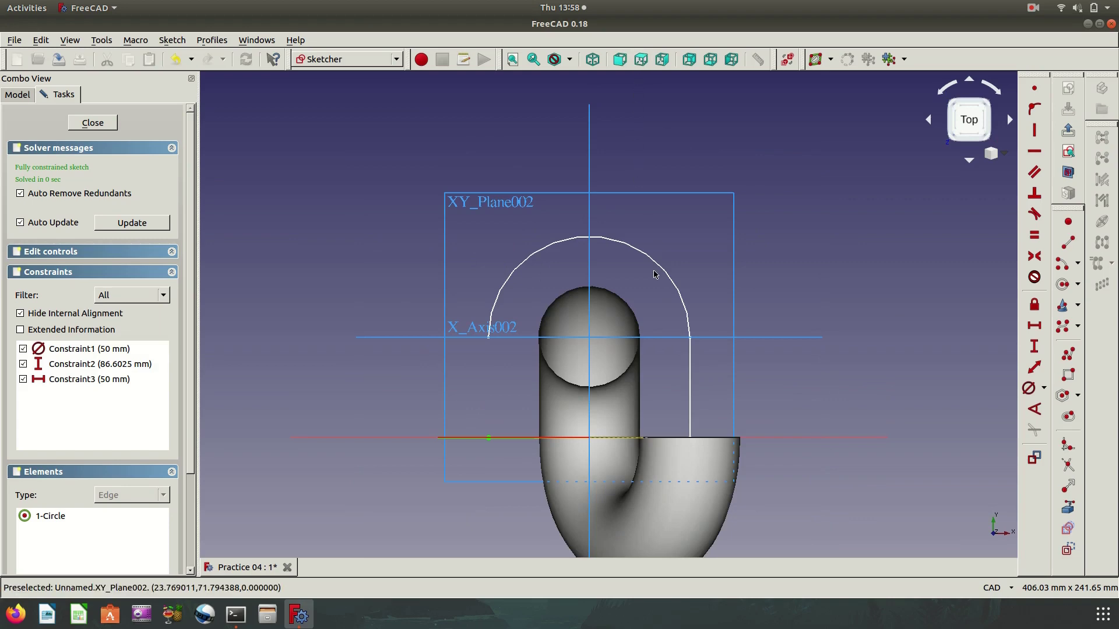
{"action": "left_click", "coordinate": [619, 60]}
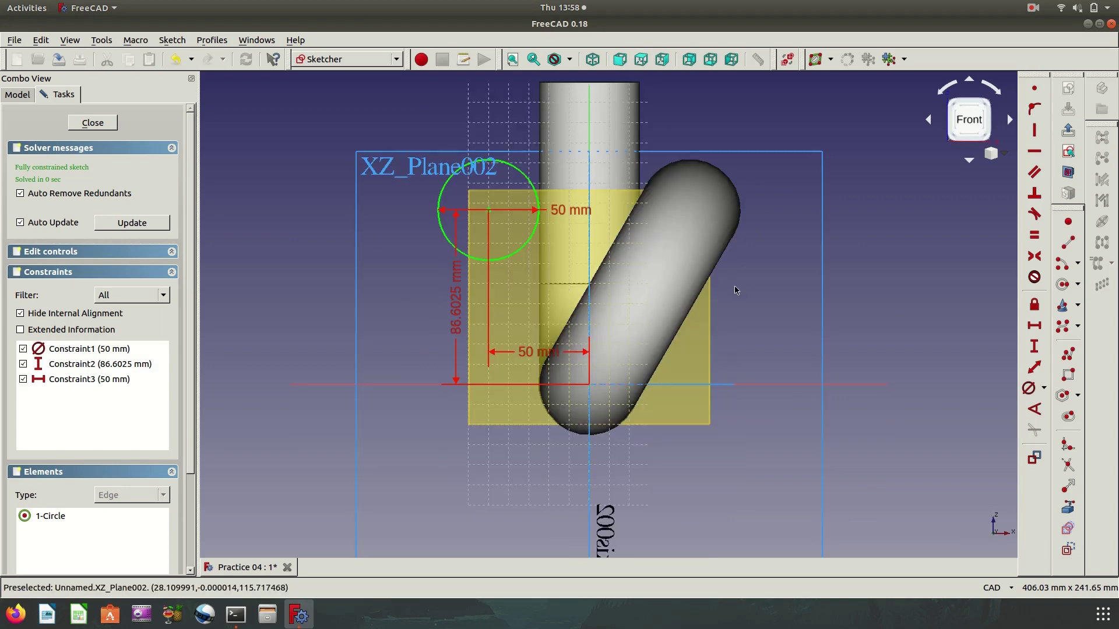
{"action": "left_click", "coordinate": [1068, 129]}
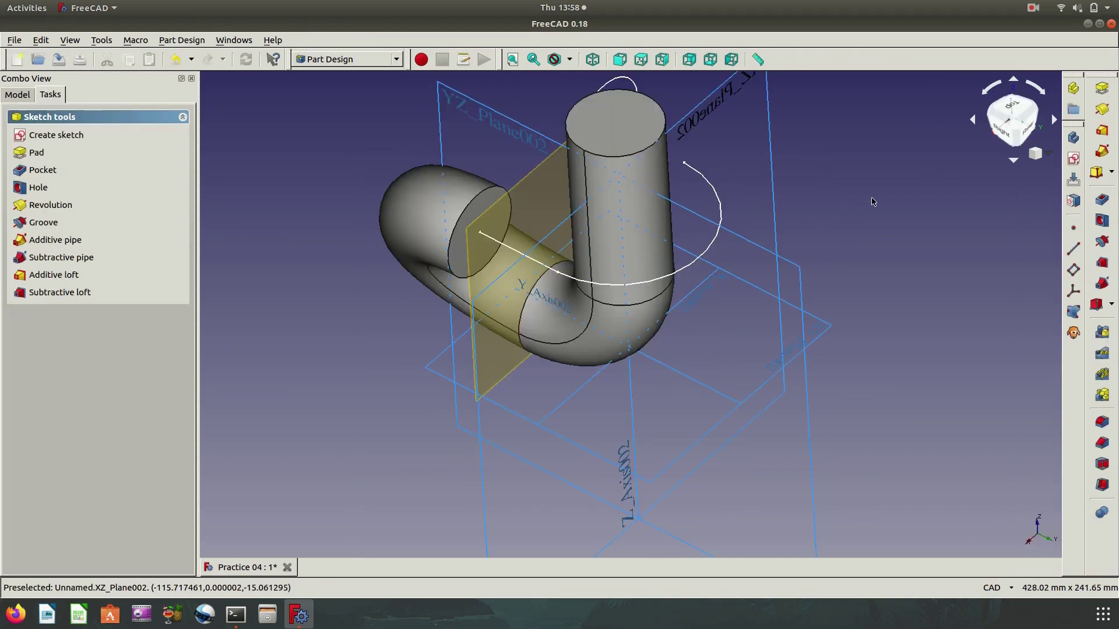
Reopen Sketch005 and delete its lower 50 mm horizontal constraint.
{"action": "mouse_move", "coordinate": [841, 214]}
{"action": "middle_mouse_down"}
{"action": "mouse_move", "coordinate": [855, 340]}
{"action": "mouse_move", "coordinate": [644, 336]}
{"action": "mouse_move", "coordinate": [852, 362]}
{"action": "mouse_move", "coordinate": [749, 382]}
{"action": "middle_mouse_up"}
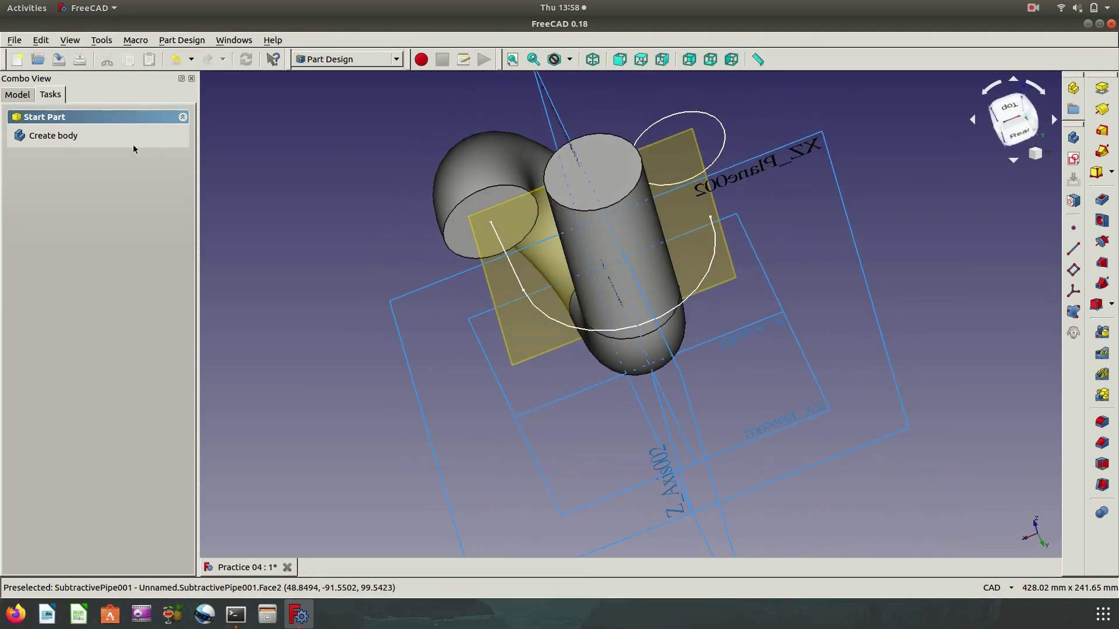
{"action": "left_click", "coordinate": [17, 94]}
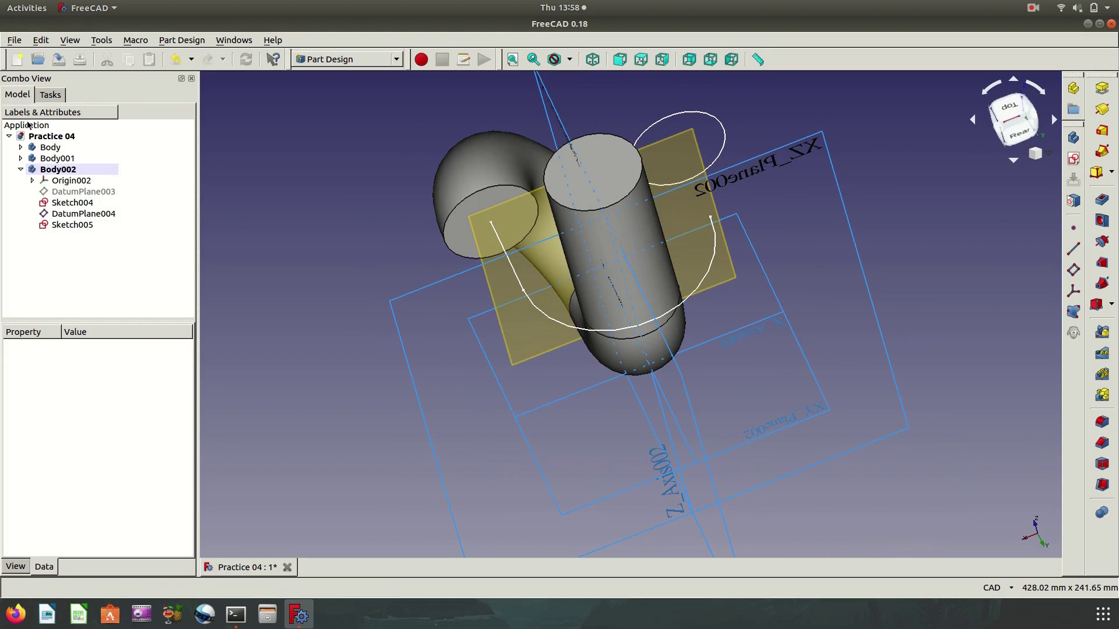
{"action": "right_click", "coordinate": [73, 229]}
{"action": "left_click", "coordinate": [90, 230]}
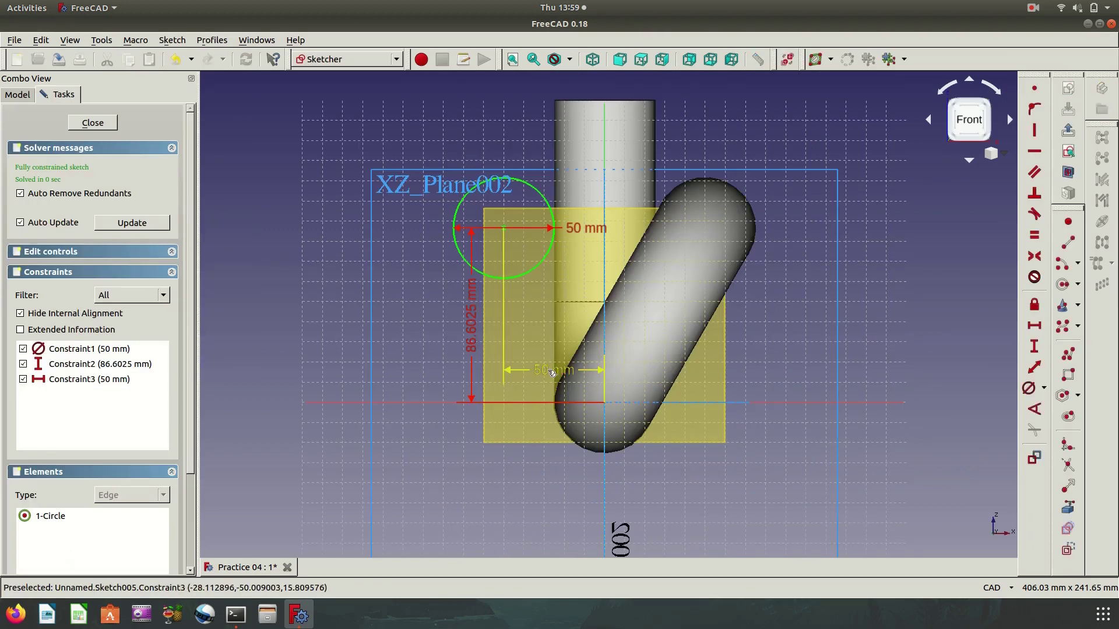
{"action": "left_click", "coordinate": [551, 373]}
{"action": "key", "text": "Delete"}
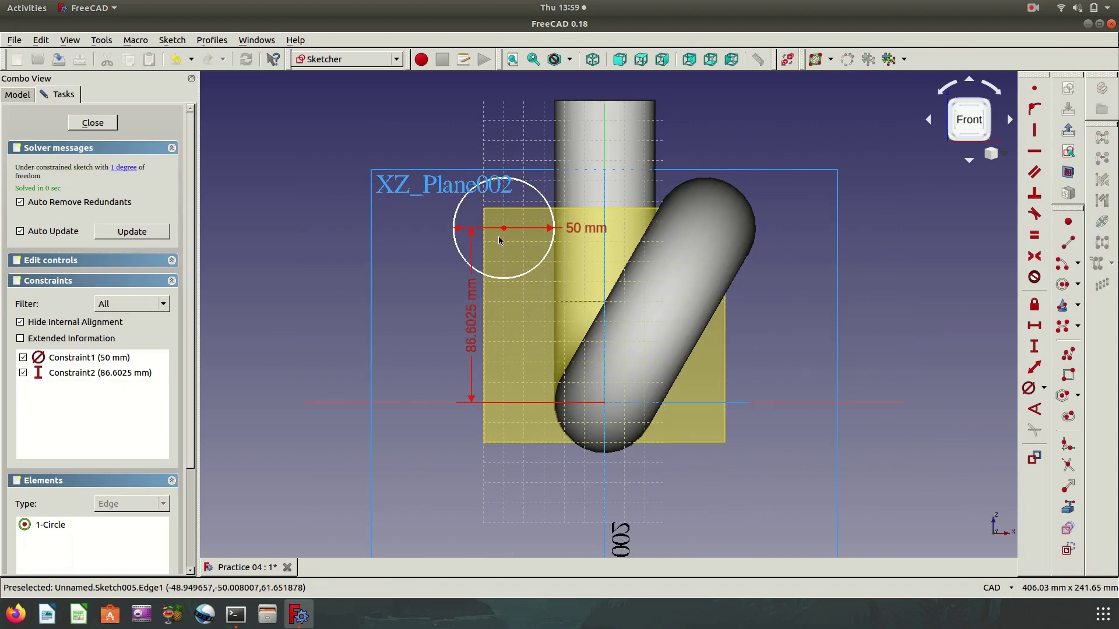
Move the circle to the opposite side and constrain it 50 mm horizontally in wireframe view.
{"action": "left_click_drag", "start_coordinate": [503, 231], "coordinate": [708, 233]}
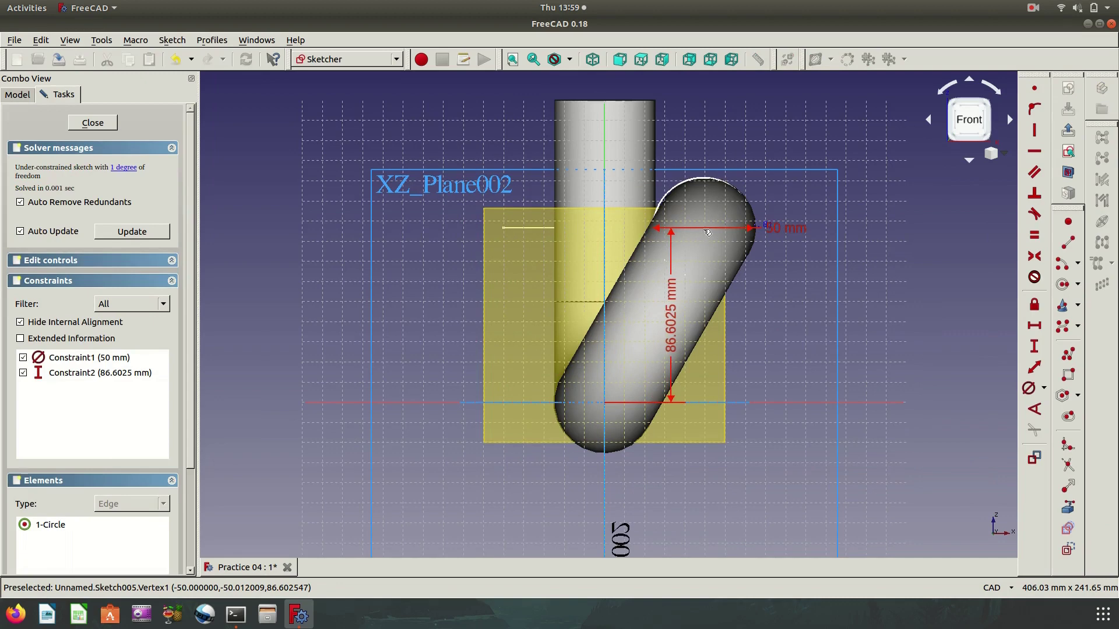
{"action": "left_click", "coordinate": [569, 60]}
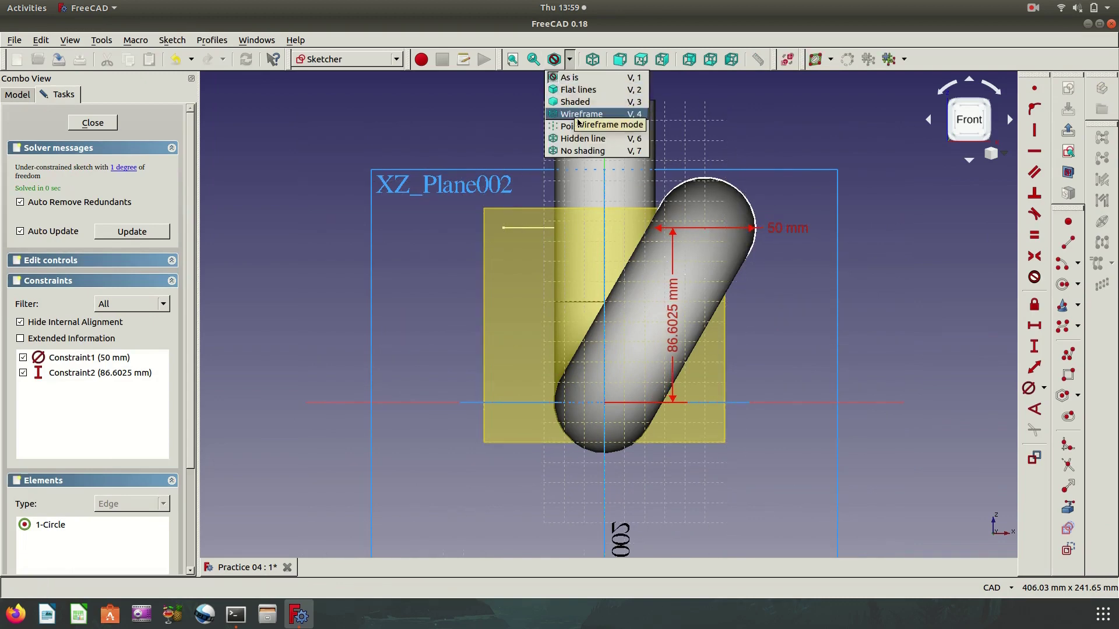
{"action": "left_click", "coordinate": [579, 114]}
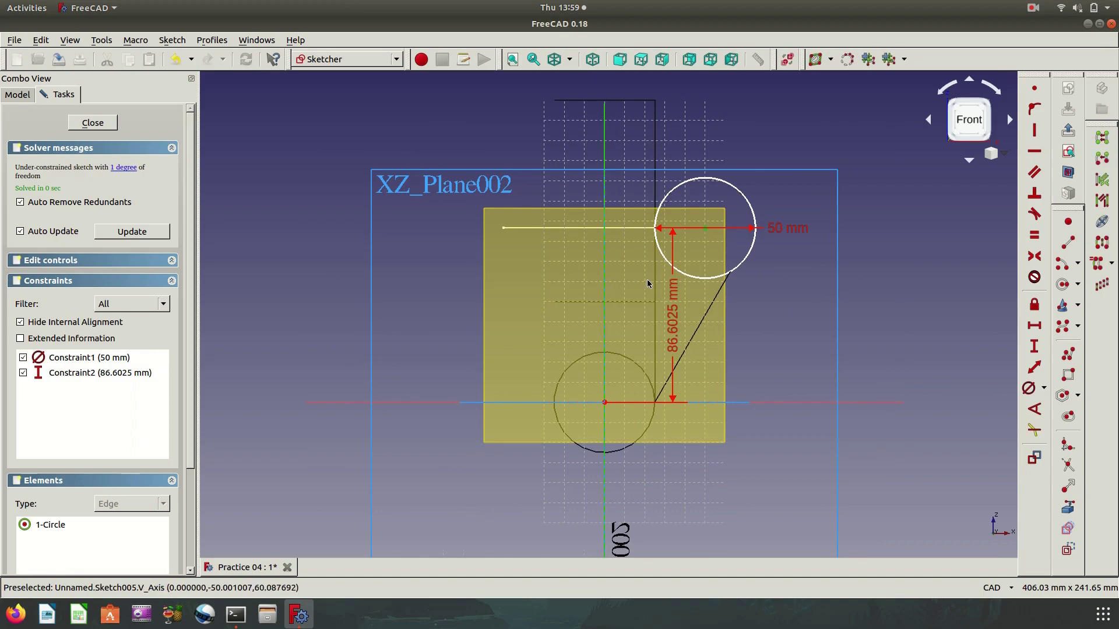
{"action": "left_click", "coordinate": [1034, 325]}
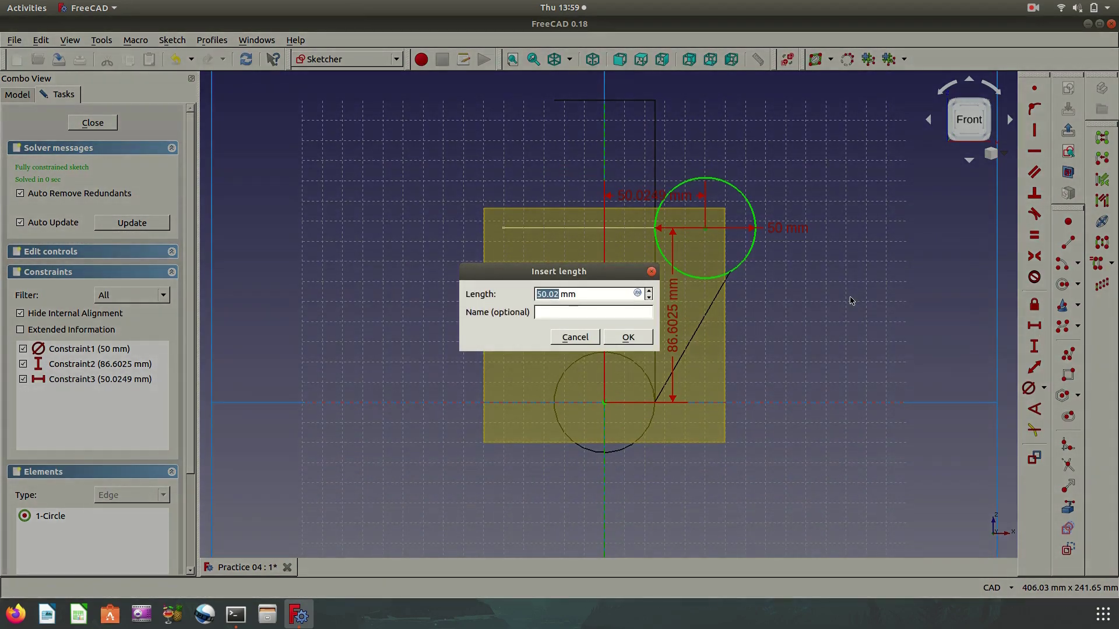
{"action": "key", "text": "Return"}
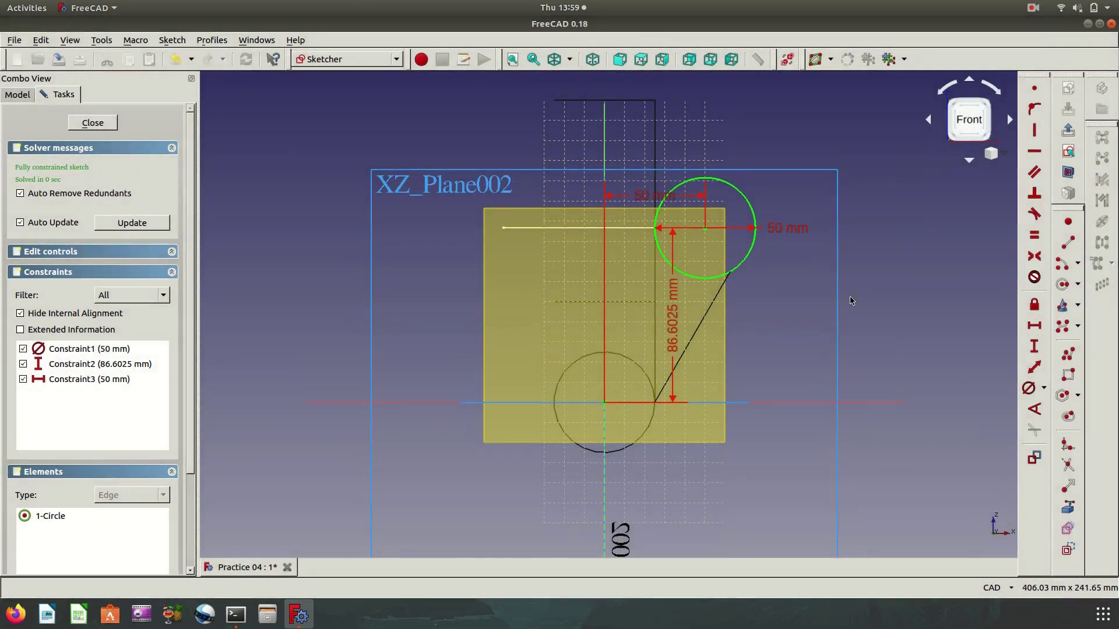
Close the circle sketch and switch the model back to shaded display.
{"action": "left_click", "coordinate": [1068, 129]}
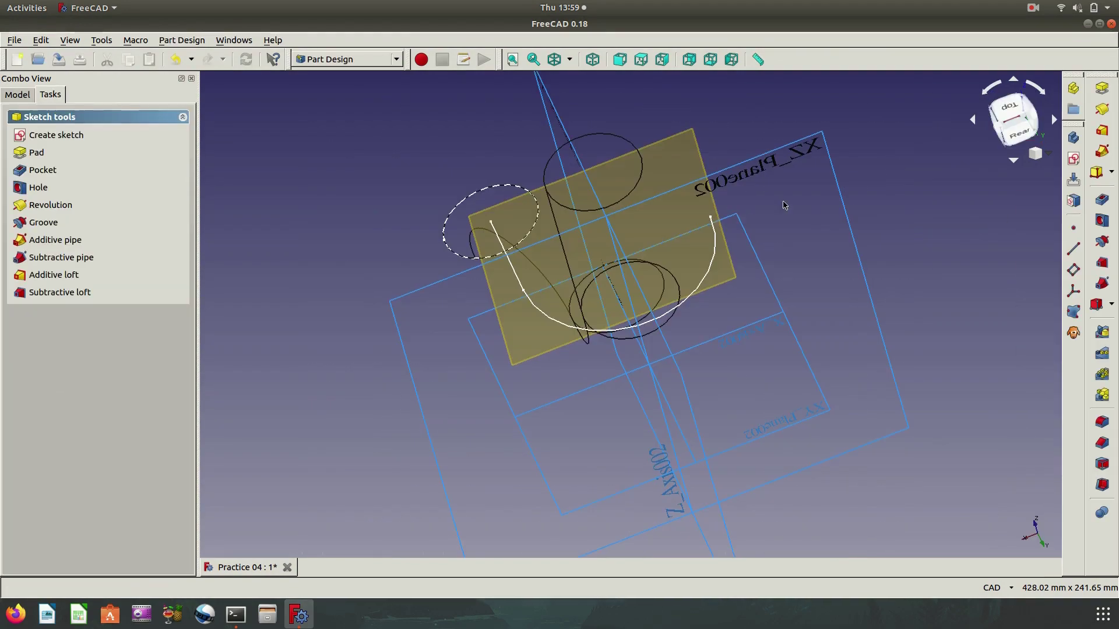
{"action": "mouse_move", "coordinate": [815, 300]}
{"action": "middle_mouse_down"}
{"action": "mouse_move", "coordinate": [796, 353]}
{"action": "mouse_move", "coordinate": [758, 303]}
{"action": "middle_mouse_up"}
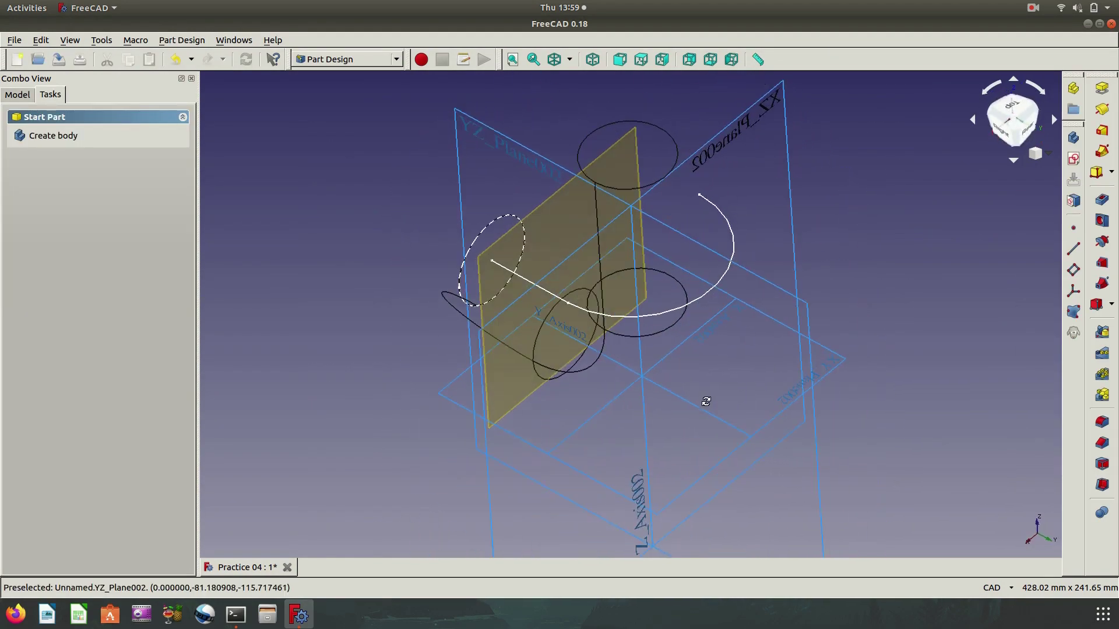
{"action": "left_click", "coordinate": [570, 59]}
{"action": "left_click", "coordinate": [577, 82]}
{"action": "middle_click_drag", "start_coordinate": [726, 430], "coordinate": [955, 386]}
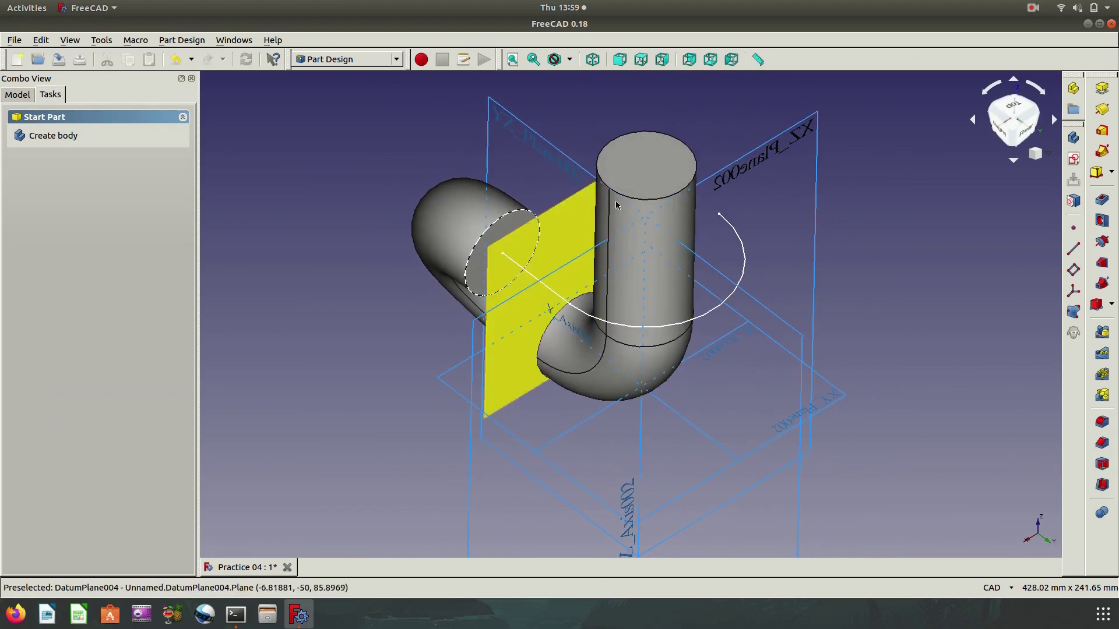
Create a pipe sweeping Sketch005 along Sketch004's straight line and arc edges.
{"action": "left_click", "coordinate": [1101, 284]}
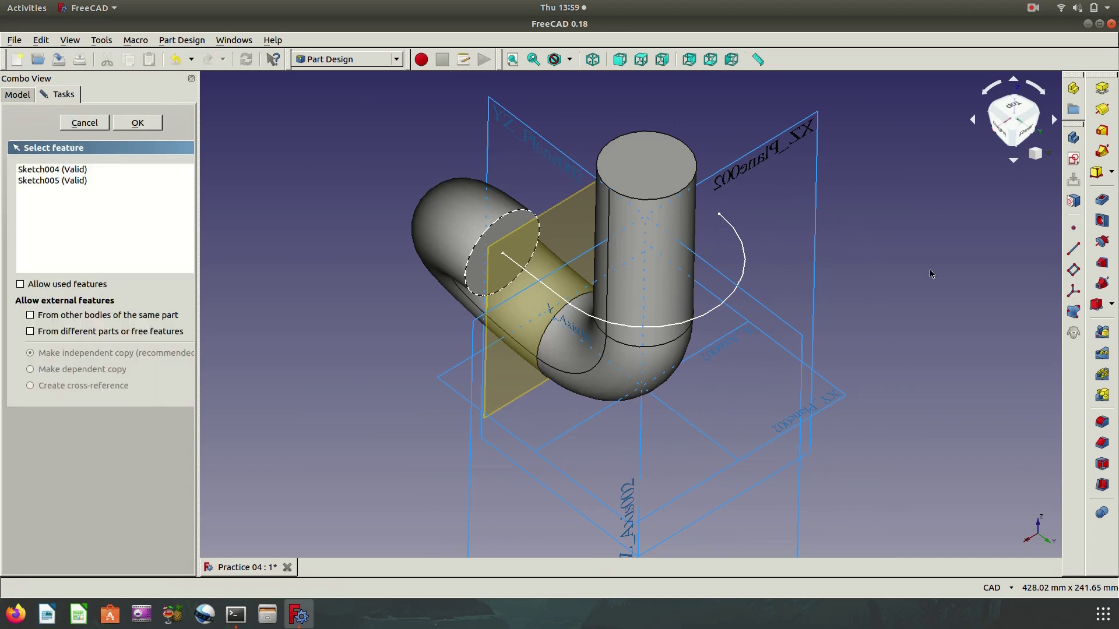
{"action": "left_click", "coordinate": [77, 182]}
{"action": "left_click", "coordinate": [146, 125]}
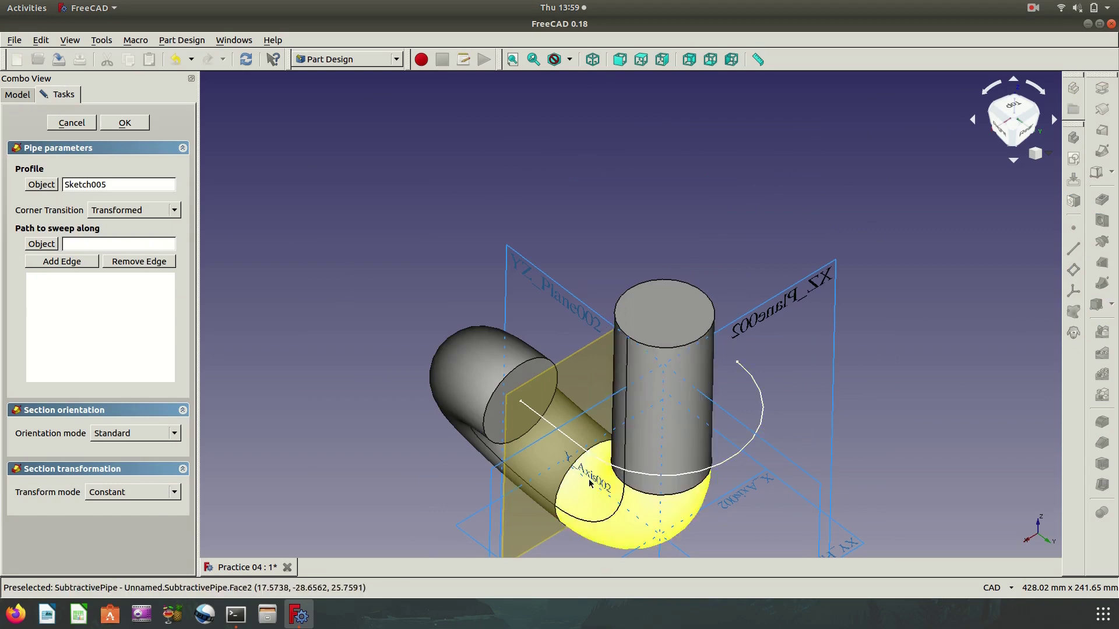
{"action": "left_click", "coordinate": [580, 447]}
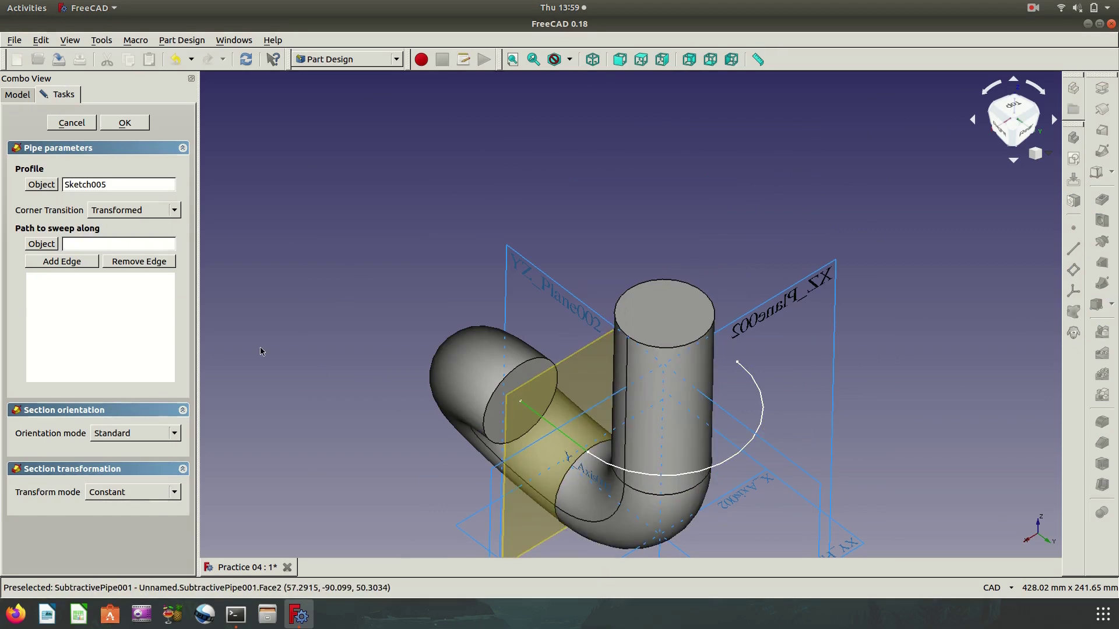
{"action": "left_click", "coordinate": [80, 264]}
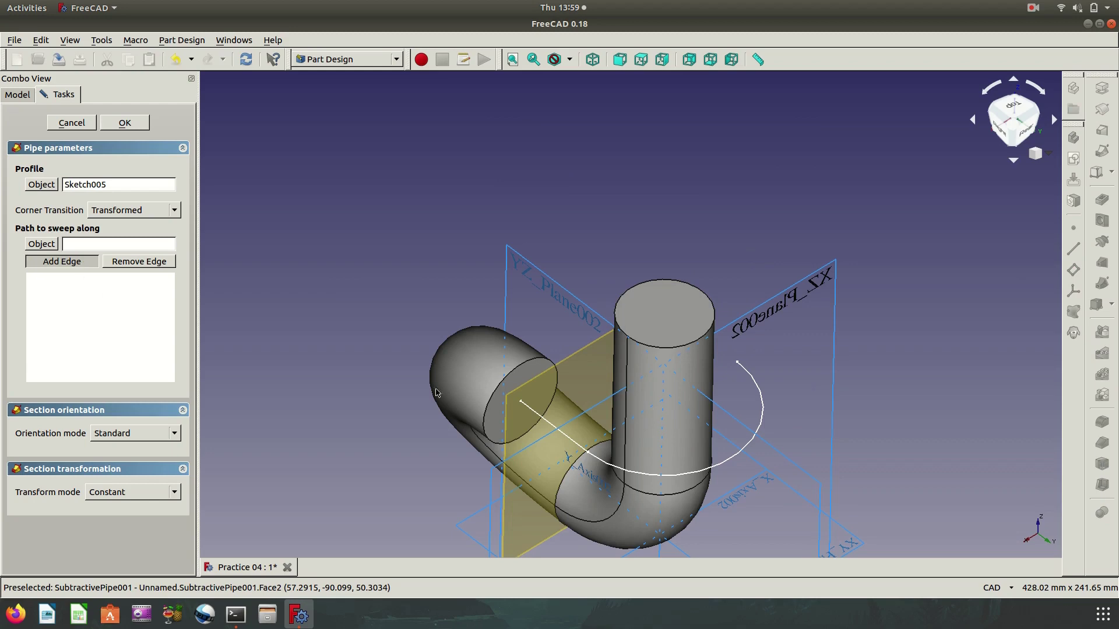
{"action": "left_click", "coordinate": [571, 440]}
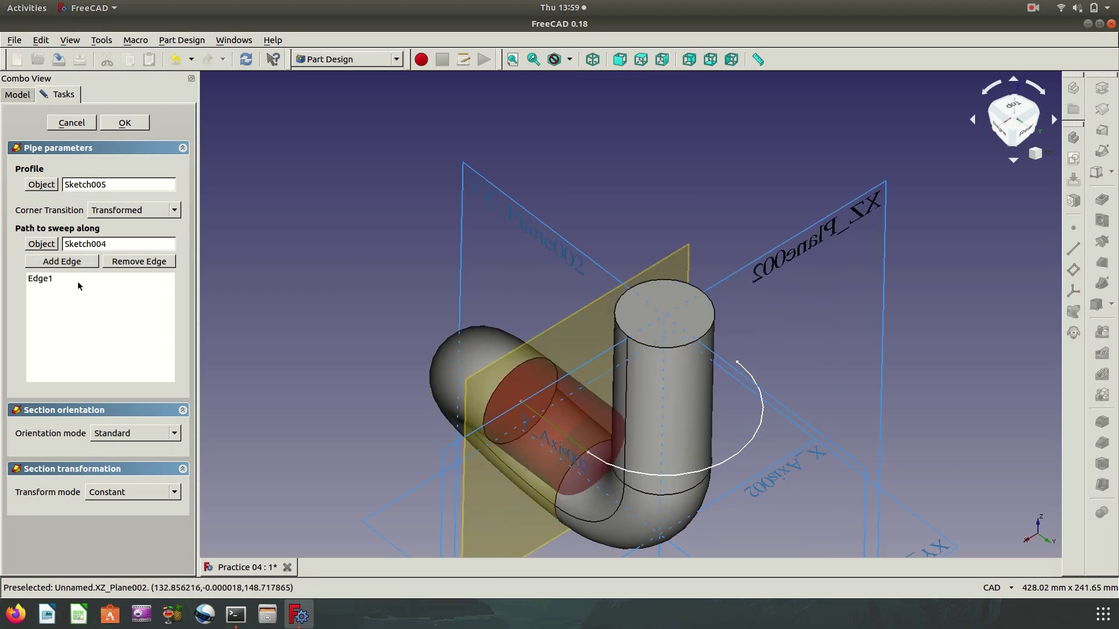
{"action": "left_click", "coordinate": [76, 263]}
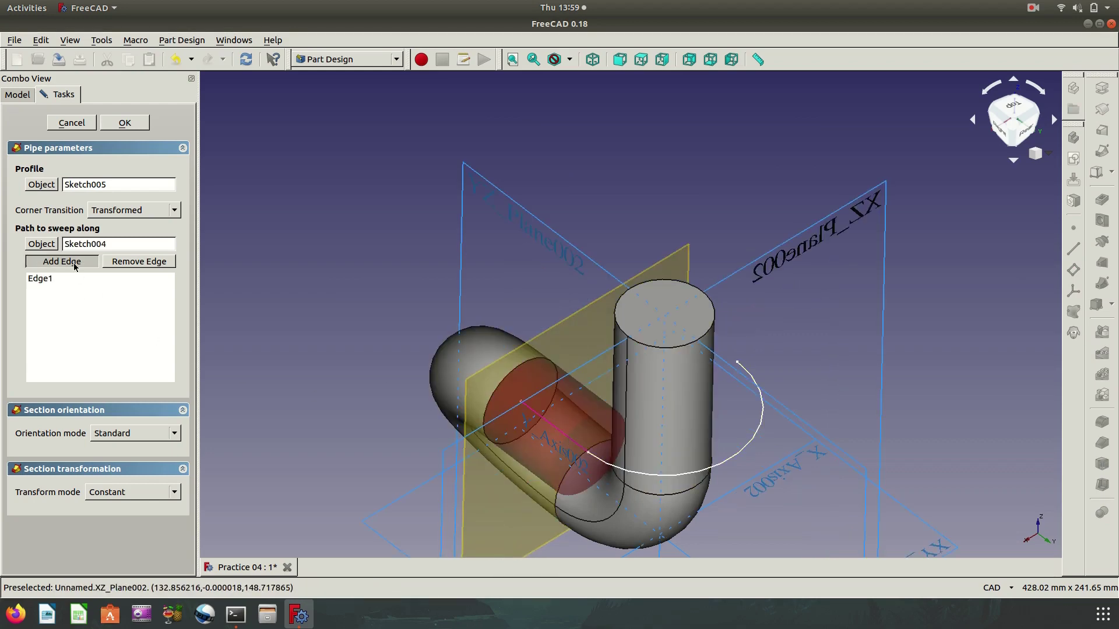
{"action": "left_click", "coordinate": [726, 466]}
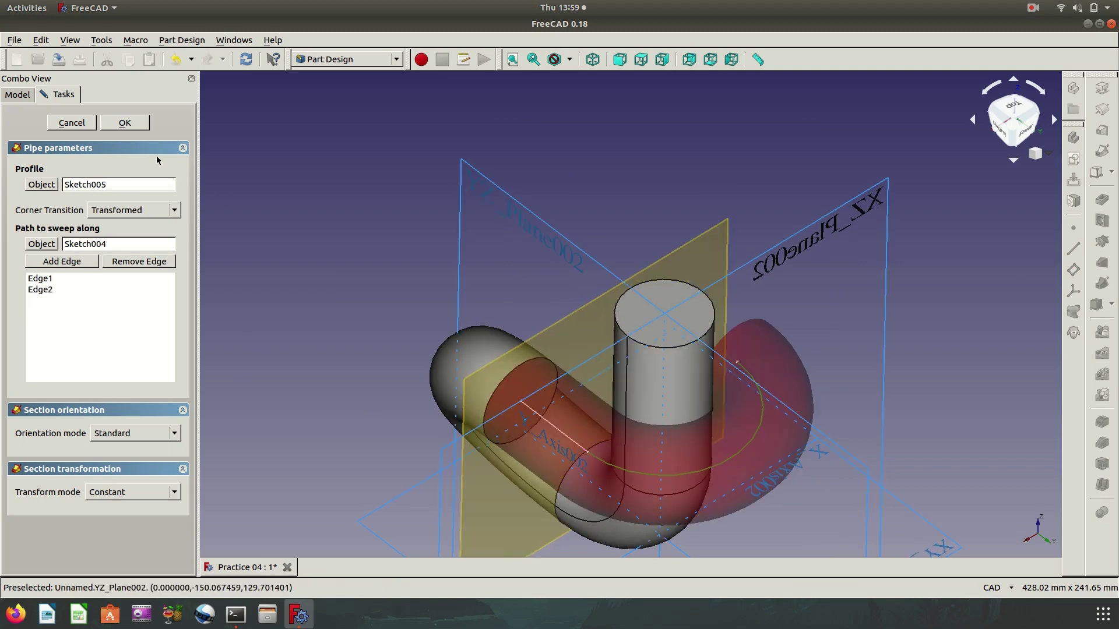
{"action": "left_click", "coordinate": [134, 124]}
{"action": "mouse_move", "coordinate": [807, 369]}
{"action": "middle_mouse_down"}
{"action": "mouse_move", "coordinate": [703, 365]}
{"action": "mouse_move", "coordinate": [881, 300]}
{"action": "mouse_move", "coordinate": [857, 242]}
{"action": "mouse_move", "coordinate": [724, 320]}
{"action": "mouse_move", "coordinate": [657, 314]}
{"action": "mouse_move", "coordinate": [812, 320]}
{"action": "mouse_move", "coordinate": [657, 387]}
{"action": "mouse_move", "coordinate": [761, 196]}
{"action": "mouse_move", "coordinate": [814, 211]}
{"action": "middle_mouse_up"}
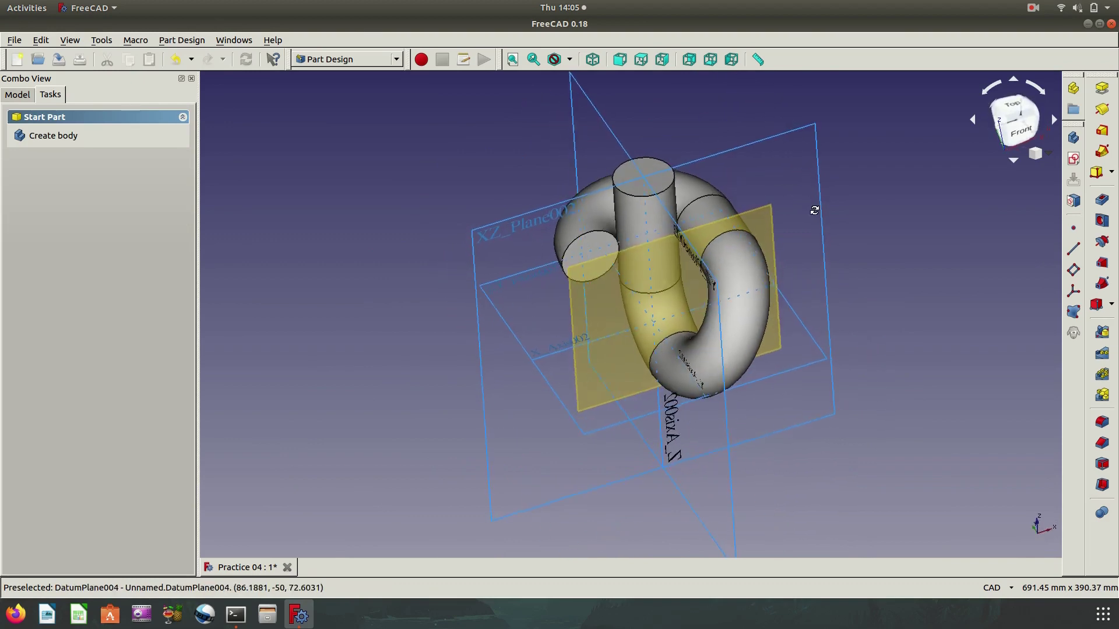
Hide DatumPlane004 and Origin002, then collapse Body002 in the model tree.
{"action": "left_click", "coordinate": [593, 60]}
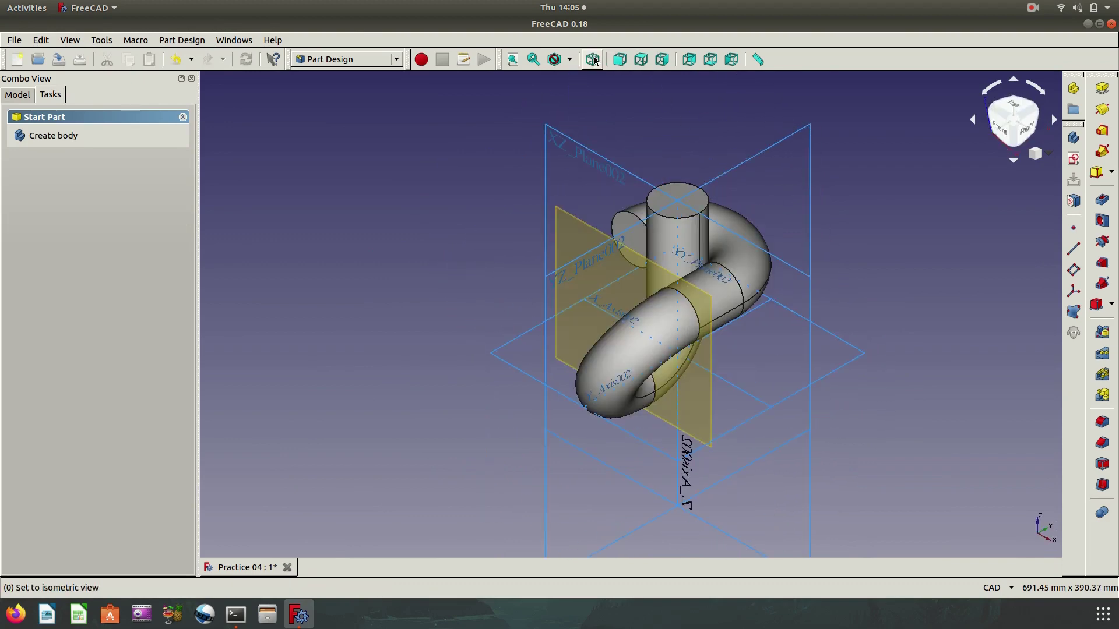
{"action": "middle_click_drag", "start_coordinate": [856, 245], "coordinate": [827, 220]}
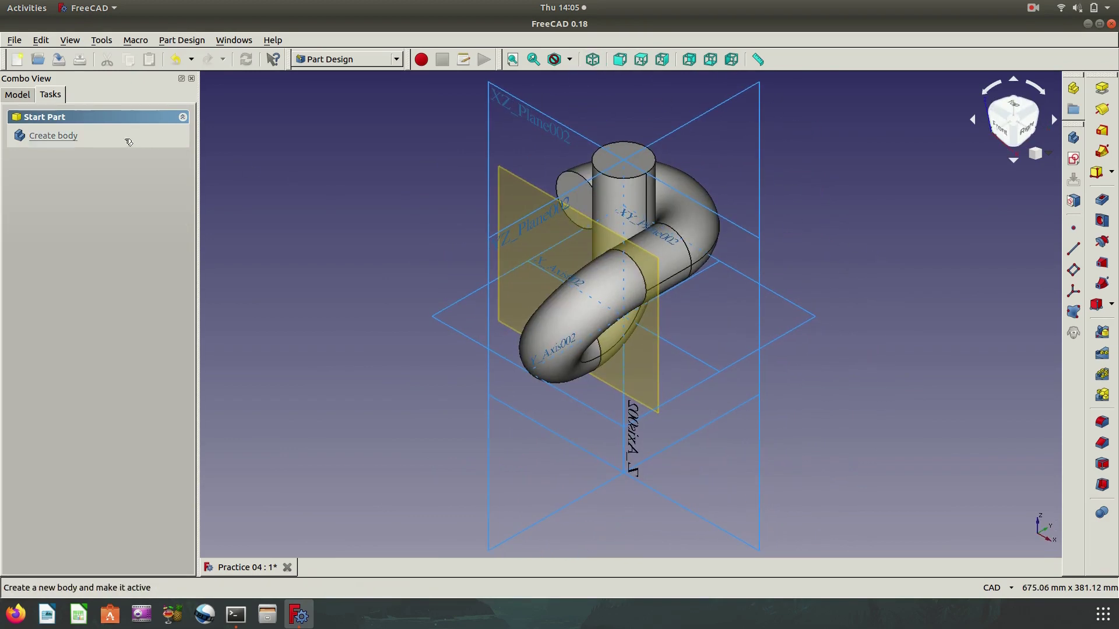
{"action": "left_click", "coordinate": [17, 96]}
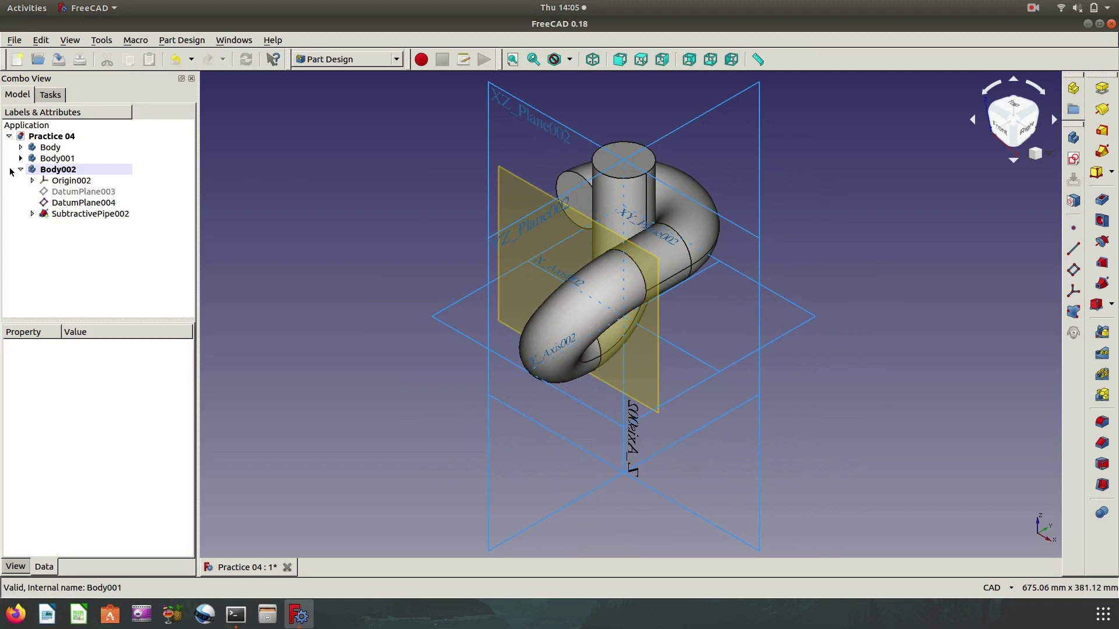
{"action": "left_click", "coordinate": [66, 204]}
{"action": "key", "text": "space"}
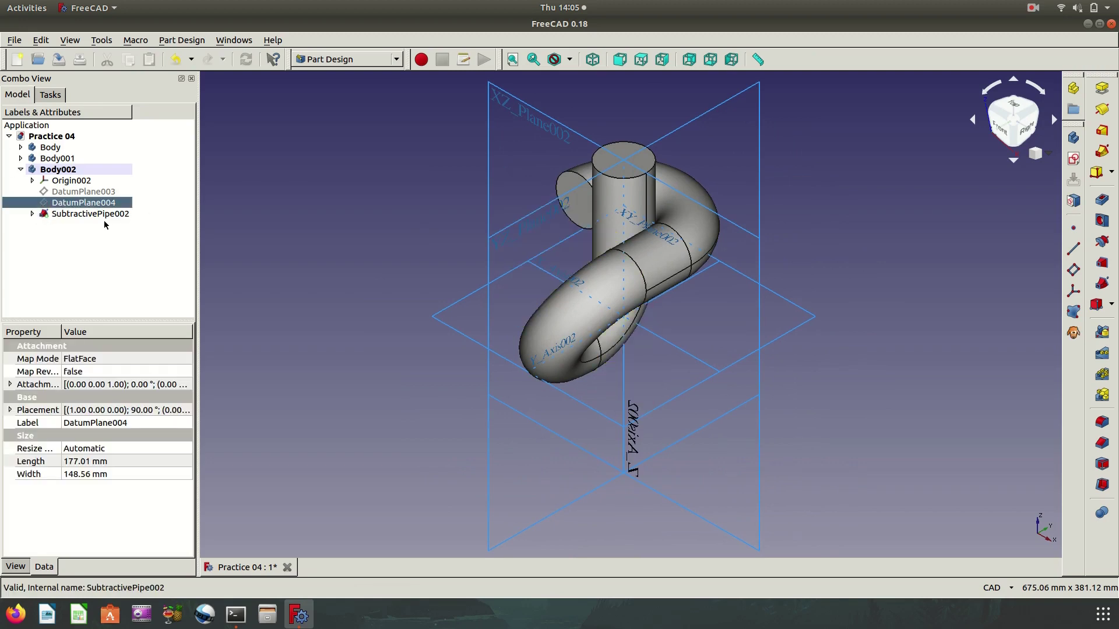
{"action": "left_click", "coordinate": [70, 181]}
{"action": "key", "text": "space"}
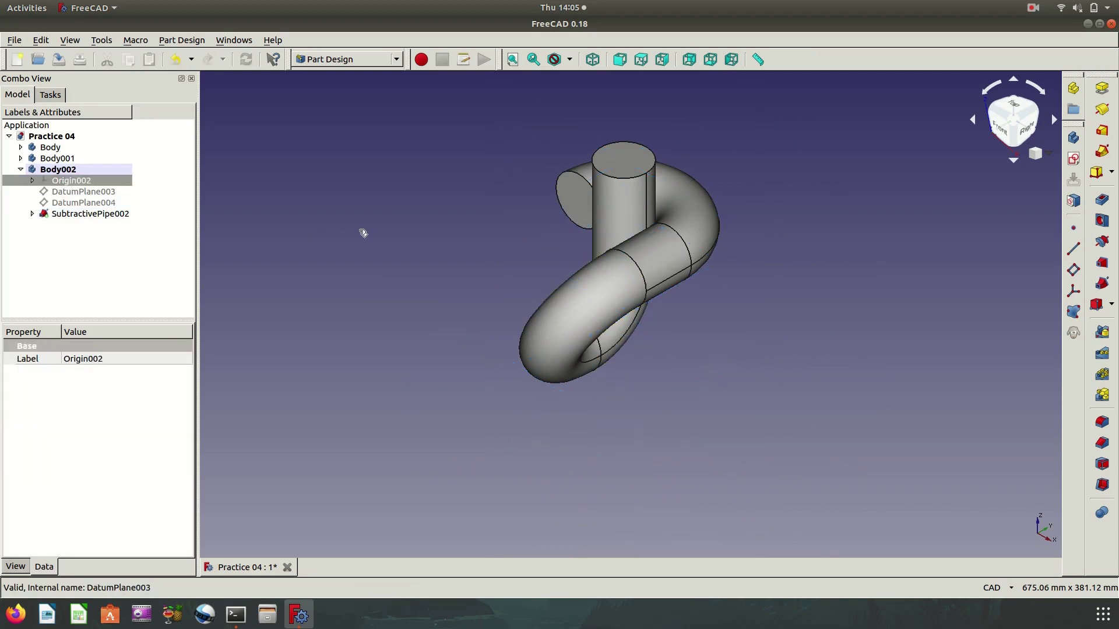
{"action": "left_click", "coordinate": [363, 233]}
{"action": "left_click", "coordinate": [20, 170]}
{"action": "mouse_move", "coordinate": [347, 266]}
{"action": "middle_mouse_down"}
{"action": "mouse_move", "coordinate": [714, 352]}
{"action": "mouse_move", "coordinate": [449, 320]}
{"action": "mouse_move", "coordinate": [744, 312]}
{"action": "mouse_move", "coordinate": [502, 362]}
{"action": "mouse_move", "coordinate": [781, 279]}
{"action": "mouse_move", "coordinate": [754, 327]}
{"action": "mouse_move", "coordinate": [762, 313]}
{"action": "mouse_move", "coordinate": [607, 414]}
{"action": "mouse_move", "coordinate": [587, 375]}
{"action": "mouse_move", "coordinate": [787, 382]}
{"action": "mouse_move", "coordinate": [704, 142]}
{"action": "mouse_move", "coordinate": [759, 153]}
{"action": "mouse_move", "coordinate": [732, 190]}
{"action": "mouse_move", "coordinate": [769, 387]}
{"action": "mouse_move", "coordinate": [490, 388]}
{"action": "mouse_move", "coordinate": [385, 376]}
{"action": "middle_mouse_up"}
Create a new body, Body003, and select its Origin003.
{"action": "left_click", "coordinate": [592, 60]}
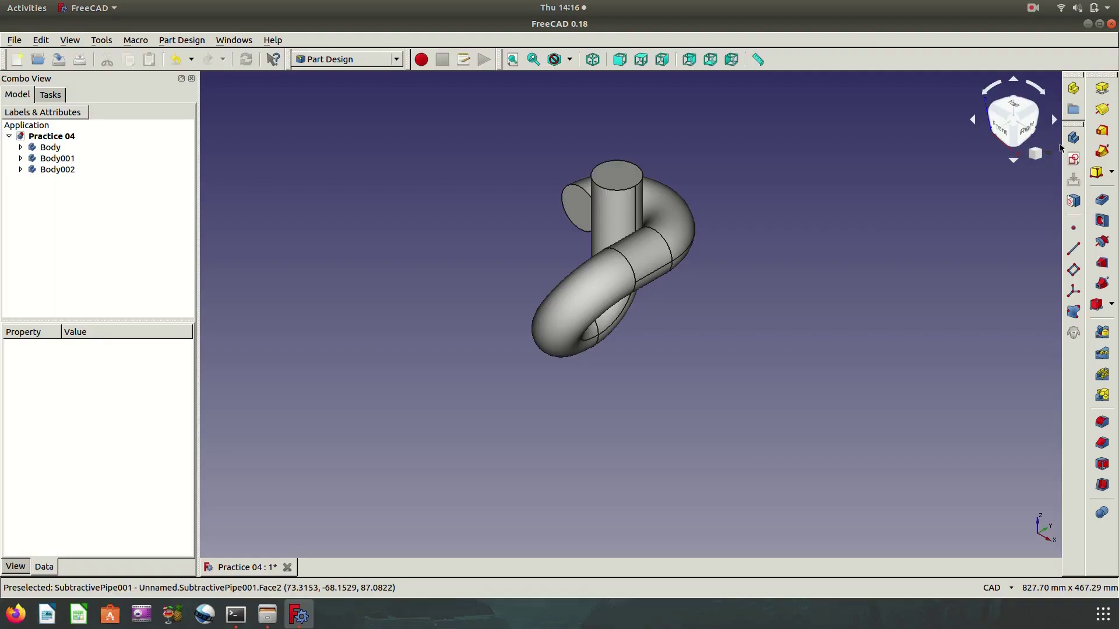
{"action": "left_click", "coordinate": [1073, 137]}
{"action": "scroll", "coordinate": [792, 165], "scroll_direction": "up", "scroll_amount": 10}
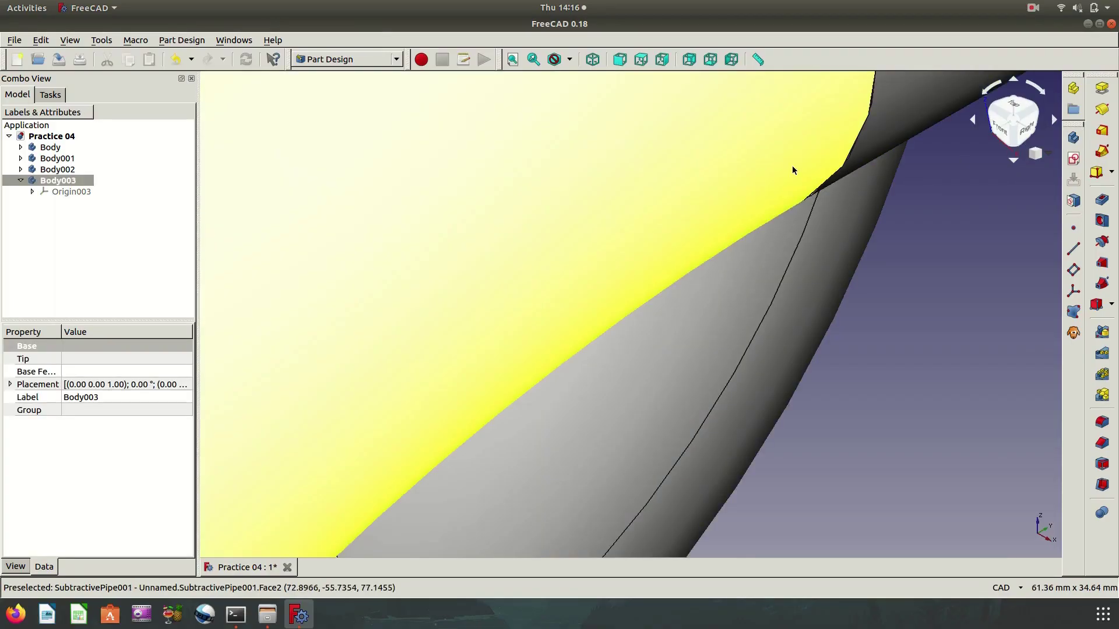
{"action": "scroll", "coordinate": [767, 279], "scroll_direction": "up", "scroll_amount": 3}
{"action": "scroll", "coordinate": [767, 279], "scroll_direction": "down", "scroll_amount": 5}
{"action": "scroll", "coordinate": [768, 278], "scroll_direction": "down", "scroll_amount": 5}
{"action": "mouse_move", "coordinate": [891, 454]}
{"action": "middle_mouse_down"}
{"action": "mouse_move", "coordinate": [619, 404]}
{"action": "mouse_move", "coordinate": [843, 374]}
{"action": "mouse_move", "coordinate": [601, 327]}
{"action": "mouse_move", "coordinate": [586, 365]}
{"action": "mouse_move", "coordinate": [580, 274]}
{"action": "middle_mouse_up"}
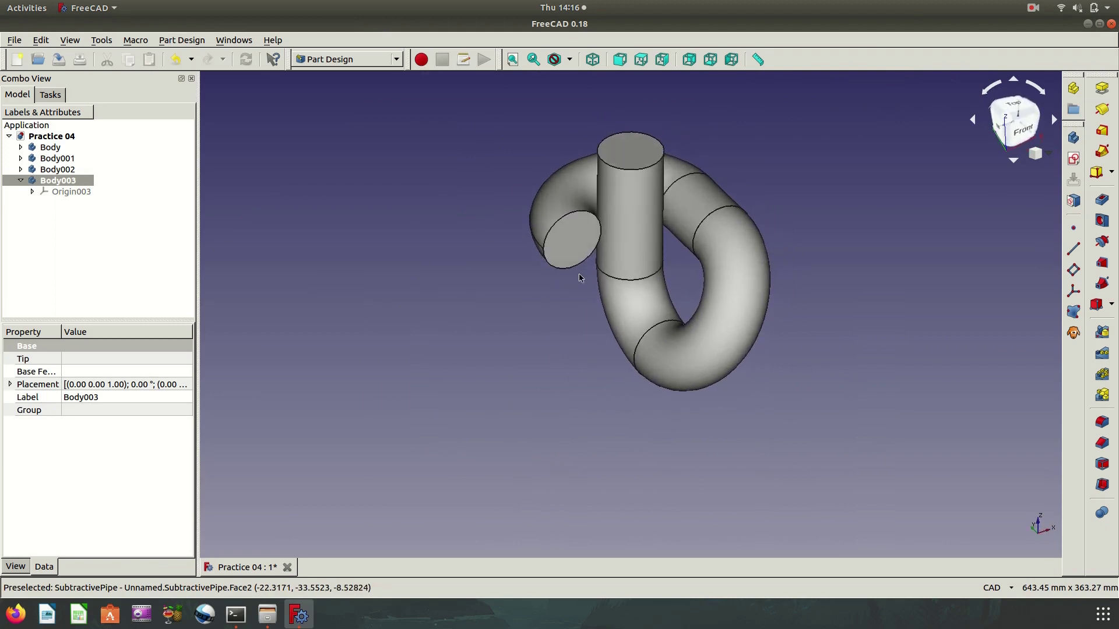
{"action": "left_click", "coordinate": [596, 70]}
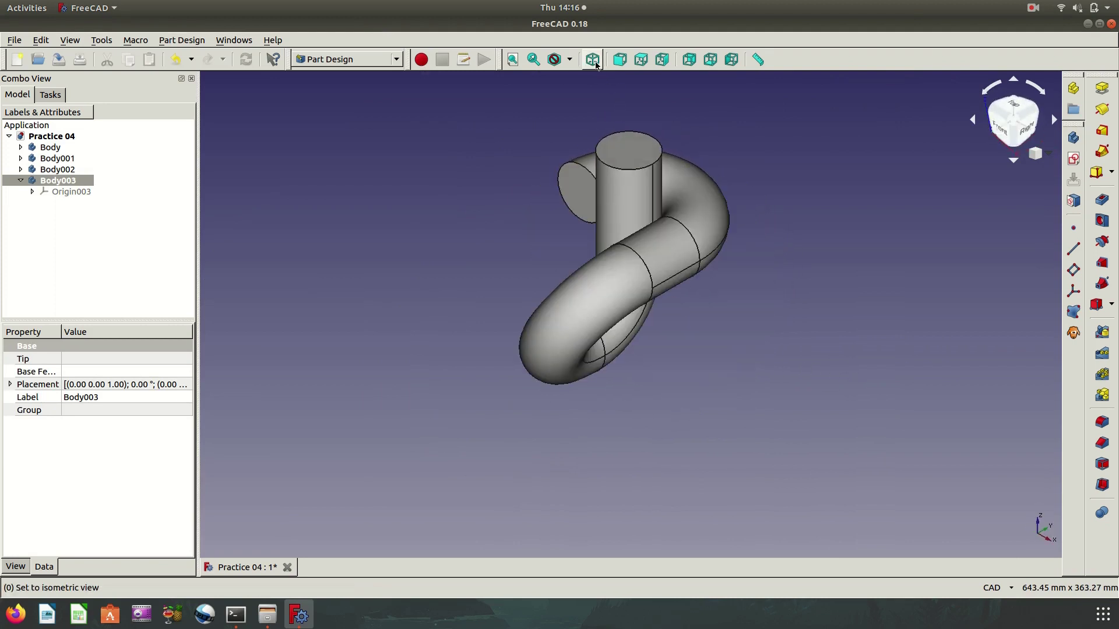
{"action": "left_click", "coordinate": [71, 192]}
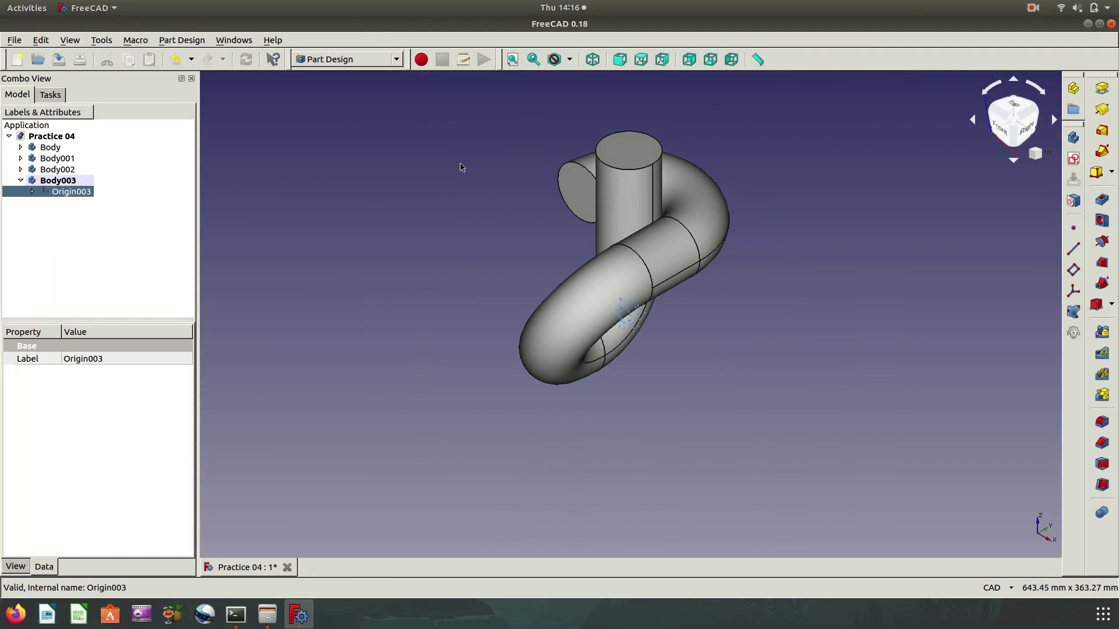
Switch to wireframe display and start a datum plane on XY_Plane003.
{"action": "left_click", "coordinate": [569, 59]}
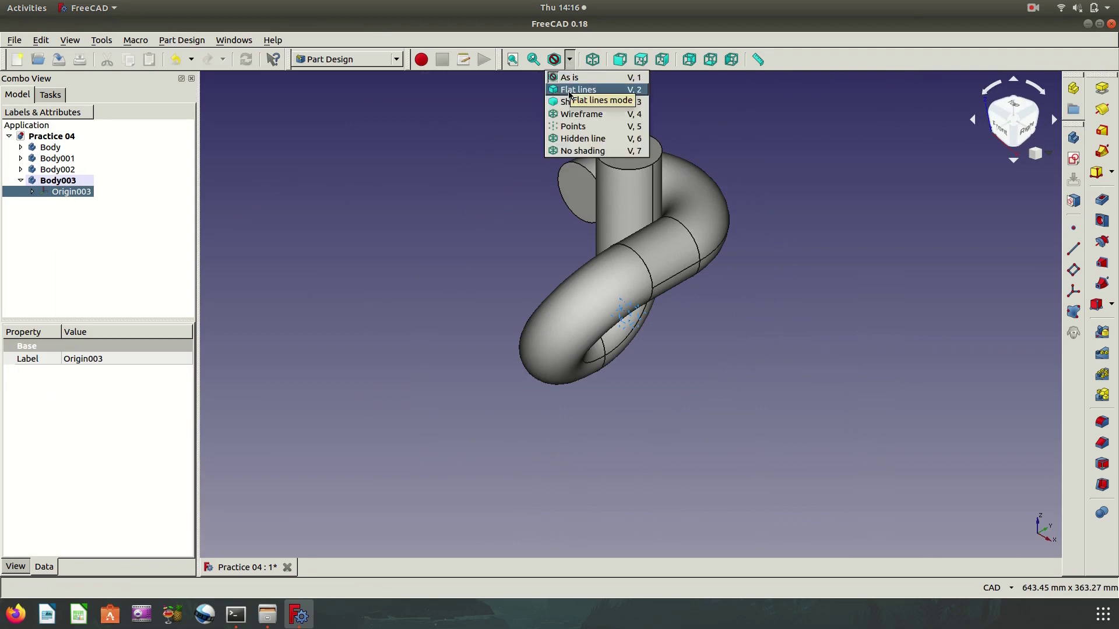
{"action": "left_click", "coordinate": [569, 116]}
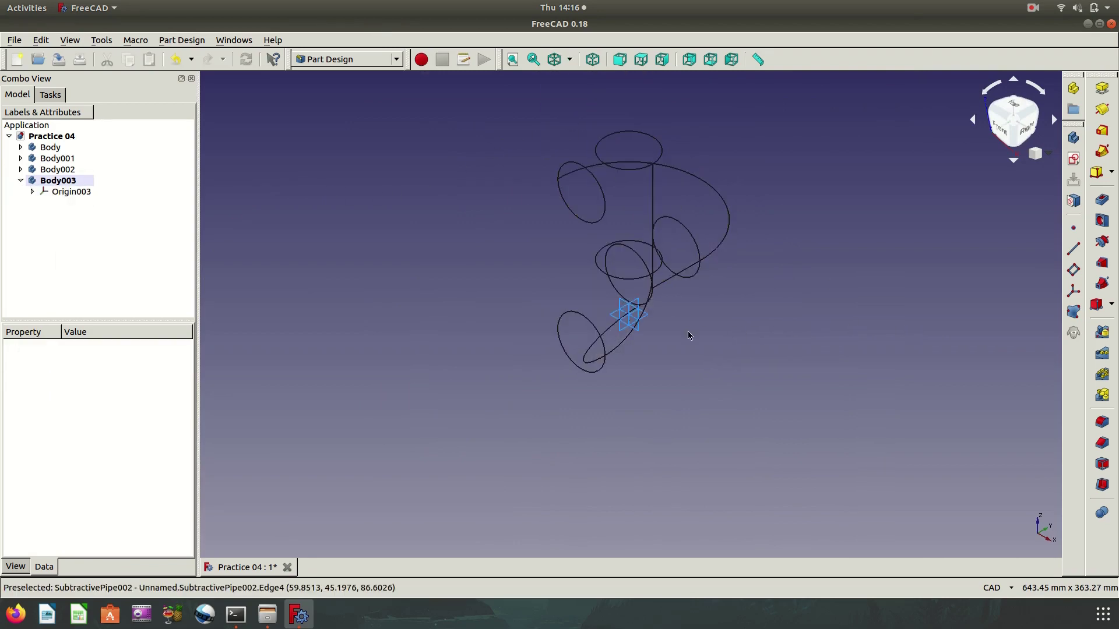
{"action": "left_click", "coordinate": [647, 319]}
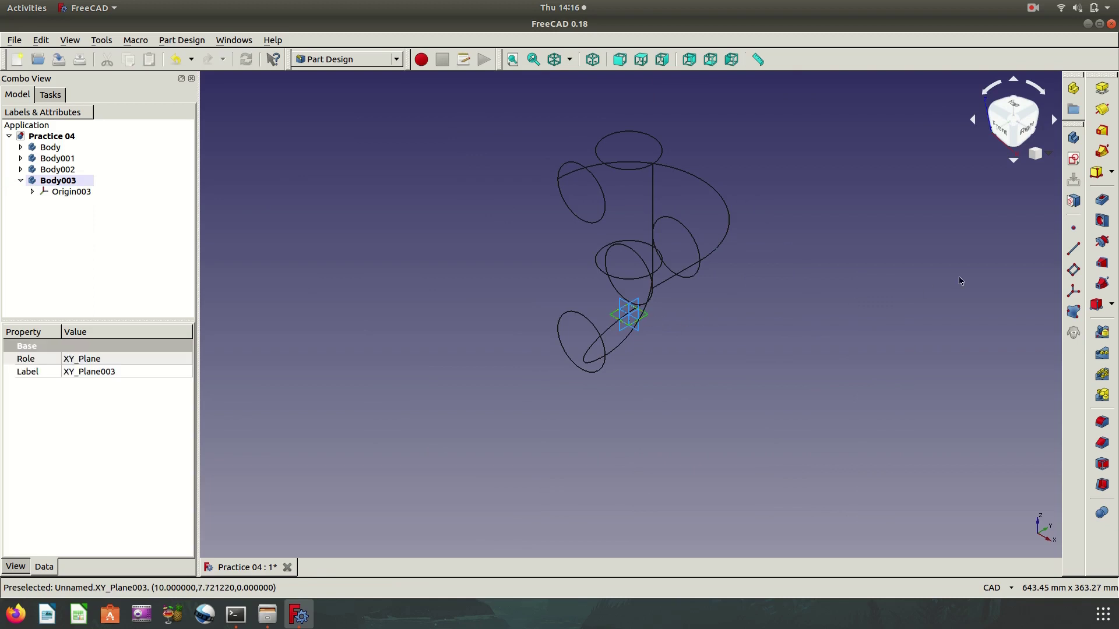
{"action": "left_click", "coordinate": [1073, 271]}
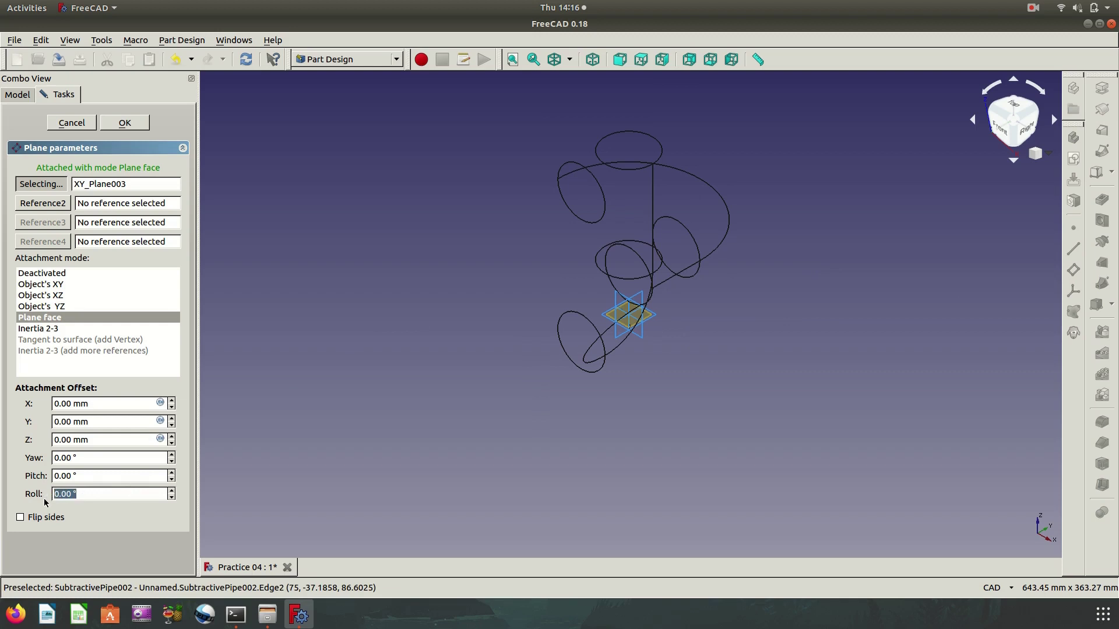
Set the datum plane's Roll to 60°, then reset it to 0°.
{"action": "type", "text": "60"}
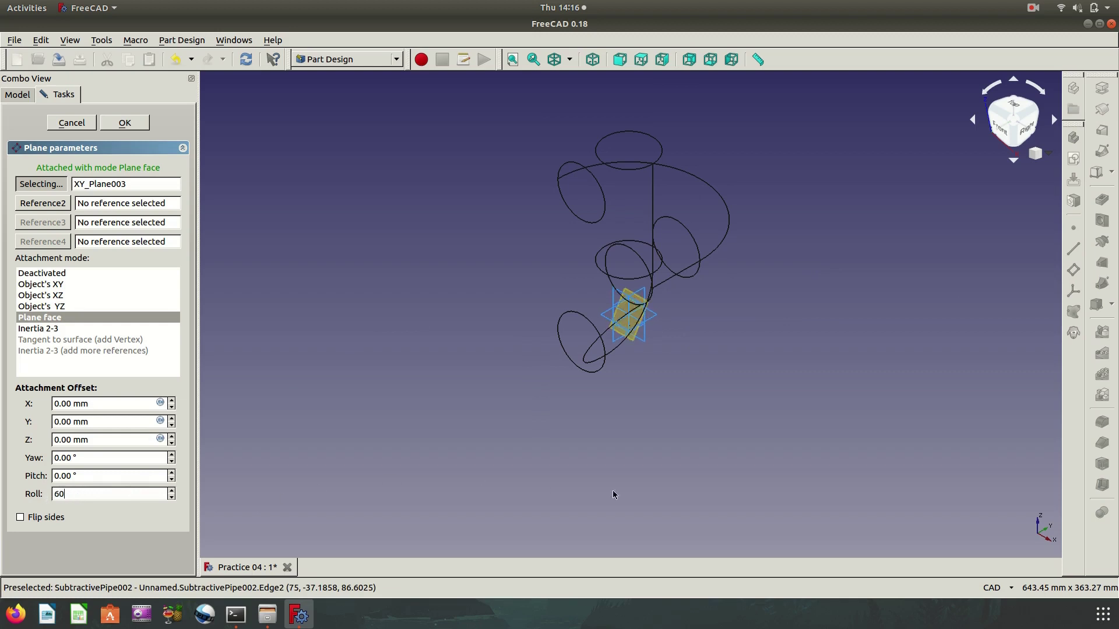
{"action": "middle_click_drag", "start_coordinate": [422, 352], "coordinate": [544, 380]}
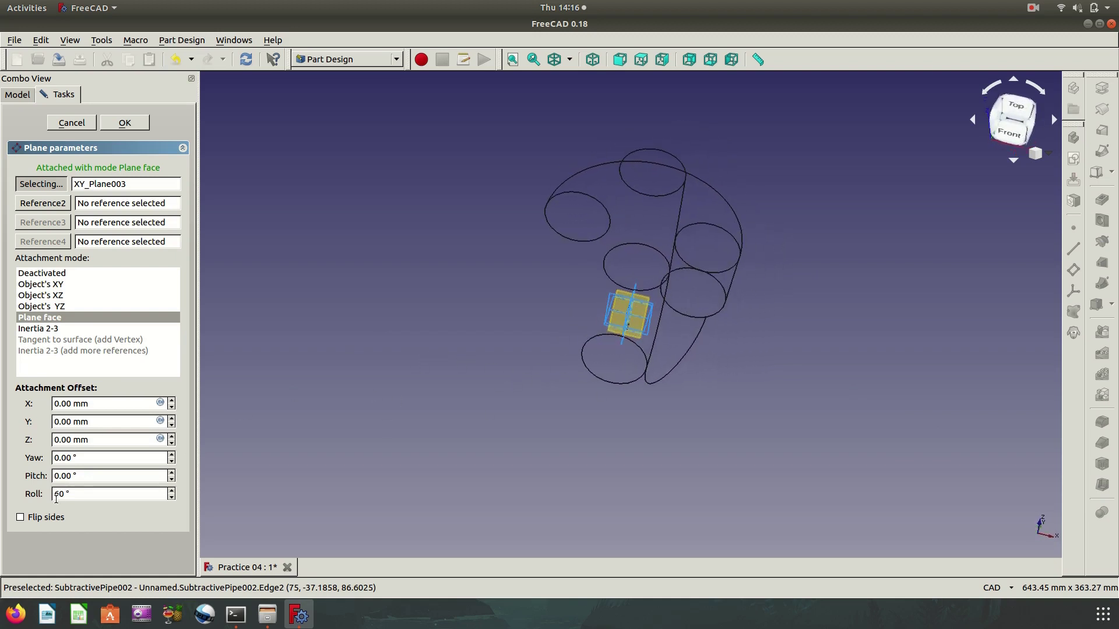
{"action": "double_click", "coordinate": [56, 497]}
{"action": "type", "text": "0"}
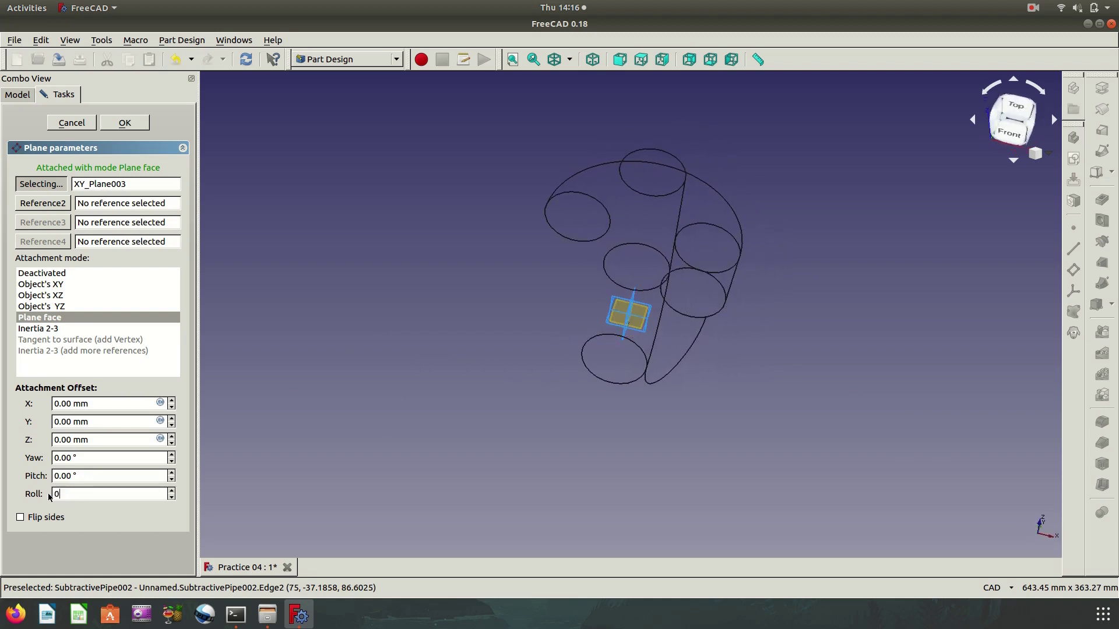
{"action": "mouse_move", "coordinate": [741, 361]}
{"action": "middle_mouse_down"}
{"action": "mouse_move", "coordinate": [618, 349]}
{"action": "mouse_move", "coordinate": [792, 352]}
{"action": "middle_mouse_up"}
Set the datum plane's Attachment Offset Pitch to -60°.
{"action": "left_click_drag", "start_coordinate": [88, 476], "coordinate": [46, 478]}
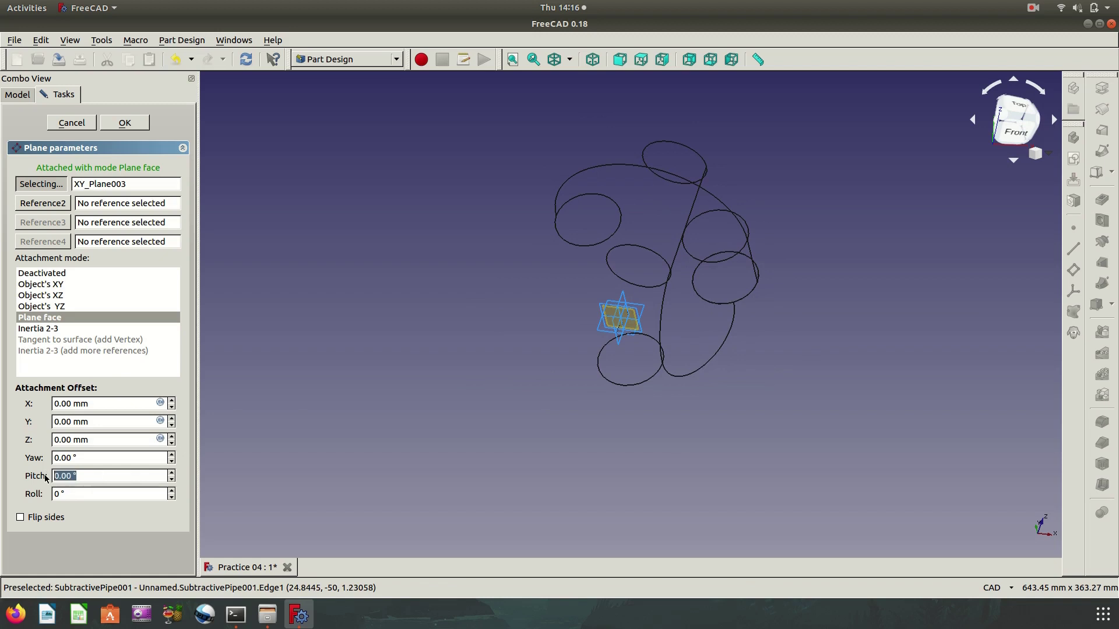
{"action": "type", "text": "60"}
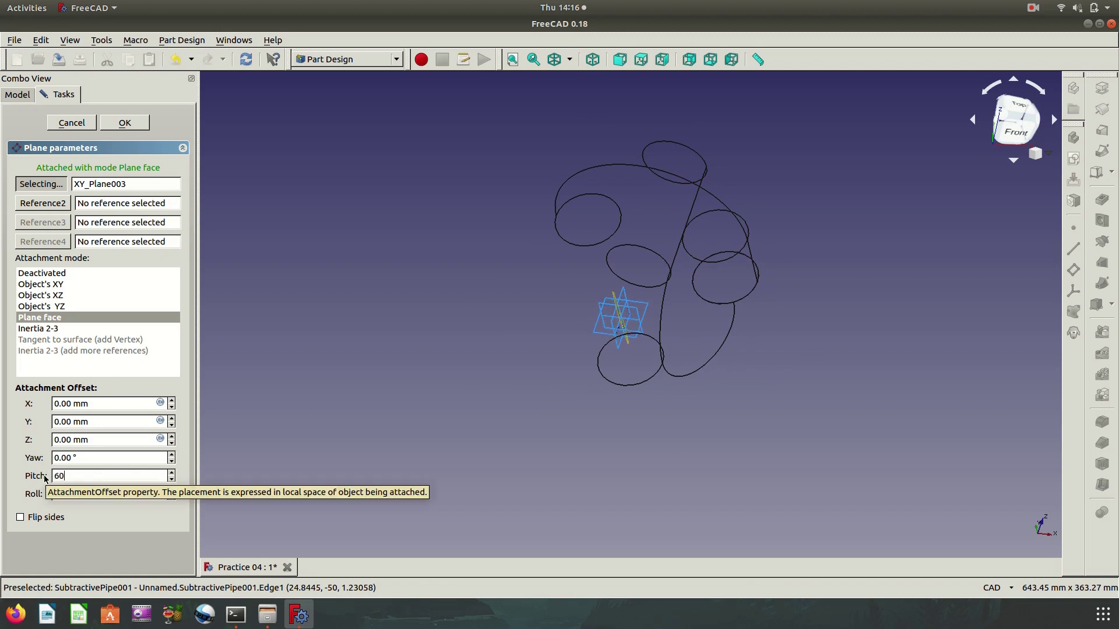
{"action": "left_click", "coordinate": [1034, 8]}
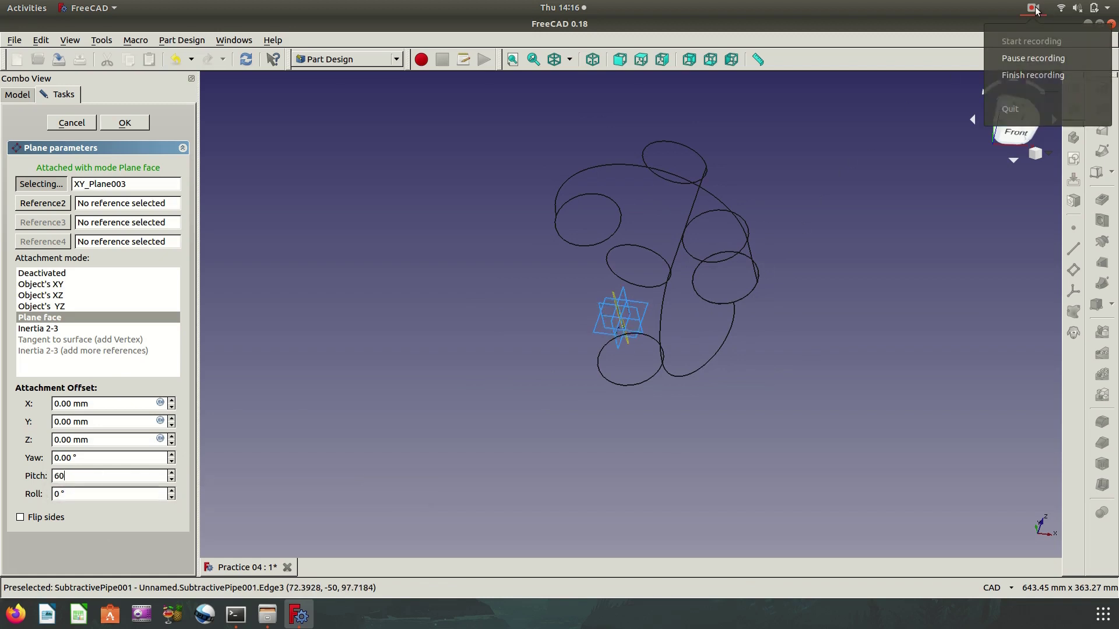
{"action": "left_click", "coordinate": [1043, 57]}
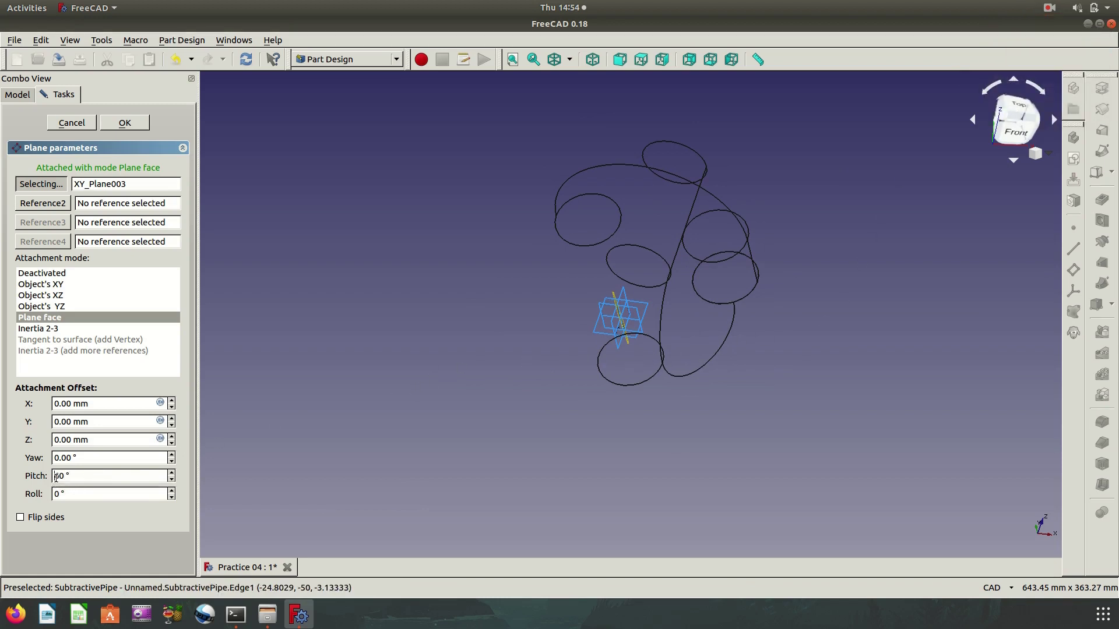
{"action": "scroll", "coordinate": [56, 477], "scroll_direction": "down", "scroll_amount": 1}
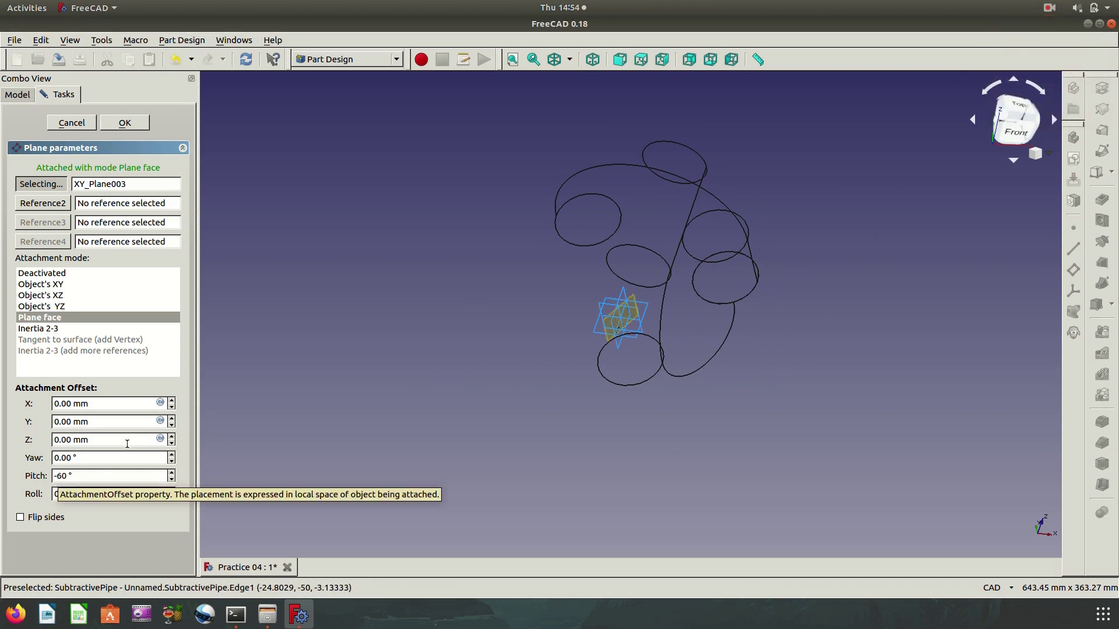
{"action": "mouse_move", "coordinate": [784, 408]}
{"action": "middle_mouse_down"}
{"action": "mouse_move", "coordinate": [774, 333]}
{"action": "mouse_move", "coordinate": [816, 342]}
{"action": "mouse_move", "coordinate": [761, 365]}
{"action": "middle_mouse_up"}
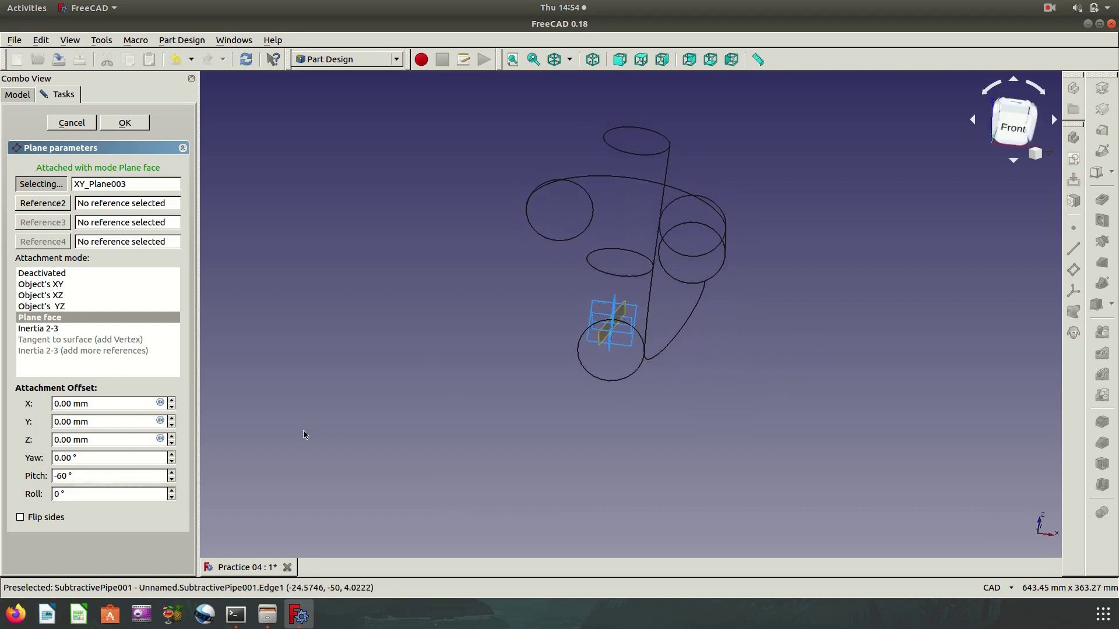
{"action": "left_click_drag", "start_coordinate": [94, 440], "coordinate": [56, 442]}
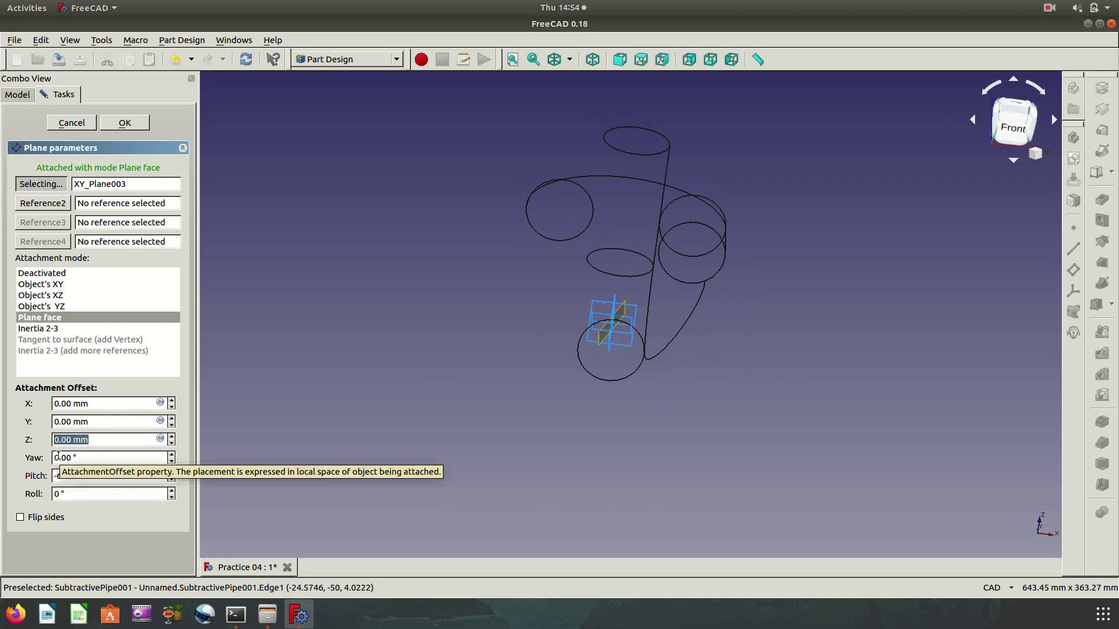
Offset the tilted datum plane to Z 86.602540378444 mm and X -50 mm.
{"action": "type", "text": "8"}
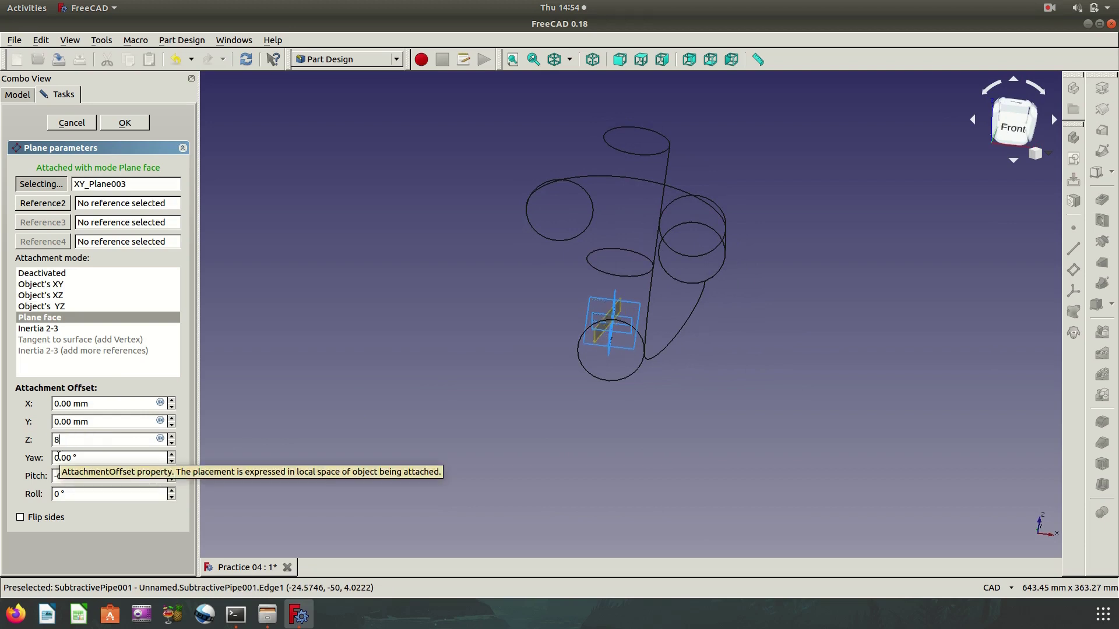
{"action": "type", "text": "6."}
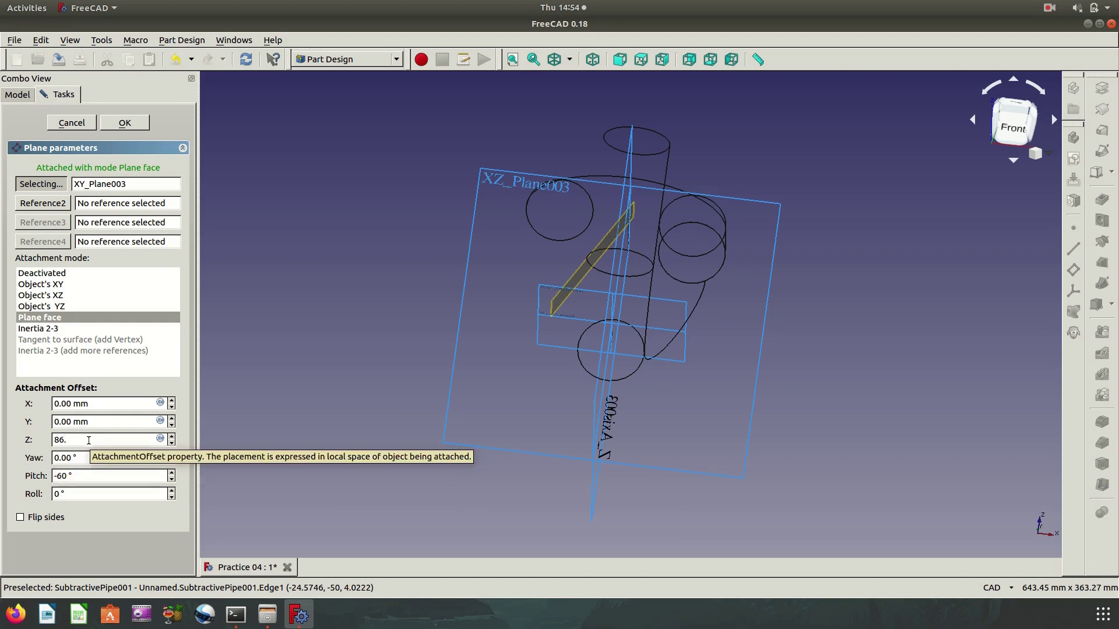
{"action": "type", "text": "602540378444"}
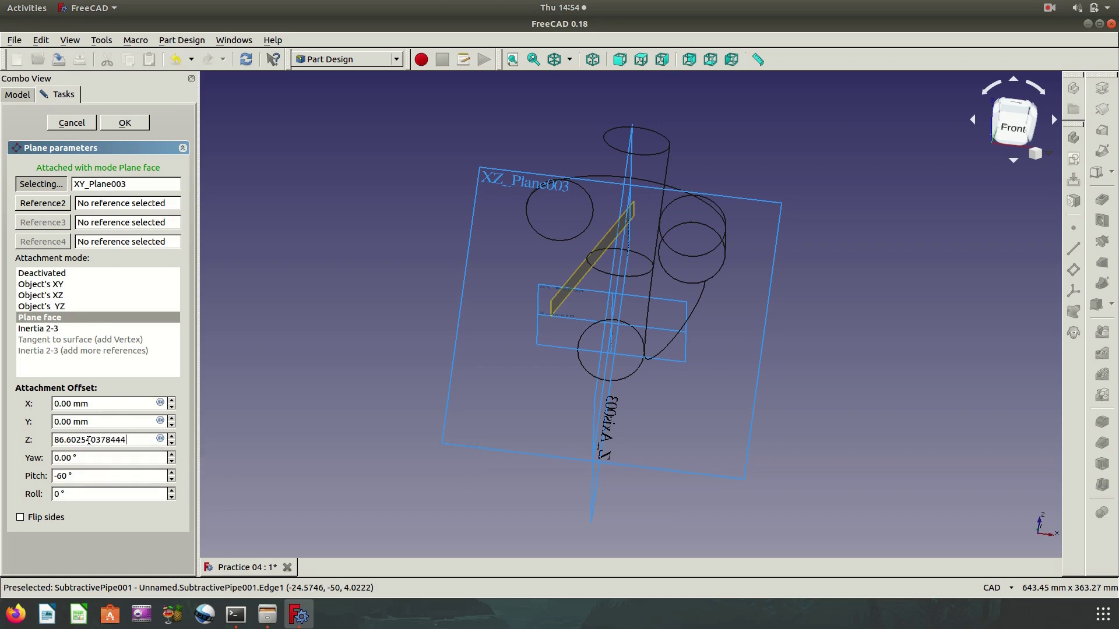
{"action": "left_click", "coordinate": [296, 459]}
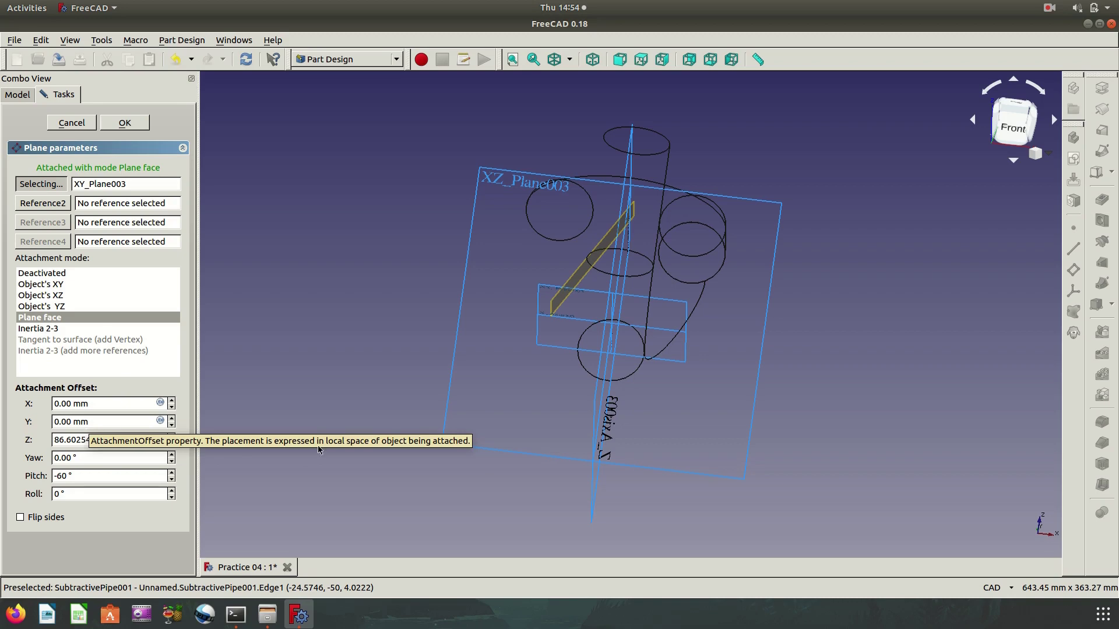
{"action": "mouse_move", "coordinate": [767, 449]}
{"action": "middle_mouse_down"}
{"action": "mouse_move", "coordinate": [777, 446]}
{"action": "mouse_move", "coordinate": [759, 450]}
{"action": "middle_mouse_up"}
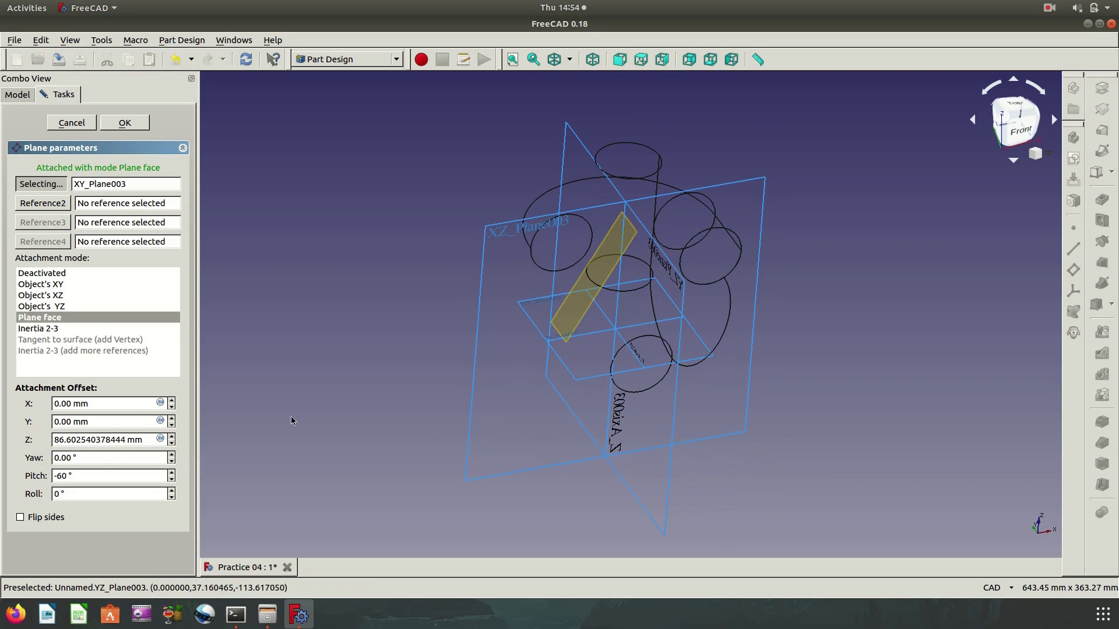
{"action": "left_click_drag", "start_coordinate": [93, 403], "coordinate": [51, 403]}
{"action": "type", "text": "50"}
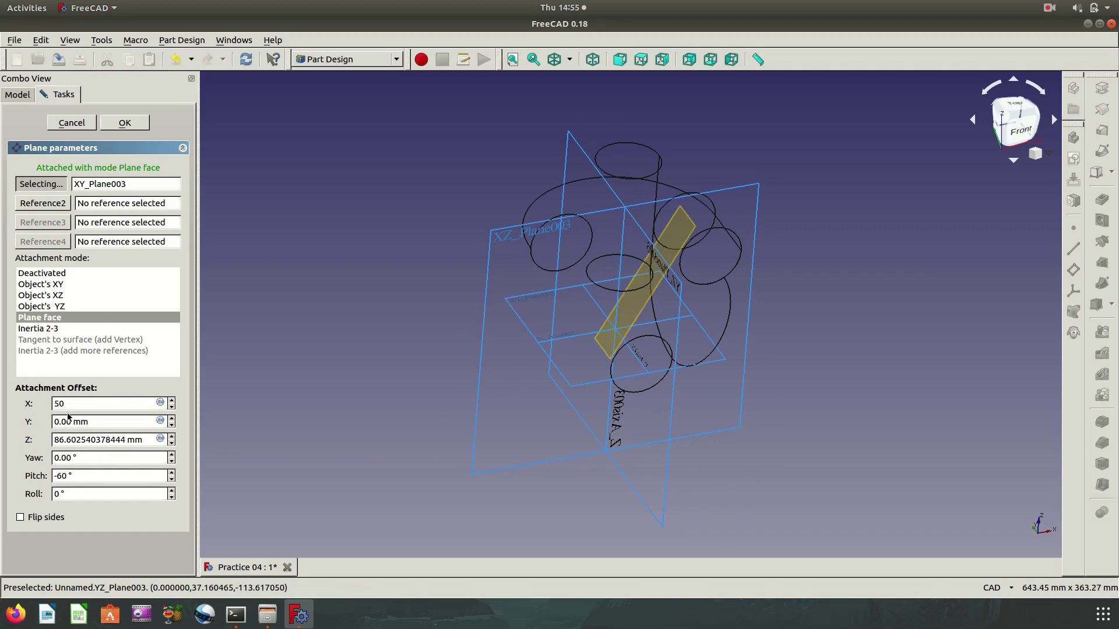
{"action": "type", "text": "-"}
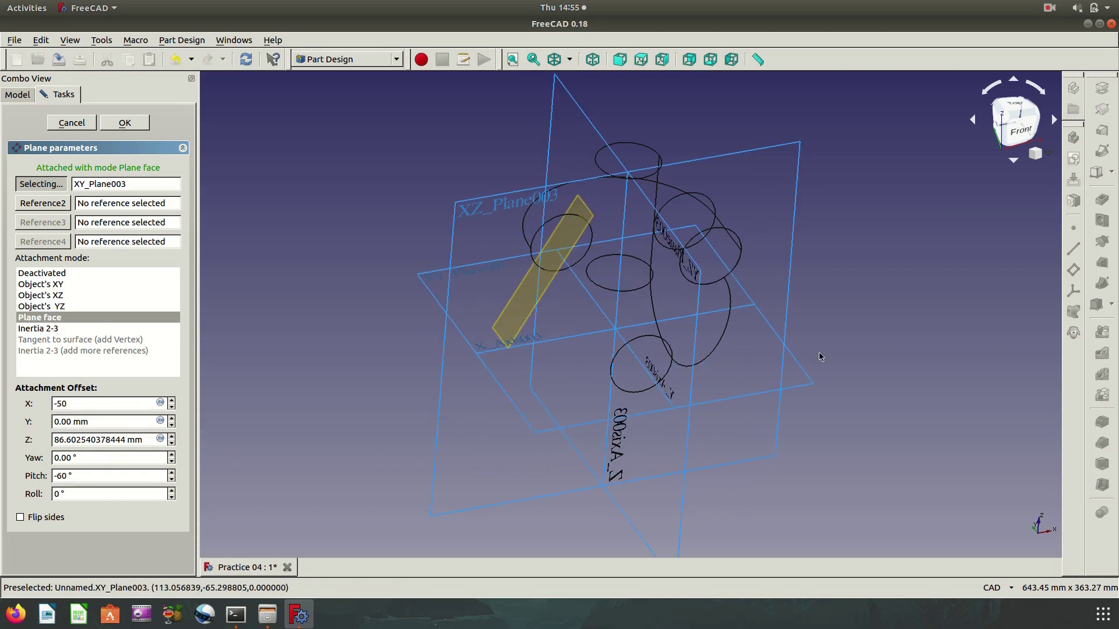
{"action": "mouse_move", "coordinate": [814, 352]}
{"action": "middle_mouse_down"}
{"action": "mouse_move", "coordinate": [765, 333]}
{"action": "mouse_move", "coordinate": [818, 360]}
{"action": "middle_mouse_up"}
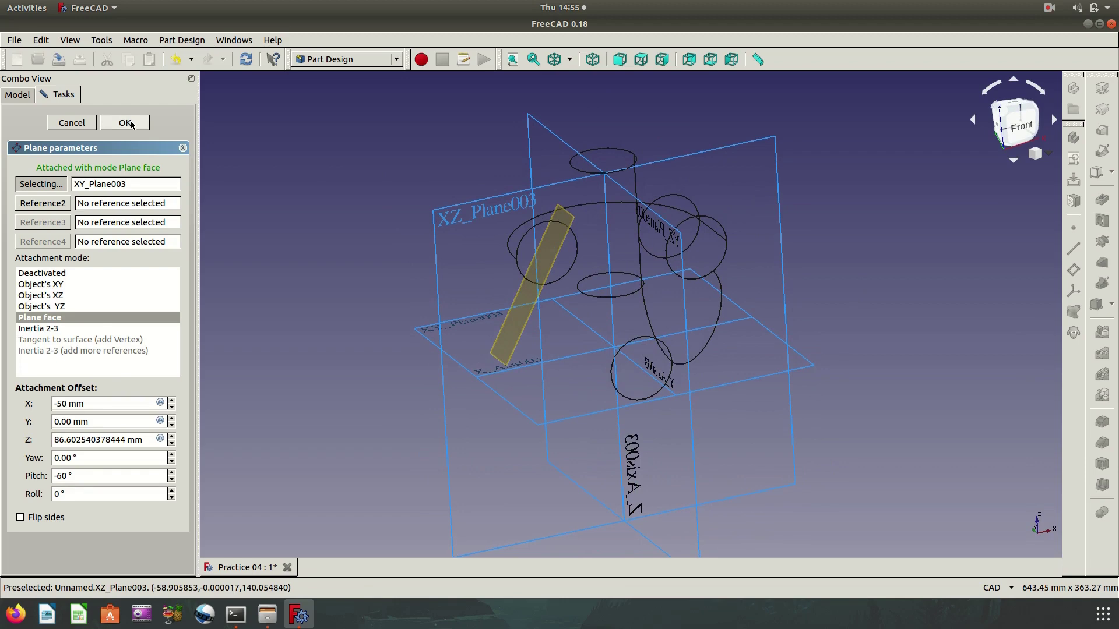
Change the datum plane's pitch to 30° and restore the 'As is' shaded display.
{"action": "left_click_drag", "start_coordinate": [79, 476], "coordinate": [49, 477]}
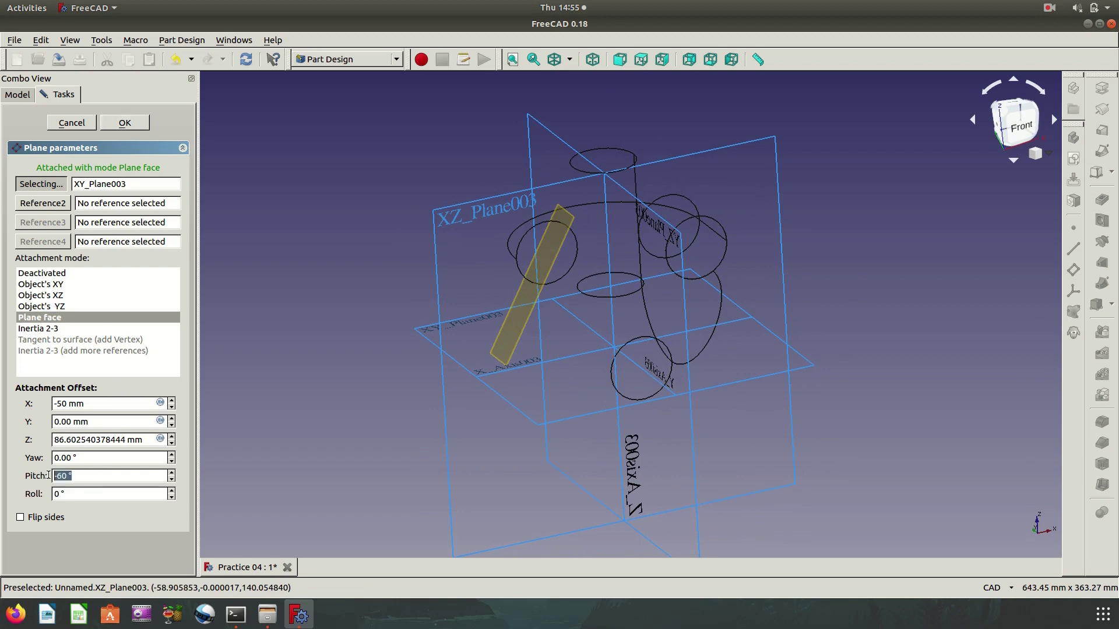
{"action": "type", "text": "6"}
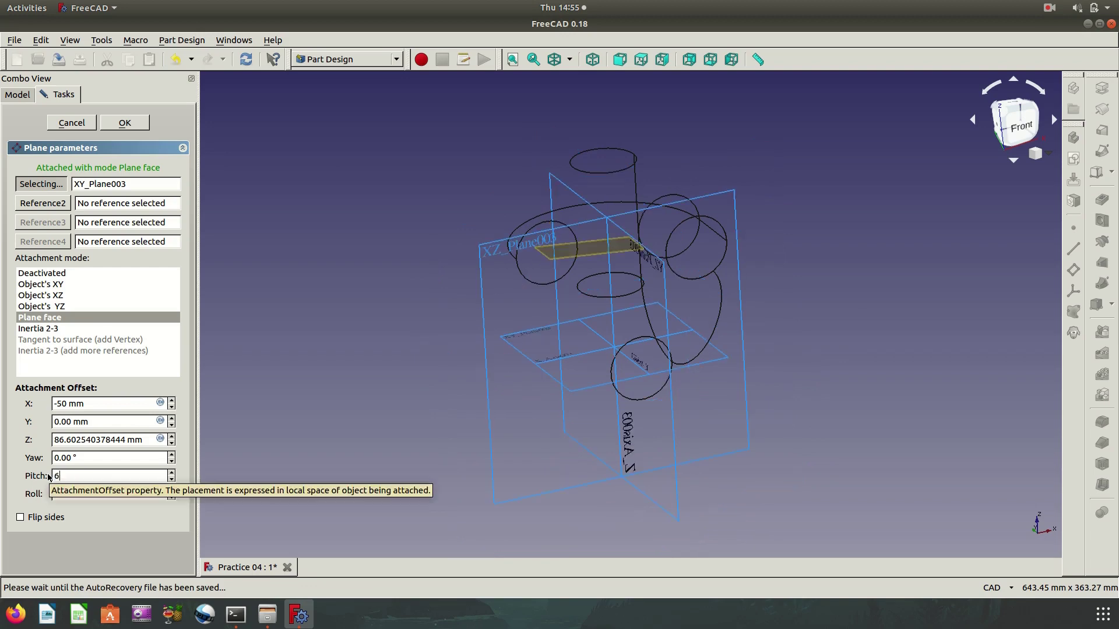
{"action": "type", "text": "0"}
{"action": "mouse_move", "coordinate": [559, 439]}
{"action": "middle_mouse_down"}
{"action": "mouse_move", "coordinate": [766, 297]}
{"action": "mouse_move", "coordinate": [744, 305]}
{"action": "middle_mouse_up"}
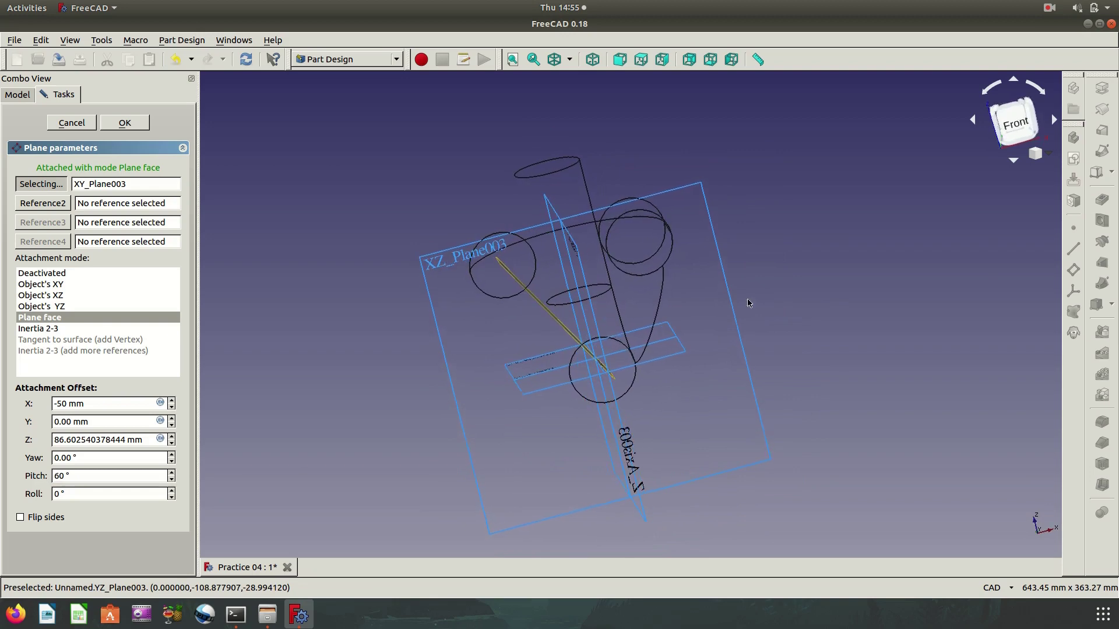
{"action": "left_click_drag", "start_coordinate": [90, 477], "coordinate": [56, 476]}
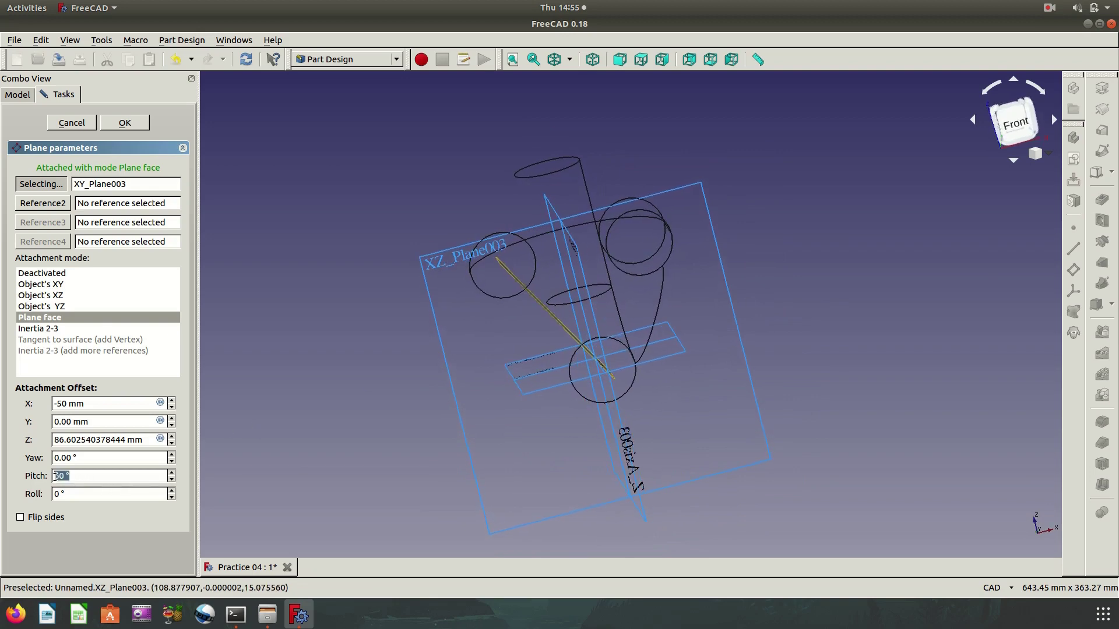
{"action": "type", "text": "30"}
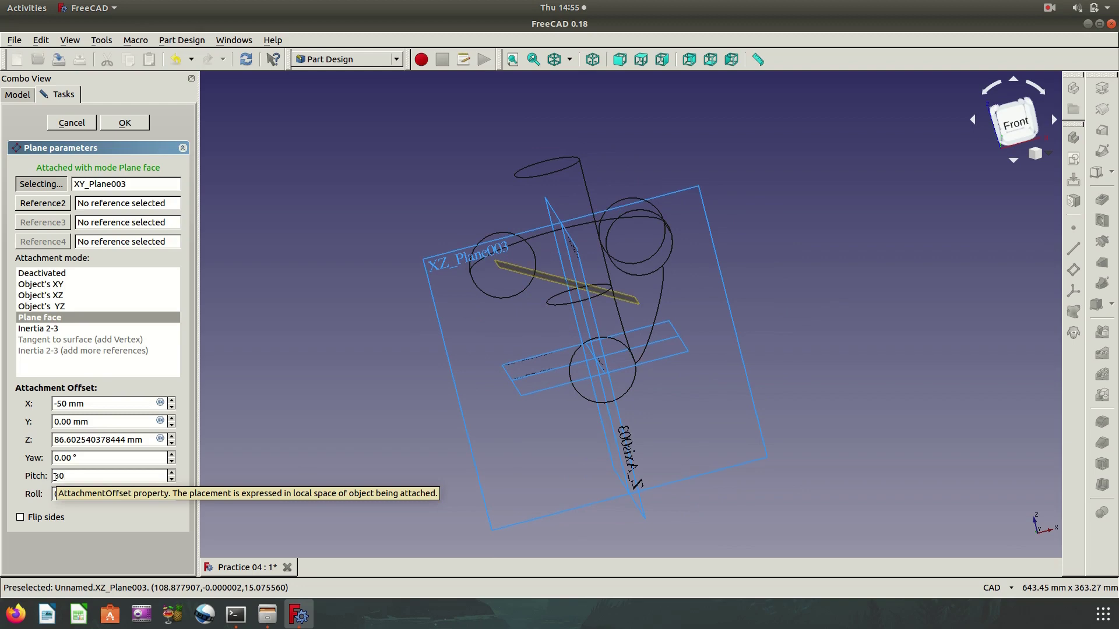
{"action": "mouse_move", "coordinate": [702, 311]}
{"action": "middle_mouse_down"}
{"action": "mouse_move", "coordinate": [605, 303]}
{"action": "mouse_move", "coordinate": [742, 315]}
{"action": "mouse_move", "coordinate": [804, 341]}
{"action": "middle_mouse_up"}
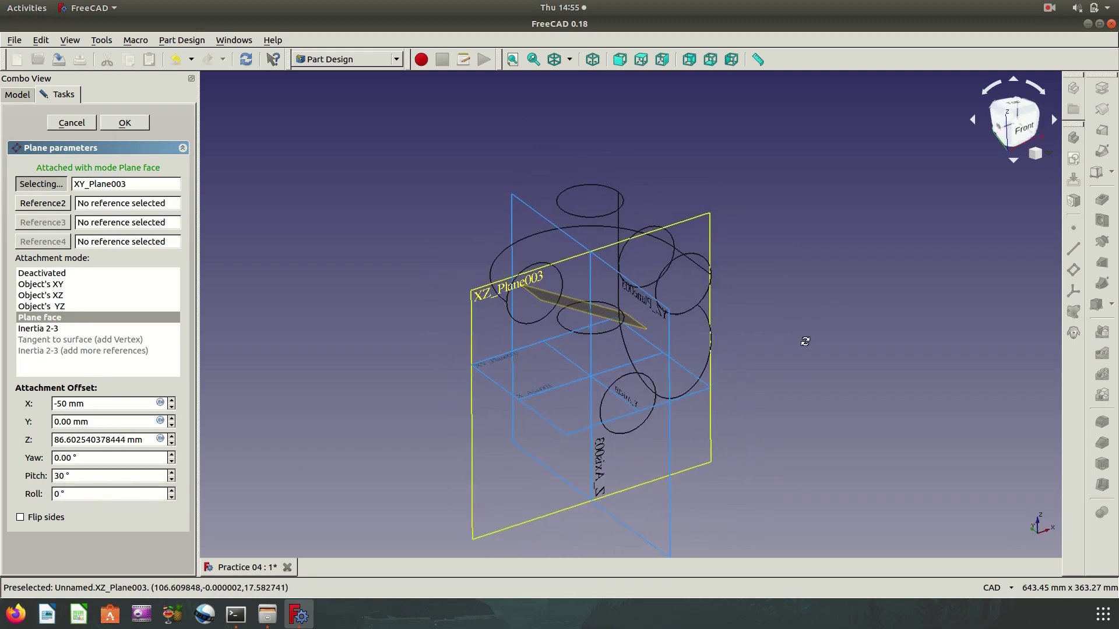
{"action": "left_click", "coordinate": [569, 59]}
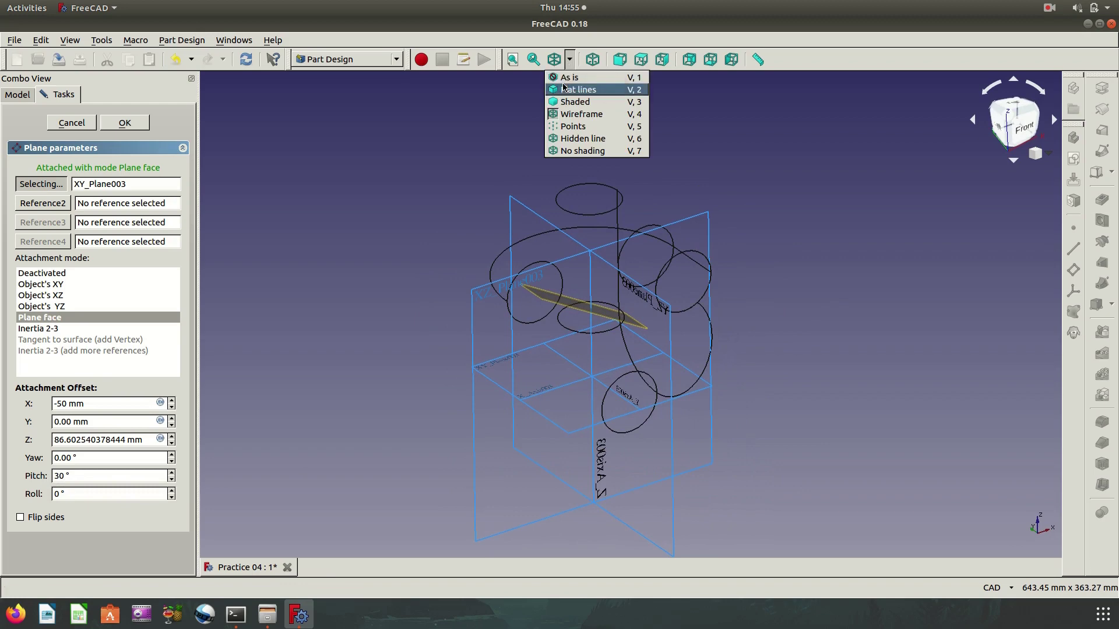
{"action": "left_click", "coordinate": [570, 77]}
Accept the datum plane and create a new sketch attached to DatumPlane005.
{"action": "middle_click_drag", "start_coordinate": [854, 348], "coordinate": [804, 408]}
{"action": "left_click", "coordinate": [124, 123]}
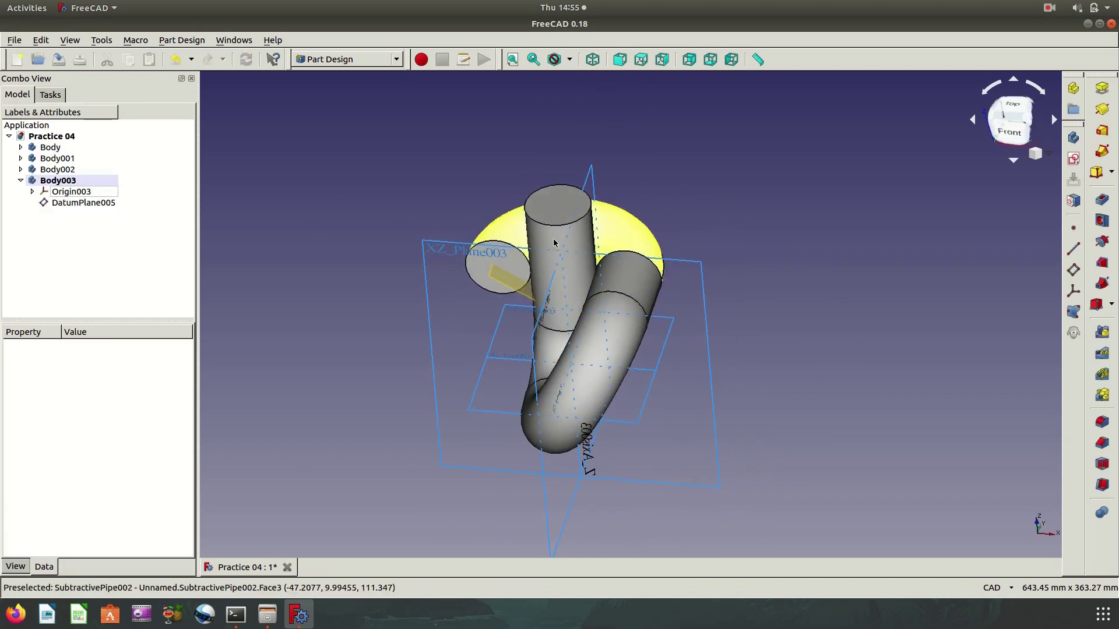
{"action": "middle_click_drag", "start_coordinate": [722, 378], "coordinate": [797, 366]}
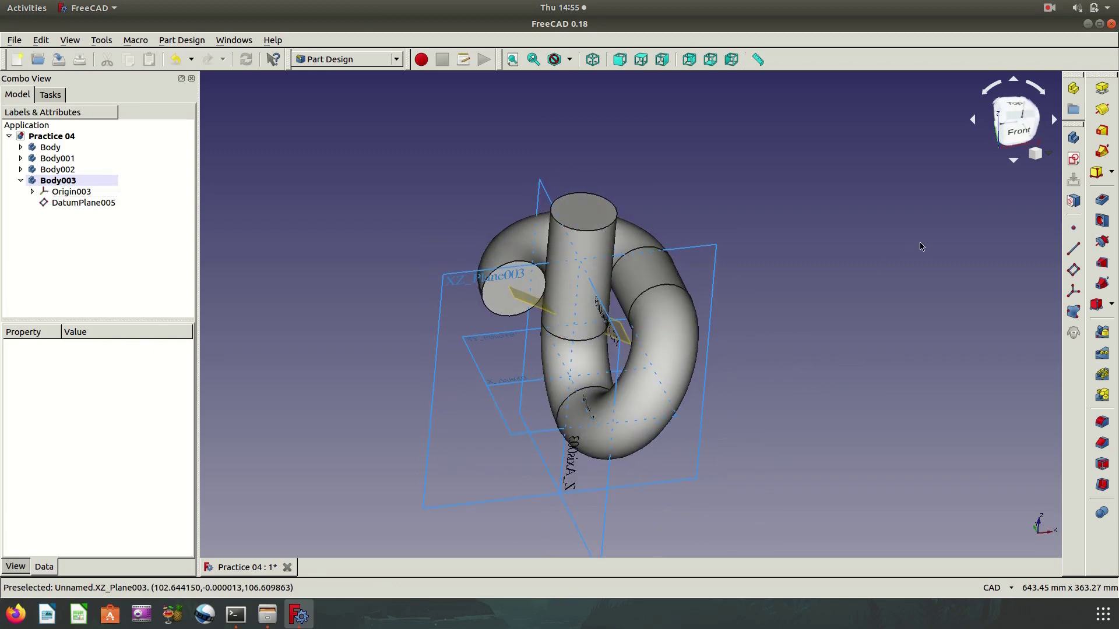
{"action": "left_click", "coordinate": [1073, 161]}
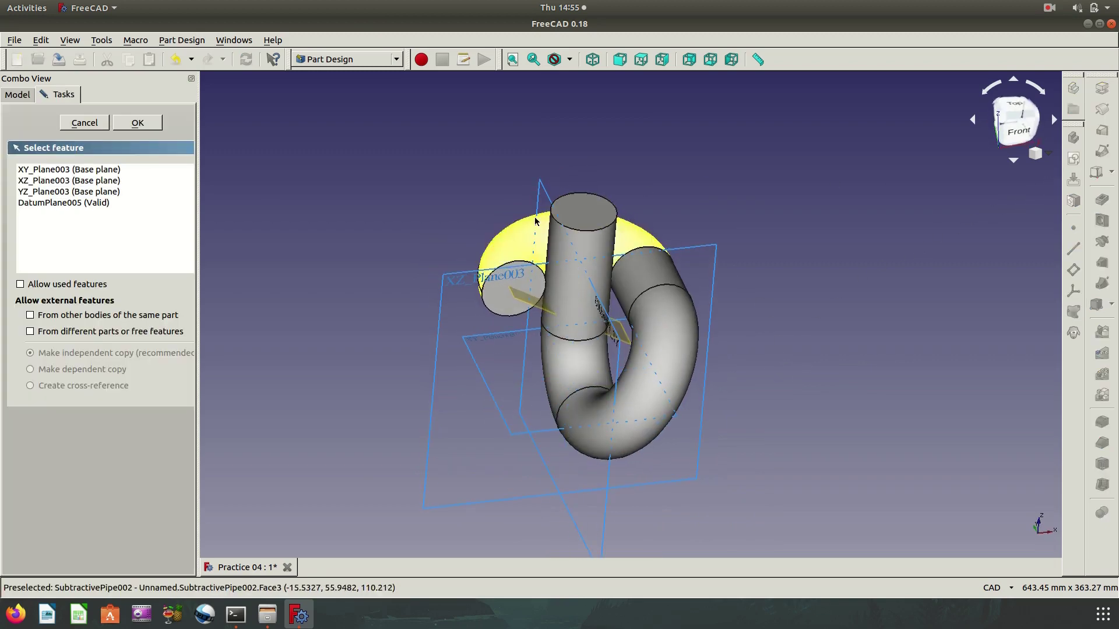
{"action": "left_click", "coordinate": [538, 305]}
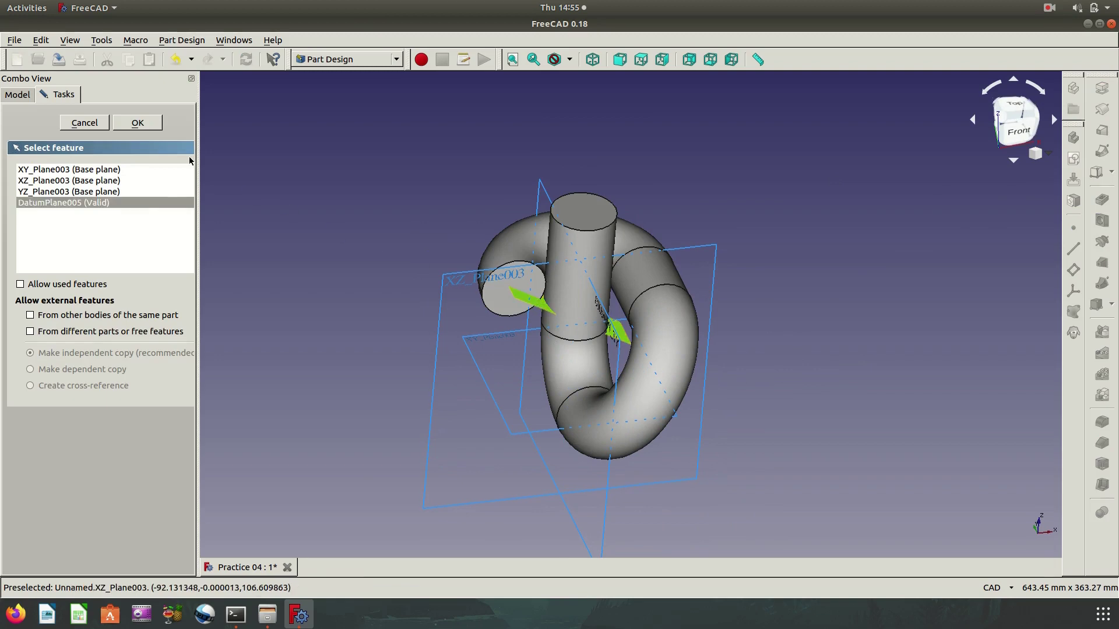
{"action": "left_click", "coordinate": [149, 126]}
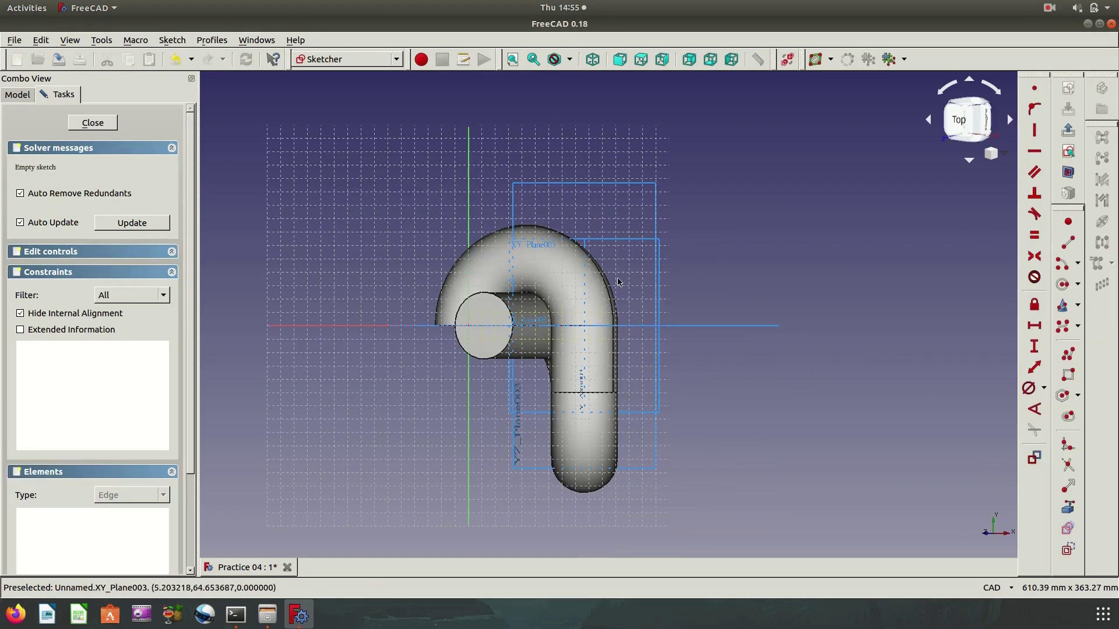
In Top view, draw an arc on the DatumPlane005 sketch.
{"action": "mouse_move", "coordinate": [435, 376]}
{"action": "middle_mouse_down"}
{"action": "mouse_move", "coordinate": [499, 305]}
{"action": "mouse_move", "coordinate": [729, 332]}
{"action": "middle_mouse_up"}
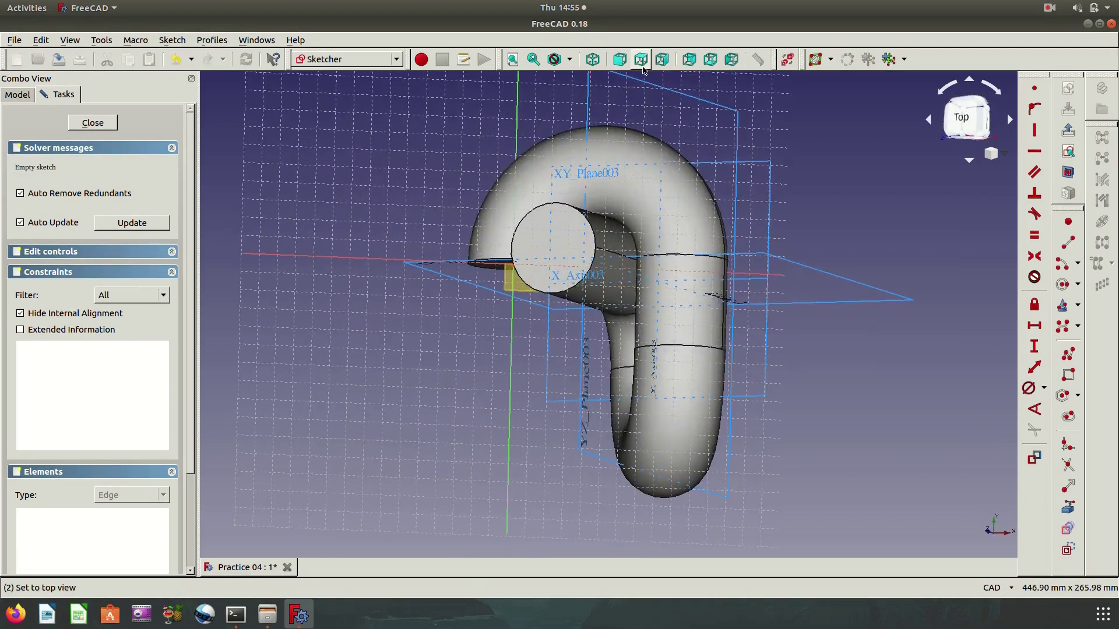
{"action": "left_click", "coordinate": [641, 59]}
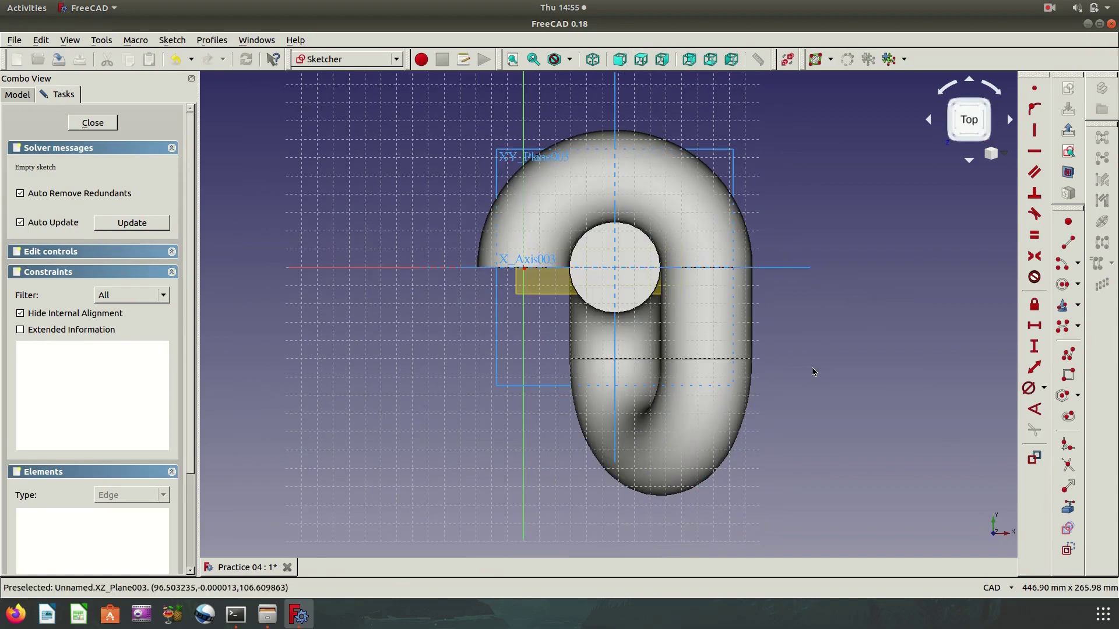
{"action": "scroll", "coordinate": [816, 365], "scroll_direction": "up", "scroll_amount": 1}
{"action": "scroll", "coordinate": [850, 344], "scroll_direction": "up", "scroll_amount": 3}
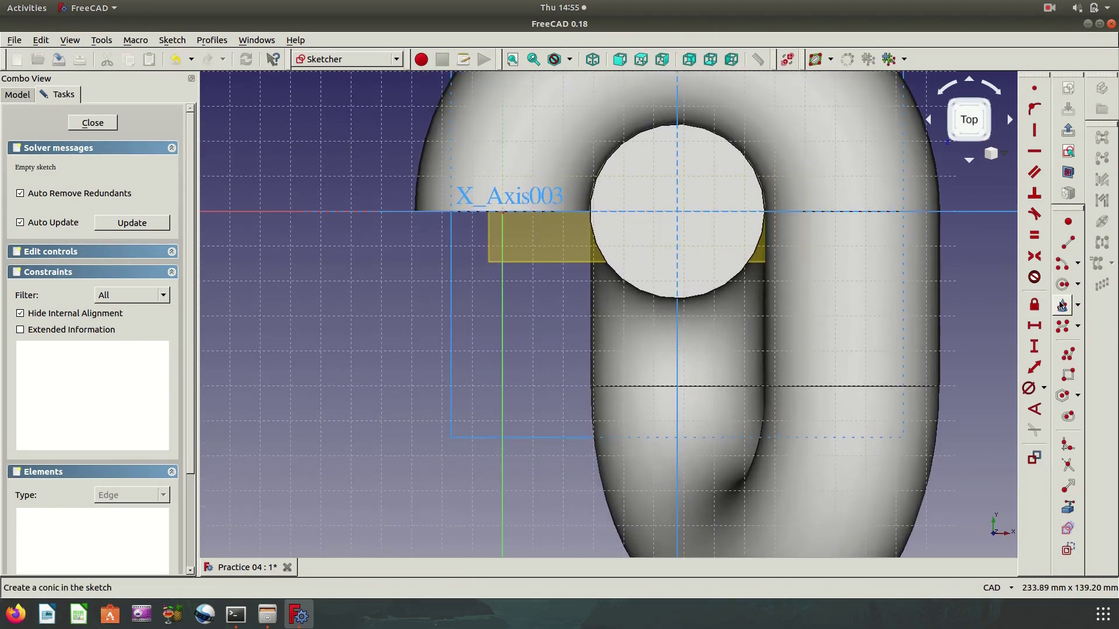
{"action": "left_click", "coordinate": [1059, 267]}
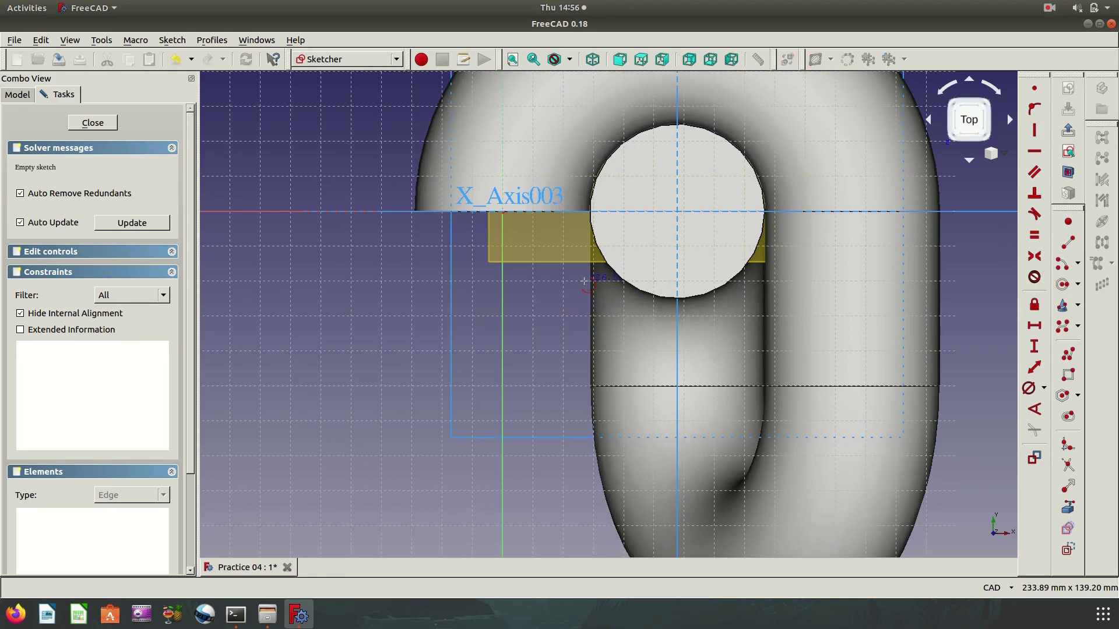
{"action": "left_click", "coordinate": [586, 279]}
{"action": "left_click", "coordinate": [492, 259]}
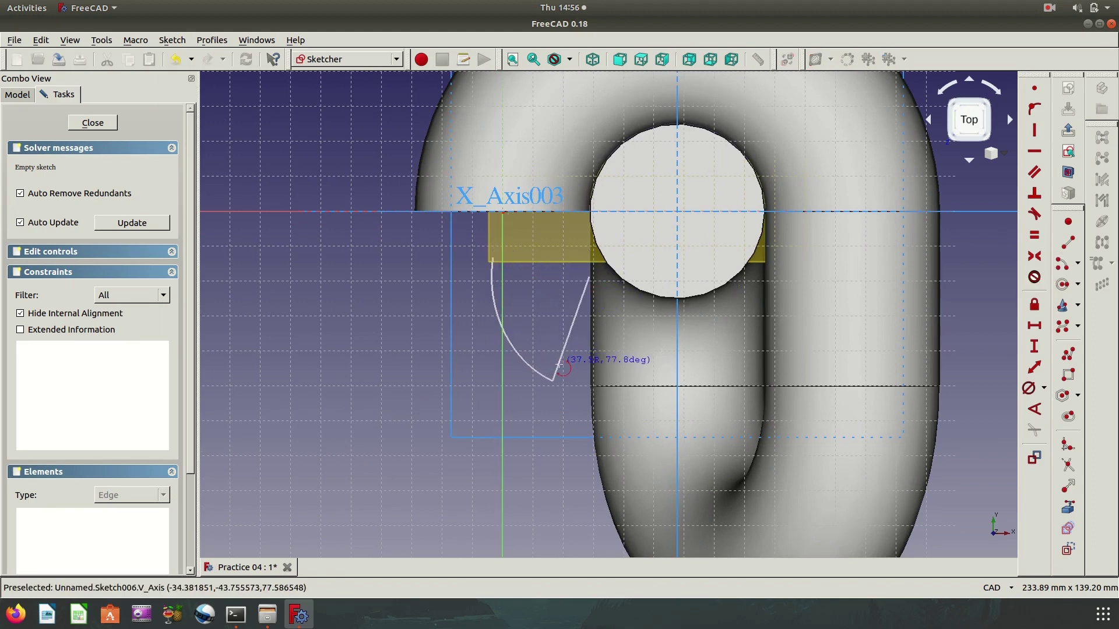
{"action": "left_click", "coordinate": [588, 373]}
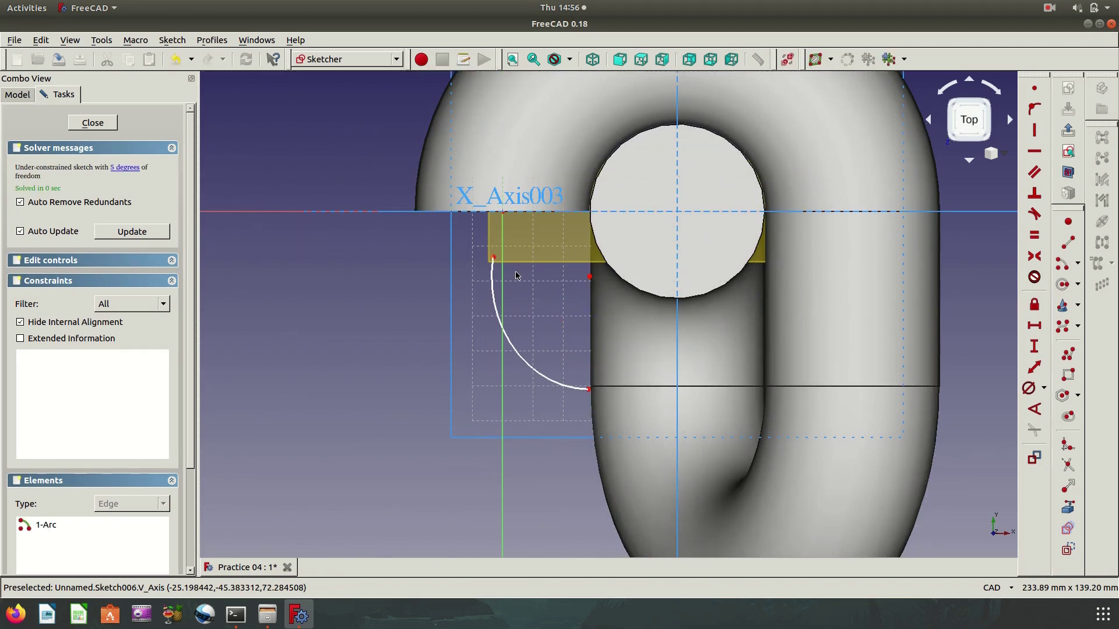
Draw a long horizontal line from the arc's lower end to the right.
{"action": "left_click", "coordinate": [1068, 243]}
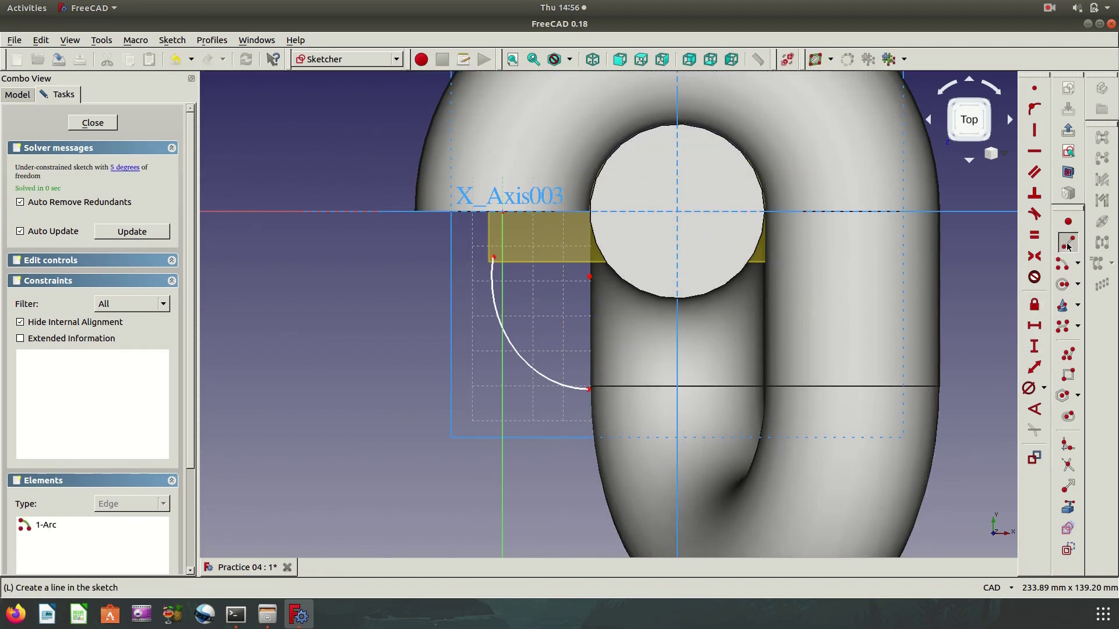
{"action": "left_click", "coordinate": [603, 392]}
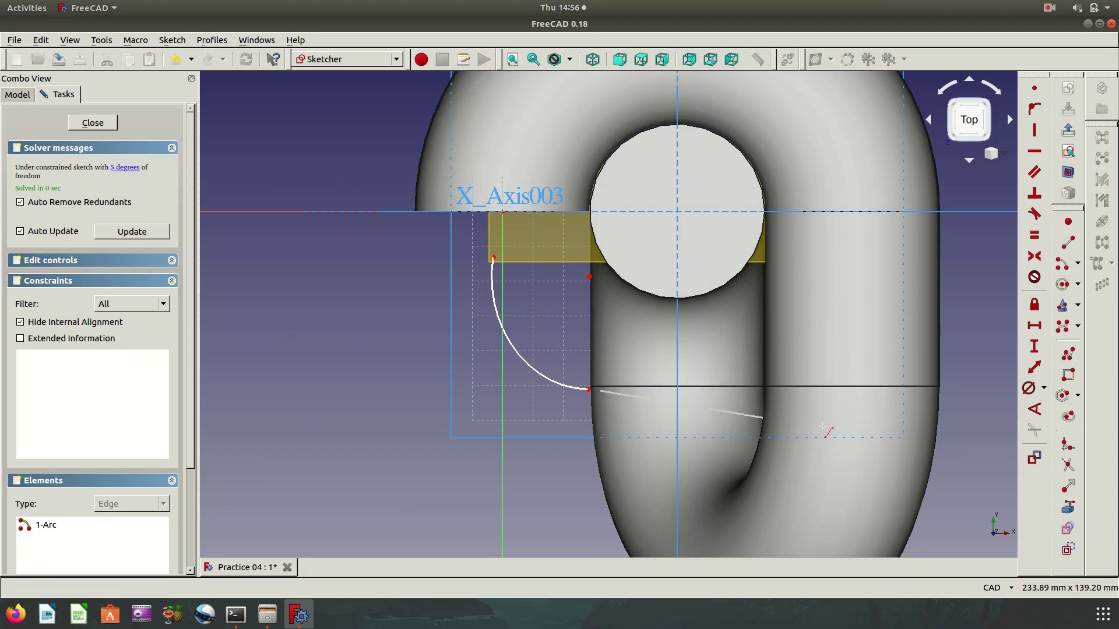
{"action": "left_click", "coordinate": [958, 395]}
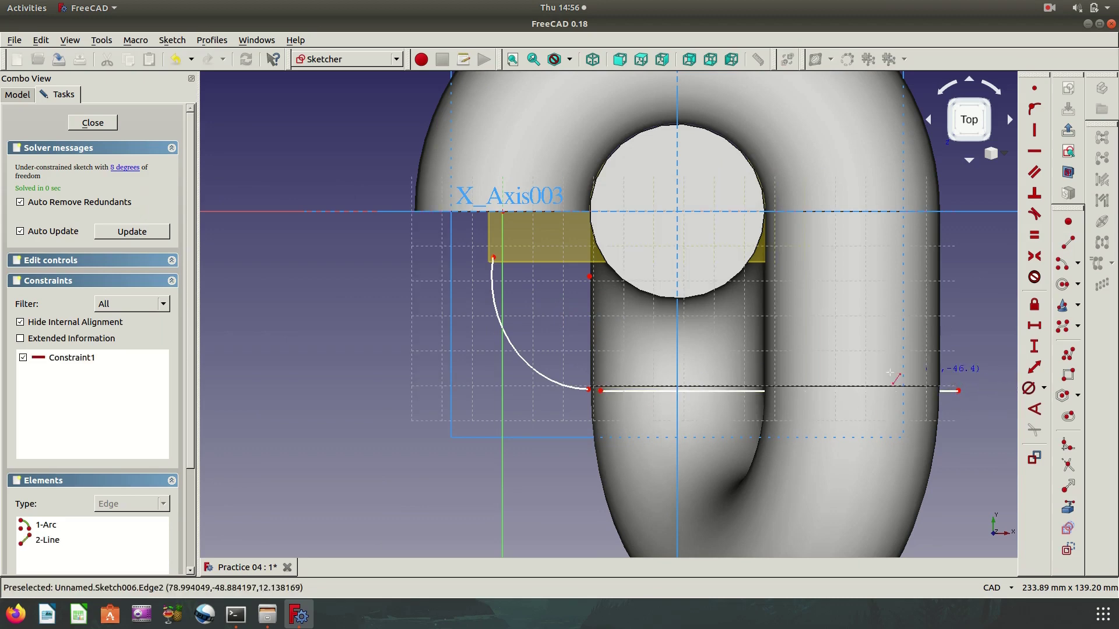
{"action": "scroll", "coordinate": [536, 494], "scroll_direction": "down", "scroll_amount": 2}
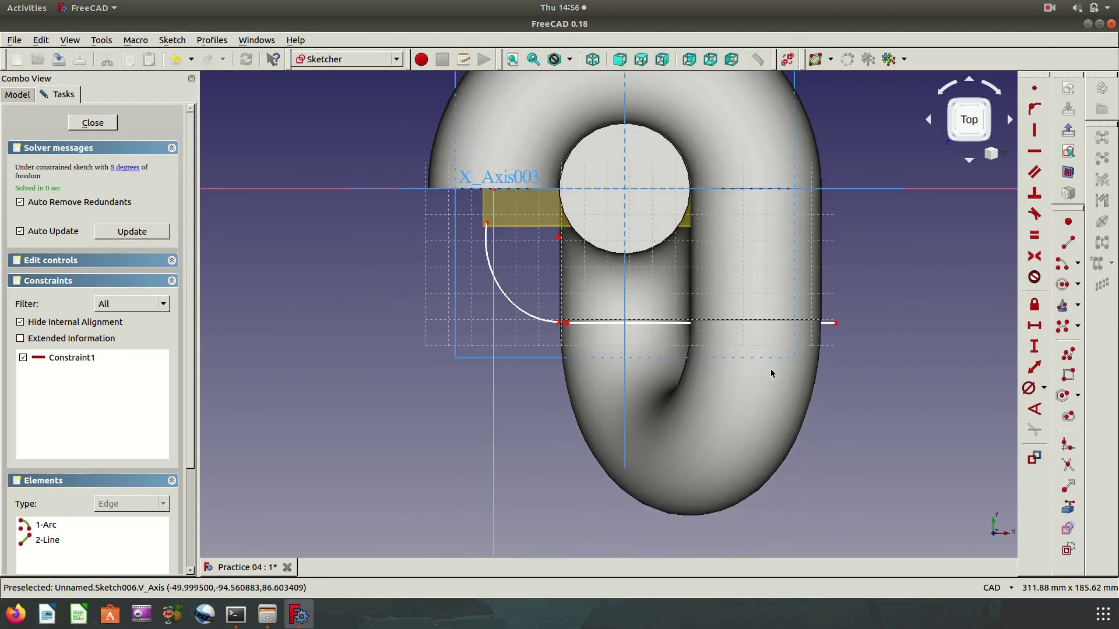
{"action": "left_click", "coordinate": [836, 323]}
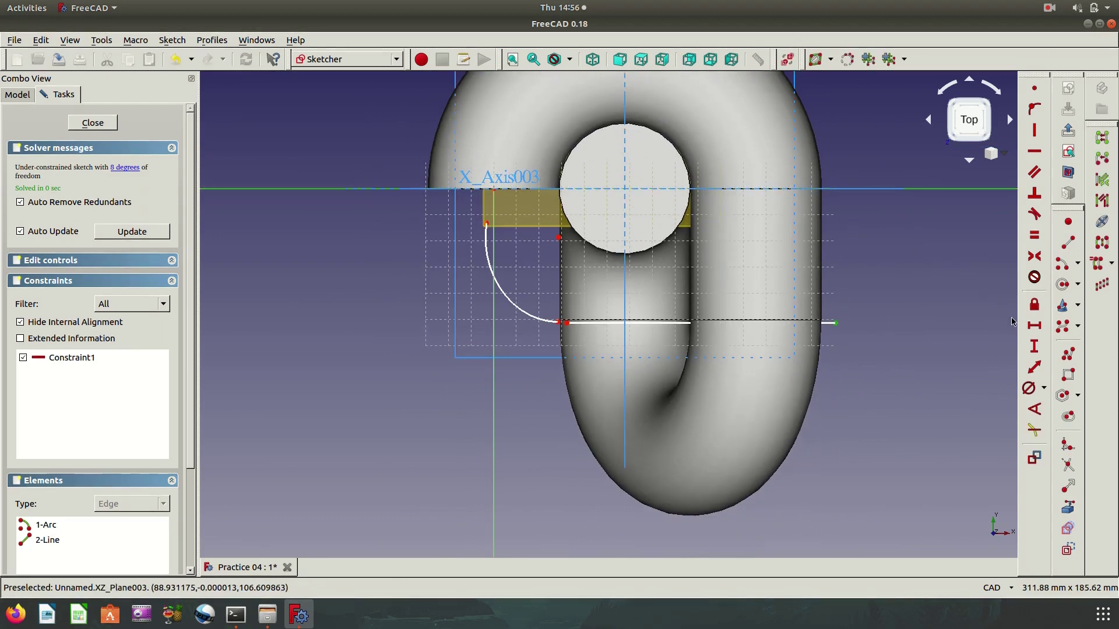
Fix a 50 mm vertical distance from the endpoint to the axis.
{"action": "left_click", "coordinate": [1033, 347]}
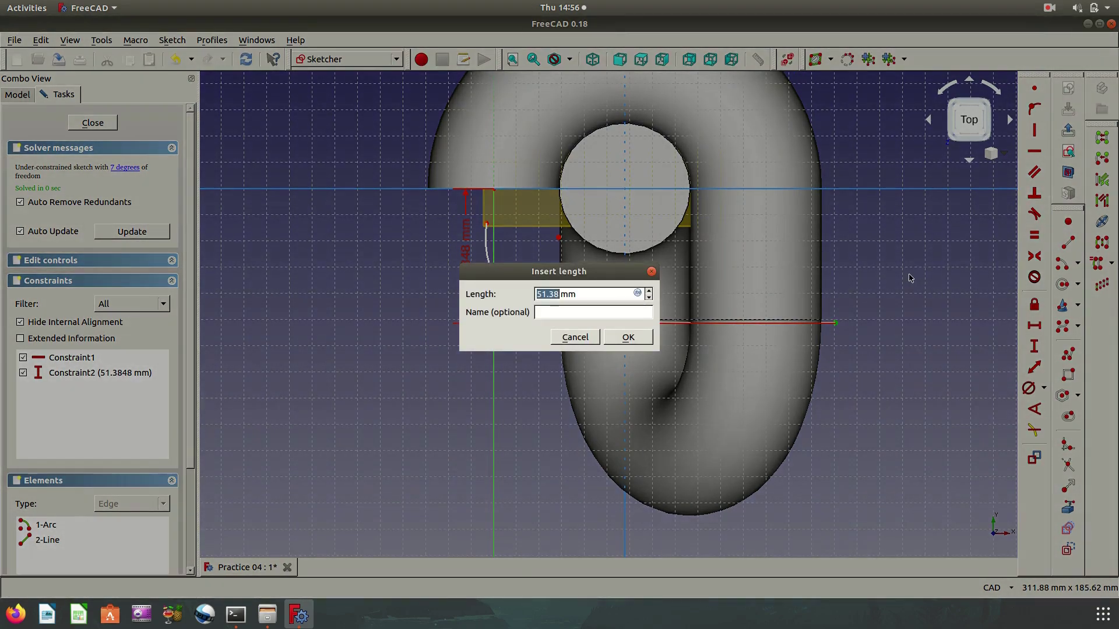
{"action": "type", "text": "5"}
{"action": "left_click", "coordinate": [628, 338]}
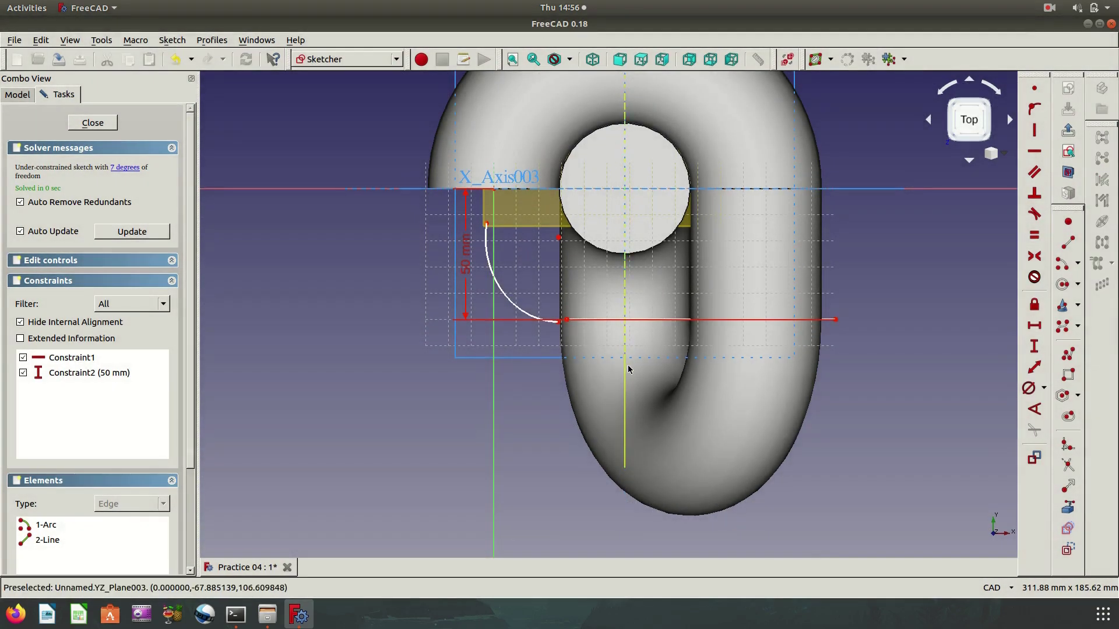
{"action": "scroll", "coordinate": [880, 344], "scroll_direction": "up", "scroll_amount": 2}
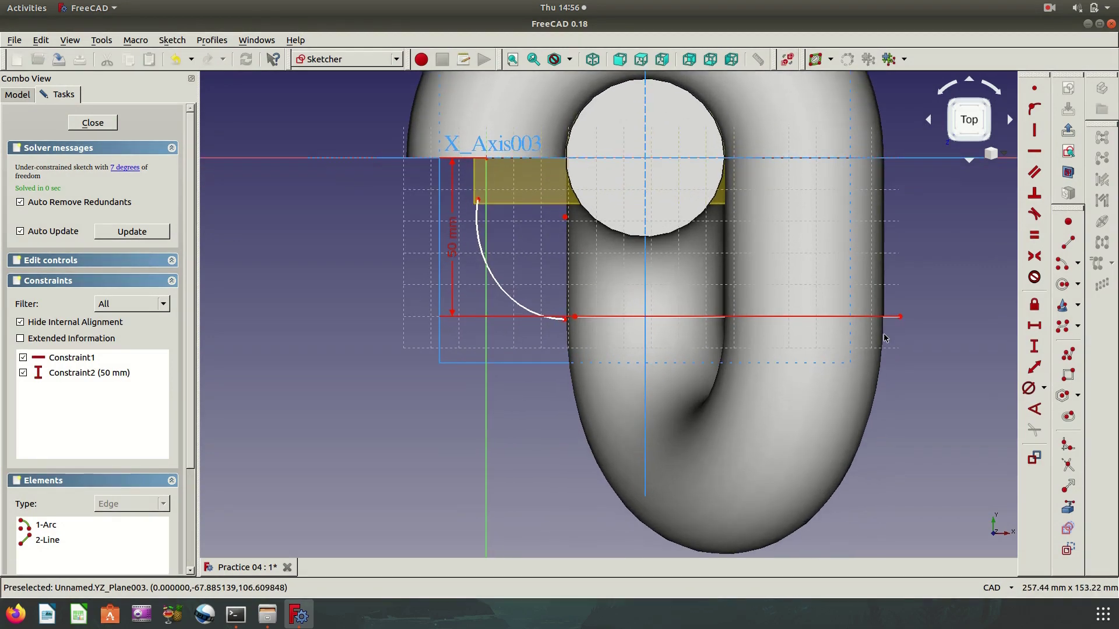
Make the arc tangent to the line and put its upper endpoint on the X axis.
{"action": "left_click", "coordinate": [565, 319]}
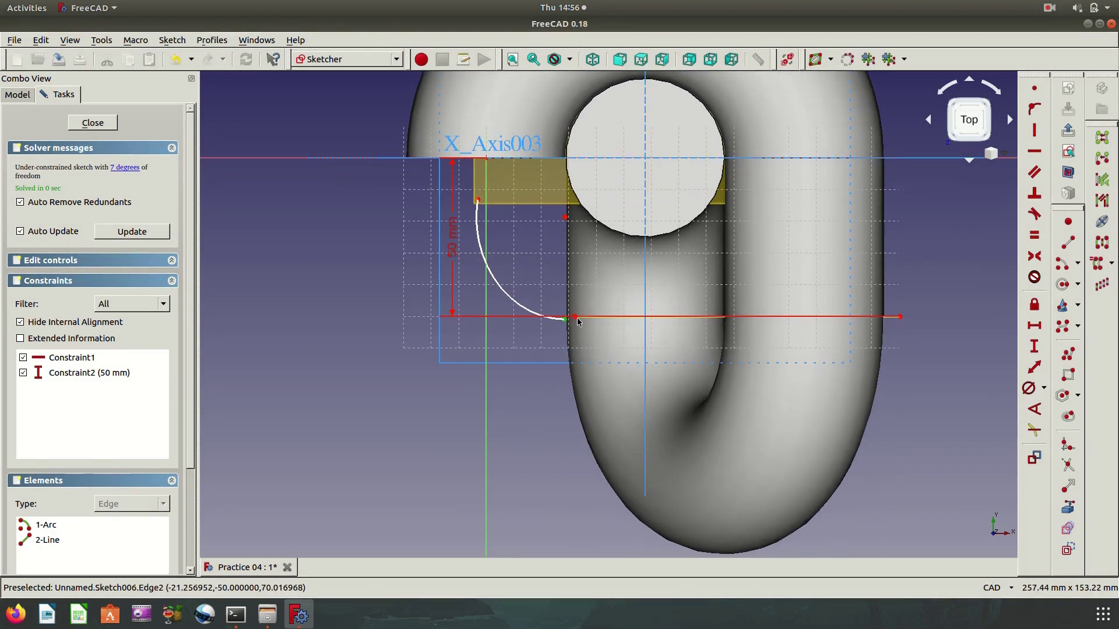
{"action": "left_click", "coordinate": [574, 317]}
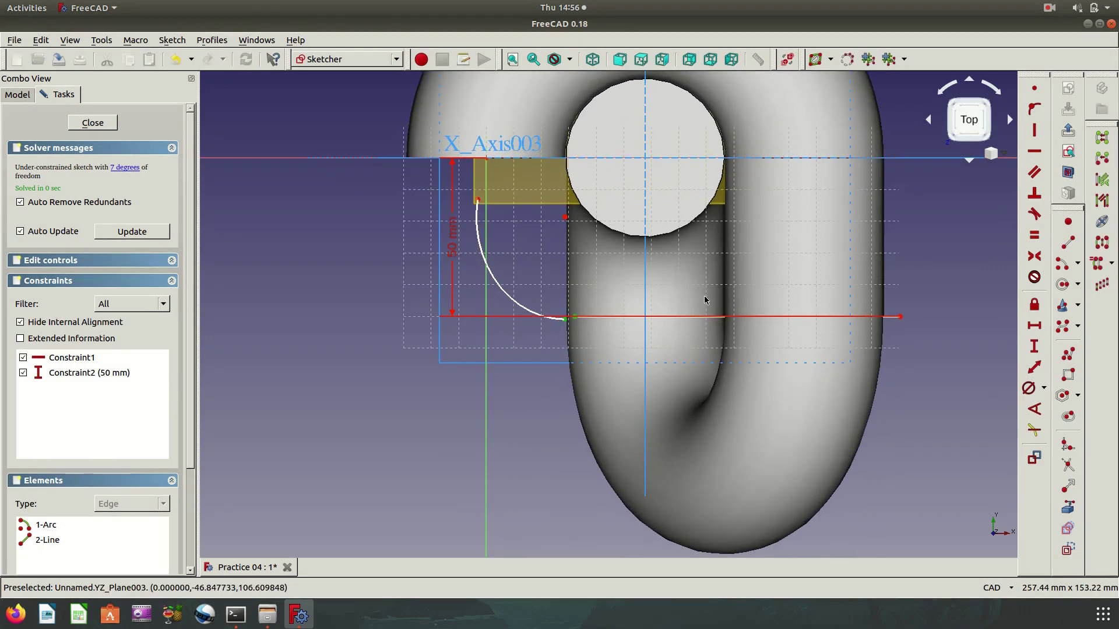
{"action": "left_click", "coordinate": [1034, 214]}
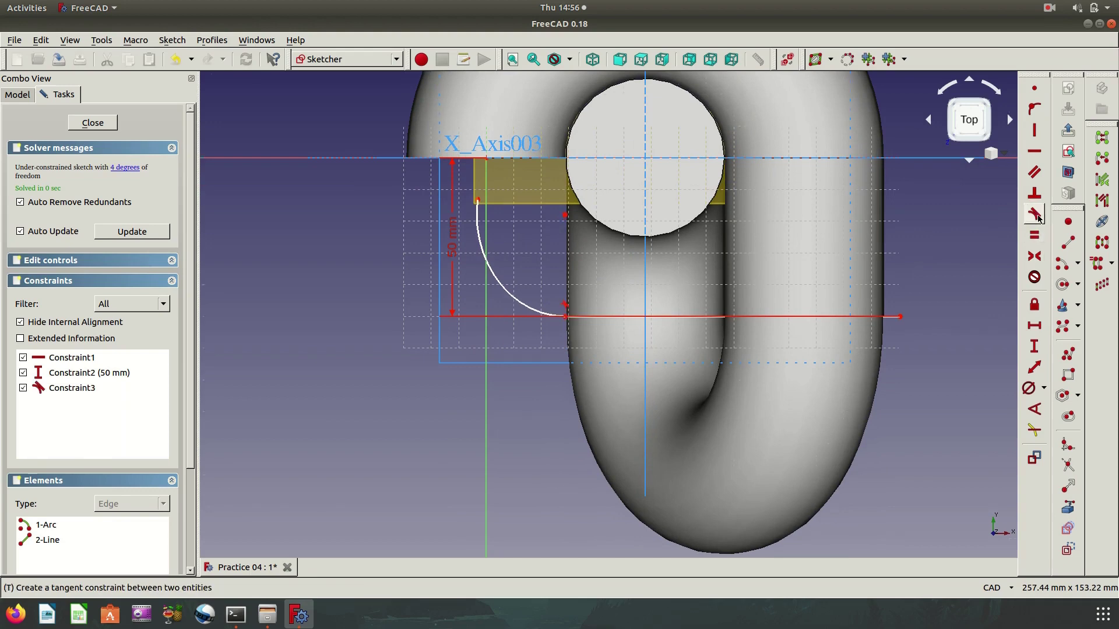
{"action": "left_click", "coordinate": [477, 201]}
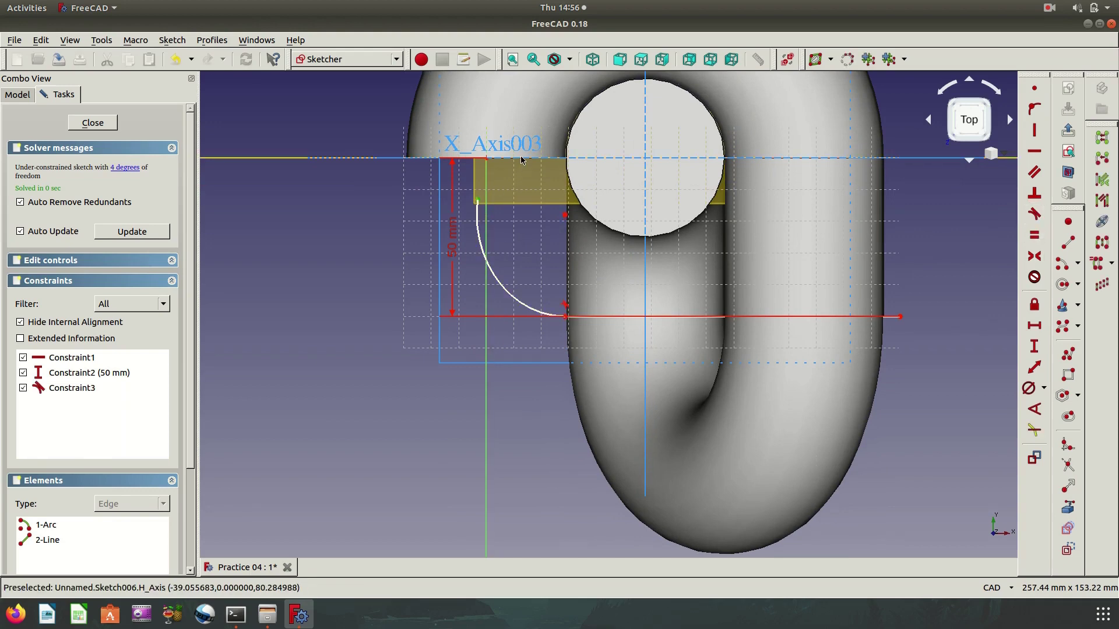
{"action": "left_click", "coordinate": [522, 159]}
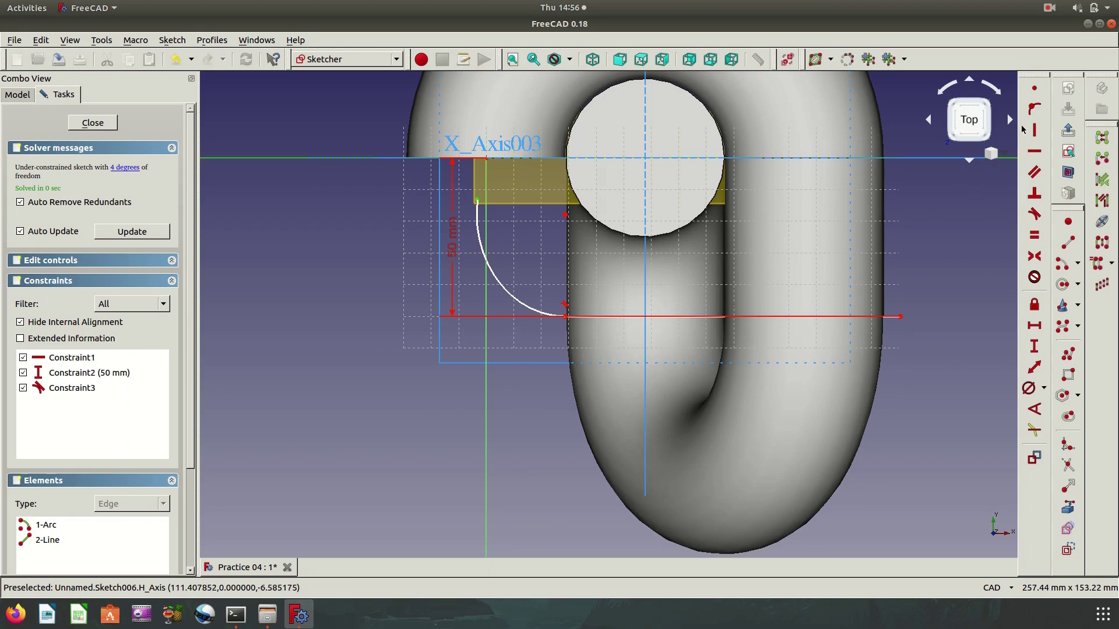
{"action": "left_click", "coordinate": [1040, 106]}
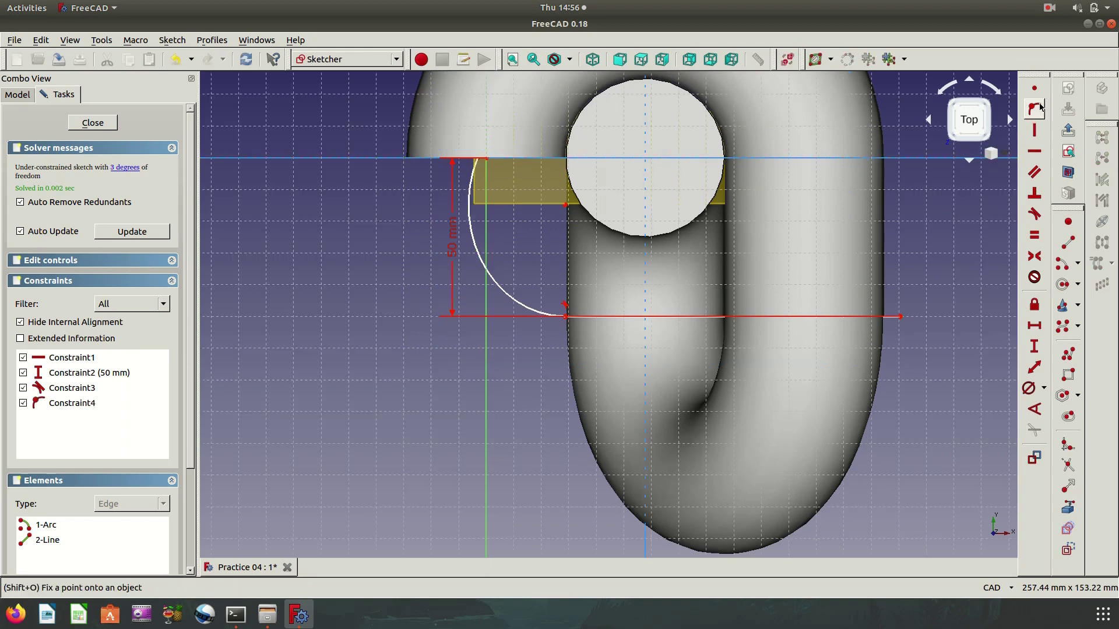
Constrain the arc's radius to 50 mm and orbit to check the sketch in 3D.
{"action": "left_click", "coordinate": [481, 262]}
{"action": "left_click", "coordinate": [1043, 388]}
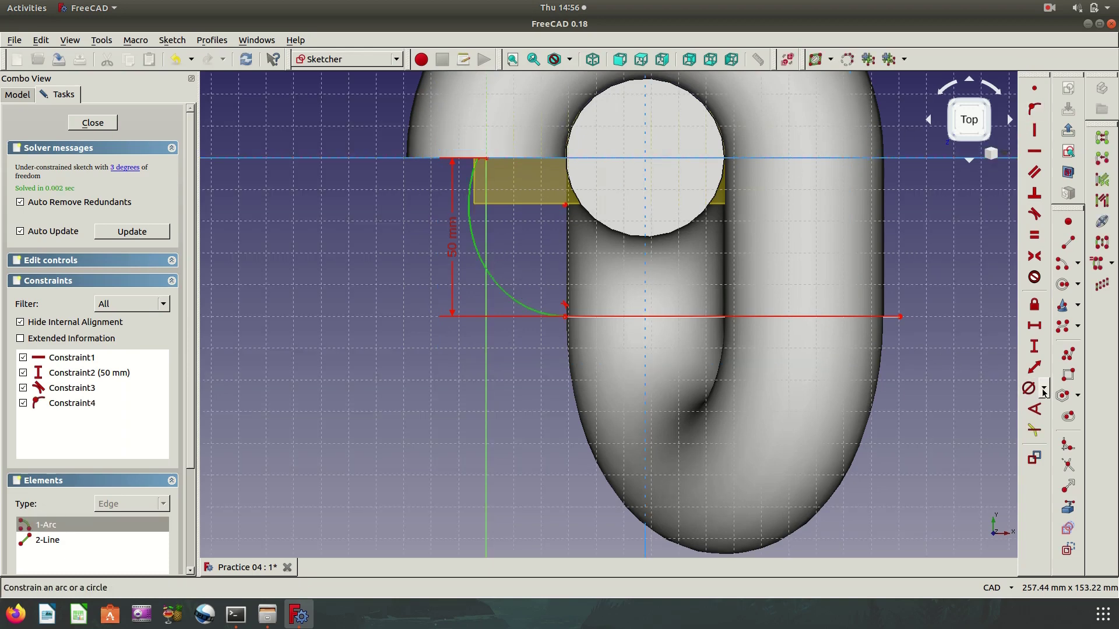
{"action": "left_click", "coordinate": [984, 385]}
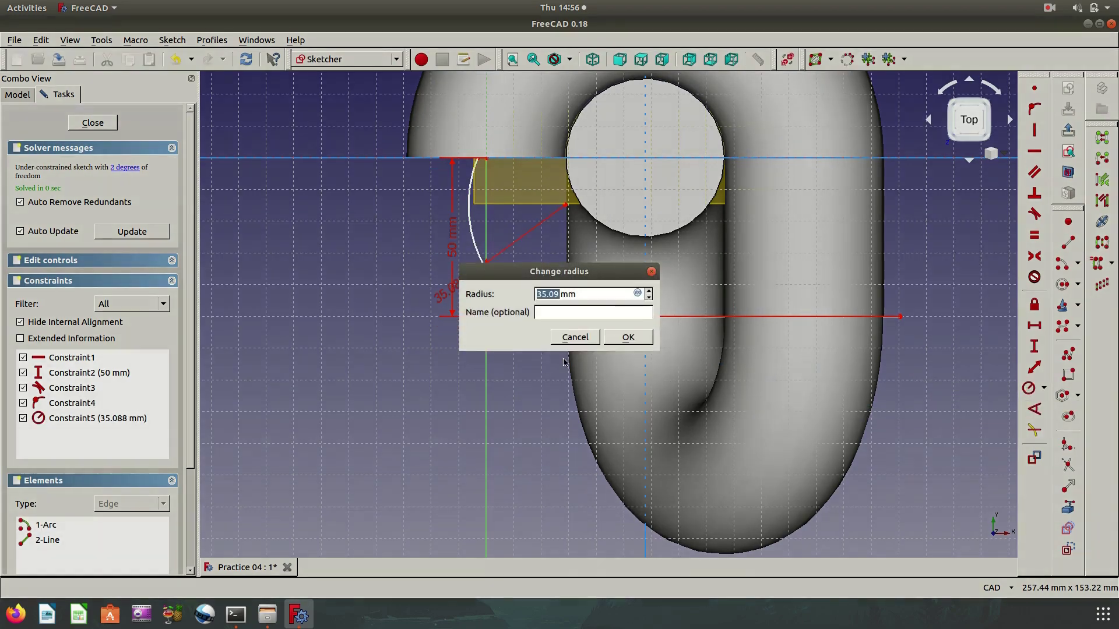
{"action": "type", "text": "5"}
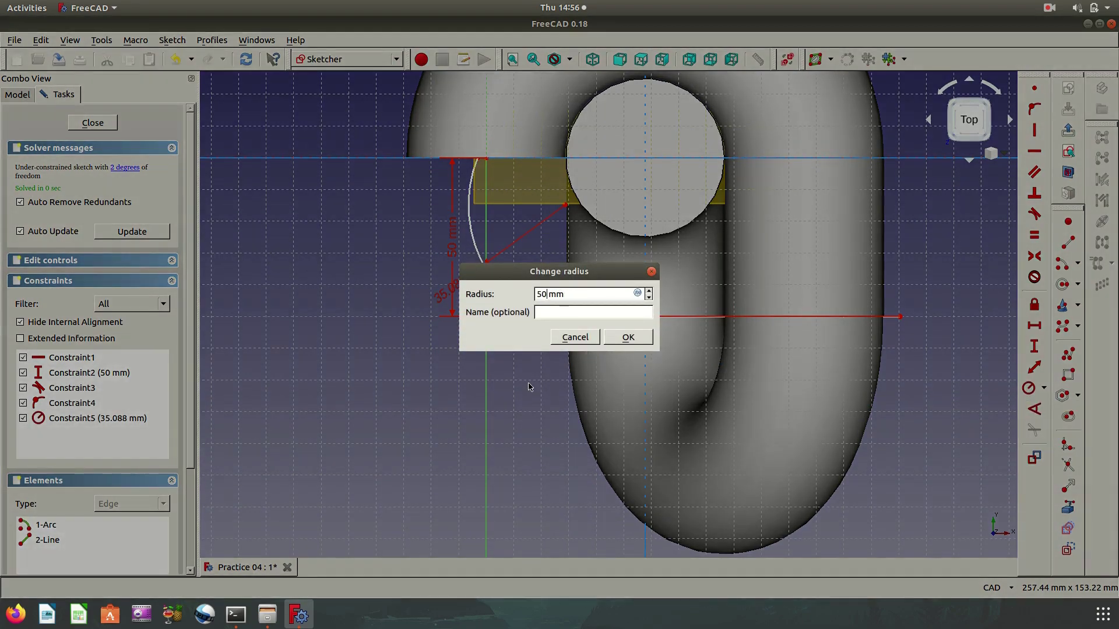
{"action": "left_click", "coordinate": [624, 339]}
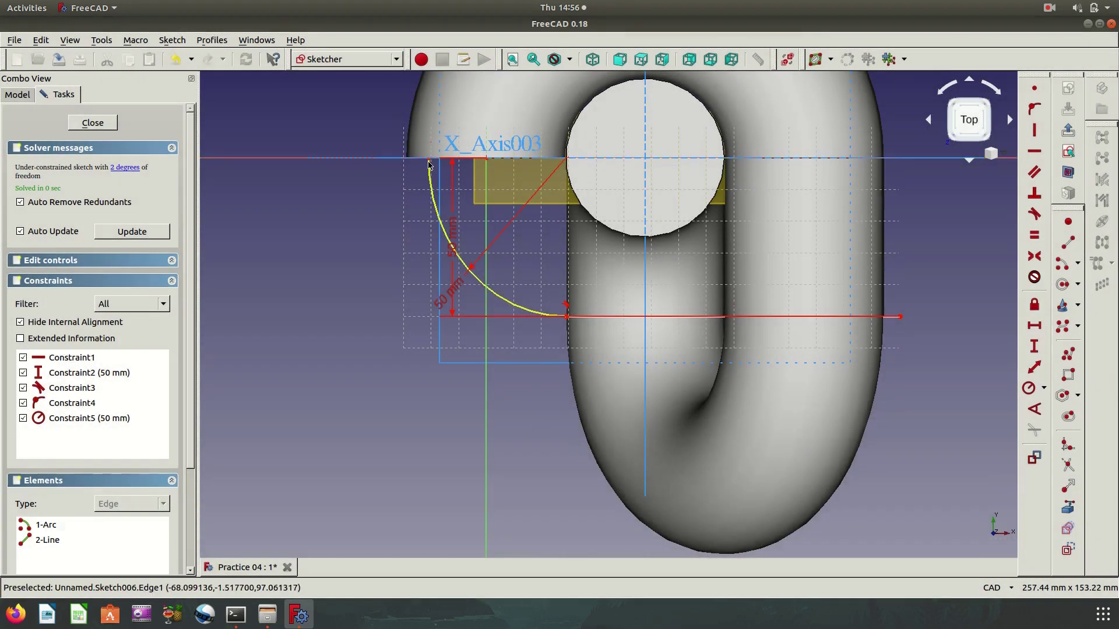
{"action": "middle_click_drag", "start_coordinate": [507, 274], "coordinate": [554, 320]}
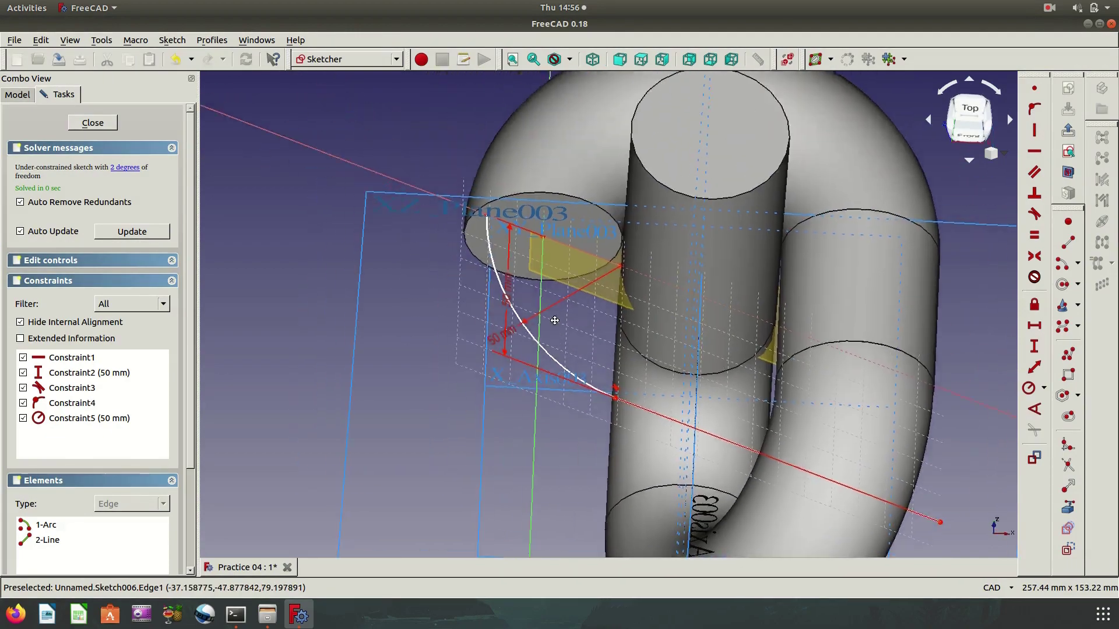
{"action": "scroll", "coordinate": [559, 312], "scroll_direction": "up", "scroll_amount": 2}
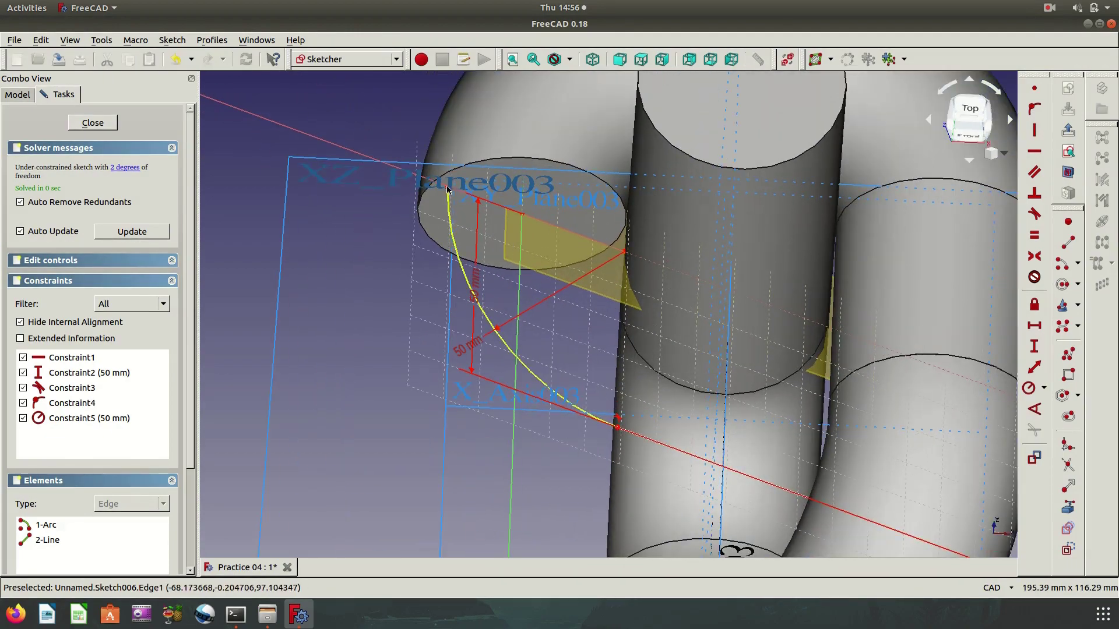
{"action": "mouse_move", "coordinate": [447, 190]}
{"action": "middle_mouse_down"}
{"action": "mouse_move", "coordinate": [573, 292]}
{"action": "mouse_move", "coordinate": [798, 296]}
{"action": "mouse_move", "coordinate": [786, 312]}
{"action": "mouse_move", "coordinate": [804, 322]}
{"action": "mouse_move", "coordinate": [804, 260]}
{"action": "mouse_move", "coordinate": [539, 357]}
{"action": "mouse_move", "coordinate": [592, 347]}
{"action": "middle_mouse_up"}
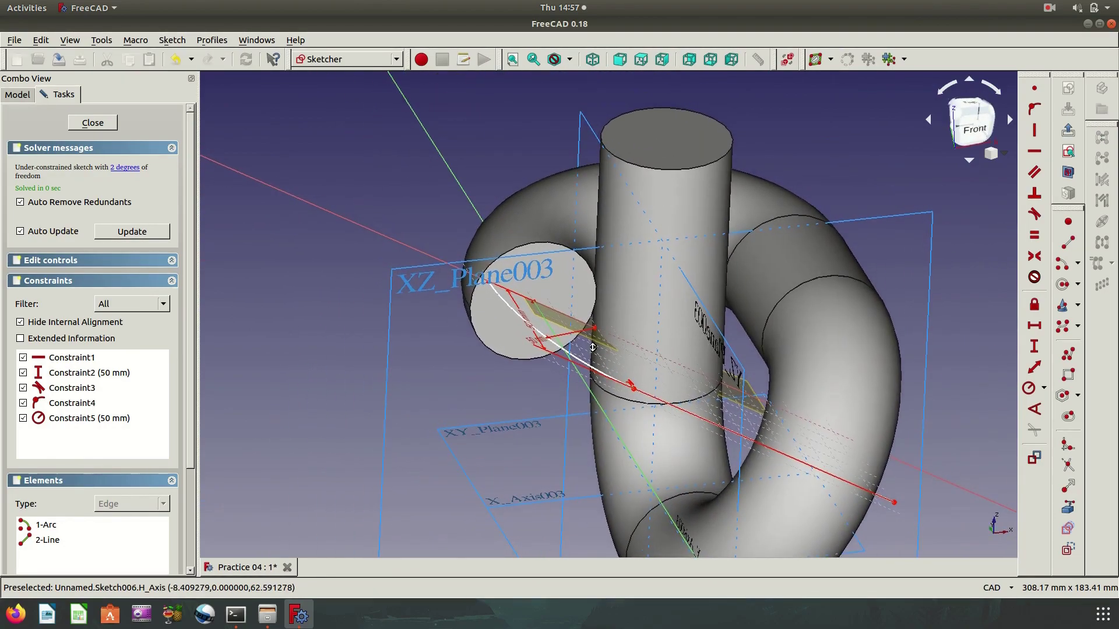
{"action": "scroll", "coordinate": [593, 347], "scroll_direction": "up", "scroll_amount": 5}
{"action": "middle_click_drag", "start_coordinate": [603, 258], "coordinate": [501, 335]}
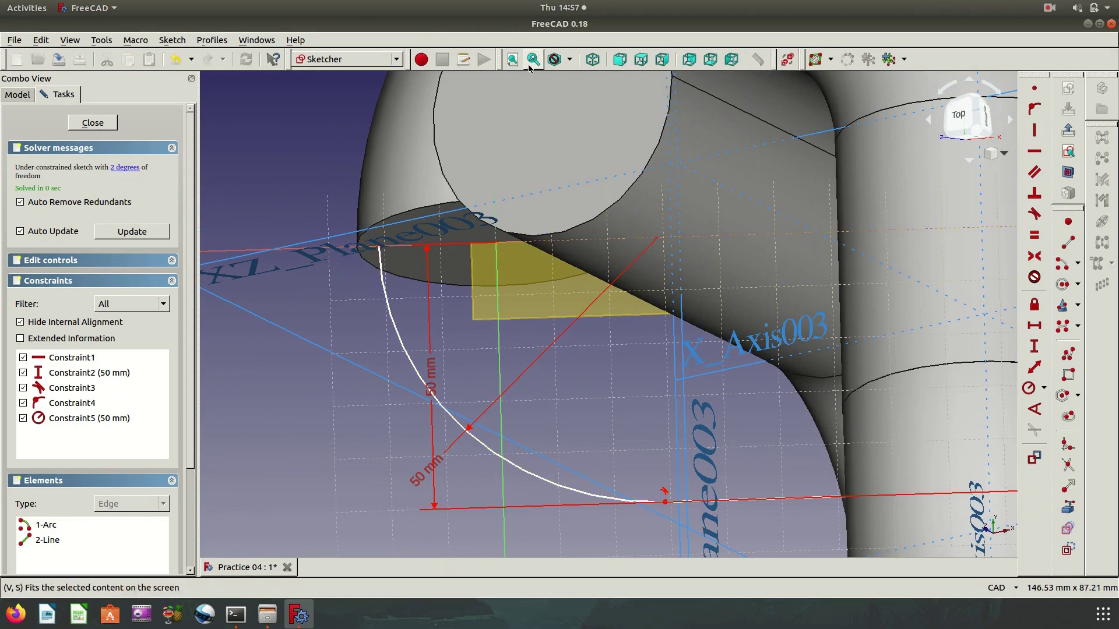
Switch the display to wireframe and view the sketch from the top and in perspective.
{"action": "left_click", "coordinate": [571, 59]}
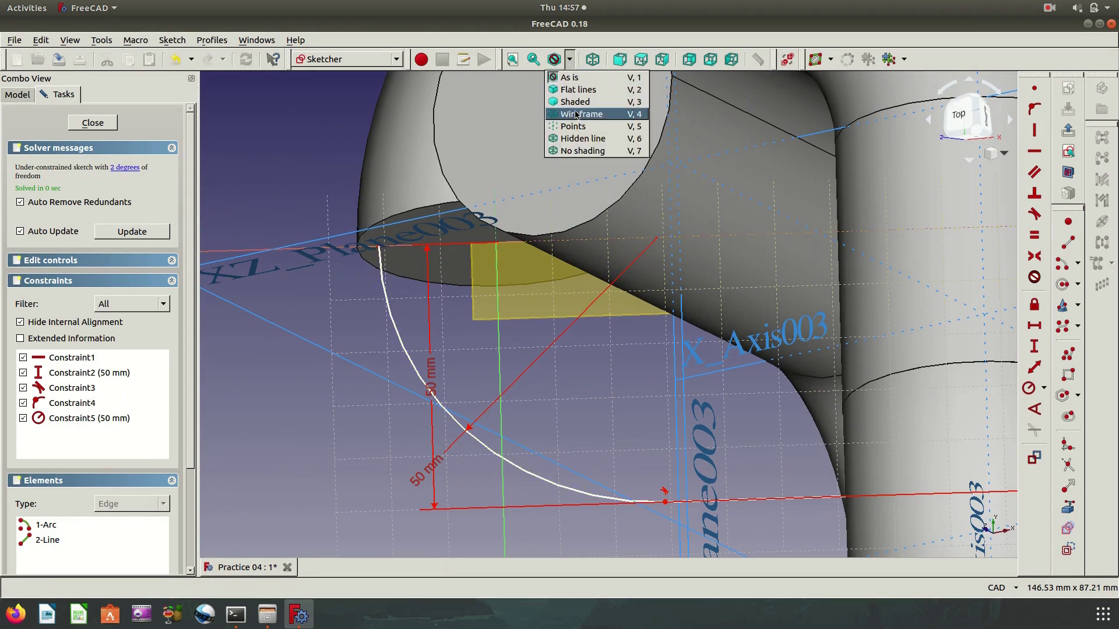
{"action": "left_click", "coordinate": [582, 113]}
{"action": "middle_click_drag", "start_coordinate": [540, 250], "coordinate": [634, 346]}
{"action": "scroll", "coordinate": [641, 326], "scroll_direction": "up", "scroll_amount": 5}
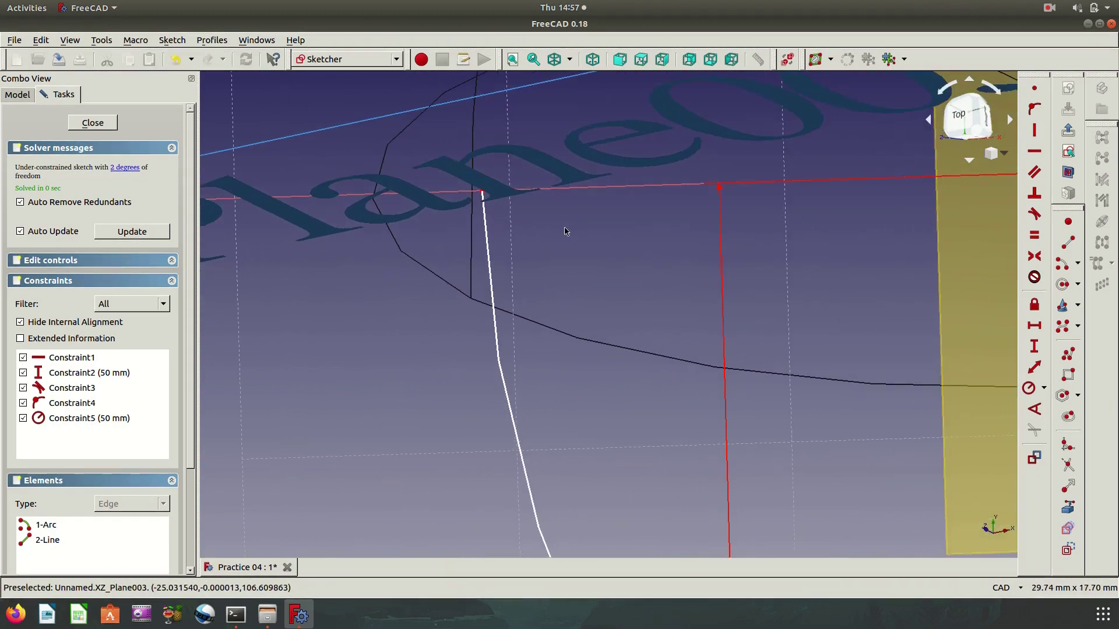
{"action": "key", "text": "2"}
{"action": "middle_click_drag", "start_coordinate": [541, 209], "coordinate": [596, 341]}
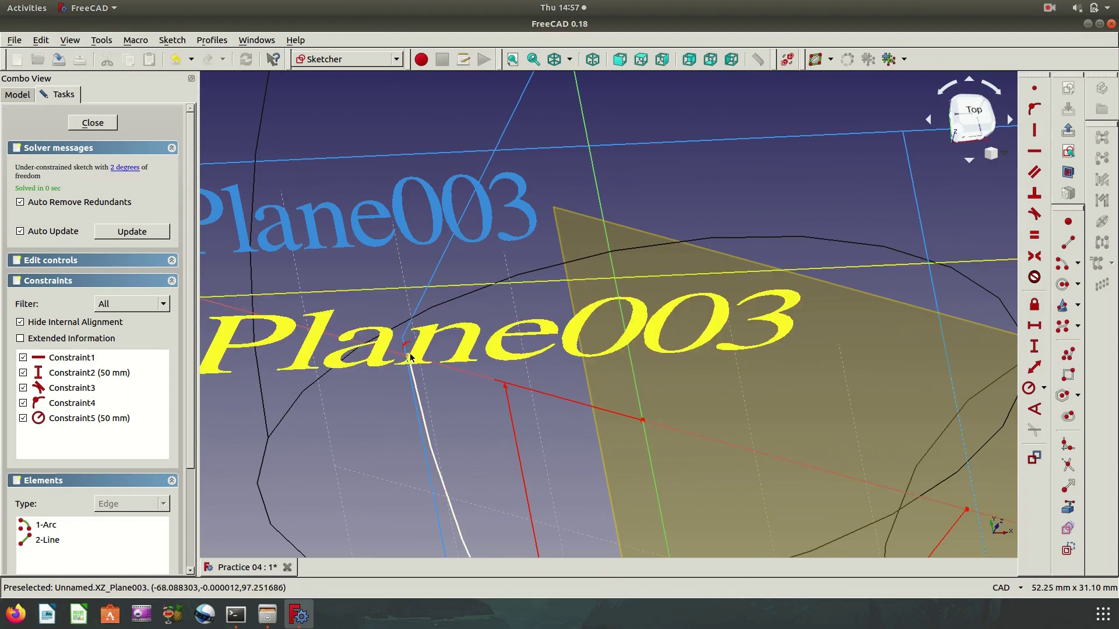
Select the arc's top endpoint, try horizontal and vertical distance constraints, then close the sketch.
{"action": "left_click", "coordinate": [409, 353]}
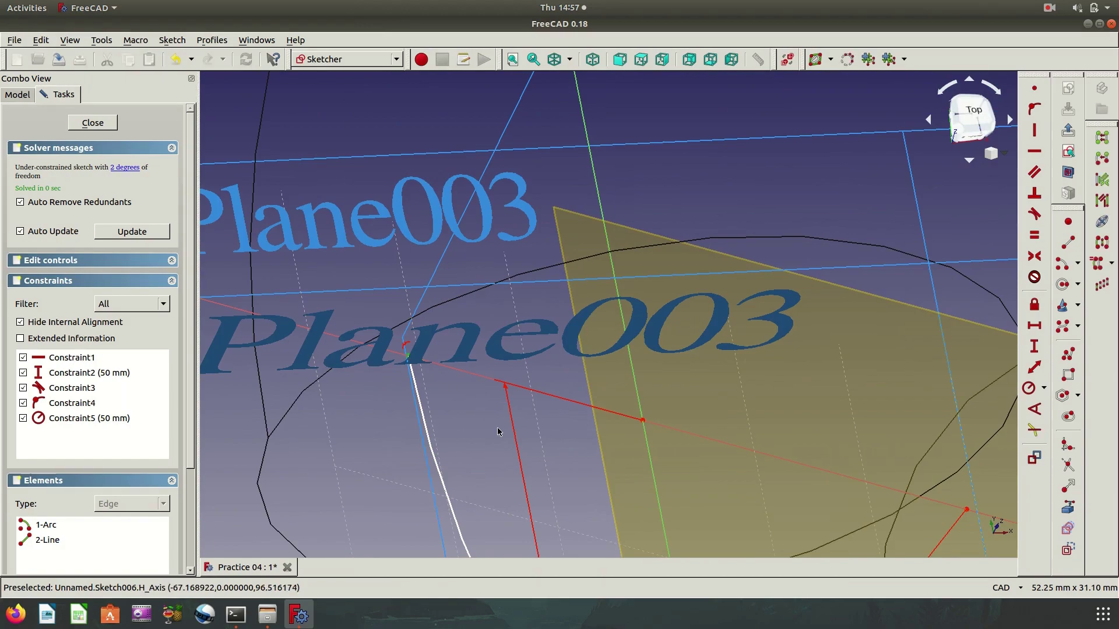
{"action": "scroll", "coordinate": [498, 431], "scroll_direction": "down", "scroll_amount": 3}
{"action": "scroll", "coordinate": [460, 396], "scroll_direction": "down", "scroll_amount": 3}
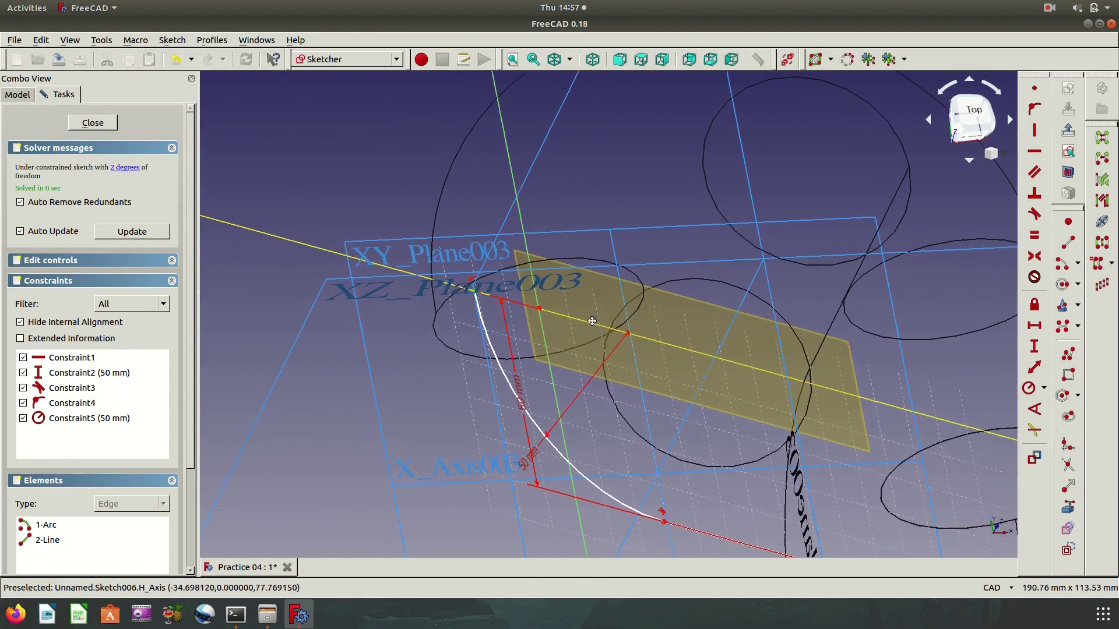
{"action": "scroll", "coordinate": [592, 321], "scroll_direction": "down", "scroll_amount": 3}
{"action": "middle_click_drag", "start_coordinate": [592, 321], "coordinate": [676, 297]}
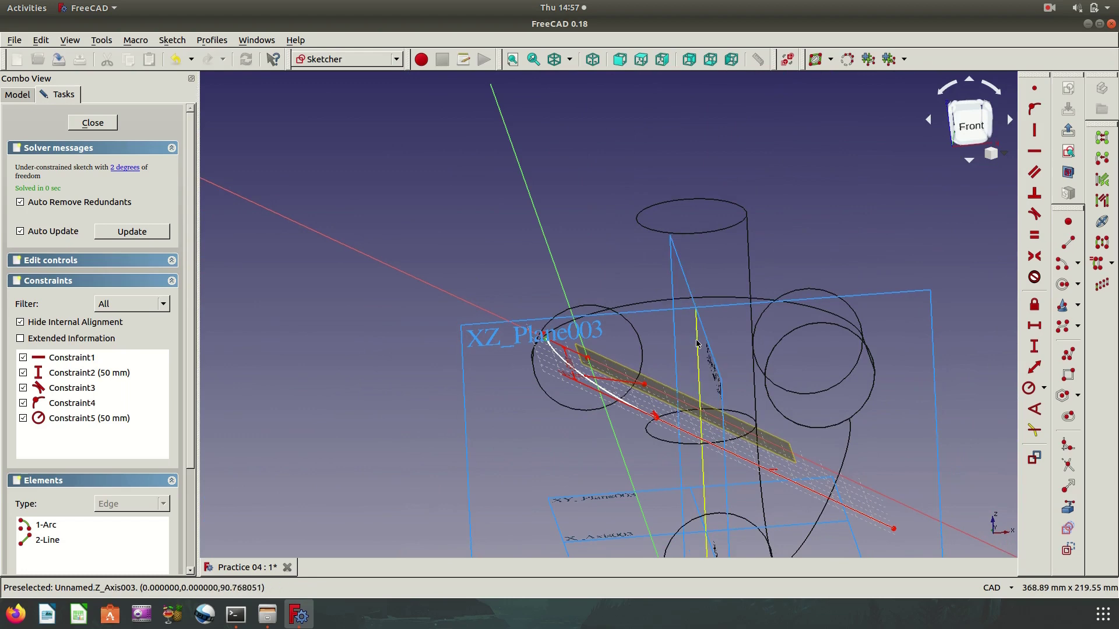
{"action": "left_click", "coordinate": [1034, 325]}
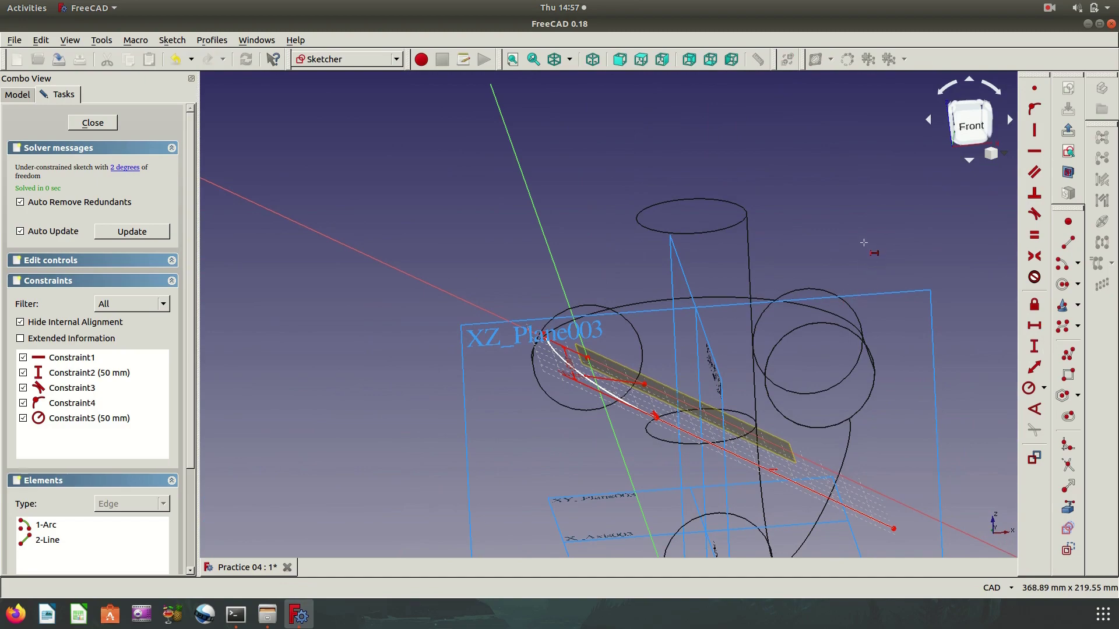
{"action": "left_click", "coordinate": [1034, 346]}
{"action": "mouse_move", "coordinate": [697, 281]}
{"action": "middle_mouse_down"}
{"action": "mouse_move", "coordinate": [632, 406]}
{"action": "mouse_move", "coordinate": [719, 409]}
{"action": "middle_mouse_up"}
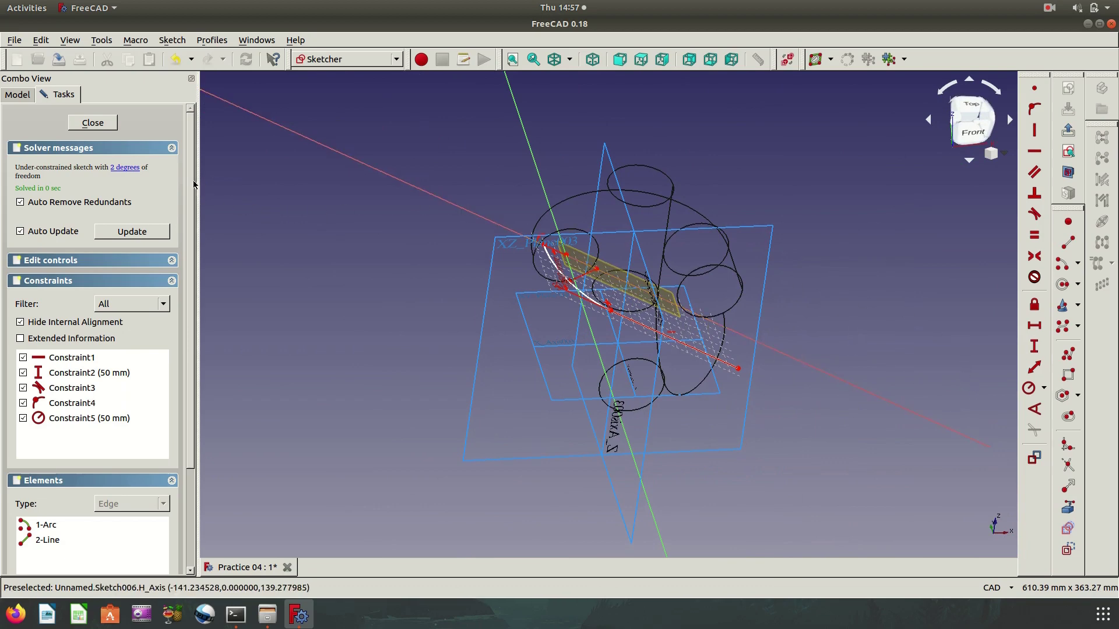
{"action": "left_click", "coordinate": [93, 122]}
Add a Local_CS coordinate system attached to Sketch006.
{"action": "middle_click_drag", "start_coordinate": [641, 373], "coordinate": [668, 406]}
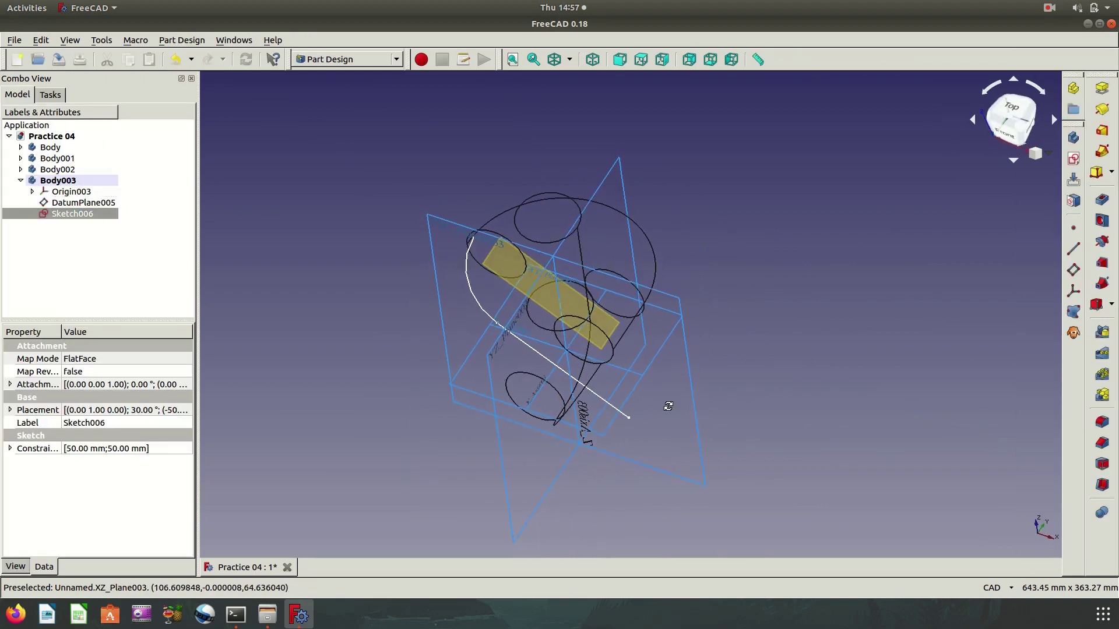
{"action": "left_click", "coordinate": [1073, 291]}
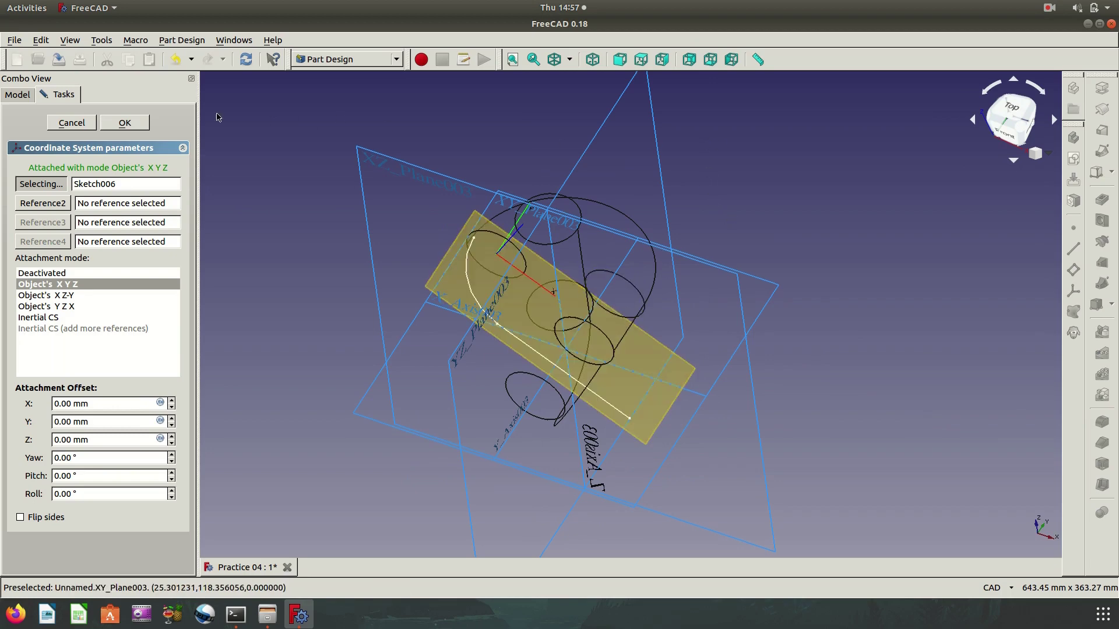
{"action": "left_click", "coordinate": [133, 122]}
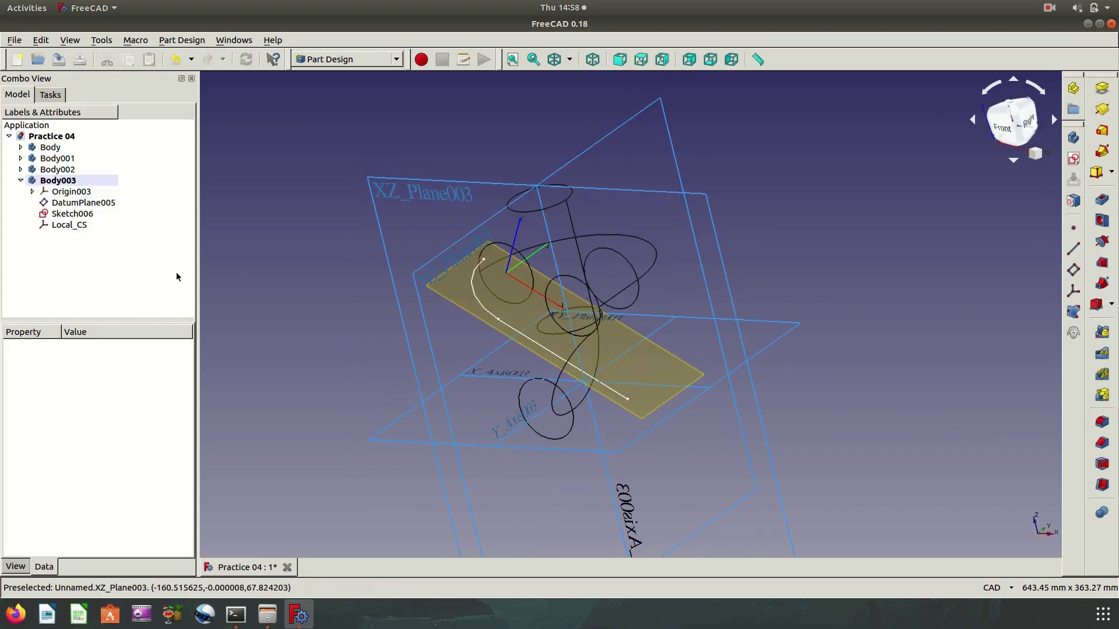
Reopen Sketch006 for editing in the Sketcher.
{"action": "right_click", "coordinate": [153, 213]}
{"action": "left_click", "coordinate": [175, 220]}
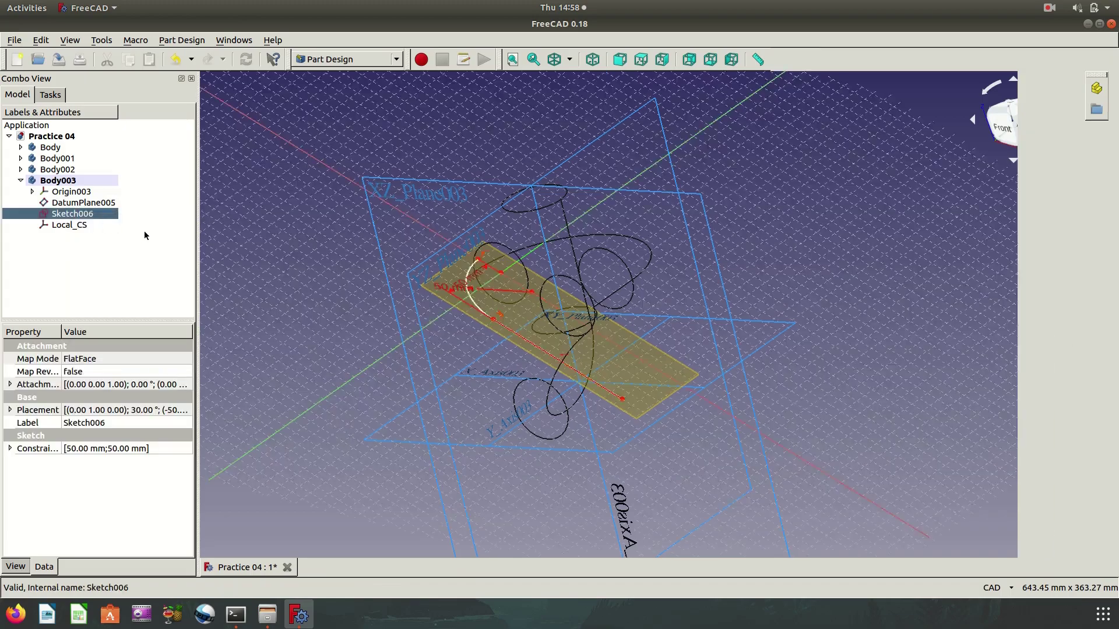
{"action": "scroll", "coordinate": [672, 349], "scroll_direction": "up", "scroll_amount": 3}
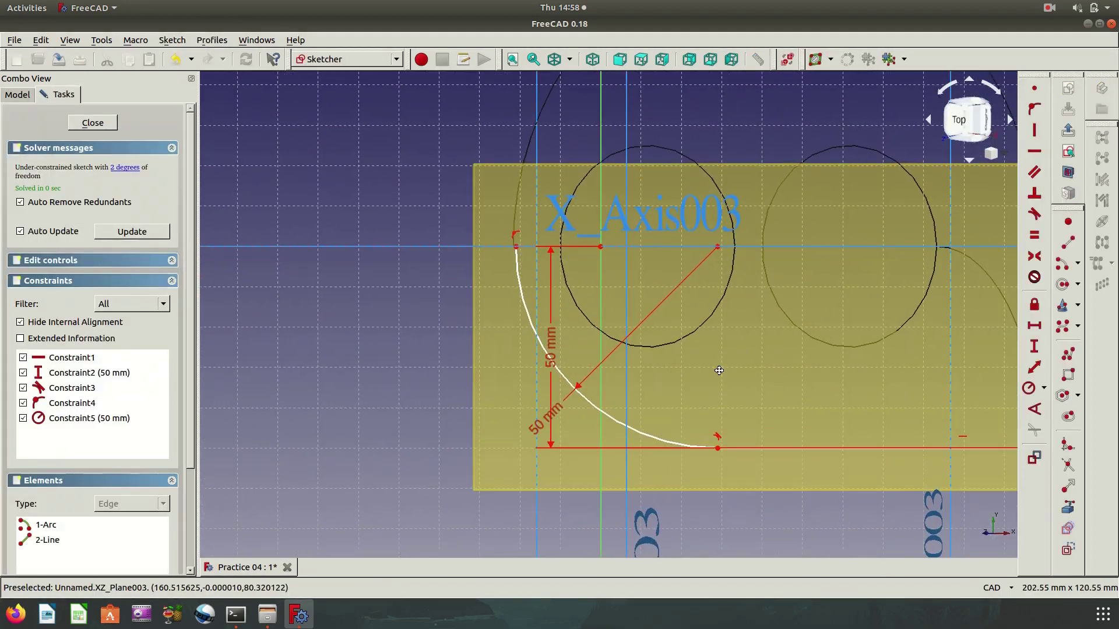
Place the arc's top endpoint 25 mm horizontally from the vertical axis.
{"action": "mouse_move", "coordinate": [672, 350]}
{"action": "middle_mouse_down"}
{"action": "mouse_move", "coordinate": [679, 276]}
{"action": "mouse_move", "coordinate": [558, 454]}
{"action": "mouse_move", "coordinate": [582, 326]}
{"action": "mouse_move", "coordinate": [606, 302]}
{"action": "mouse_move", "coordinate": [614, 314]}
{"action": "mouse_move", "coordinate": [581, 357]}
{"action": "middle_mouse_up"}
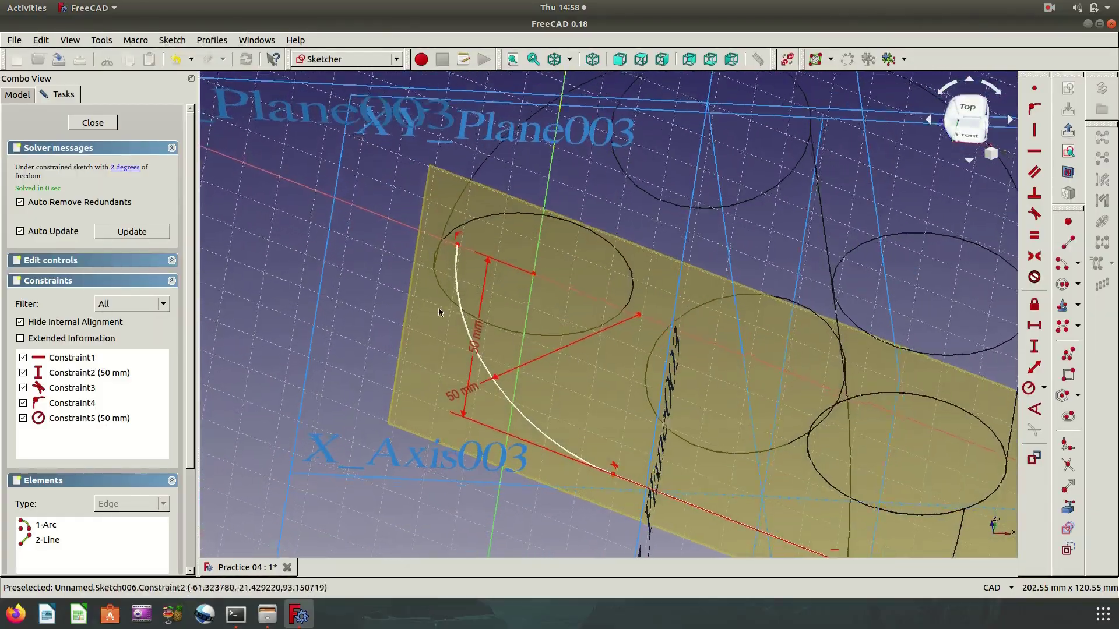
{"action": "left_click", "coordinate": [461, 248]}
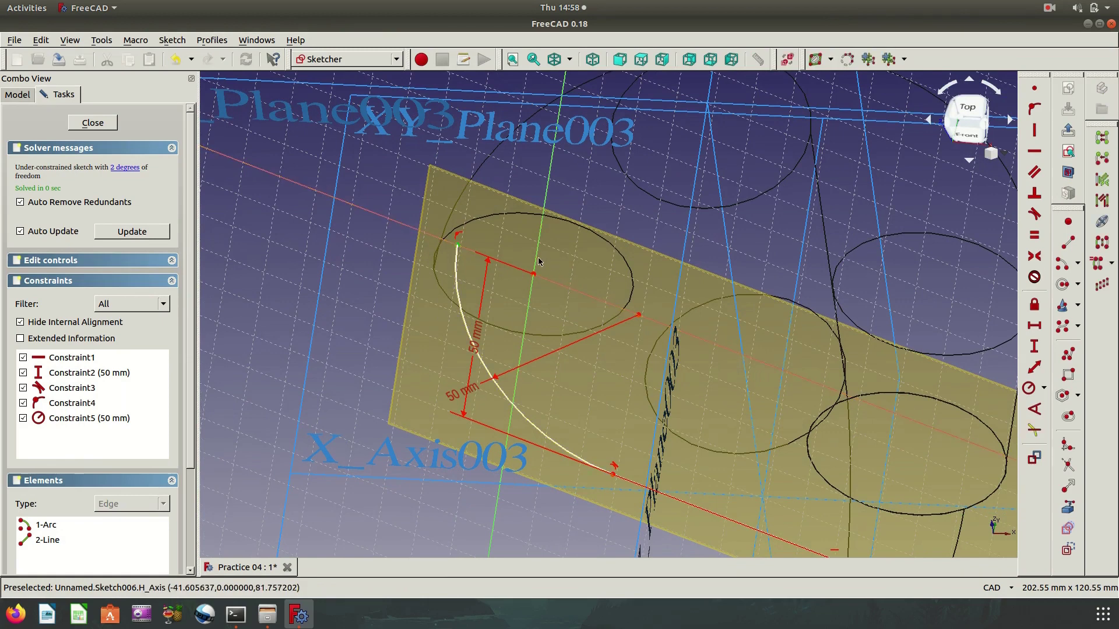
{"action": "left_click", "coordinate": [1033, 330]}
{"action": "type", "text": "25"}
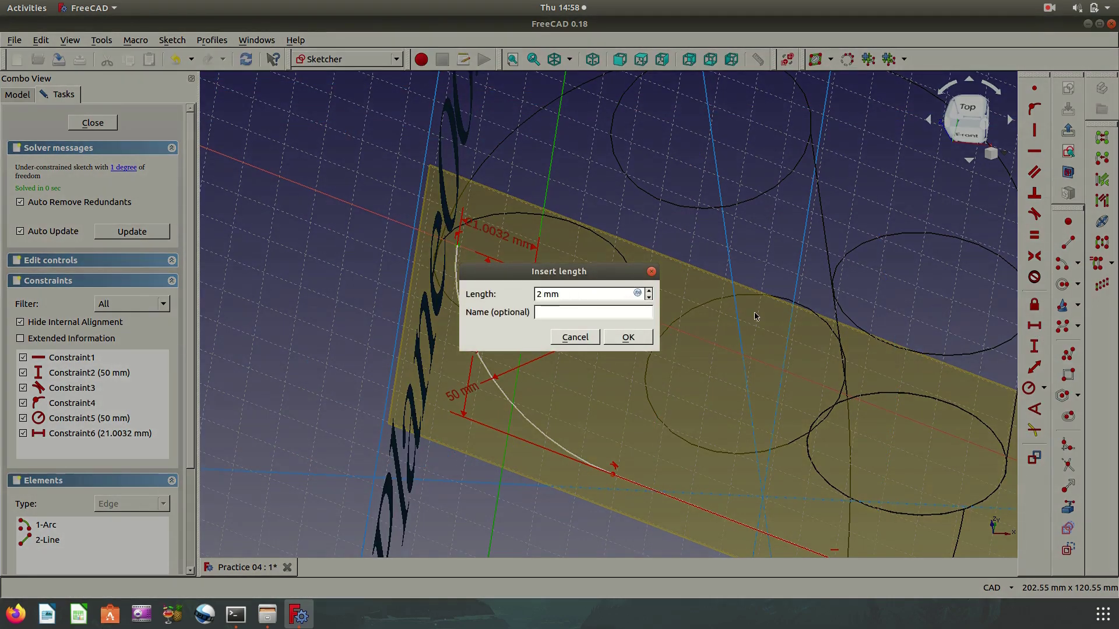
{"action": "left_click", "coordinate": [629, 338]}
{"action": "mouse_move", "coordinate": [629, 342]}
{"action": "middle_mouse_down"}
{"action": "mouse_move", "coordinate": [644, 267]}
{"action": "mouse_move", "coordinate": [620, 318]}
{"action": "mouse_move", "coordinate": [665, 292]}
{"action": "mouse_move", "coordinate": [754, 447]}
{"action": "mouse_move", "coordinate": [749, 424]}
{"action": "middle_mouse_up"}
{"action": "scroll", "coordinate": [754, 447], "scroll_direction": "down", "scroll_amount": 3}
Give the straight line a 100 mm horizontal length.
{"action": "key", "text": "2"}
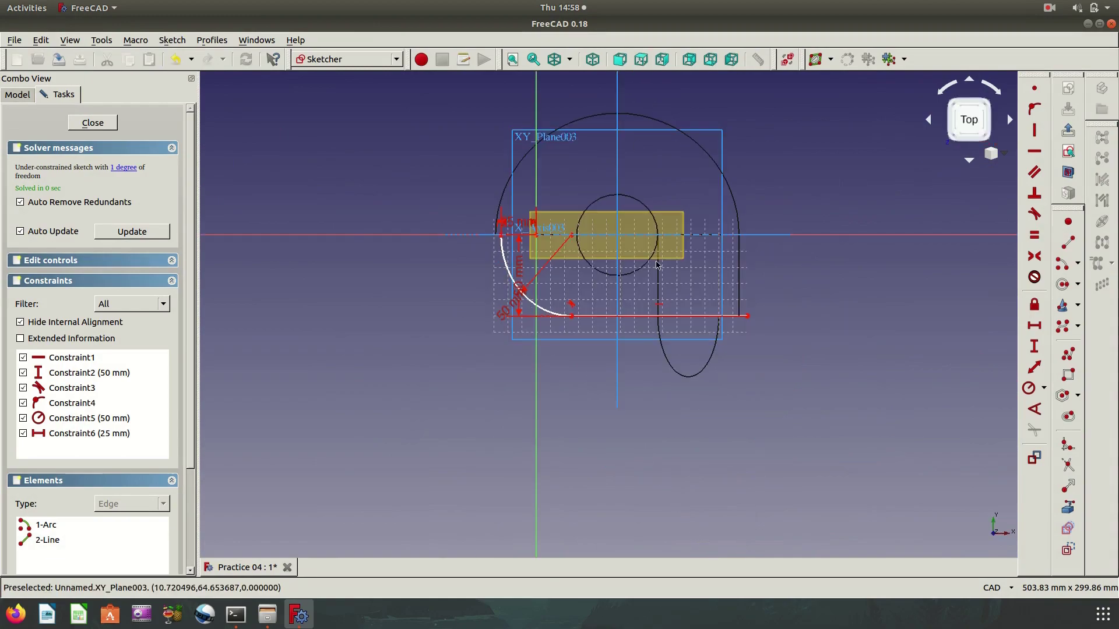
{"action": "scroll", "coordinate": [674, 452], "scroll_direction": "up", "scroll_amount": 7}
{"action": "scroll", "coordinate": [719, 283], "scroll_direction": "up", "scroll_amount": 1}
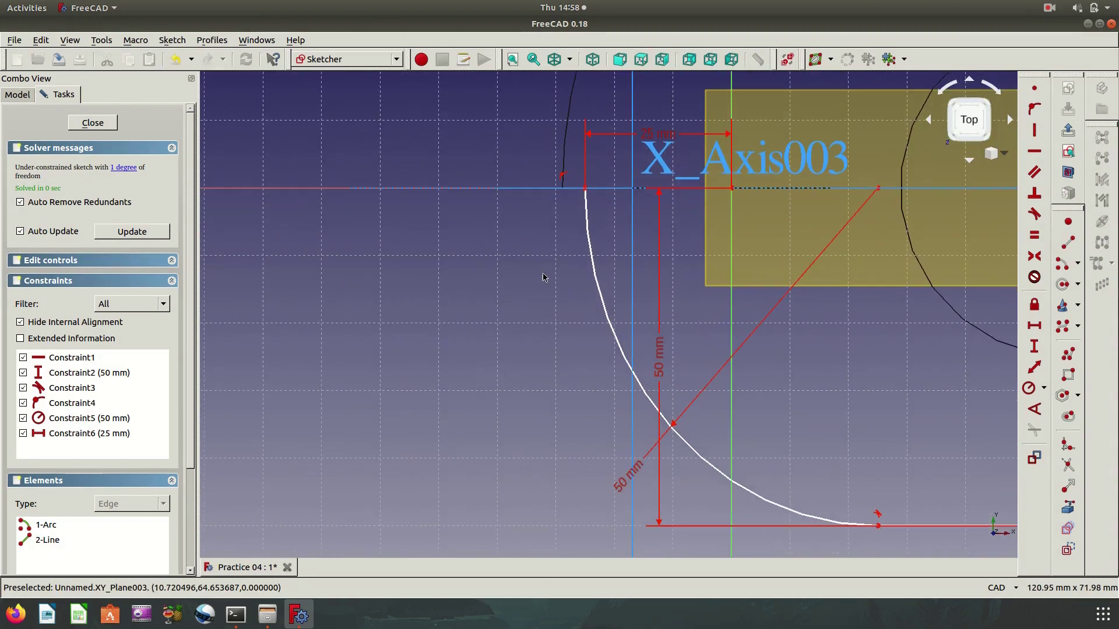
{"action": "scroll", "coordinate": [719, 283], "scroll_direction": "down", "scroll_amount": 1}
{"action": "scroll", "coordinate": [669, 449], "scroll_direction": "down", "scroll_amount": 4}
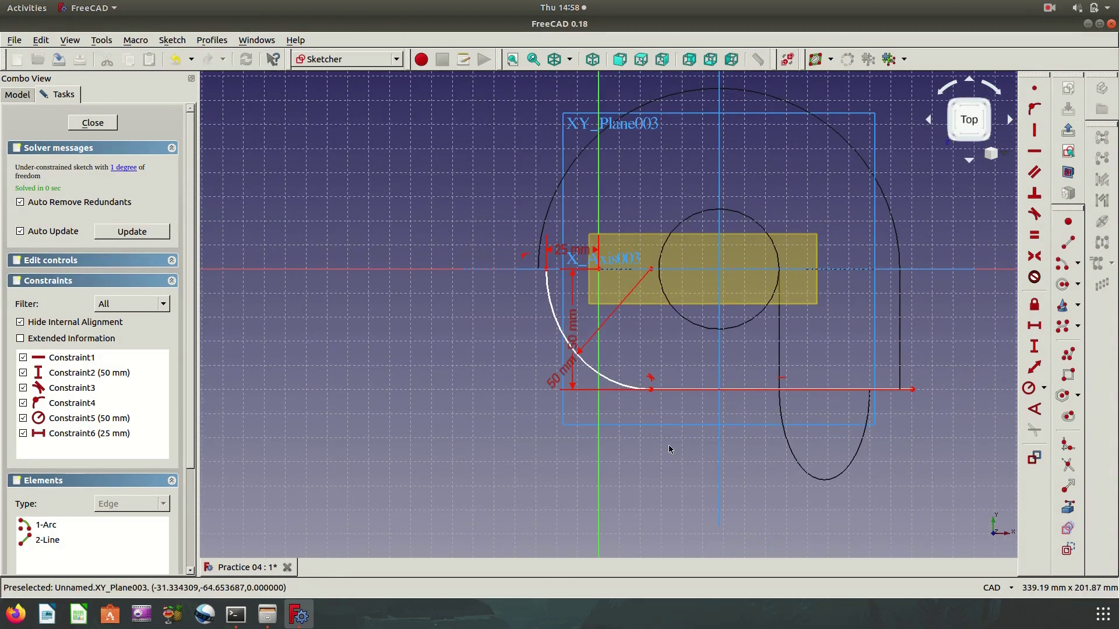
{"action": "scroll", "coordinate": [671, 445], "scroll_direction": "down", "scroll_amount": 2}
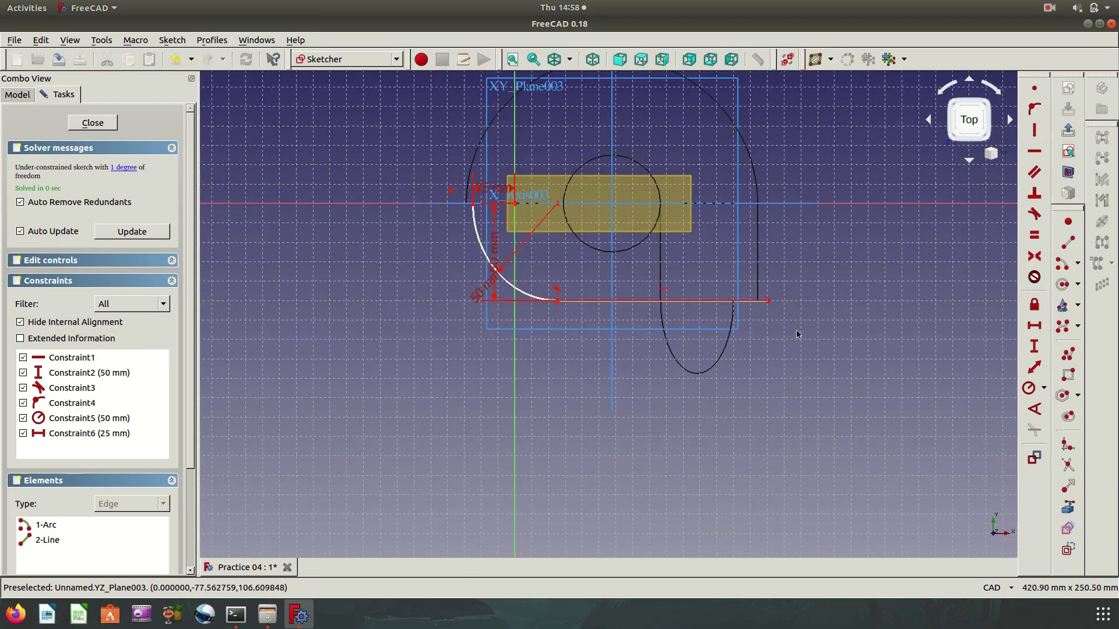
{"action": "left_click", "coordinate": [753, 302]}
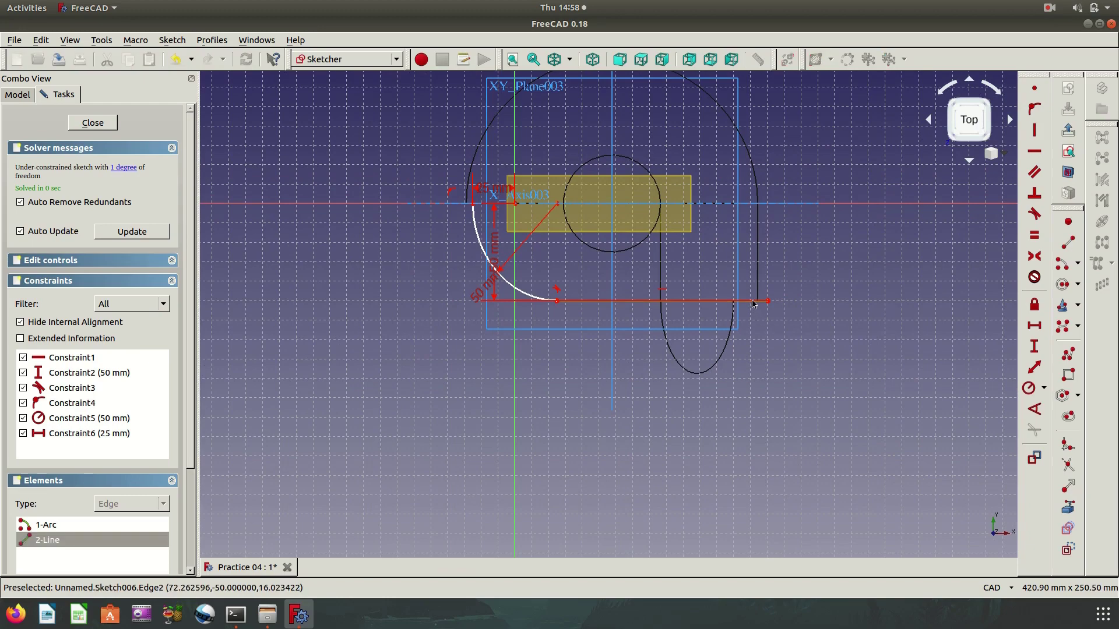
{"action": "left_click", "coordinate": [1033, 330]}
{"action": "type", "text": "100"}
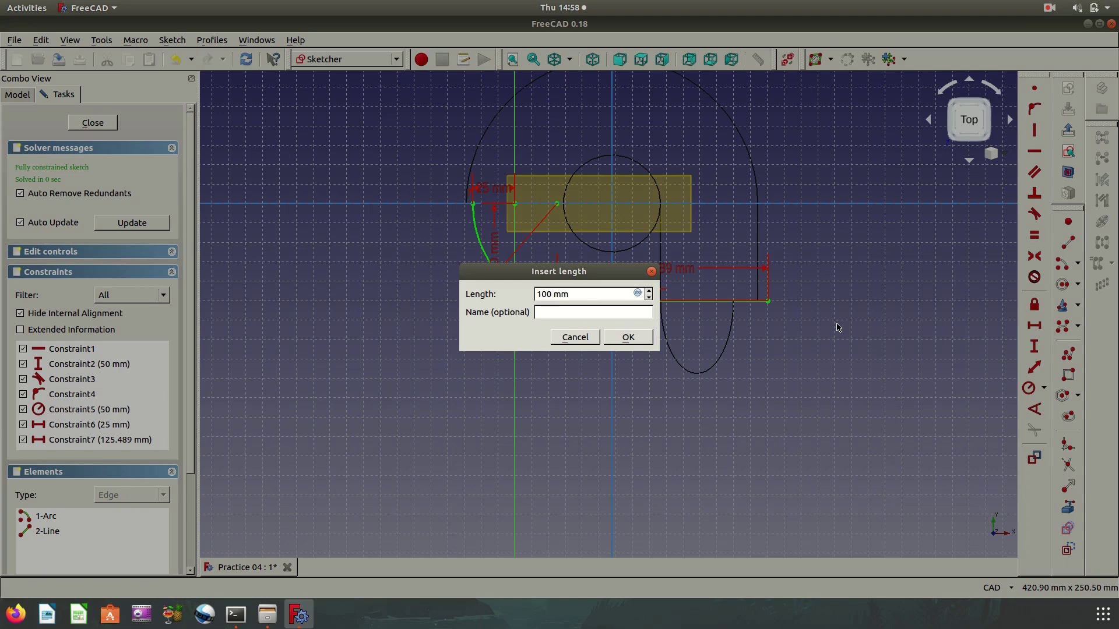
{"action": "left_click", "coordinate": [629, 338]}
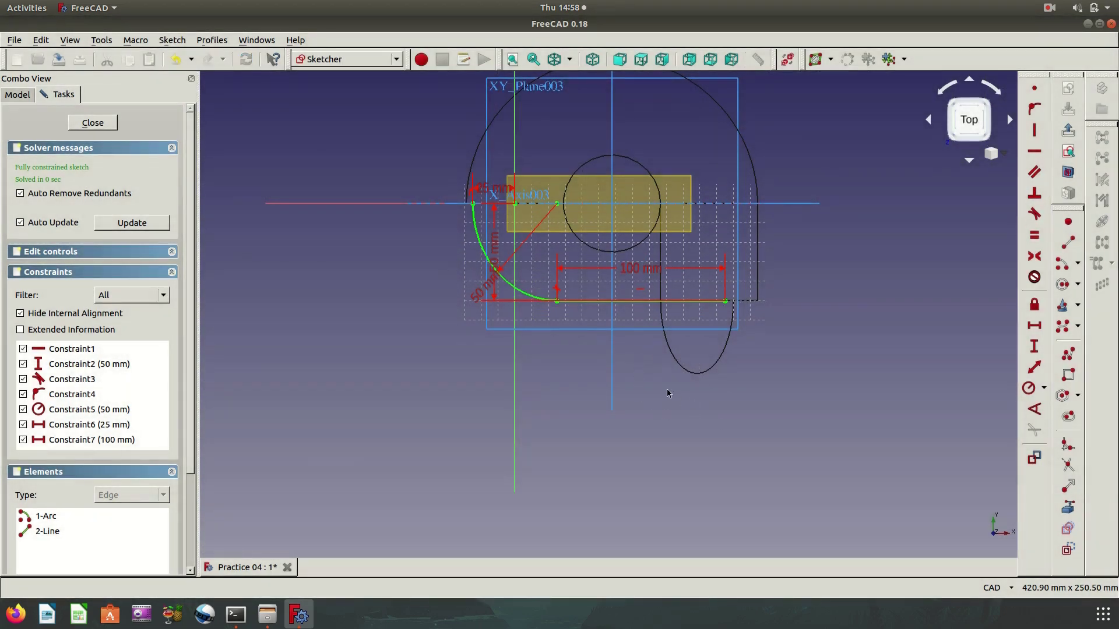
{"action": "mouse_move", "coordinate": [668, 393]}
{"action": "middle_mouse_down"}
{"action": "mouse_move", "coordinate": [612, 350]}
{"action": "mouse_move", "coordinate": [634, 282]}
{"action": "middle_mouse_up"}
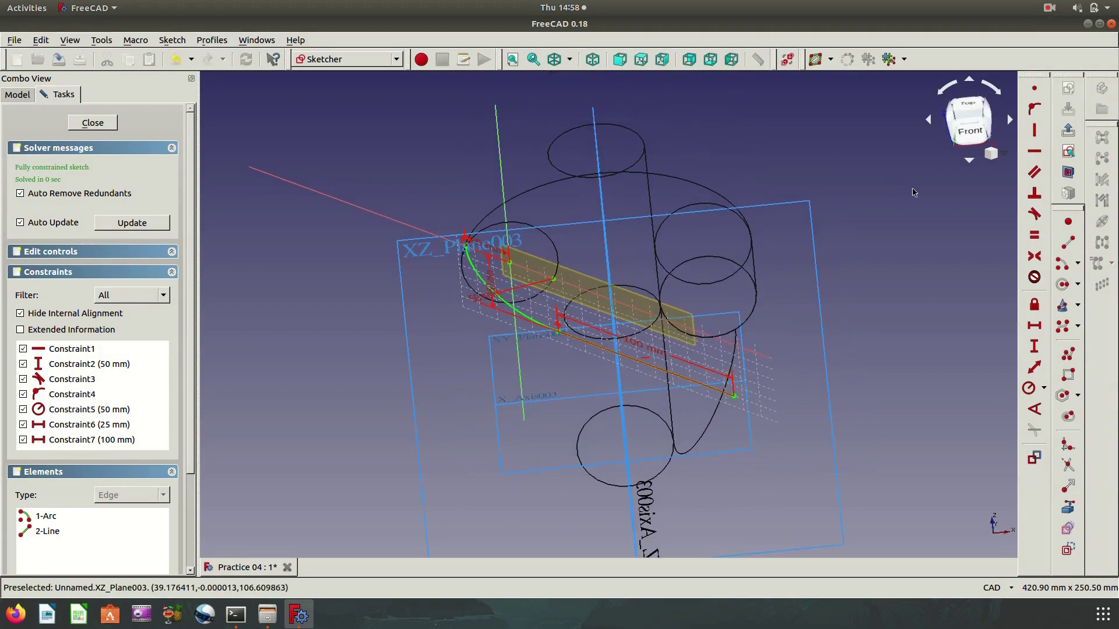
Close the path sketch, then reopen Sketch006 for editing from the model tree.
{"action": "left_click", "coordinate": [1066, 133]}
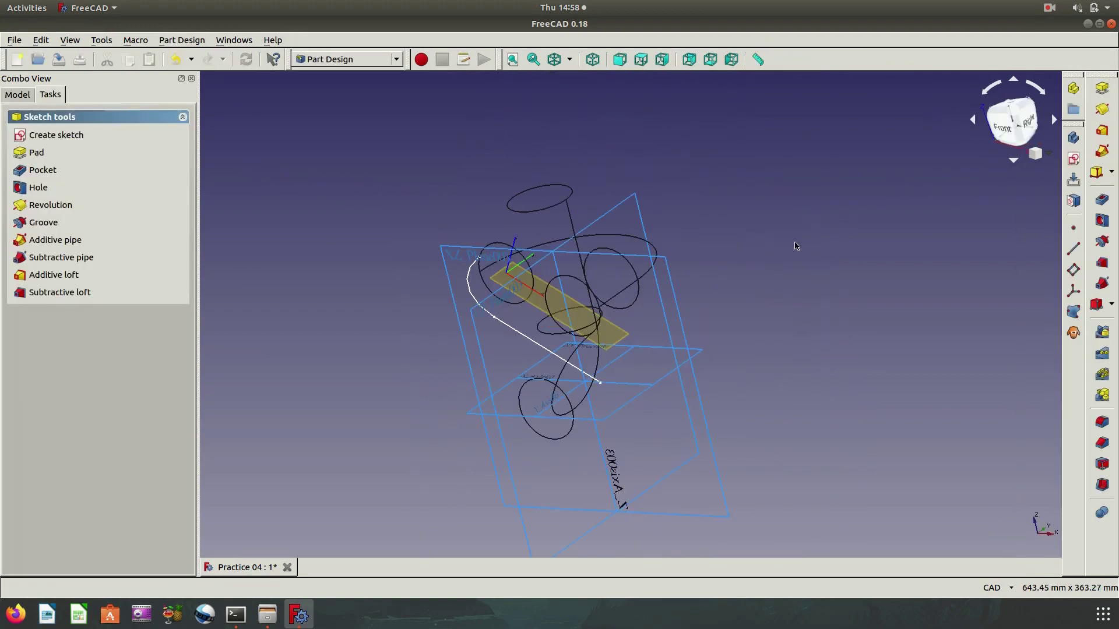
{"action": "mouse_move", "coordinate": [794, 245]}
{"action": "middle_mouse_down"}
{"action": "mouse_move", "coordinate": [746, 313]}
{"action": "mouse_move", "coordinate": [808, 307]}
{"action": "mouse_move", "coordinate": [829, 292]}
{"action": "mouse_move", "coordinate": [834, 260]}
{"action": "mouse_move", "coordinate": [810, 275]}
{"action": "mouse_move", "coordinate": [886, 332]}
{"action": "mouse_move", "coordinate": [917, 317]}
{"action": "mouse_move", "coordinate": [874, 287]}
{"action": "mouse_move", "coordinate": [909, 276]}
{"action": "mouse_move", "coordinate": [804, 321]}
{"action": "middle_mouse_up"}
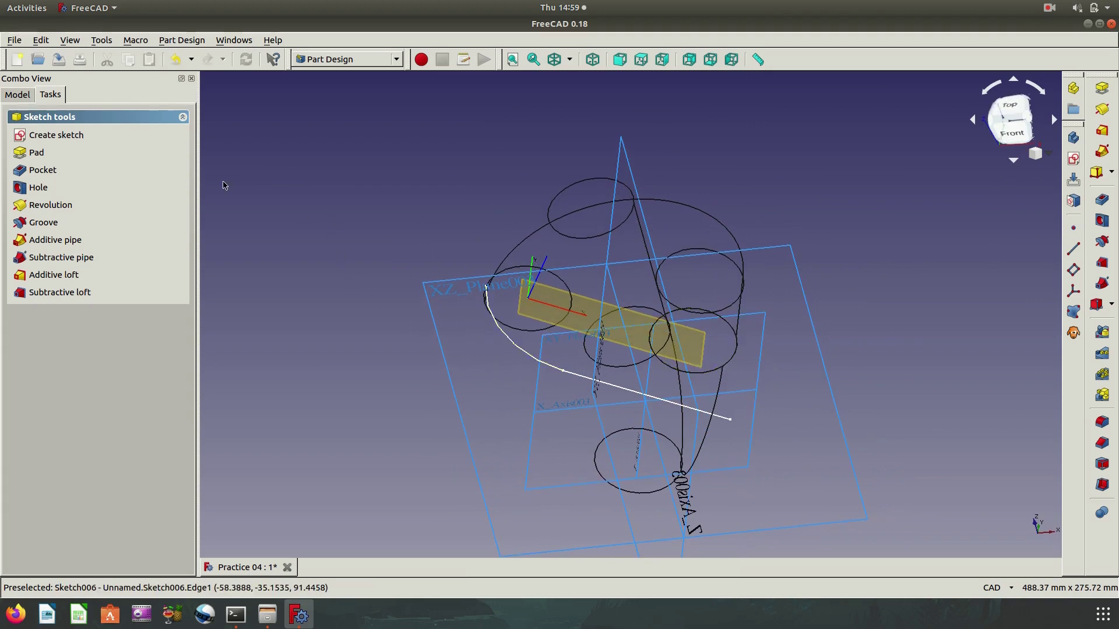
{"action": "left_click", "coordinate": [28, 100]}
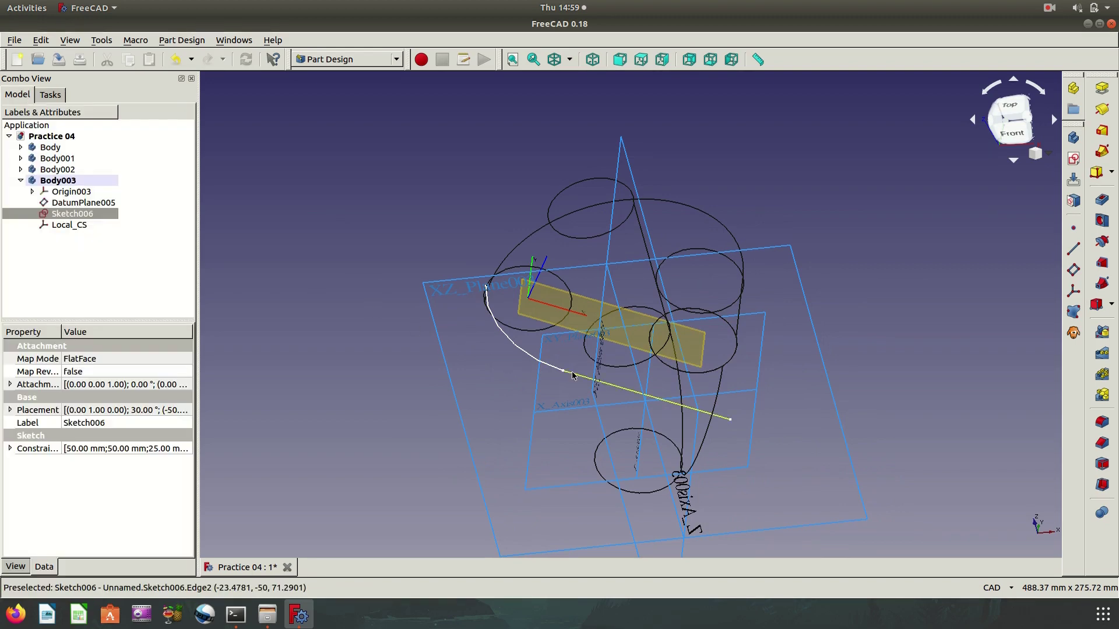
{"action": "right_click", "coordinate": [96, 214]}
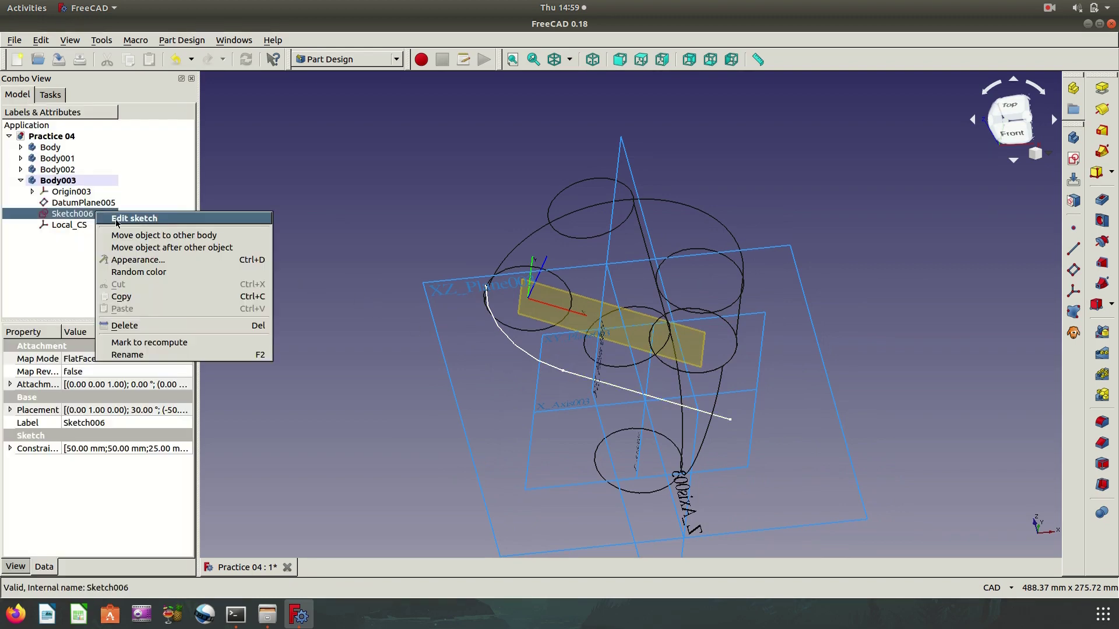
{"action": "left_click", "coordinate": [175, 220]}
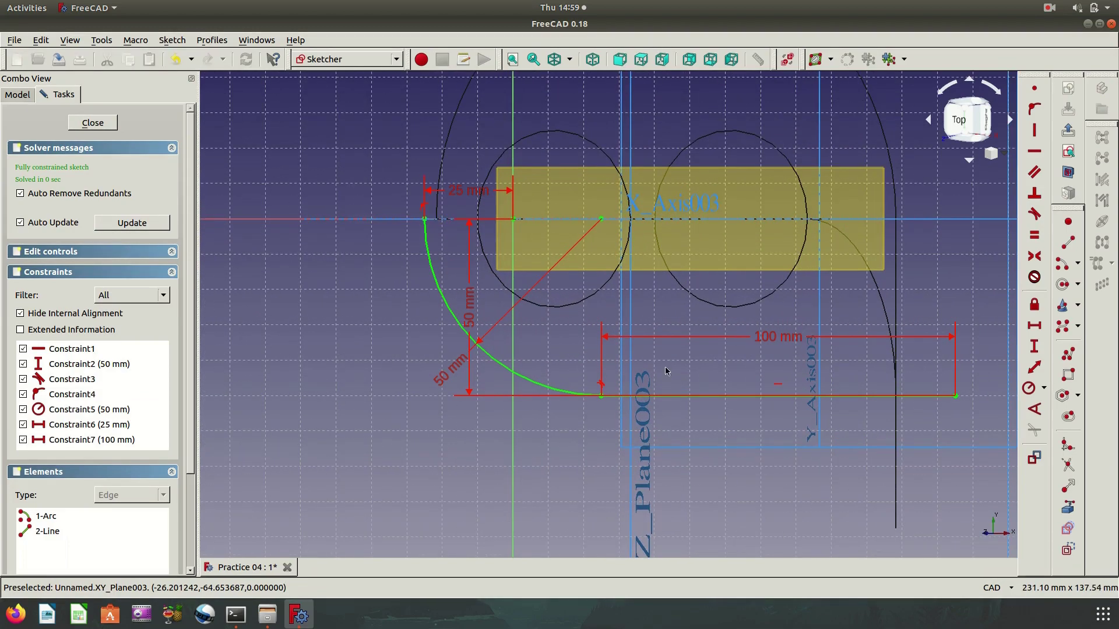
Change the 25 mm horizontal offset to 0 mm and close the sketch.
{"action": "double_click", "coordinate": [458, 195]}
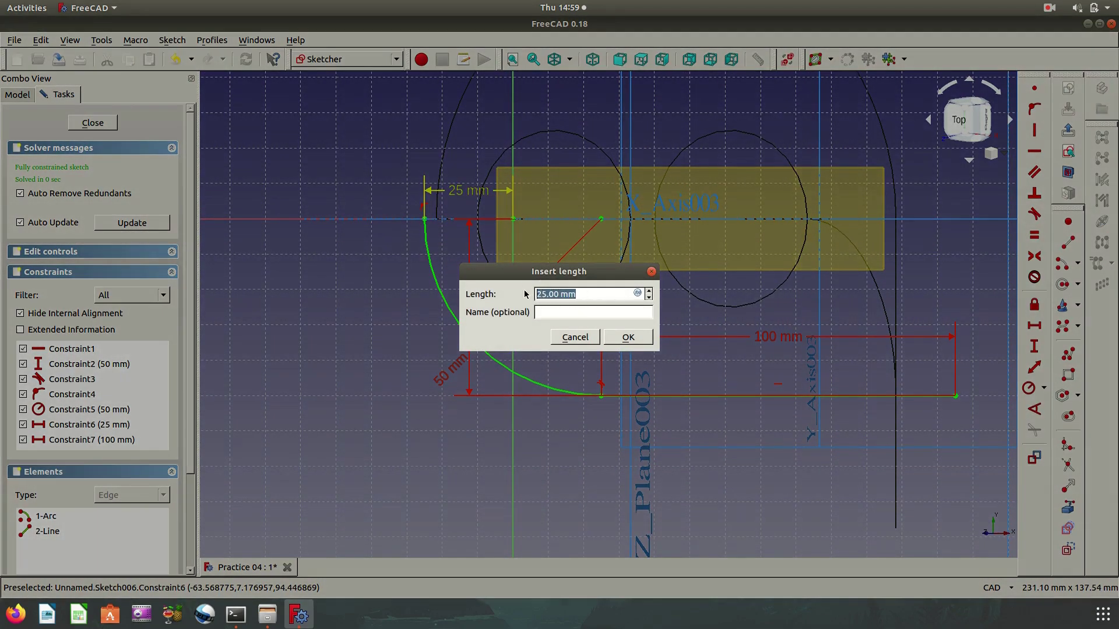
{"action": "type", "text": "0"}
{"action": "left_click", "coordinate": [628, 337]}
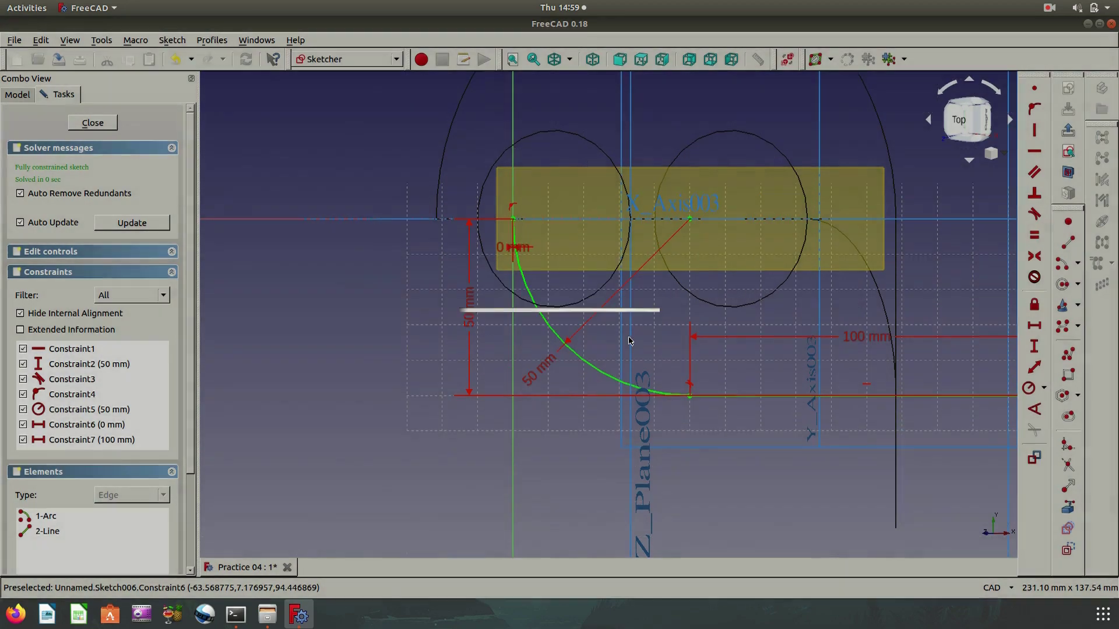
{"action": "scroll", "coordinate": [629, 355], "scroll_direction": "down", "scroll_amount": 2}
{"action": "scroll", "coordinate": [659, 384], "scroll_direction": "down", "scroll_amount": 2}
{"action": "mouse_move", "coordinate": [659, 384]}
{"action": "middle_mouse_down"}
{"action": "mouse_move", "coordinate": [846, 304]}
{"action": "mouse_move", "coordinate": [843, 370]}
{"action": "mouse_move", "coordinate": [857, 367]}
{"action": "middle_mouse_up"}
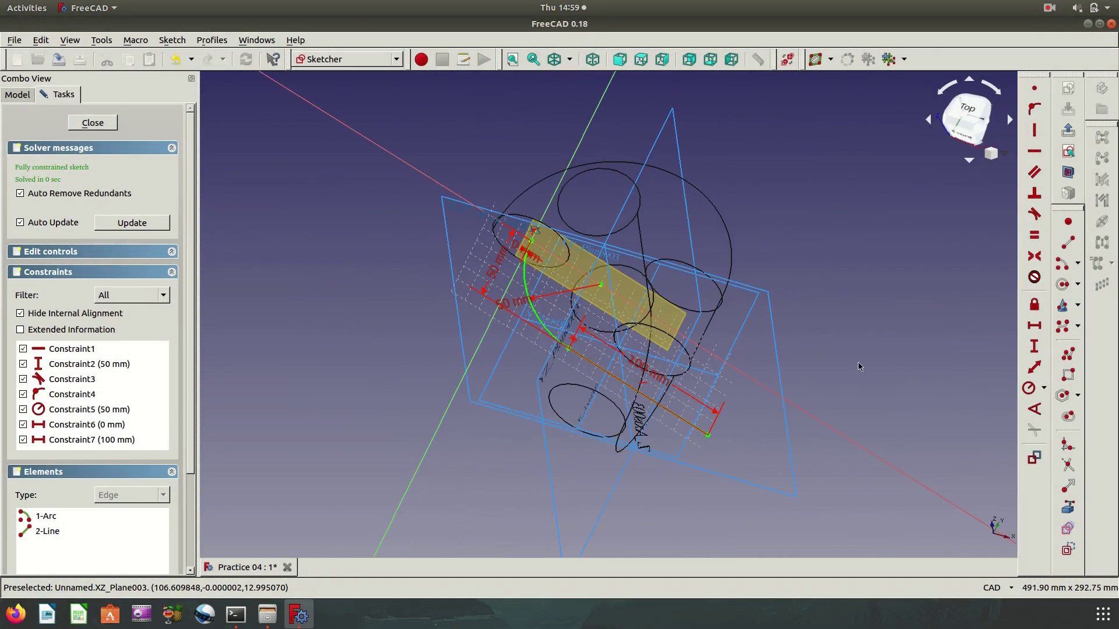
{"action": "left_click", "coordinate": [1068, 130]}
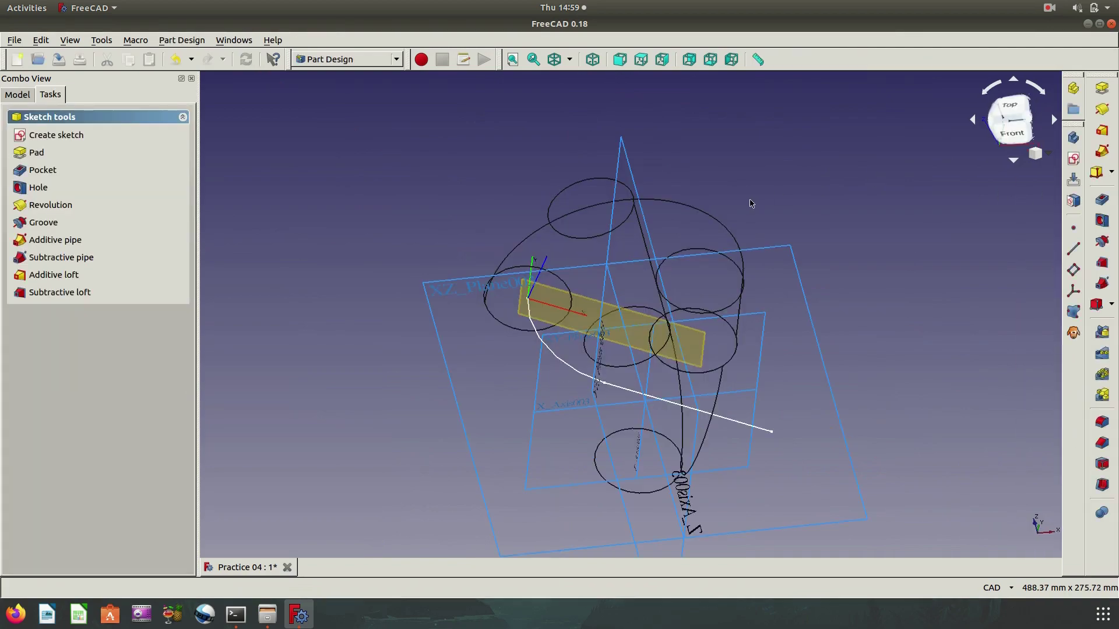
Return the display to shaded 'As is' and orbit around the knotted tube body.
{"action": "mouse_move", "coordinate": [771, 201]}
{"action": "middle_mouse_down"}
{"action": "mouse_move", "coordinate": [776, 373]}
{"action": "mouse_move", "coordinate": [544, 416]}
{"action": "middle_mouse_up"}
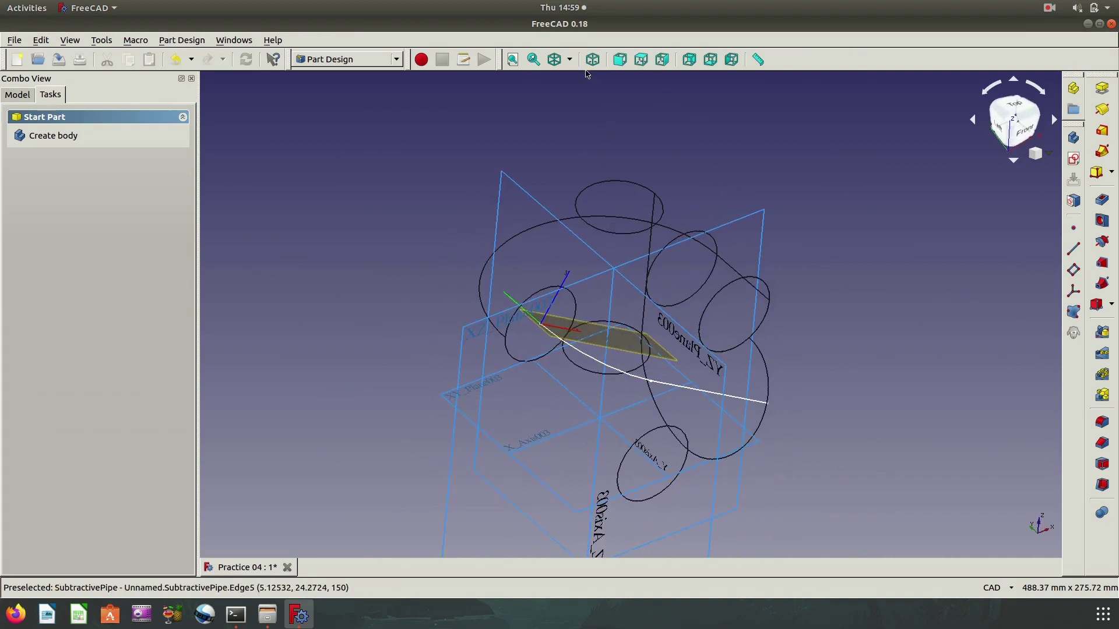
{"action": "left_click", "coordinate": [568, 60]}
{"action": "left_click", "coordinate": [569, 77]}
{"action": "mouse_move", "coordinate": [583, 326]}
{"action": "middle_mouse_down"}
{"action": "mouse_move", "coordinate": [605, 348]}
{"action": "mouse_move", "coordinate": [807, 343]}
{"action": "mouse_move", "coordinate": [731, 367]}
{"action": "mouse_move", "coordinate": [609, 137]}
{"action": "middle_mouse_up"}
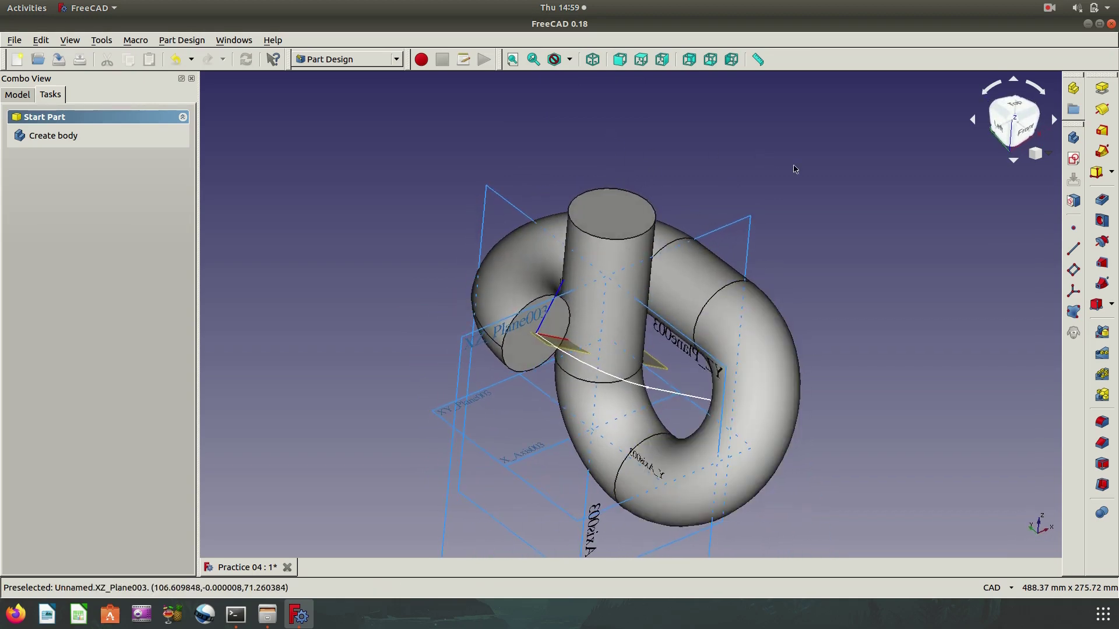
Start a new sketch on XZ_Plane003.
{"action": "left_click", "coordinate": [1073, 159]}
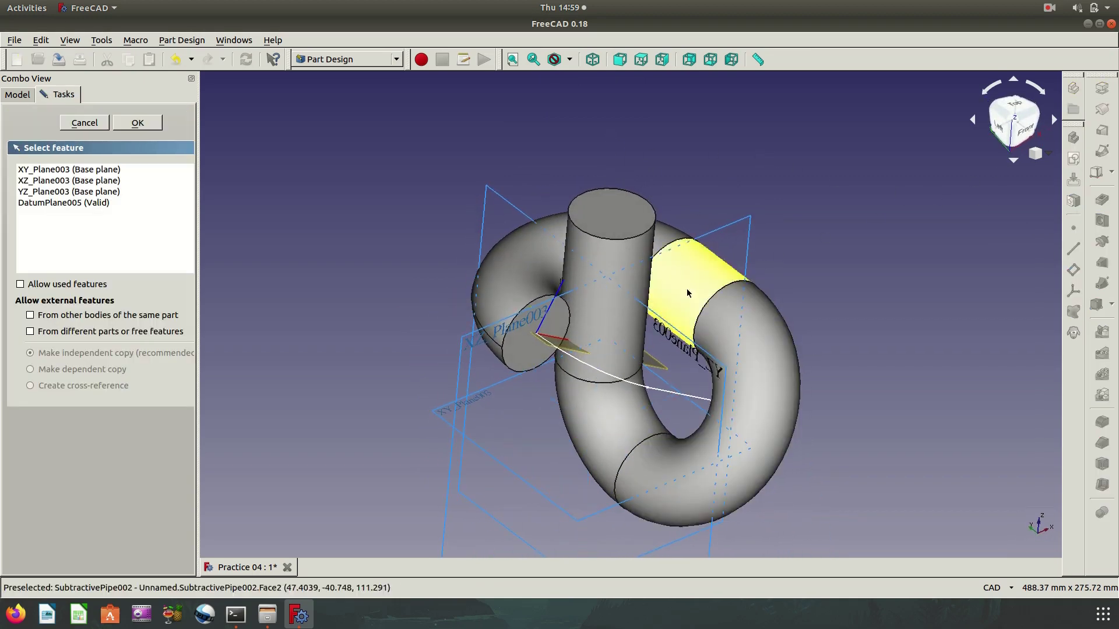
{"action": "left_click", "coordinate": [461, 374]}
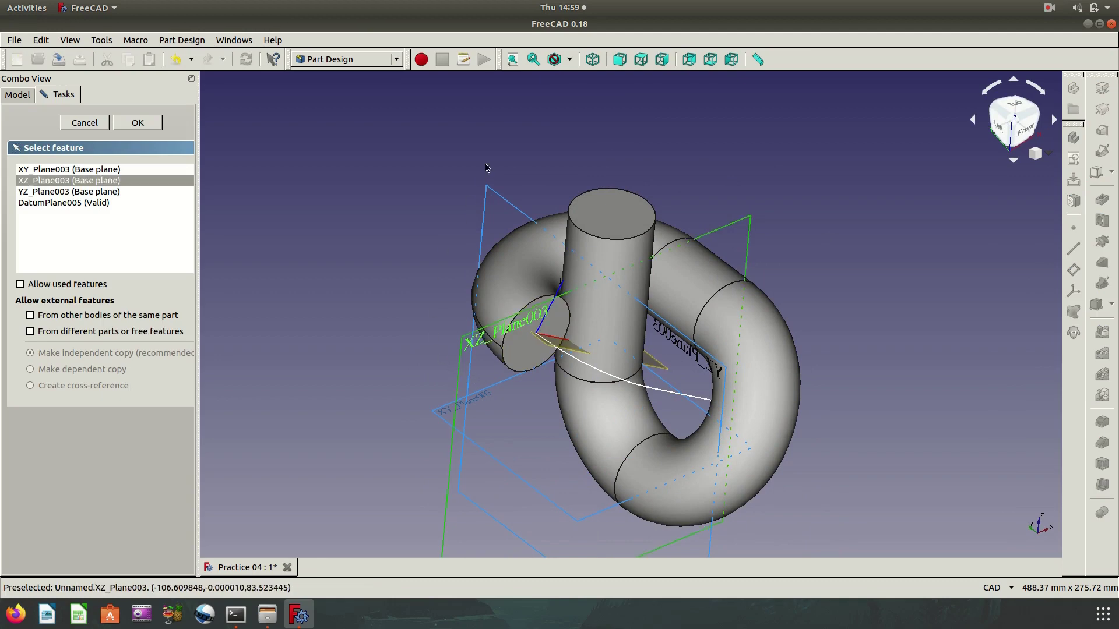
{"action": "left_click", "coordinate": [137, 122]}
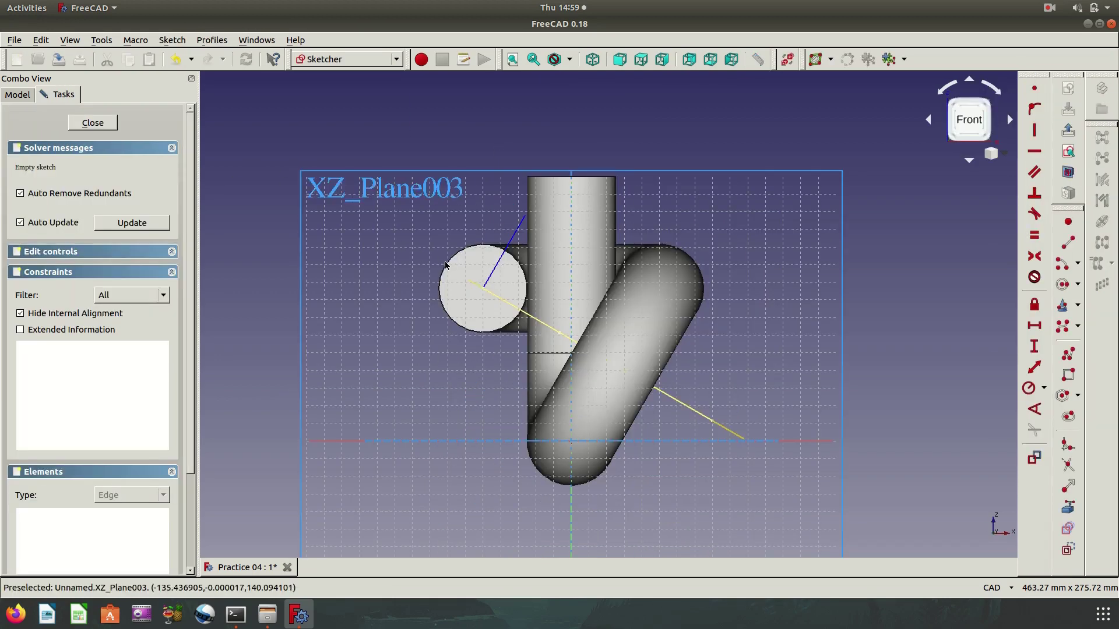
{"action": "scroll", "coordinate": [446, 266], "scroll_direction": "up", "scroll_amount": 5}
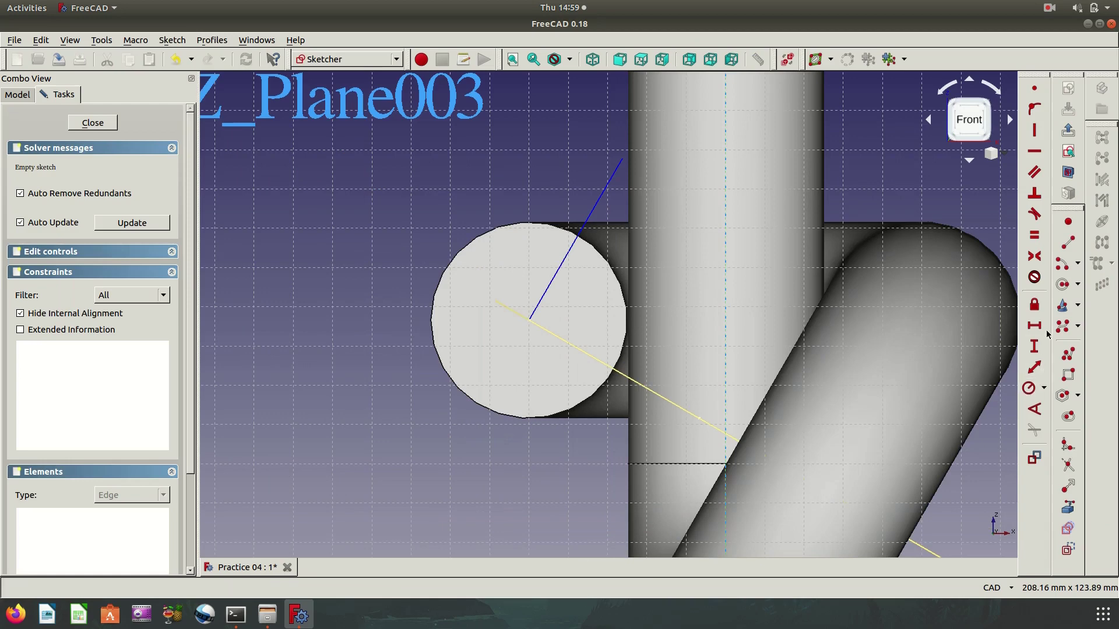
Draw a circle at the sketch origin and constrain its diameter to 50 mm.
{"action": "left_click", "coordinate": [1061, 286]}
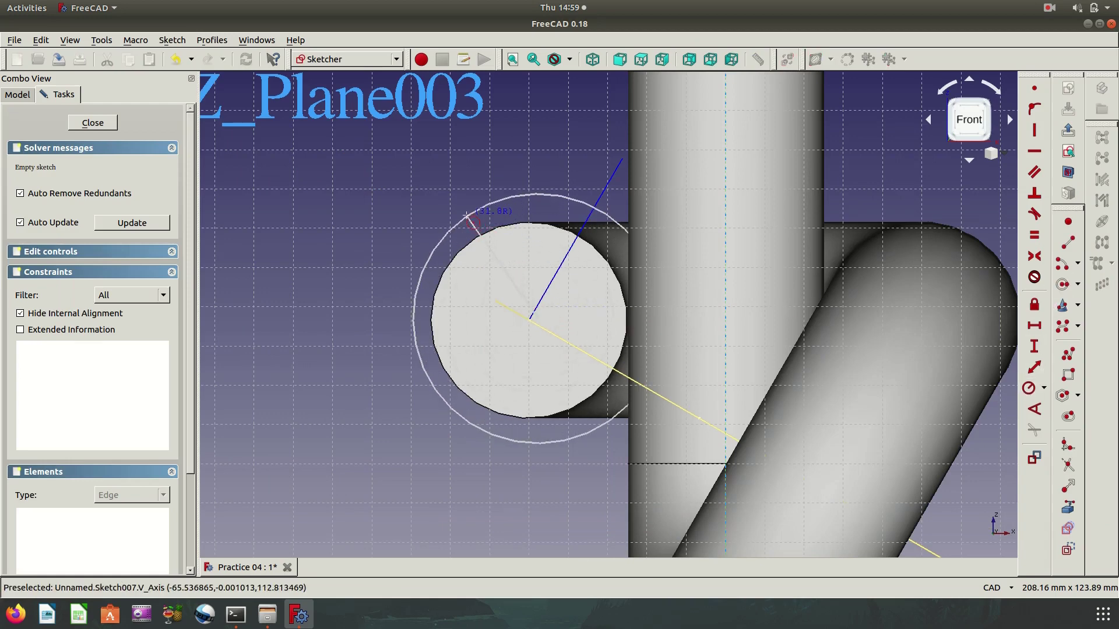
{"action": "left_click", "coordinate": [473, 222]}
{"action": "left_click", "coordinate": [439, 246]}
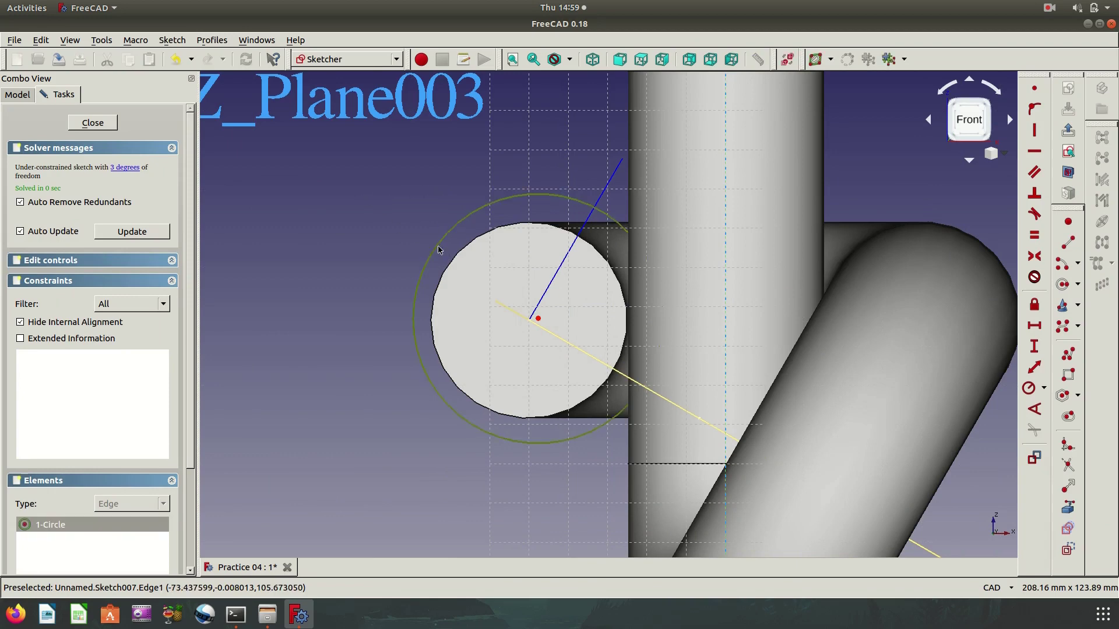
{"action": "left_click", "coordinate": [1042, 395]}
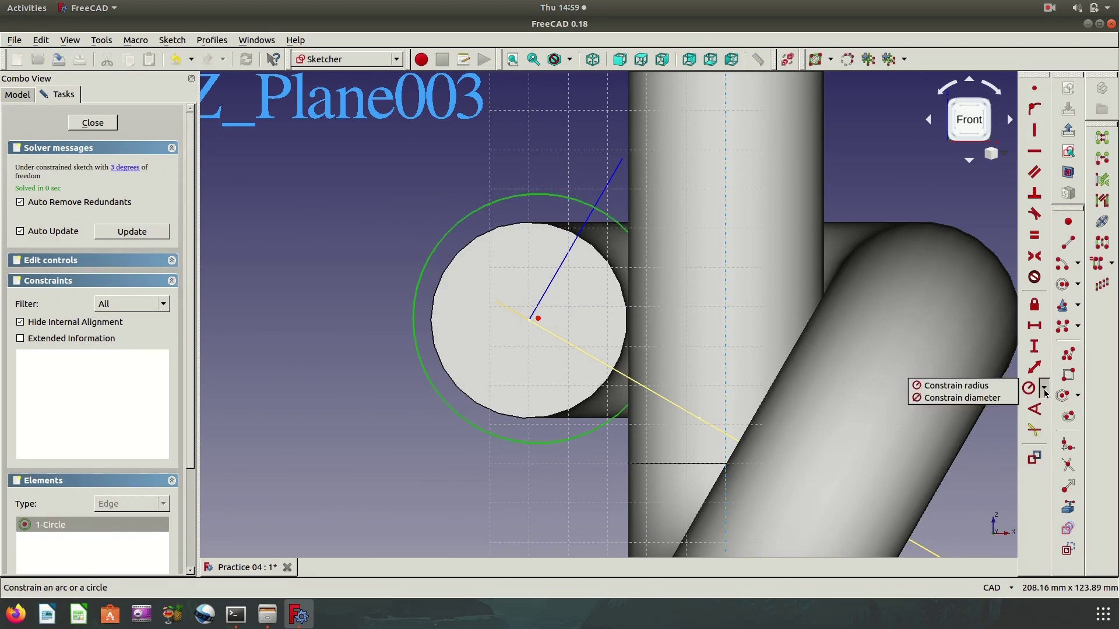
{"action": "left_click", "coordinate": [990, 398]}
{"action": "type", "text": "50"}
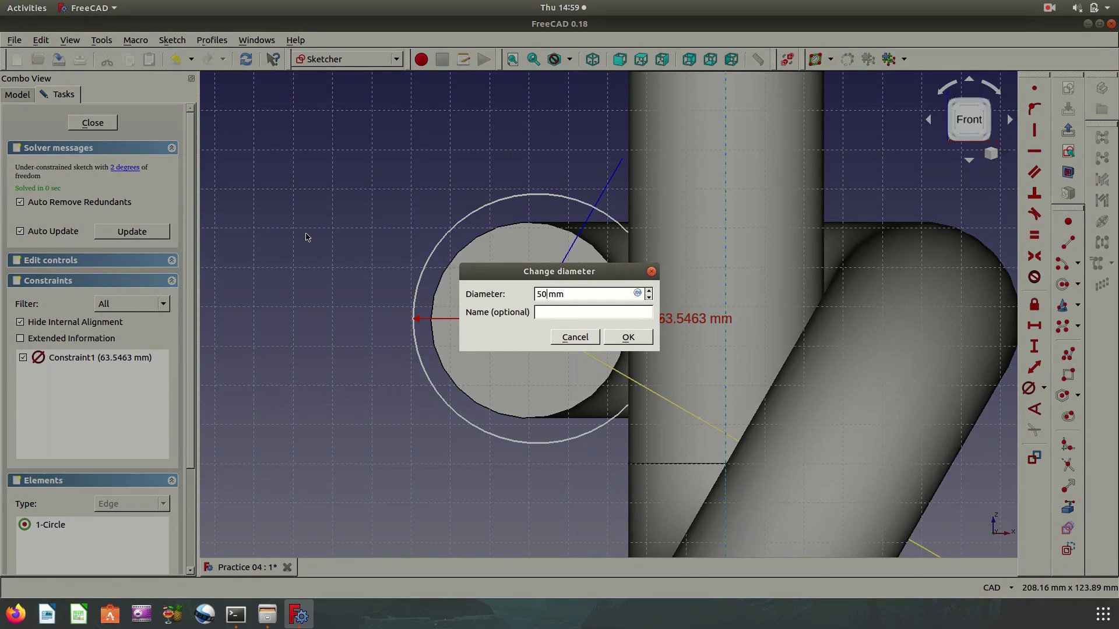
{"action": "left_click", "coordinate": [628, 338]}
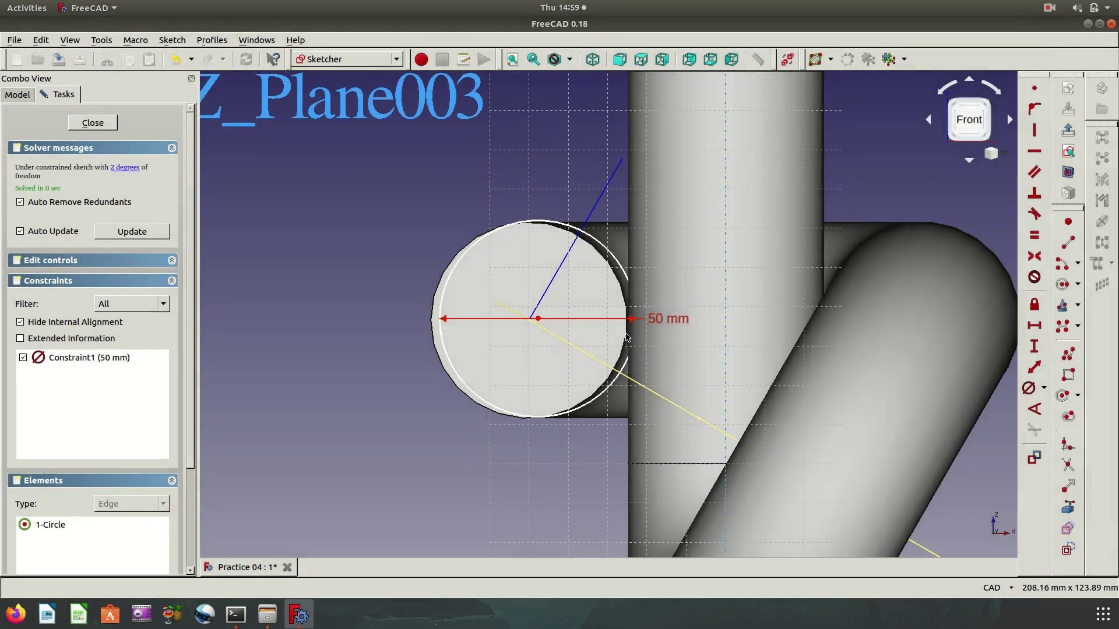
Select the circle's centre and orbit to check the circle against the tube.
{"action": "left_click", "coordinate": [531, 322]}
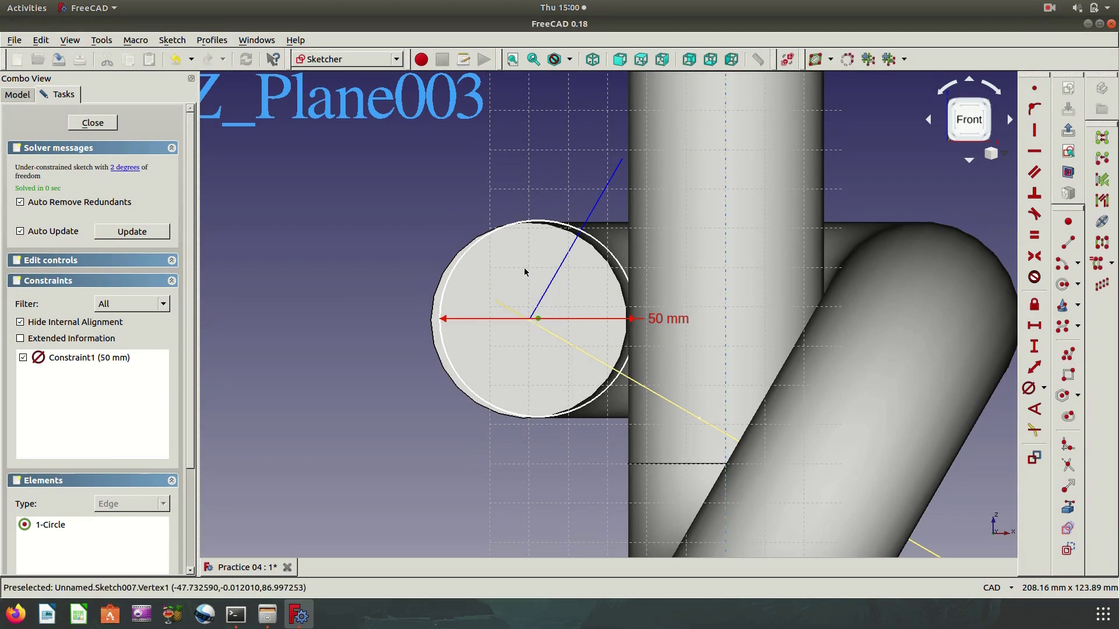
{"action": "middle_click_drag", "start_coordinate": [525, 271], "coordinate": [546, 347]}
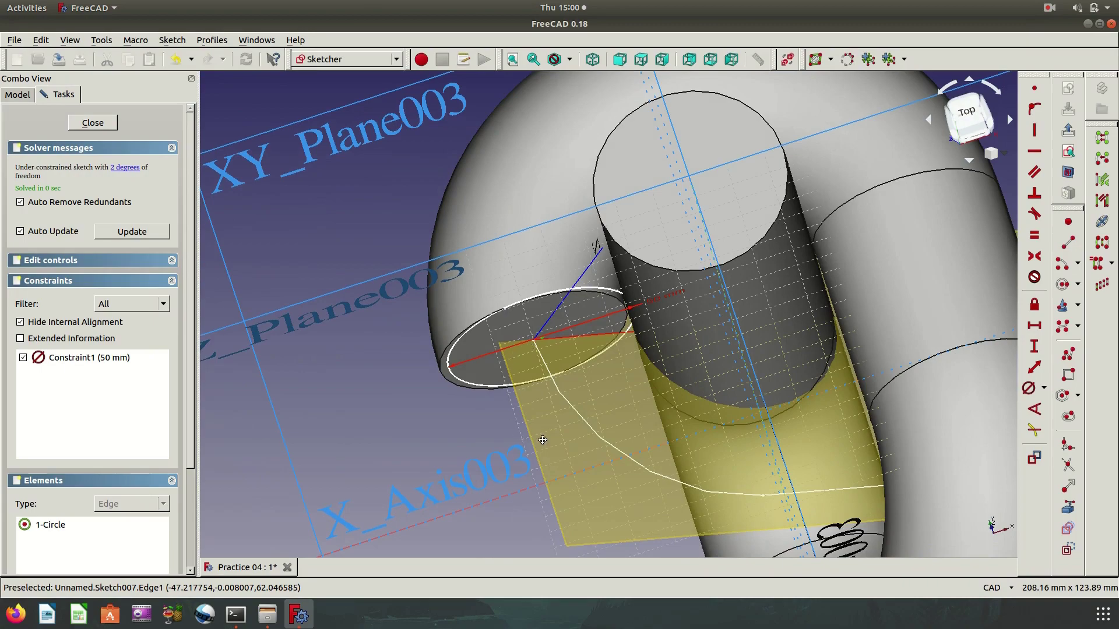
{"action": "middle_click_drag", "start_coordinate": [543, 440], "coordinate": [466, 363]}
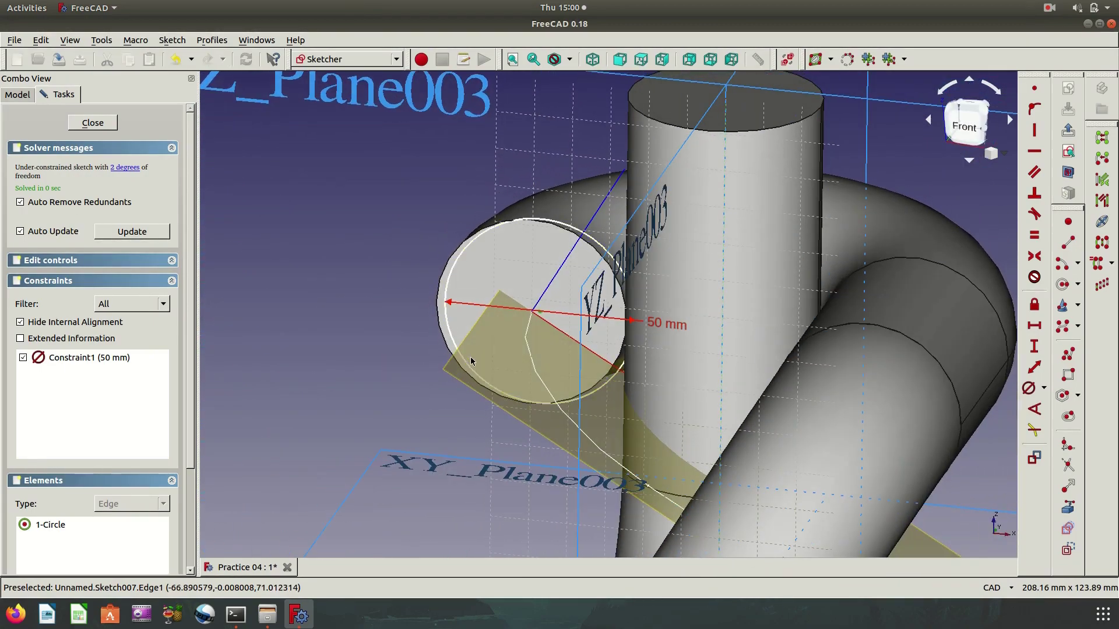
{"action": "mouse_move", "coordinate": [532, 361]}
{"action": "middle_mouse_down"}
{"action": "mouse_move", "coordinate": [670, 392]}
{"action": "mouse_move", "coordinate": [674, 369]}
{"action": "middle_mouse_up"}
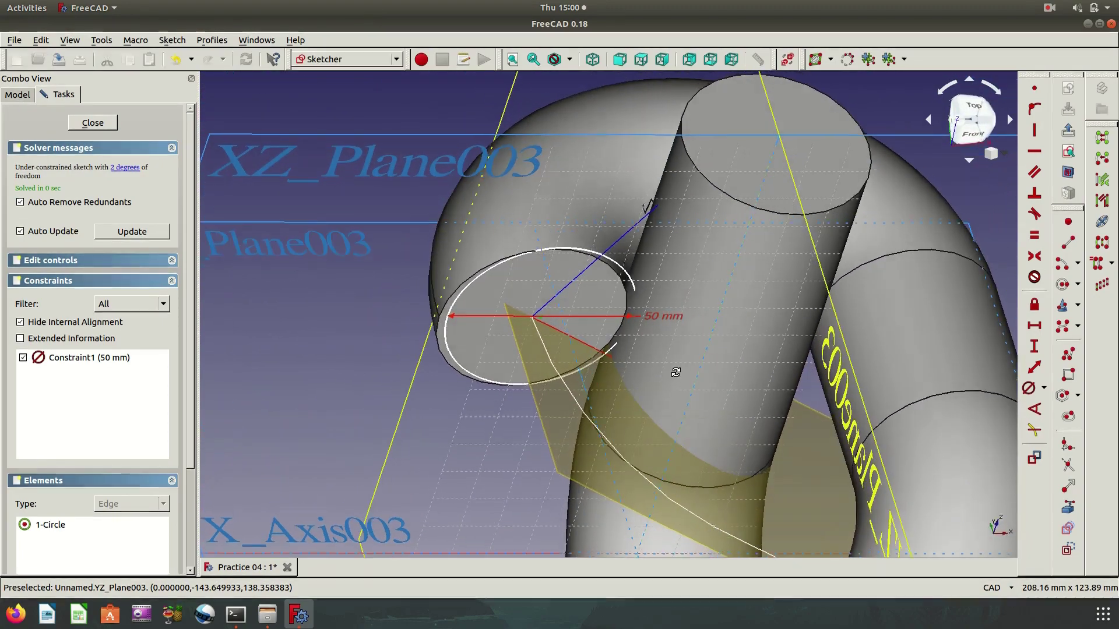
{"action": "left_click", "coordinate": [570, 60]}
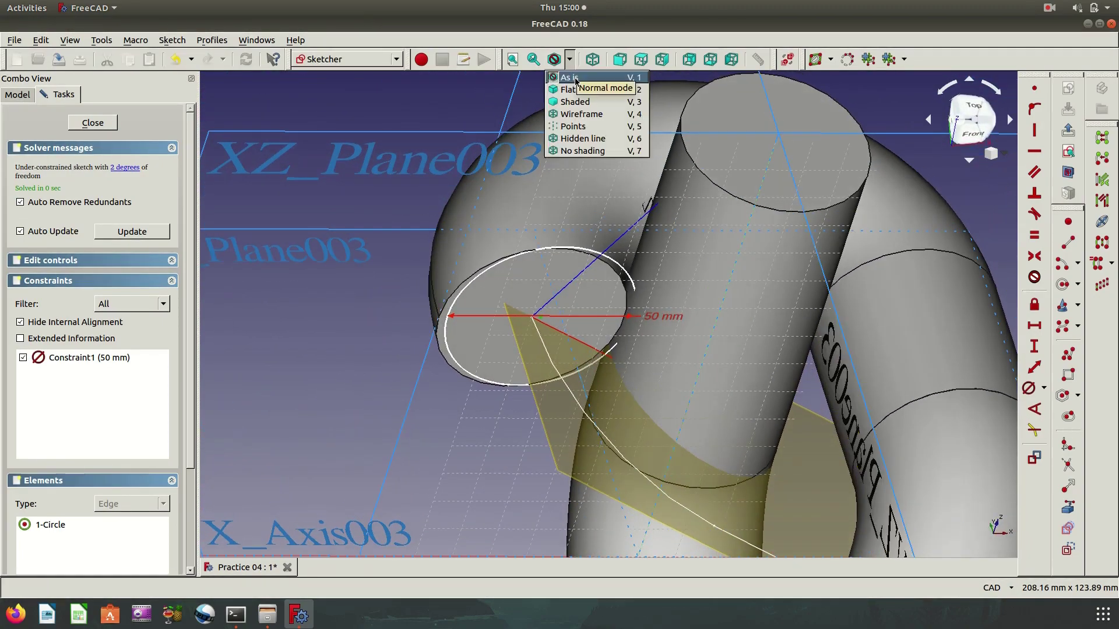
Switch to wireframe and orbit and zoom around the 50 mm circle at the path start.
{"action": "left_click", "coordinate": [580, 115]}
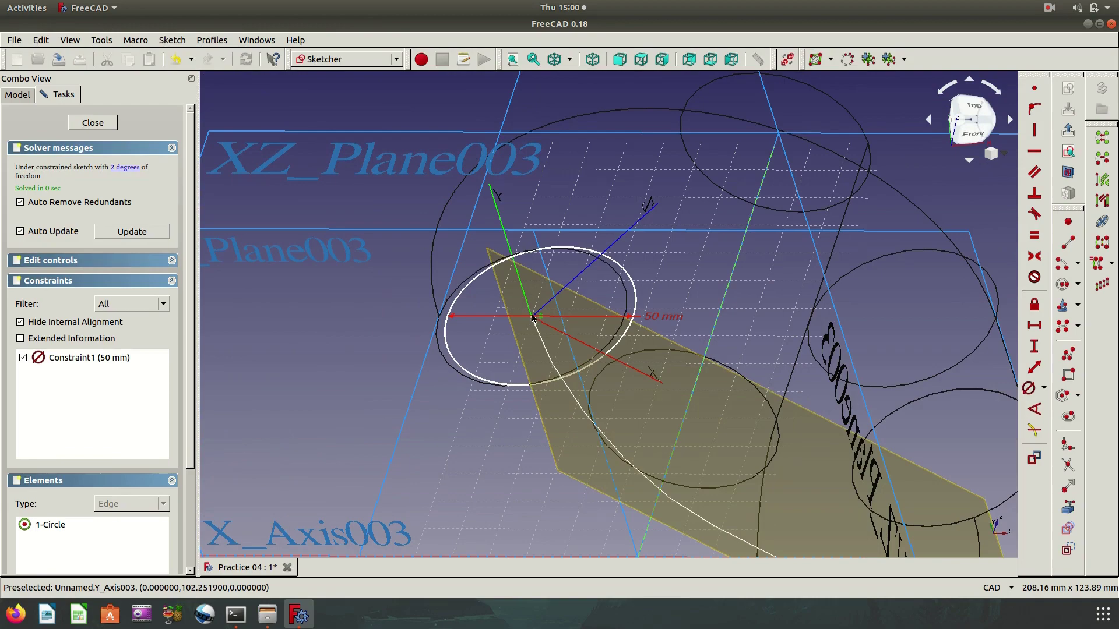
{"action": "mouse_move", "coordinate": [532, 318]}
{"action": "middle_mouse_down"}
{"action": "mouse_move", "coordinate": [558, 386]}
{"action": "mouse_move", "coordinate": [666, 370]}
{"action": "middle_mouse_up"}
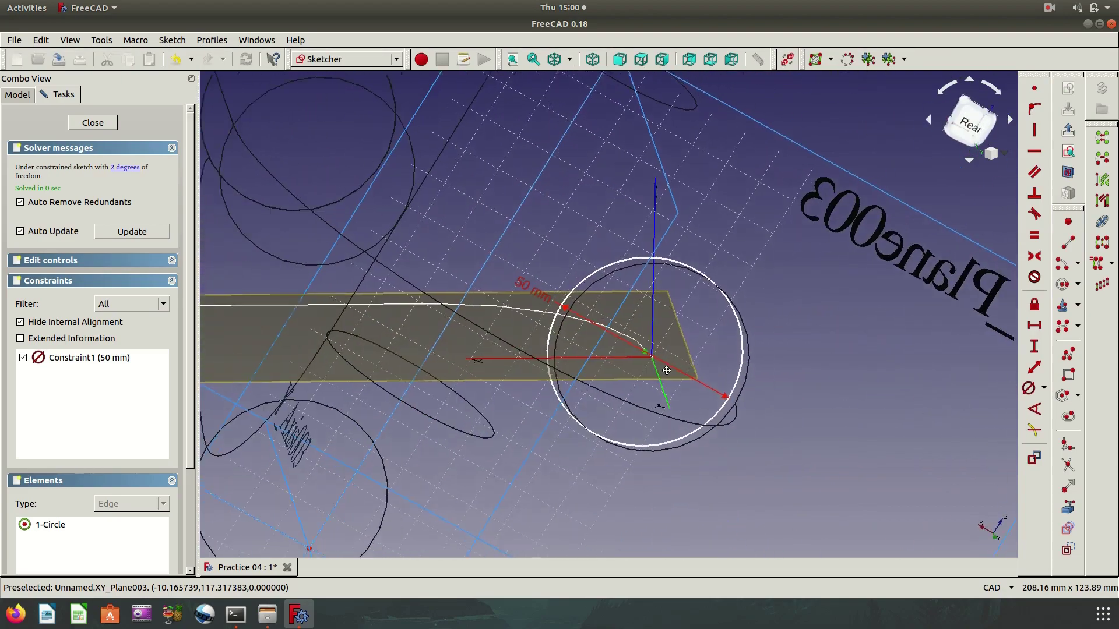
{"action": "scroll", "coordinate": [666, 370], "scroll_direction": "up", "scroll_amount": 6}
{"action": "scroll", "coordinate": [642, 283], "scroll_direction": "up", "scroll_amount": 3}
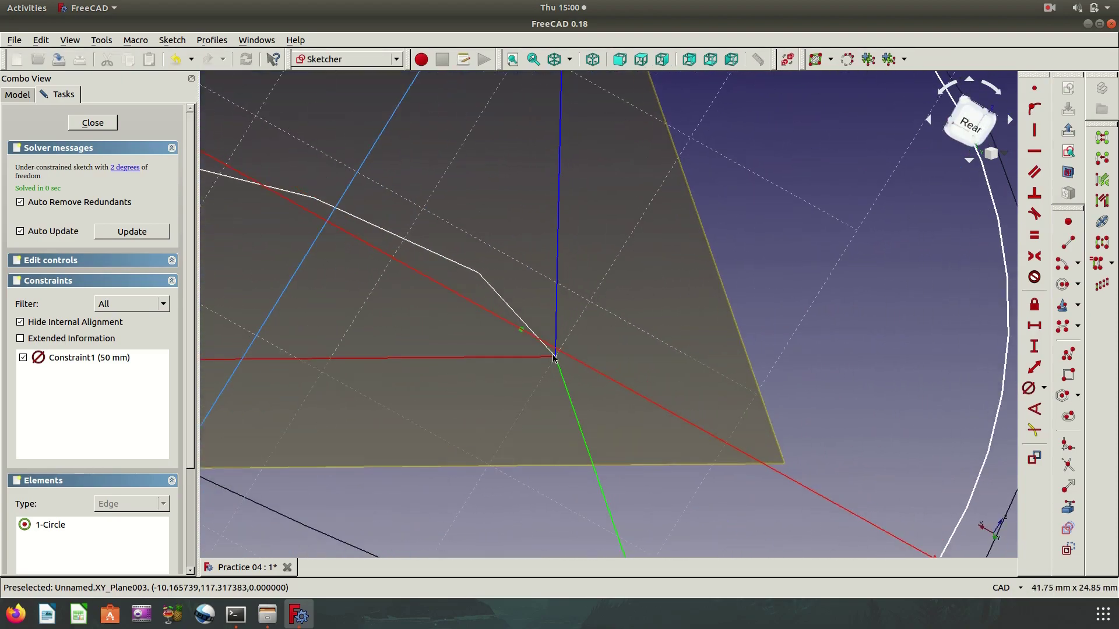
{"action": "scroll", "coordinate": [575, 320], "scroll_direction": "down", "scroll_amount": 6}
{"action": "mouse_move", "coordinate": [547, 387]}
{"action": "middle_mouse_down"}
{"action": "mouse_move", "coordinate": [674, 264]}
{"action": "mouse_move", "coordinate": [590, 335]}
{"action": "mouse_move", "coordinate": [606, 344]}
{"action": "middle_mouse_up"}
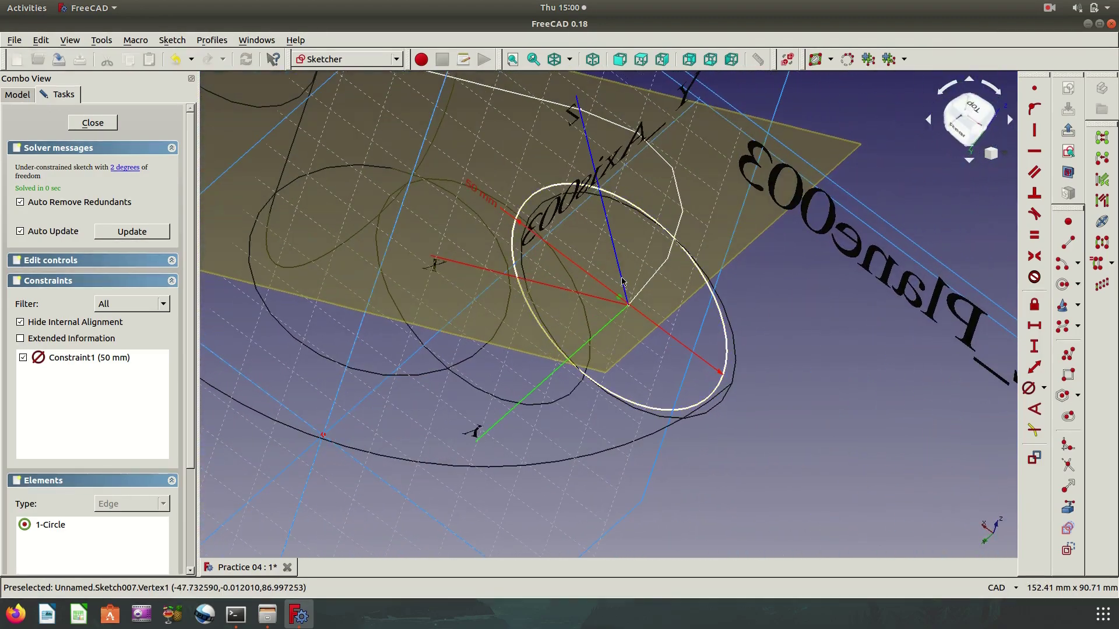
{"action": "middle_click_drag", "start_coordinate": [768, 328], "coordinate": [658, 406]}
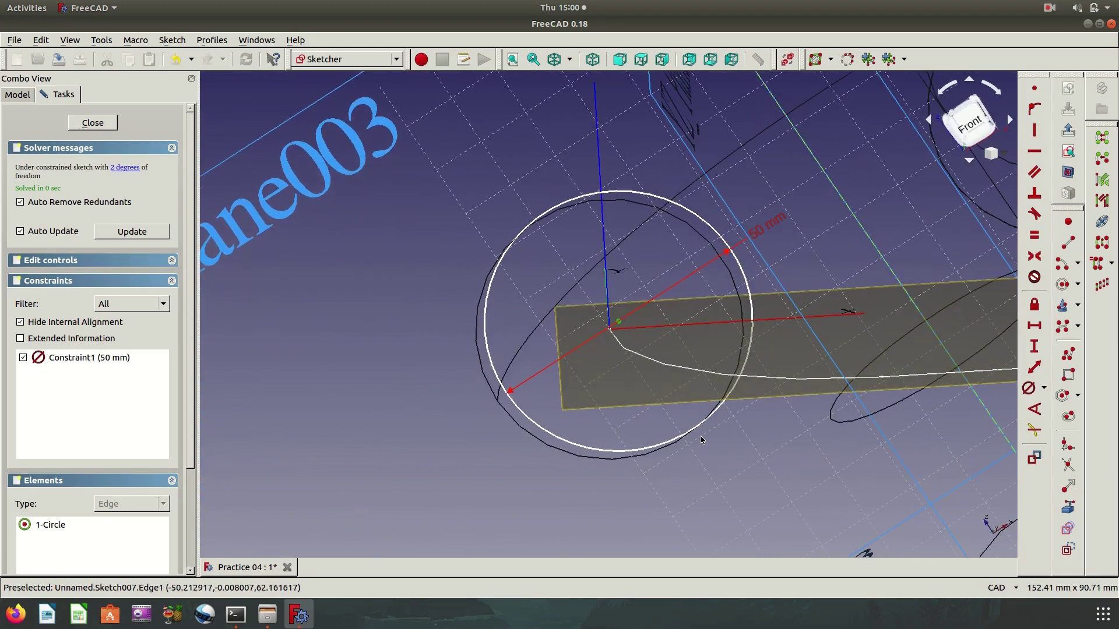
{"action": "scroll", "coordinate": [701, 440], "scroll_direction": "up", "scroll_amount": 2}
{"action": "scroll", "coordinate": [661, 374], "scroll_direction": "up", "scroll_amount": 3}
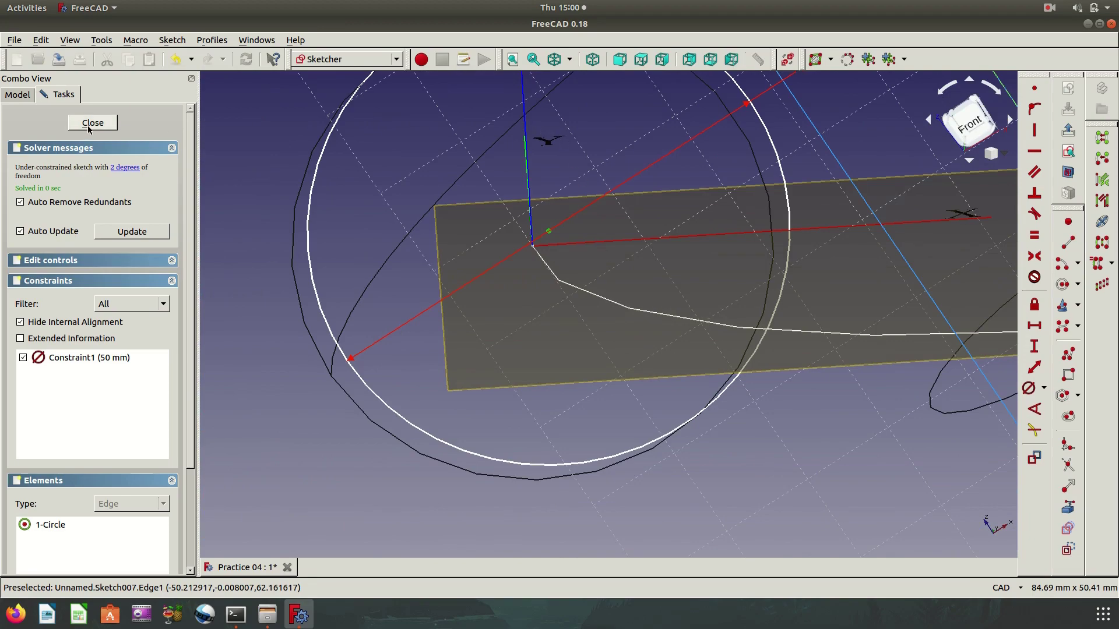
{"action": "mouse_move", "coordinate": [576, 340]}
{"action": "middle_mouse_down"}
{"action": "mouse_move", "coordinate": [665, 355]}
{"action": "mouse_move", "coordinate": [508, 262]}
{"action": "mouse_move", "coordinate": [652, 320]}
{"action": "mouse_move", "coordinate": [600, 361]}
{"action": "mouse_move", "coordinate": [608, 357]}
{"action": "middle_mouse_up"}
{"action": "scroll", "coordinate": [608, 356], "scroll_direction": "up", "scroll_amount": 5}
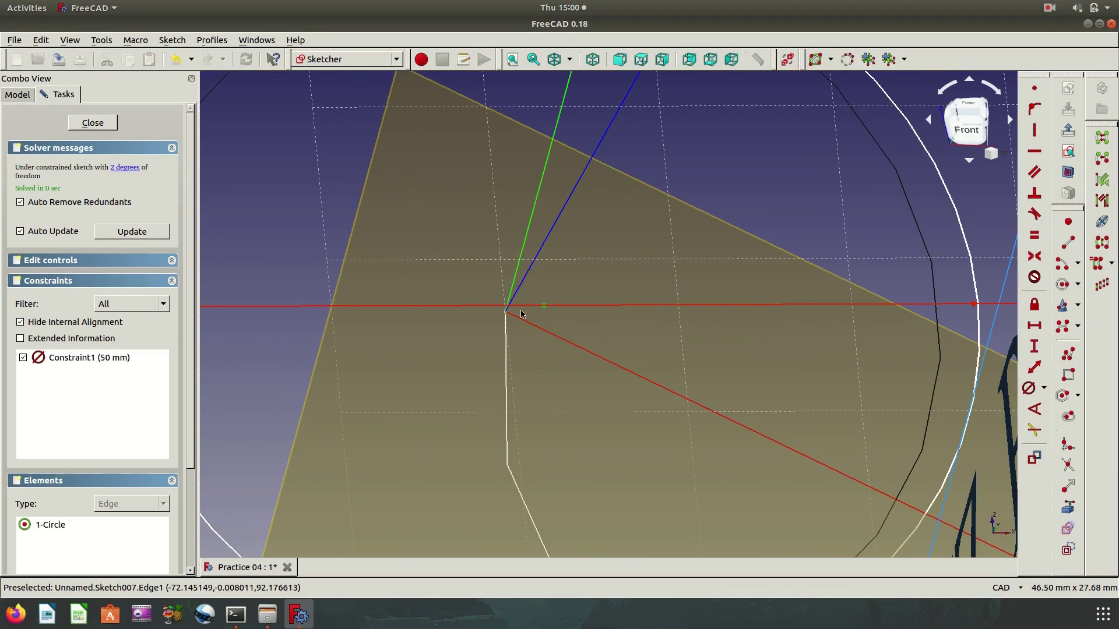
{"action": "scroll", "coordinate": [505, 315], "scroll_direction": "down", "scroll_amount": 2}
{"action": "scroll", "coordinate": [525, 326], "scroll_direction": "down", "scroll_amount": 5}
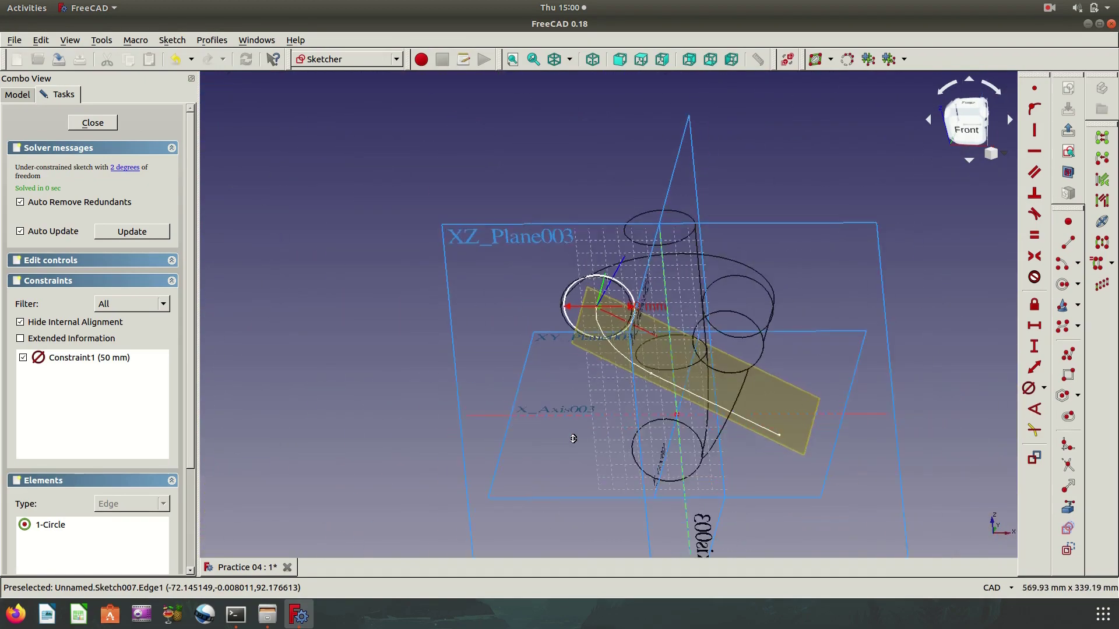
{"action": "mouse_move", "coordinate": [548, 349]}
{"action": "middle_mouse_down"}
{"action": "mouse_move", "coordinate": [571, 399]}
{"action": "mouse_move", "coordinate": [767, 350]}
{"action": "middle_mouse_up"}
{"action": "mouse_move", "coordinate": [483, 310]}
{"action": "middle_mouse_down"}
{"action": "mouse_move", "coordinate": [577, 359]}
{"action": "mouse_move", "coordinate": [591, 299]}
{"action": "mouse_move", "coordinate": [624, 300]}
{"action": "mouse_move", "coordinate": [680, 348]}
{"action": "middle_mouse_up"}
{"action": "scroll", "coordinate": [583, 350], "scroll_direction": "up", "scroll_amount": 3}
{"action": "scroll", "coordinate": [584, 350], "scroll_direction": "up", "scroll_amount": 2}
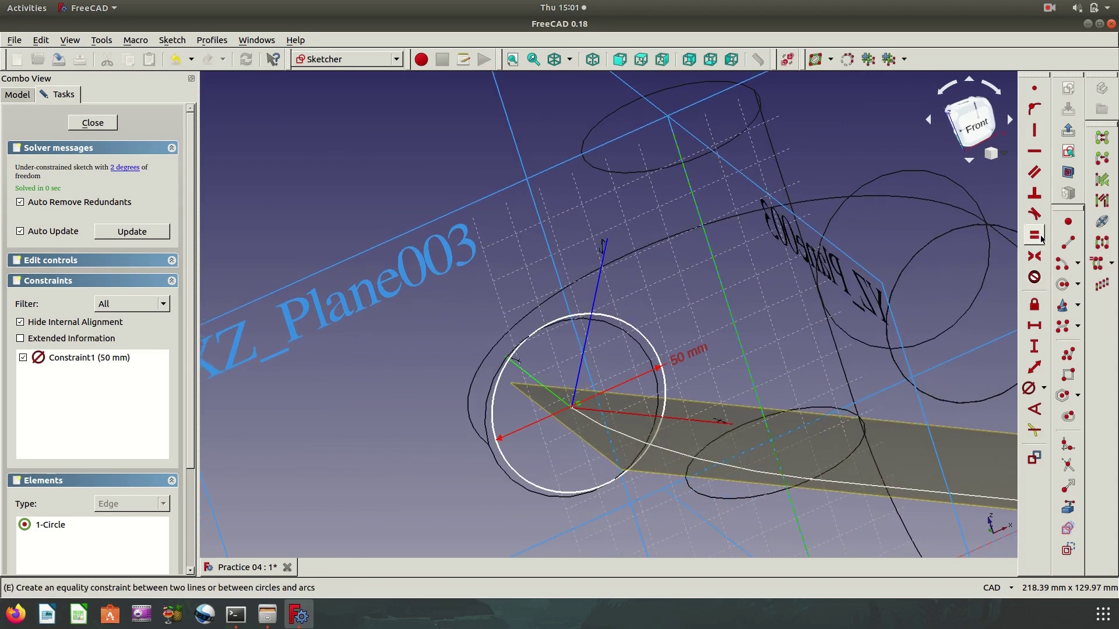
Fix the circle centre with a 50 mm horizontal and 86.6025 mm vertical distance.
{"action": "left_click", "coordinate": [1034, 325]}
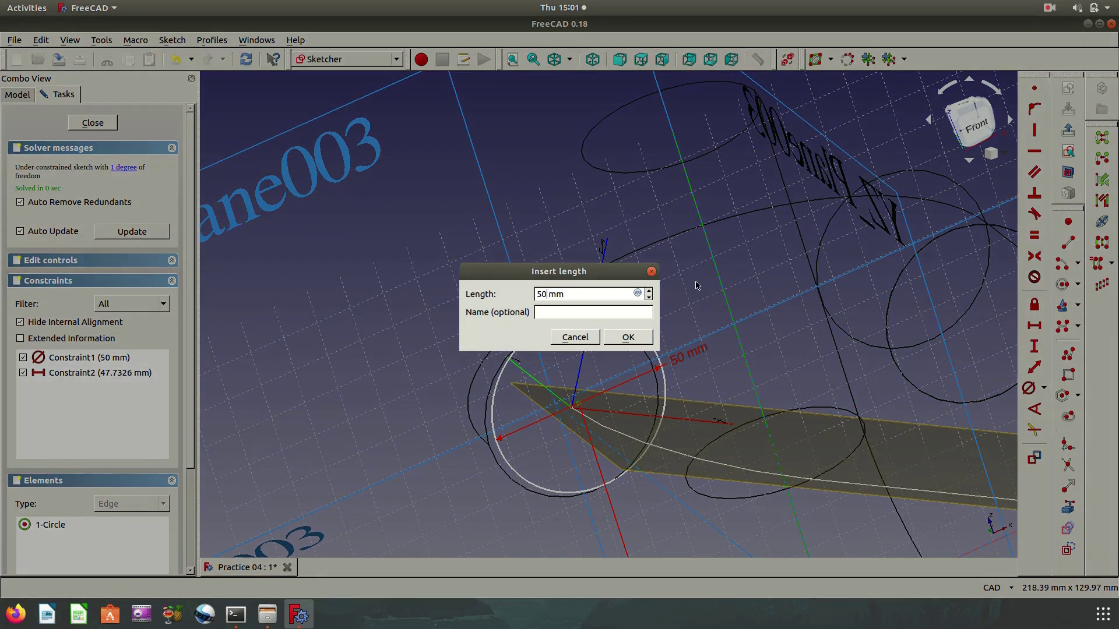
{"action": "left_click", "coordinate": [641, 343]}
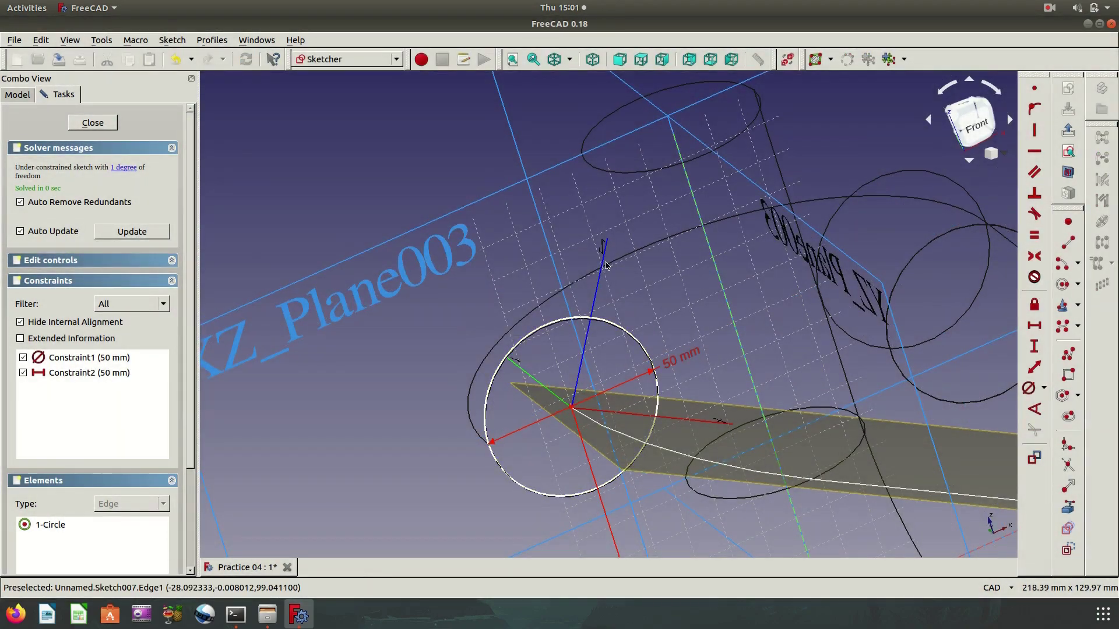
{"action": "mouse_move", "coordinate": [706, 435]}
{"action": "middle_mouse_down"}
{"action": "mouse_move", "coordinate": [634, 375]}
{"action": "mouse_move", "coordinate": [680, 312]}
{"action": "middle_mouse_up"}
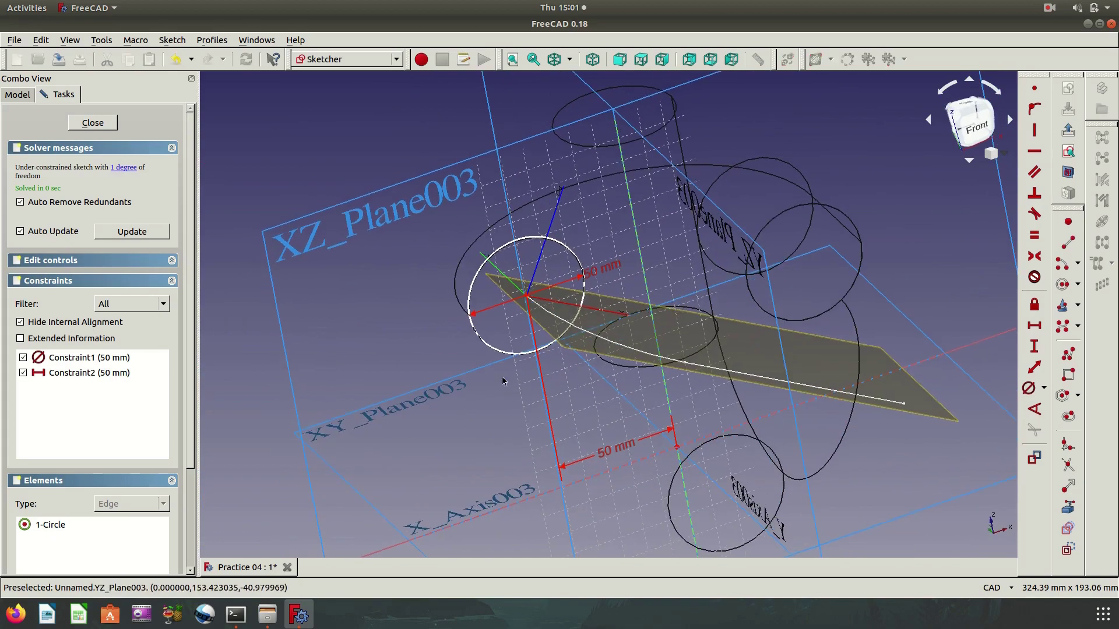
{"action": "scroll", "coordinate": [503, 381], "scroll_direction": "up", "scroll_amount": 2}
{"action": "scroll", "coordinate": [579, 254], "scroll_direction": "up", "scroll_amount": 5}
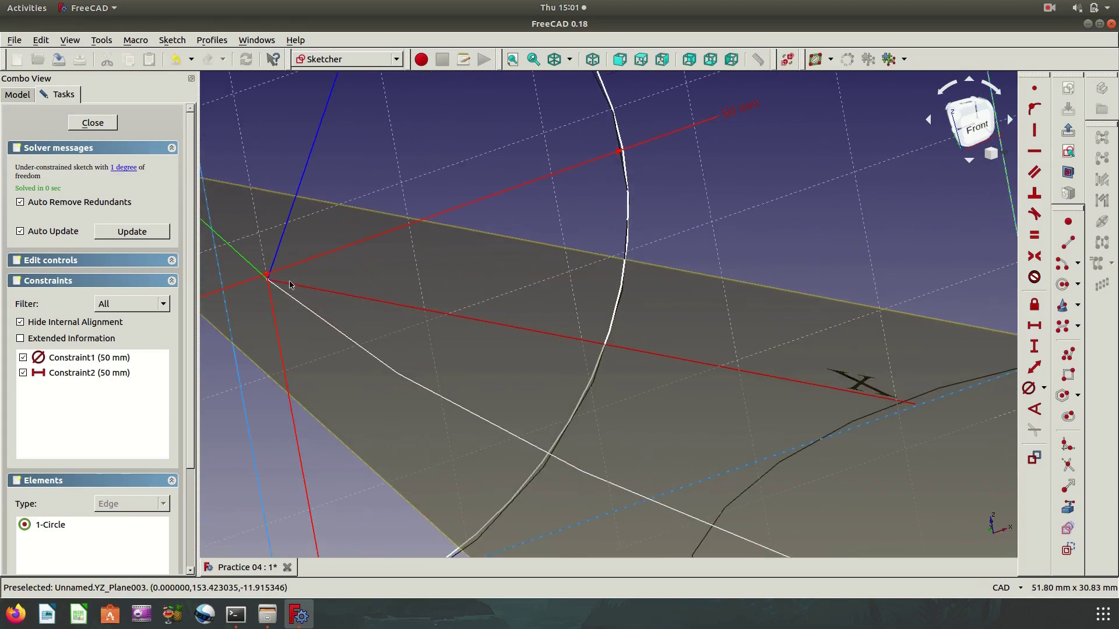
{"action": "scroll", "coordinate": [449, 347], "scroll_direction": "down", "scroll_amount": 3}
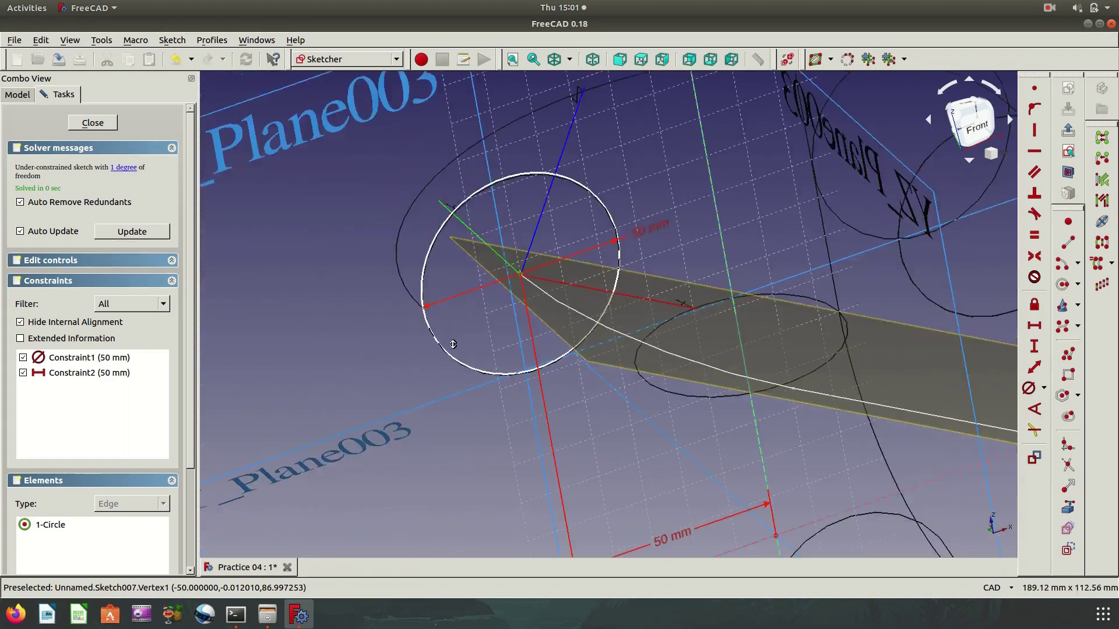
{"action": "scroll", "coordinate": [456, 381], "scroll_direction": "down", "scroll_amount": 2}
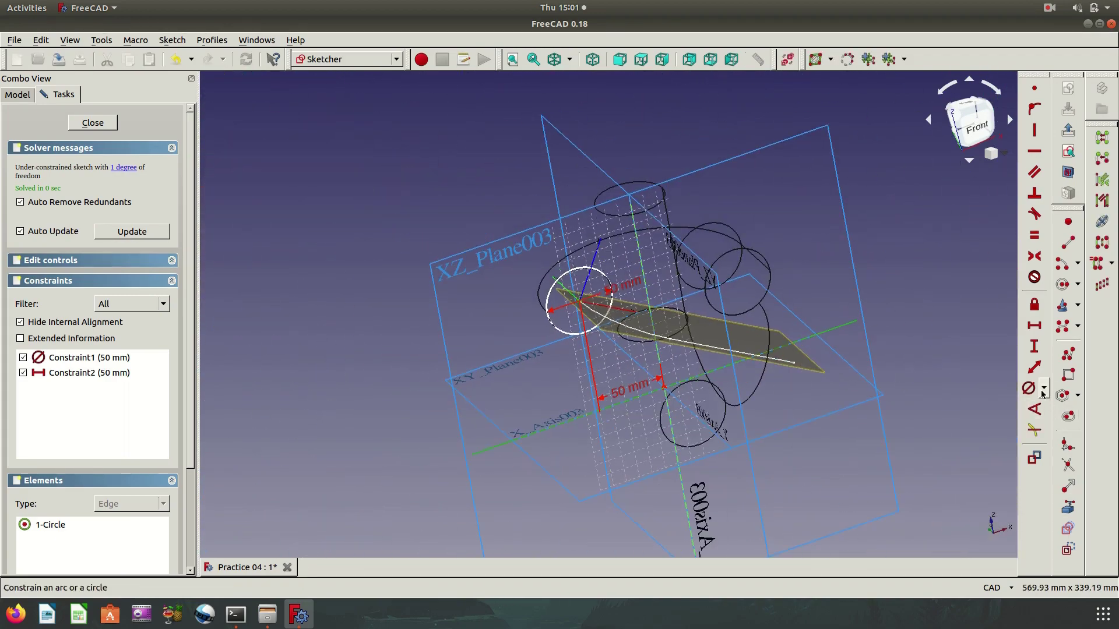
{"action": "left_click", "coordinate": [1033, 346]}
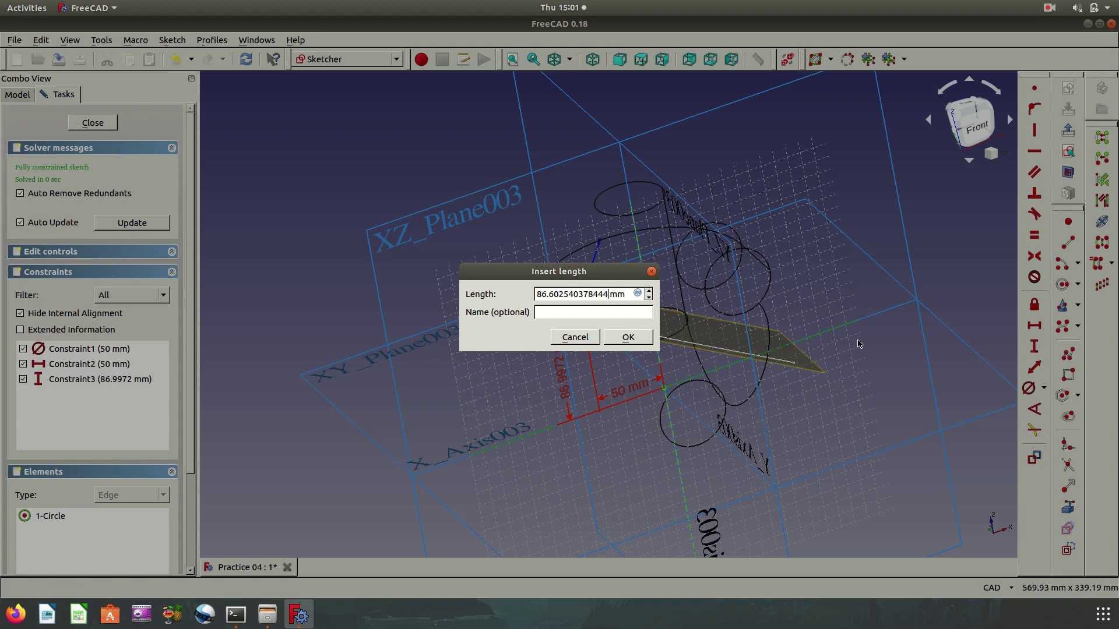
{"action": "left_click", "coordinate": [627, 337]}
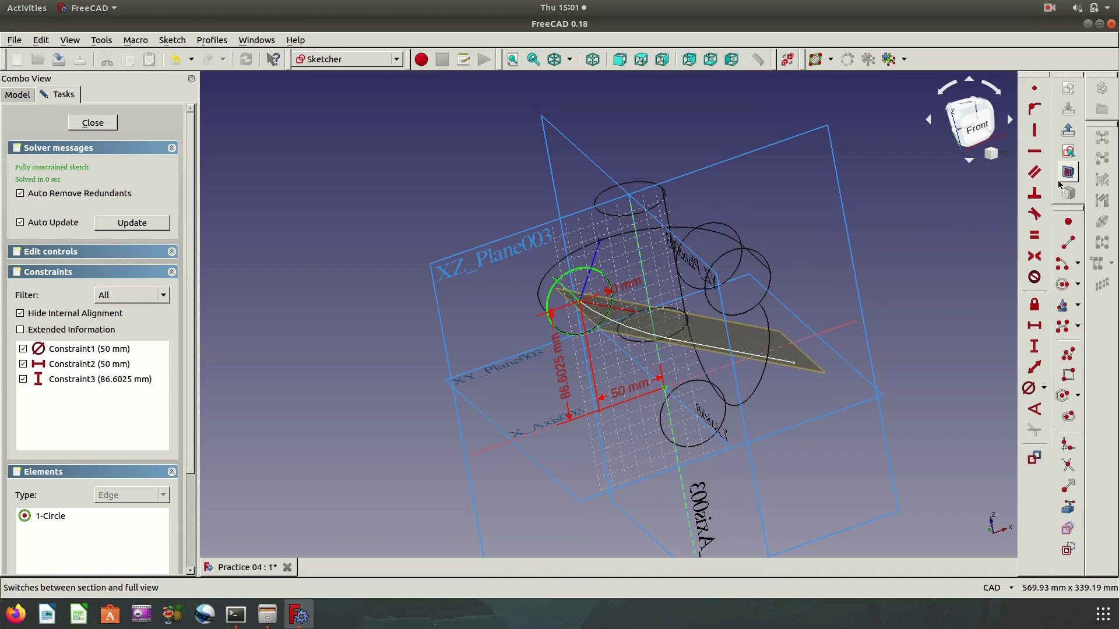
Close the circle sketch and fit the whole model in the view.
{"action": "left_click", "coordinate": [1066, 129]}
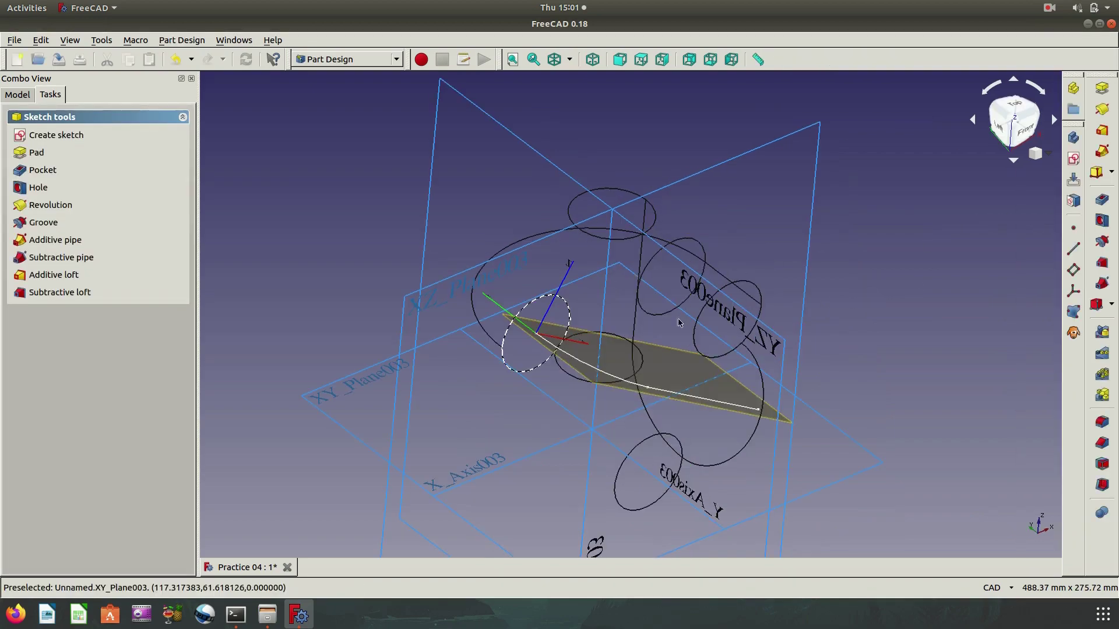
{"action": "mouse_move", "coordinate": [700, 350]}
{"action": "middle_mouse_down"}
{"action": "mouse_move", "coordinate": [752, 397]}
{"action": "mouse_move", "coordinate": [670, 292]}
{"action": "middle_mouse_up"}
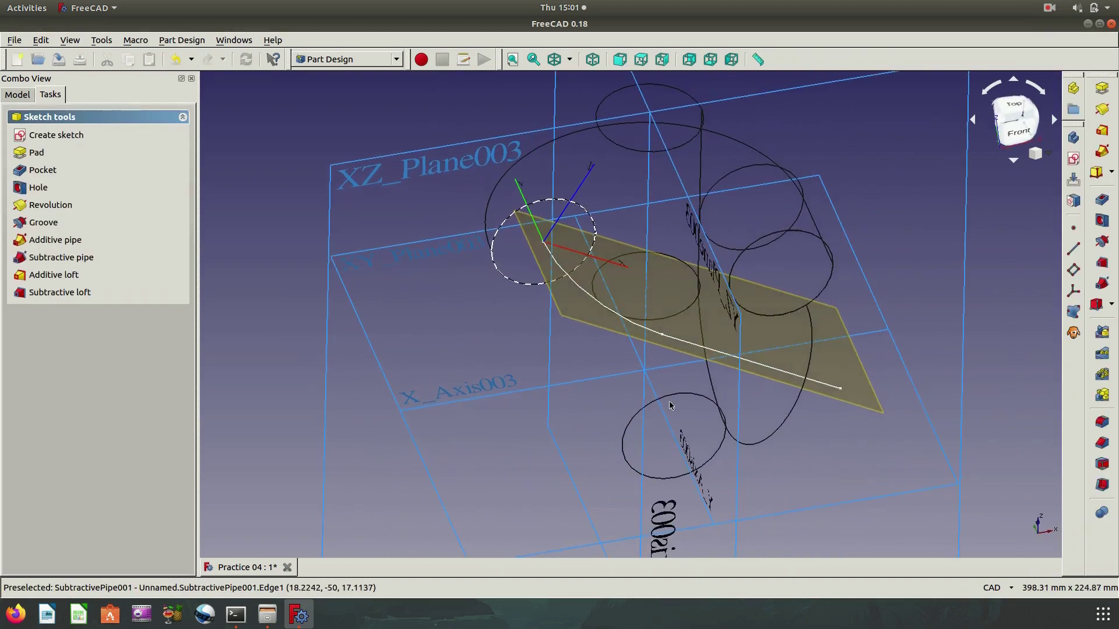
{"action": "scroll", "coordinate": [644, 175], "scroll_direction": "down", "scroll_amount": 4}
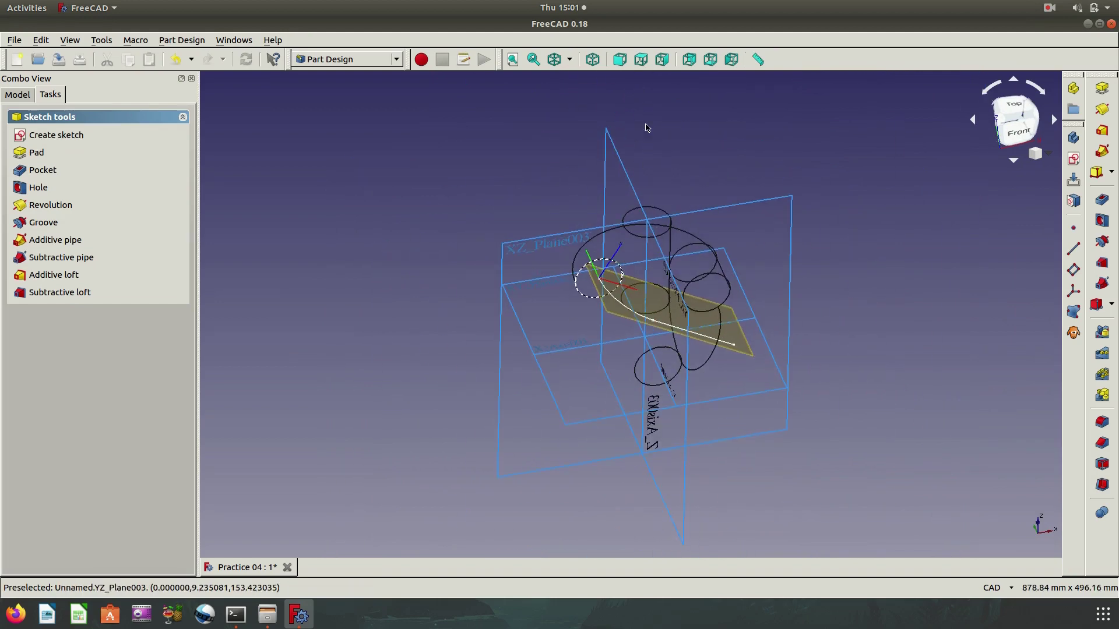
{"action": "left_click", "coordinate": [17, 95]}
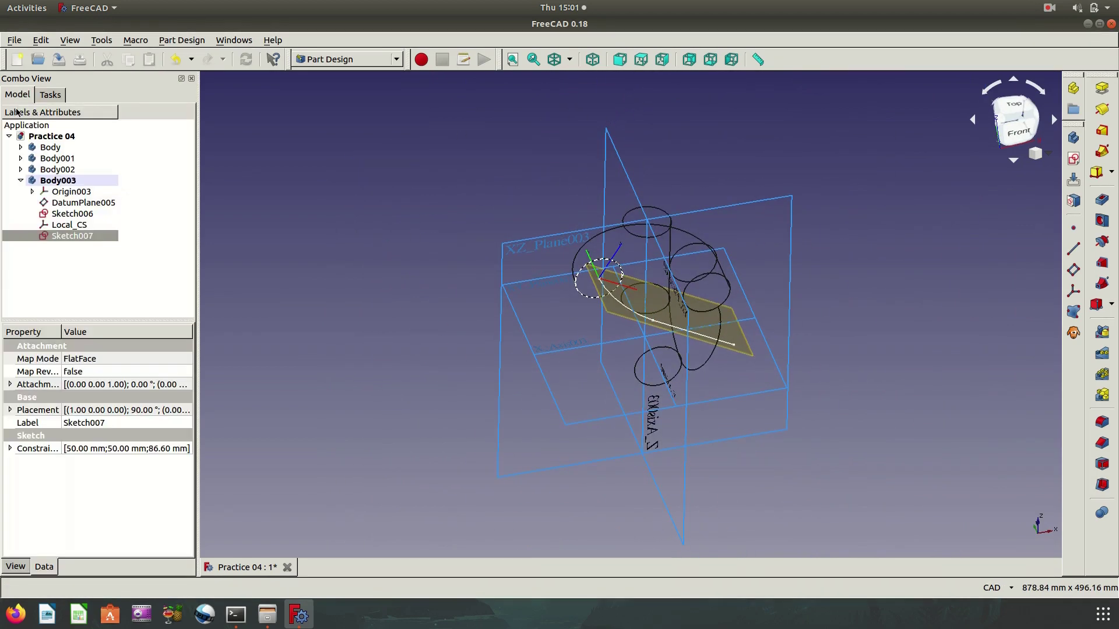
{"action": "left_click", "coordinate": [58, 193]}
{"action": "scroll", "coordinate": [326, 209], "scroll_direction": "up", "scroll_amount": 10}
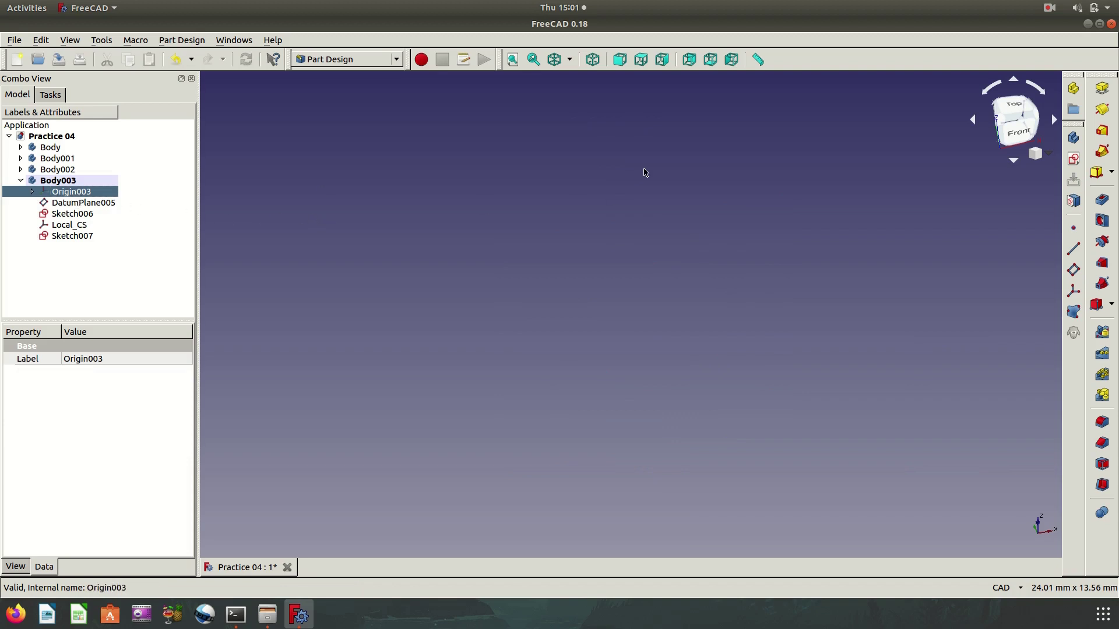
{"action": "left_click", "coordinate": [512, 59]}
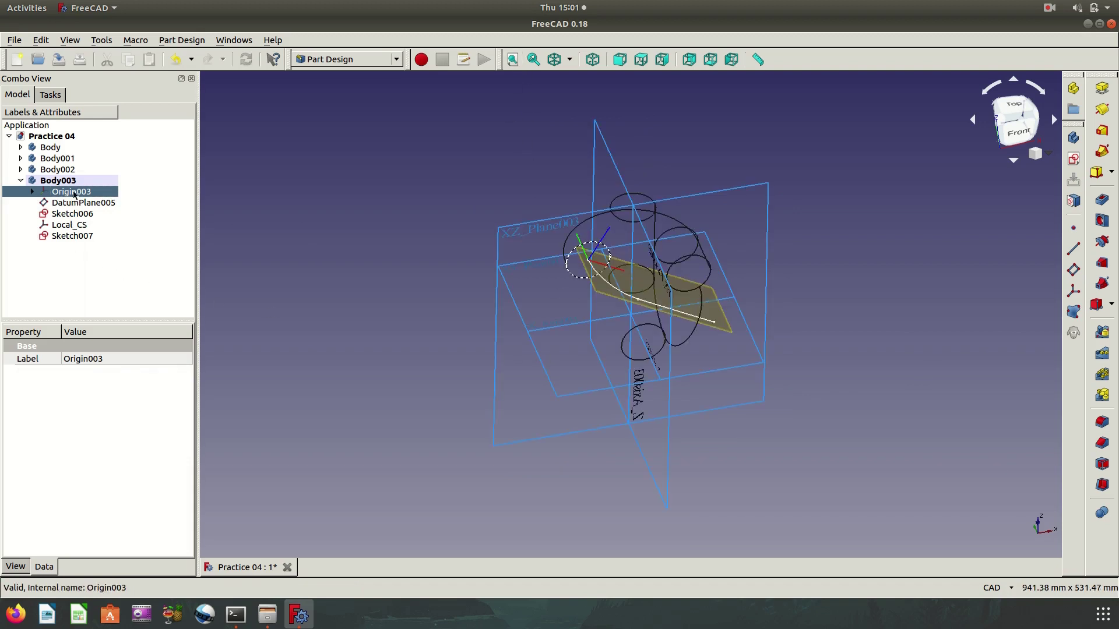
Hide Origin003, DatumPlane005 and Local_CS in the model tree.
{"action": "left_click", "coordinate": [129, 245]}
{"action": "left_click", "coordinate": [73, 191]}
{"action": "key", "text": "space"}
{"action": "left_click", "coordinate": [74, 203]}
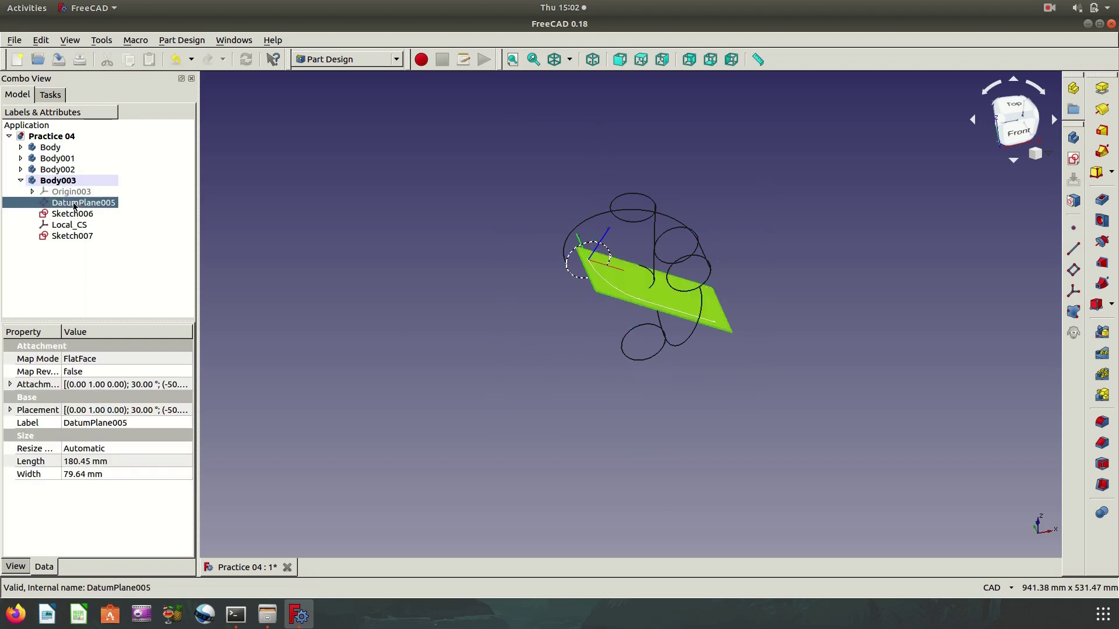
{"action": "key", "text": "space"}
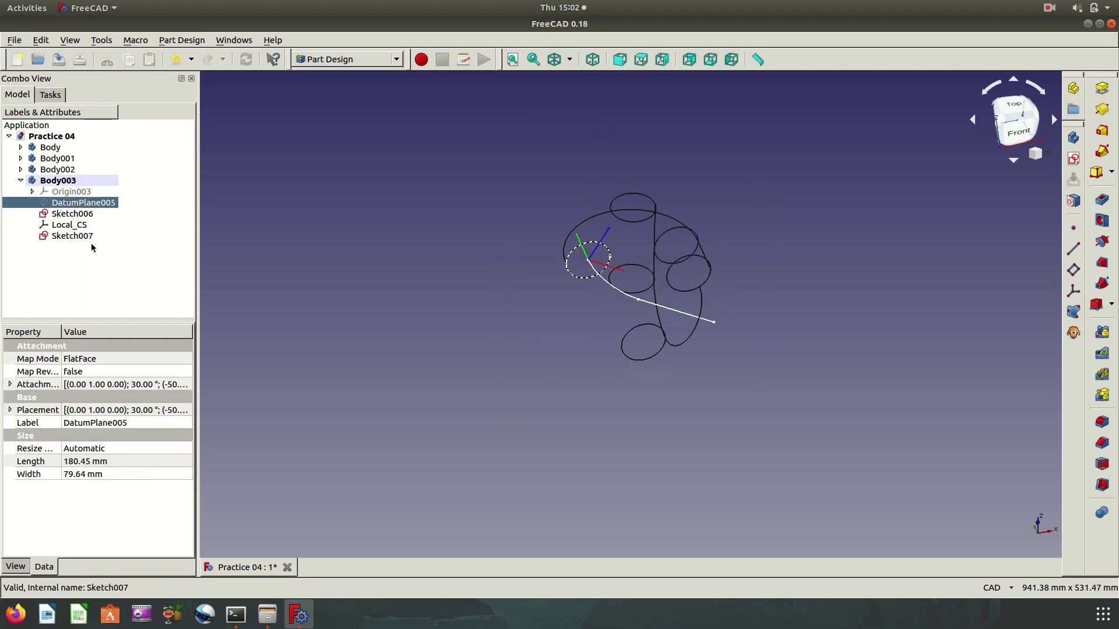
{"action": "left_click", "coordinate": [71, 226]}
{"action": "key", "text": "space"}
Show the model shaded 'As is' in the isometric view.
{"action": "middle_click_drag", "start_coordinate": [533, 386], "coordinate": [600, 412]}
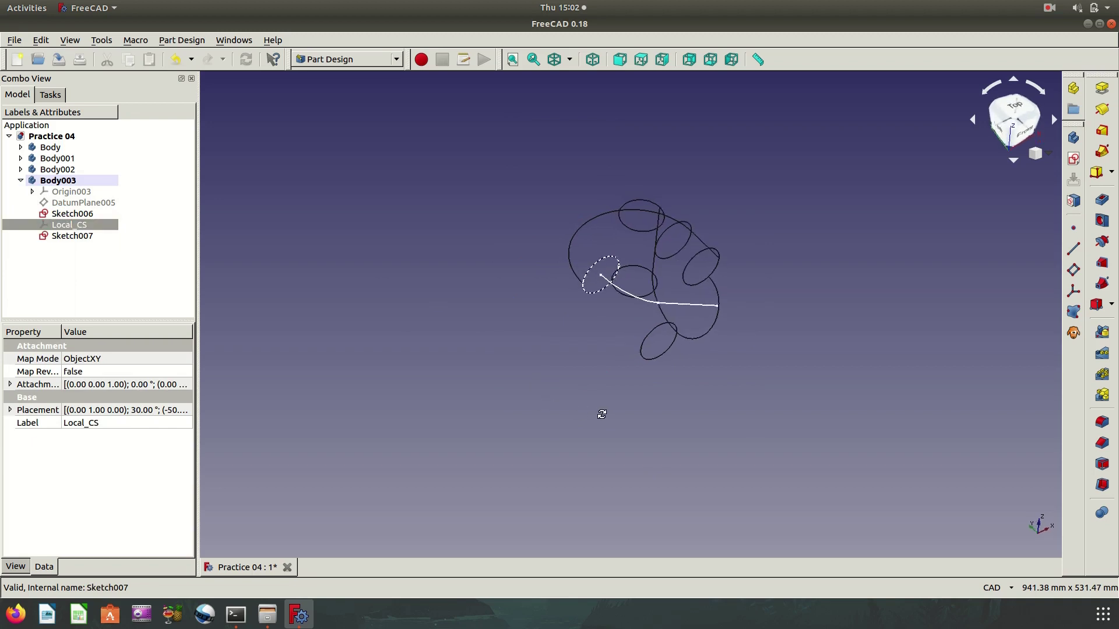
{"action": "left_click", "coordinate": [569, 60]}
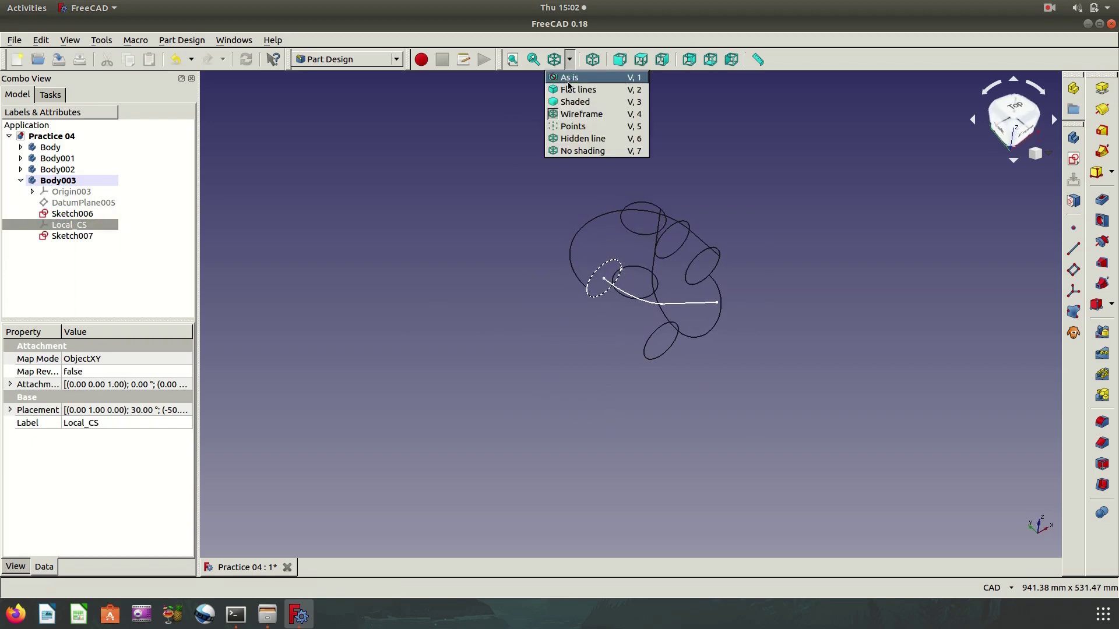
{"action": "left_click", "coordinate": [569, 77]}
{"action": "middle_click_drag", "start_coordinate": [688, 350], "coordinate": [655, 369]}
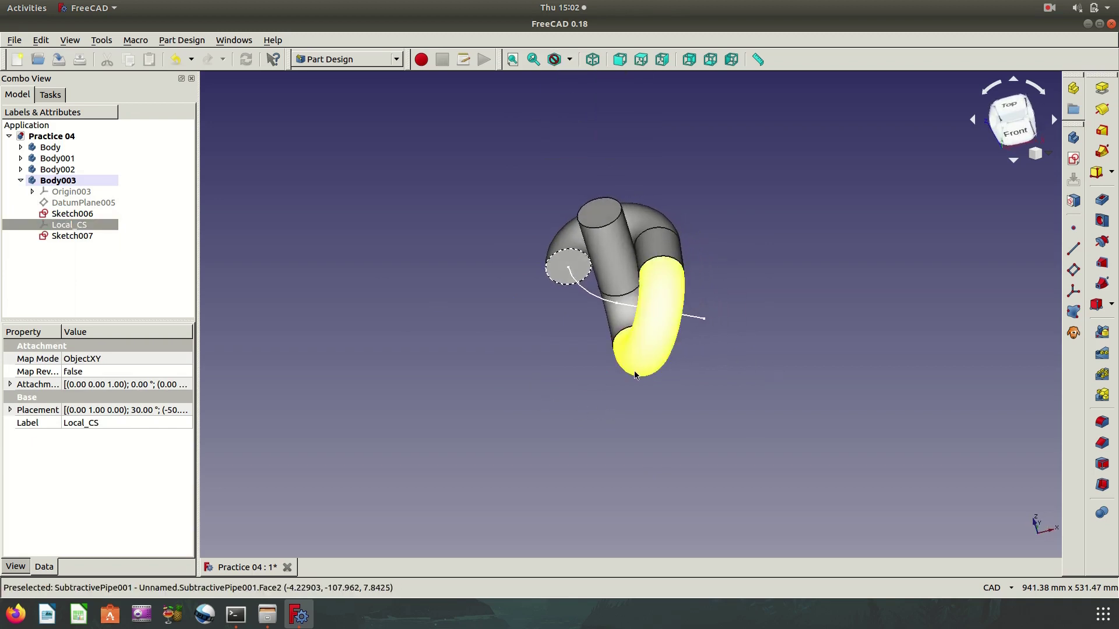
{"action": "left_click", "coordinate": [591, 61]}
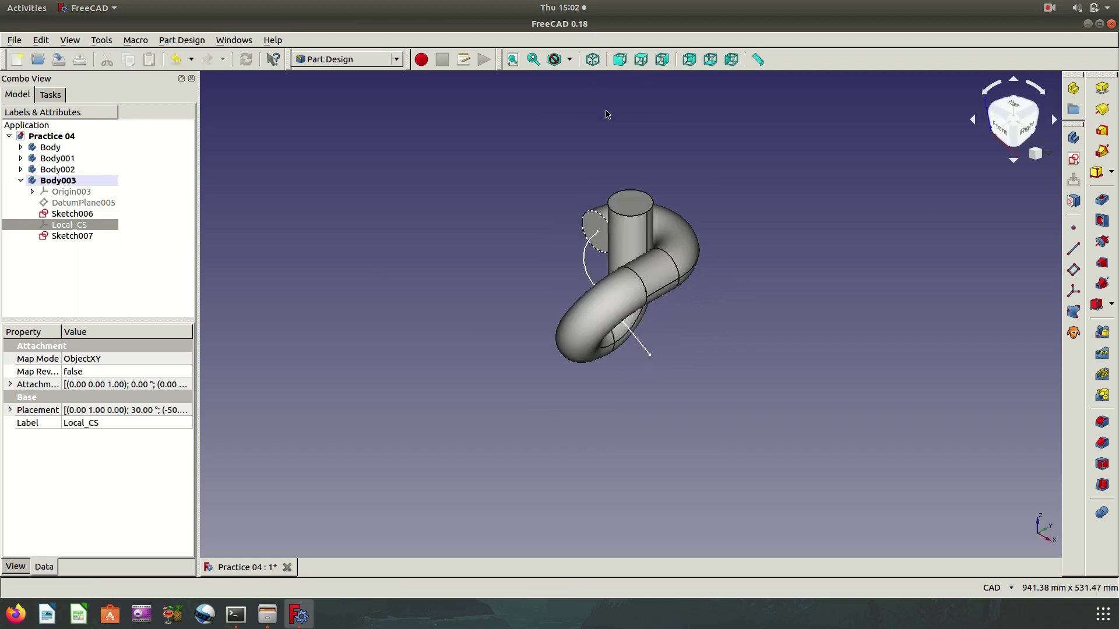
{"action": "scroll", "coordinate": [738, 343], "scroll_direction": "up", "scroll_amount": 3}
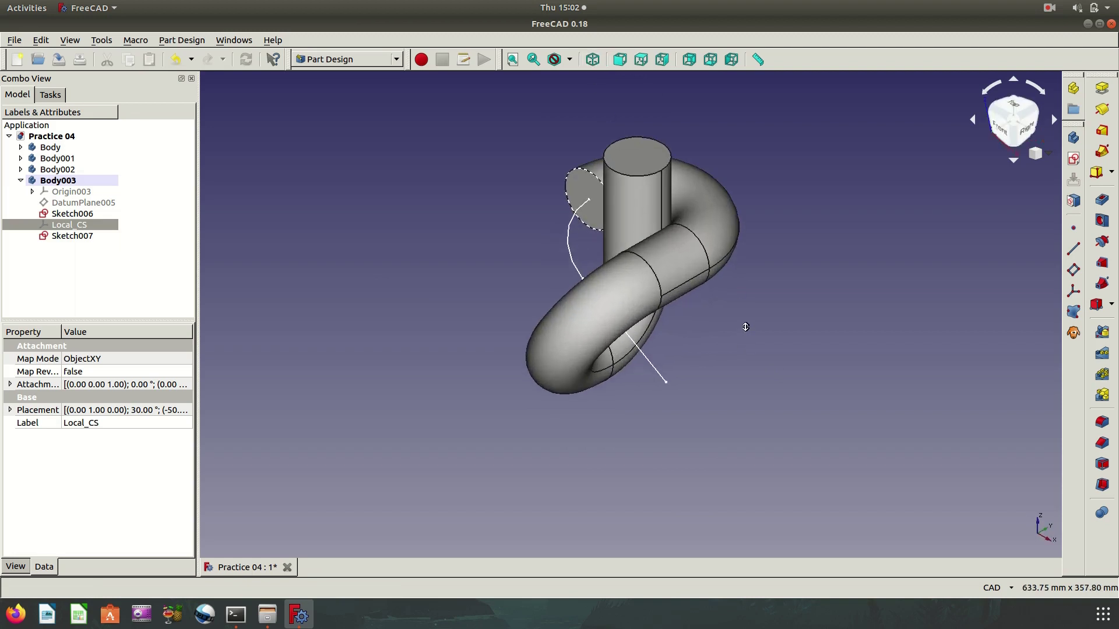
Create a subtractive pipe sweeping the Sketch007 circle along Sketch006's arc and straight edge.
{"action": "left_click", "coordinate": [1102, 283]}
{"action": "left_click", "coordinate": [76, 182]}
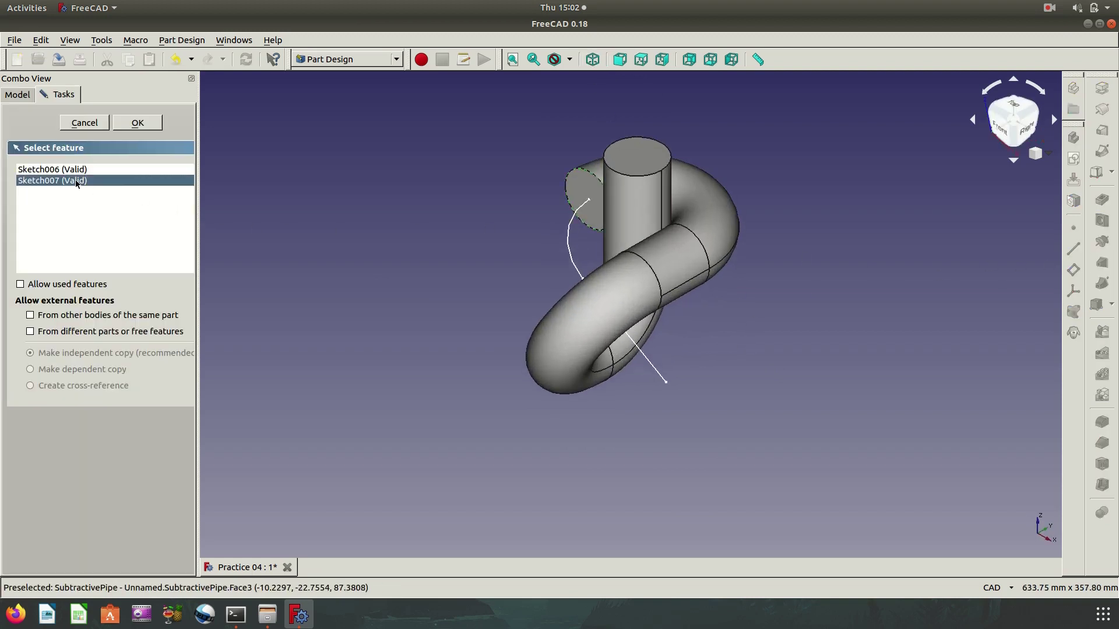
{"action": "left_click", "coordinate": [137, 123]}
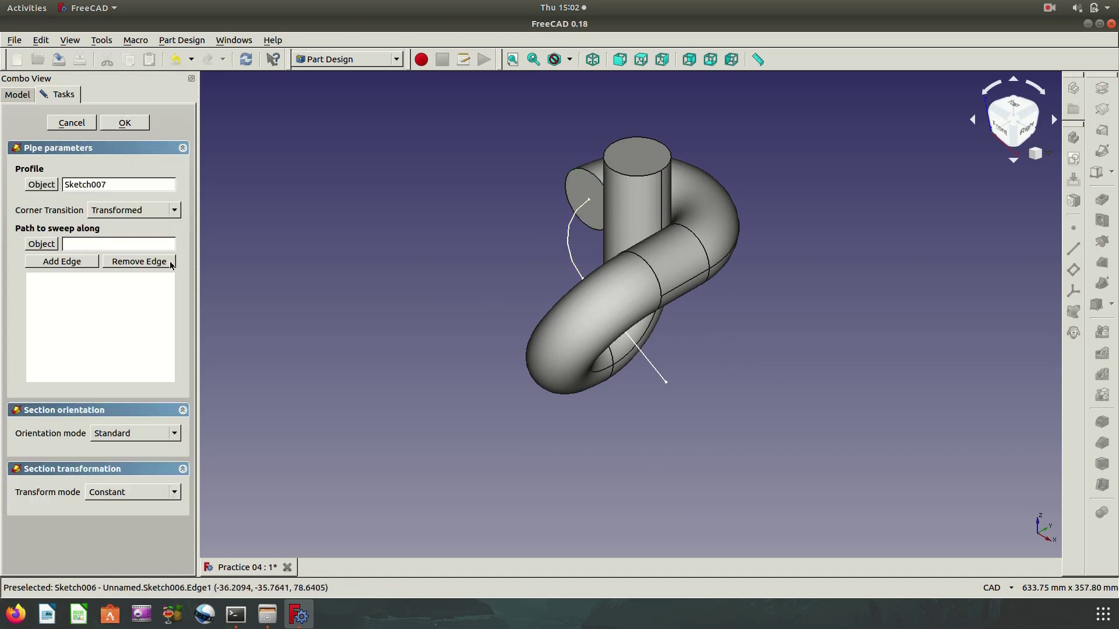
{"action": "left_click", "coordinate": [63, 261]}
{"action": "left_click", "coordinate": [570, 241]}
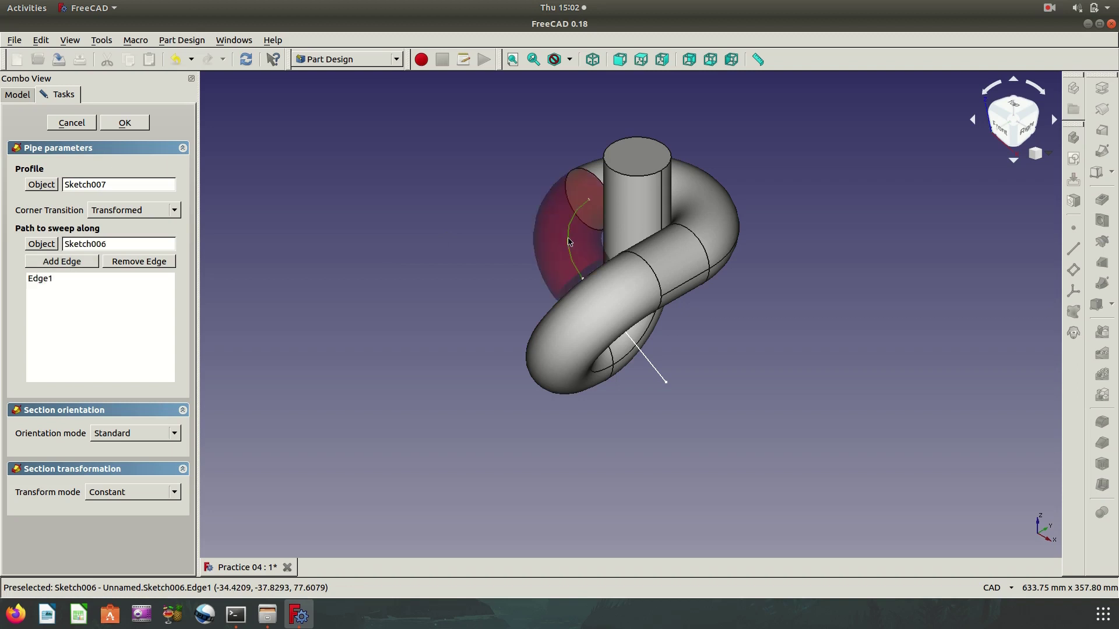
{"action": "left_click", "coordinate": [82, 264]}
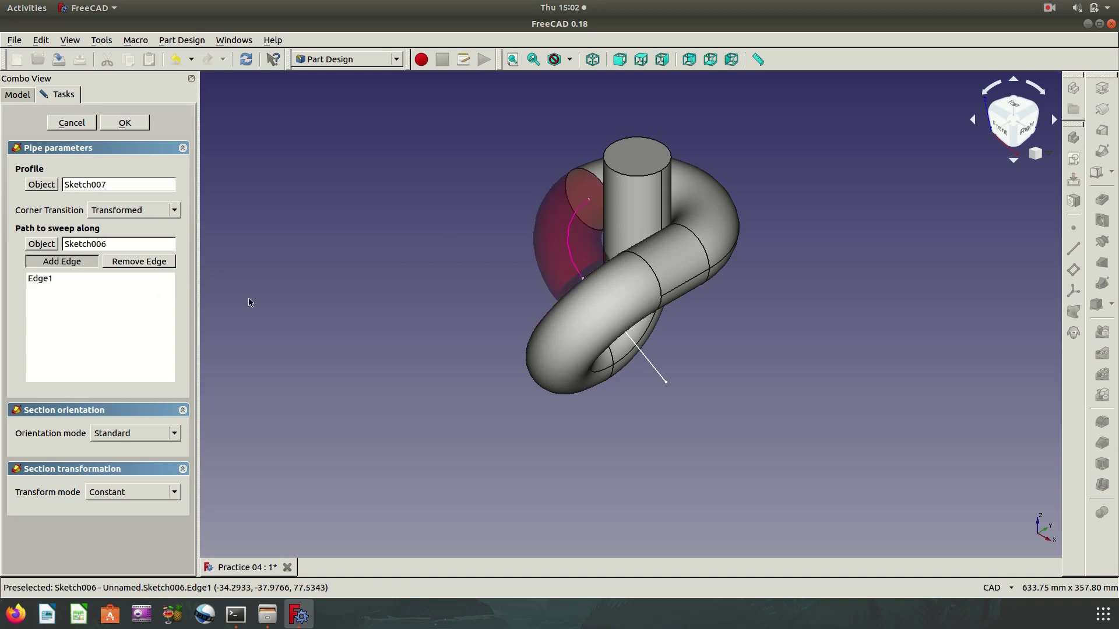
{"action": "left_click", "coordinate": [654, 369]}
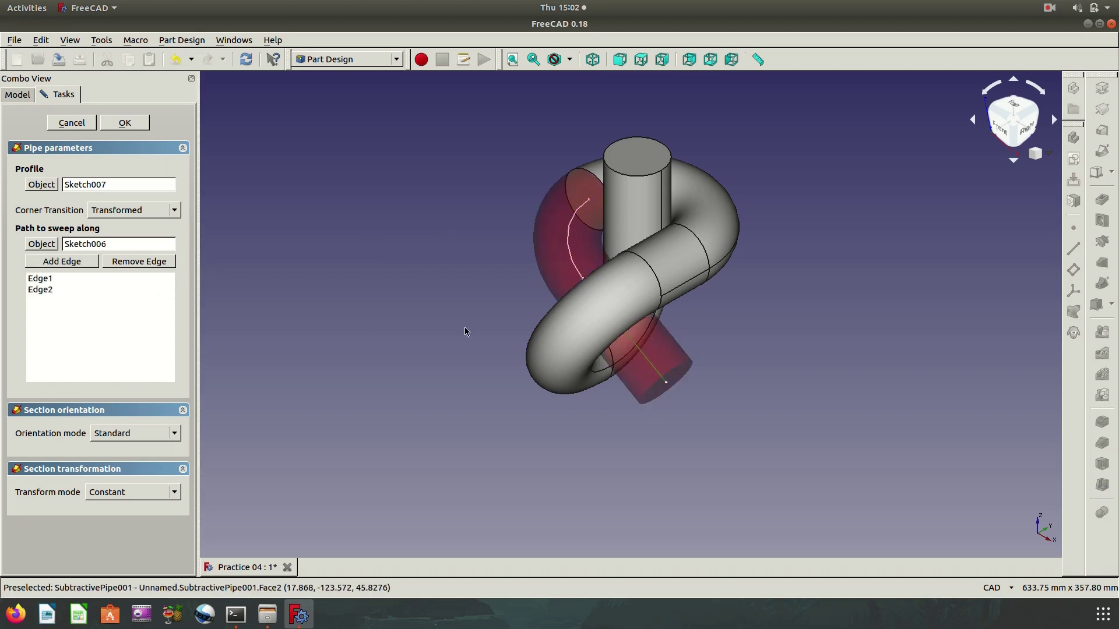
{"action": "left_click", "coordinate": [134, 124]}
Orbit around the finished knot, then return to the isometric view.
{"action": "mouse_move", "coordinate": [492, 367]}
{"action": "middle_mouse_down"}
{"action": "mouse_move", "coordinate": [709, 371]}
{"action": "mouse_move", "coordinate": [644, 292]}
{"action": "mouse_move", "coordinate": [507, 282]}
{"action": "mouse_move", "coordinate": [784, 333]}
{"action": "mouse_move", "coordinate": [595, 426]}
{"action": "mouse_move", "coordinate": [408, 390]}
{"action": "mouse_move", "coordinate": [852, 297]}
{"action": "mouse_move", "coordinate": [762, 372]}
{"action": "mouse_move", "coordinate": [654, 404]}
{"action": "mouse_move", "coordinate": [847, 312]}
{"action": "mouse_move", "coordinate": [809, 342]}
{"action": "mouse_move", "coordinate": [739, 334]}
{"action": "mouse_move", "coordinate": [769, 221]}
{"action": "mouse_move", "coordinate": [611, 183]}
{"action": "mouse_move", "coordinate": [490, 316]}
{"action": "mouse_move", "coordinate": [719, 423]}
{"action": "mouse_move", "coordinate": [785, 387]}
{"action": "mouse_move", "coordinate": [794, 350]}
{"action": "mouse_move", "coordinate": [649, 367]}
{"action": "mouse_move", "coordinate": [999, 356]}
{"action": "mouse_move", "coordinate": [539, 240]}
{"action": "mouse_move", "coordinate": [774, 257]}
{"action": "mouse_move", "coordinate": [752, 326]}
{"action": "mouse_move", "coordinate": [708, 374]}
{"action": "mouse_move", "coordinate": [400, 247]}
{"action": "mouse_move", "coordinate": [657, 367]}
{"action": "mouse_move", "coordinate": [568, 382]}
{"action": "middle_mouse_up"}
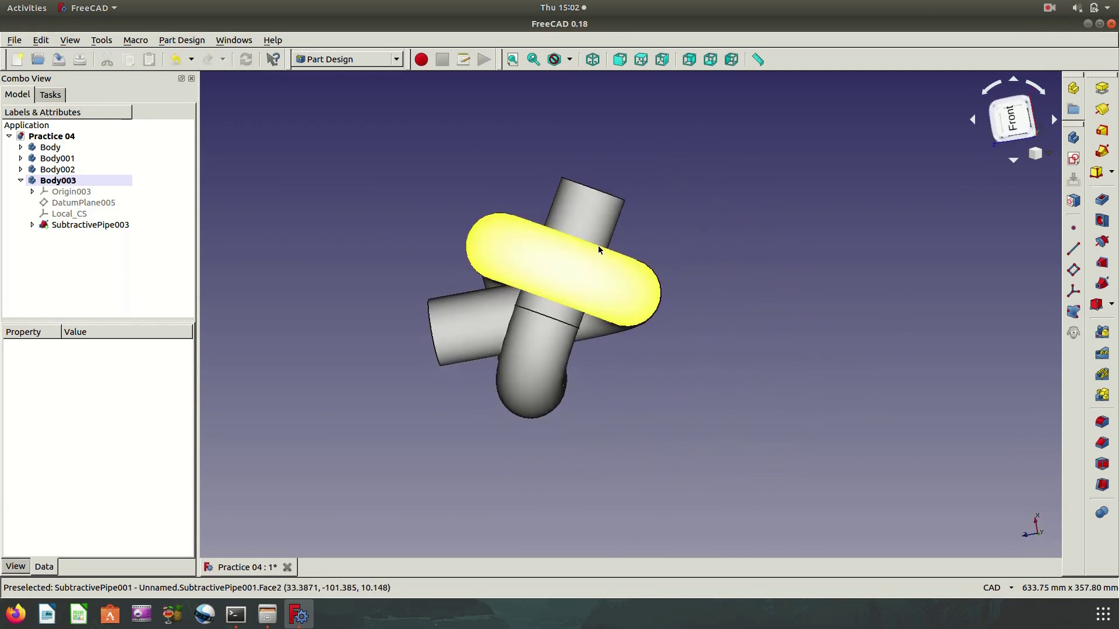
{"action": "middle_click_drag", "start_coordinate": [768, 277], "coordinate": [856, 295]}
{"action": "left_click", "coordinate": [592, 60]}
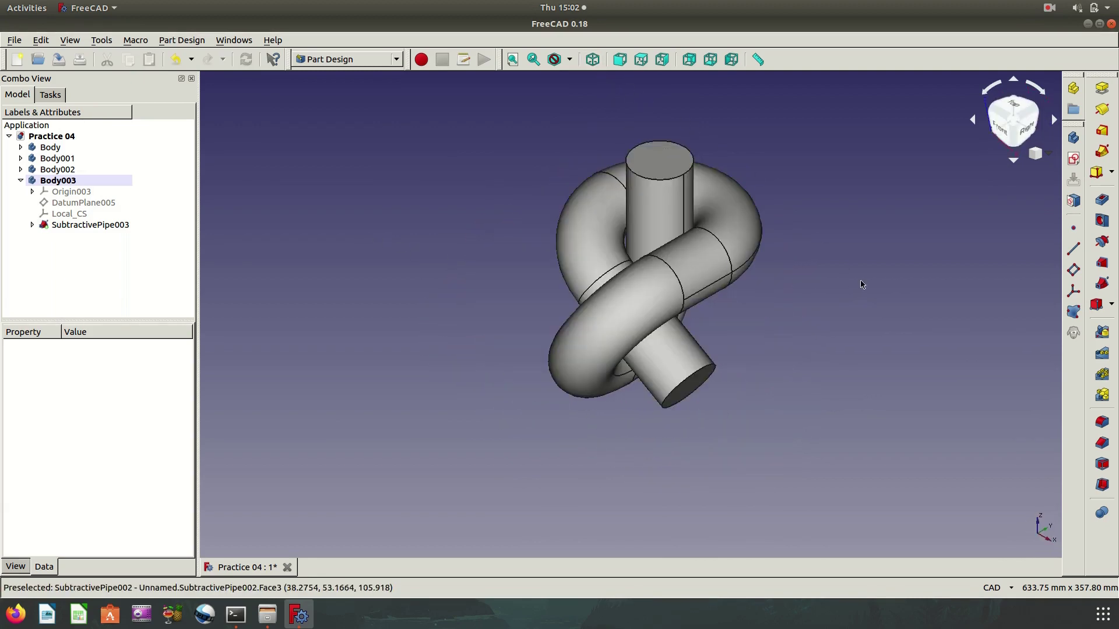